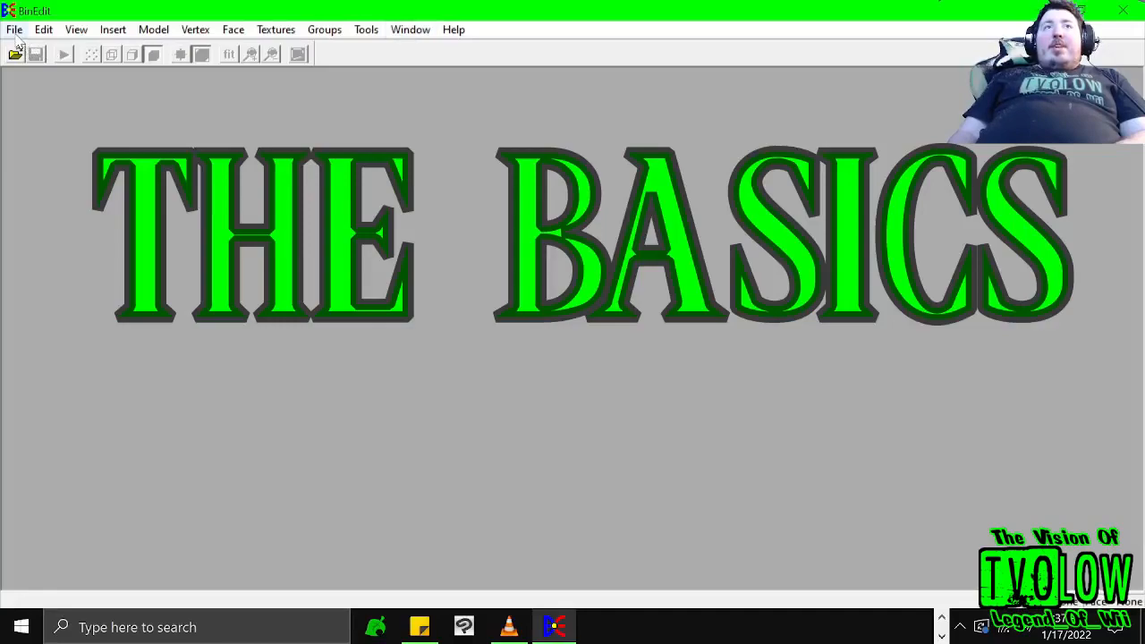
- Create a new blank document
click(15, 30)
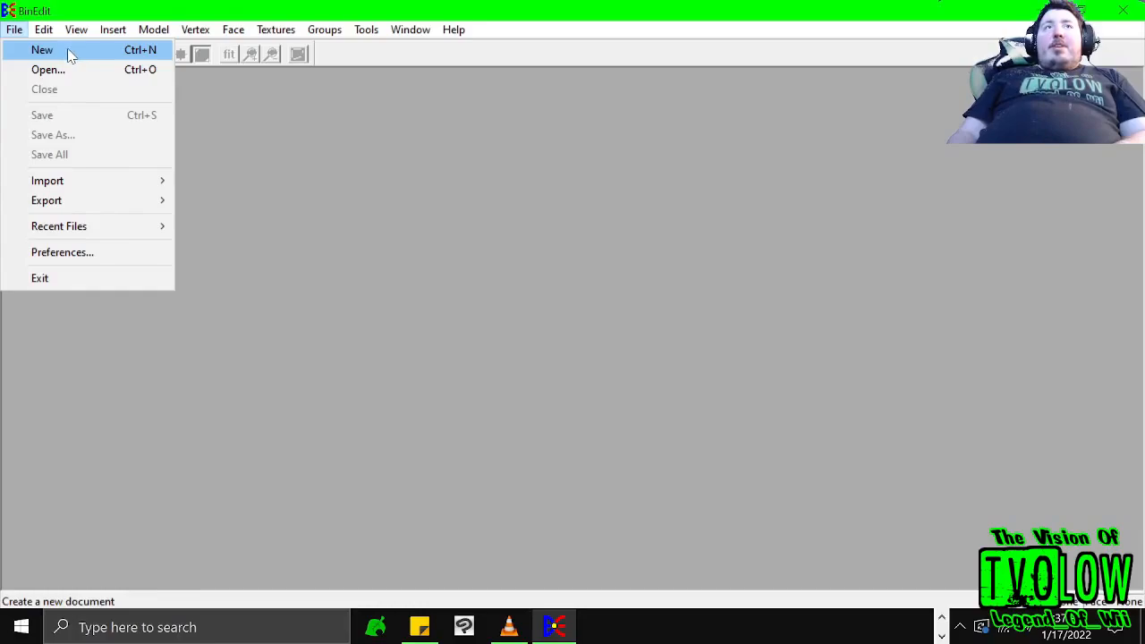
click(42, 50)
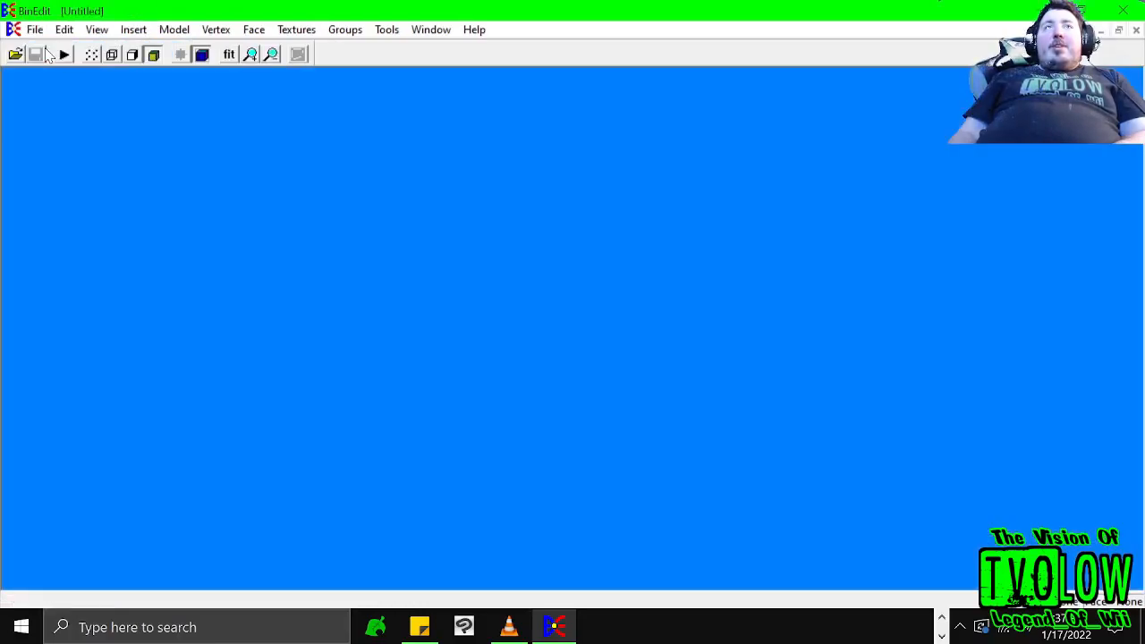
- Open the DIGGER.BIN model from the MODELS folder
click(35, 30)
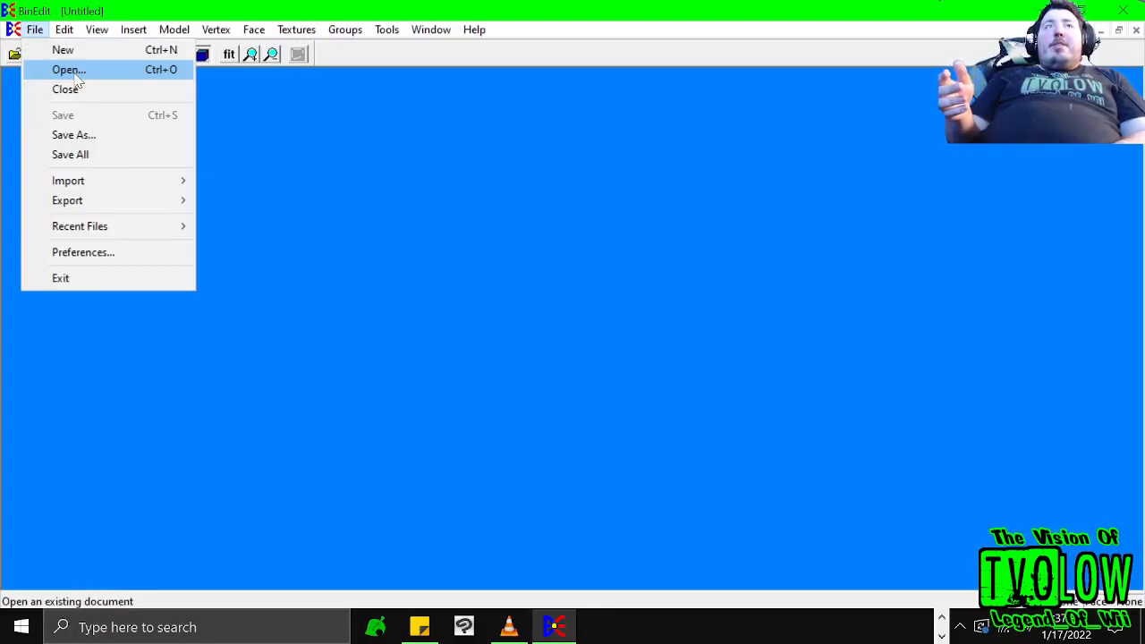
click(74, 74)
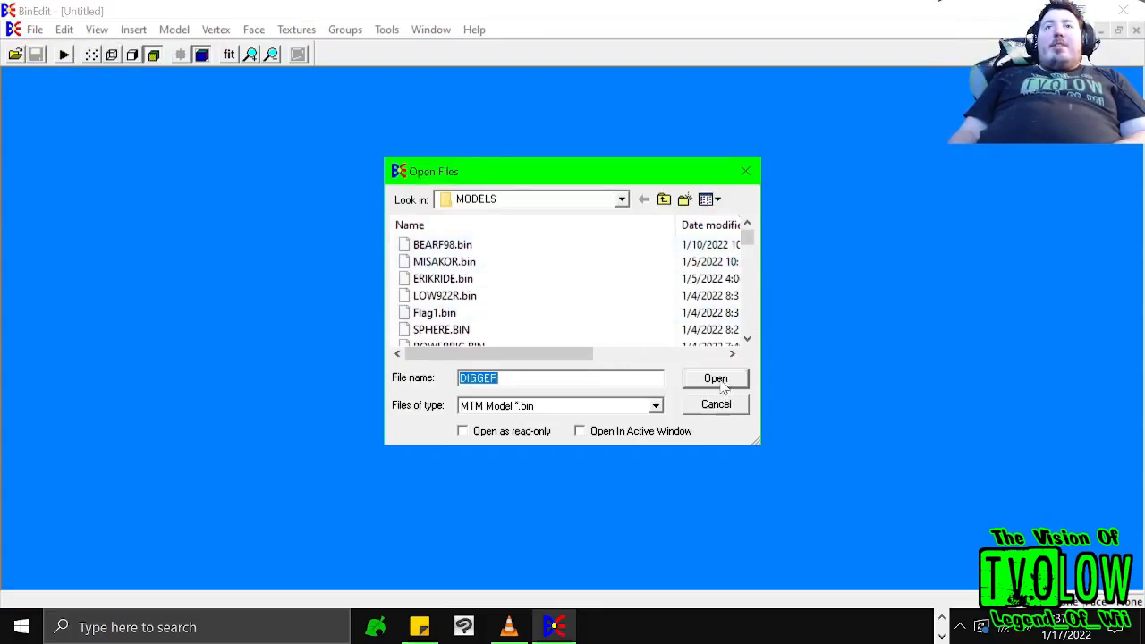
click(475, 246)
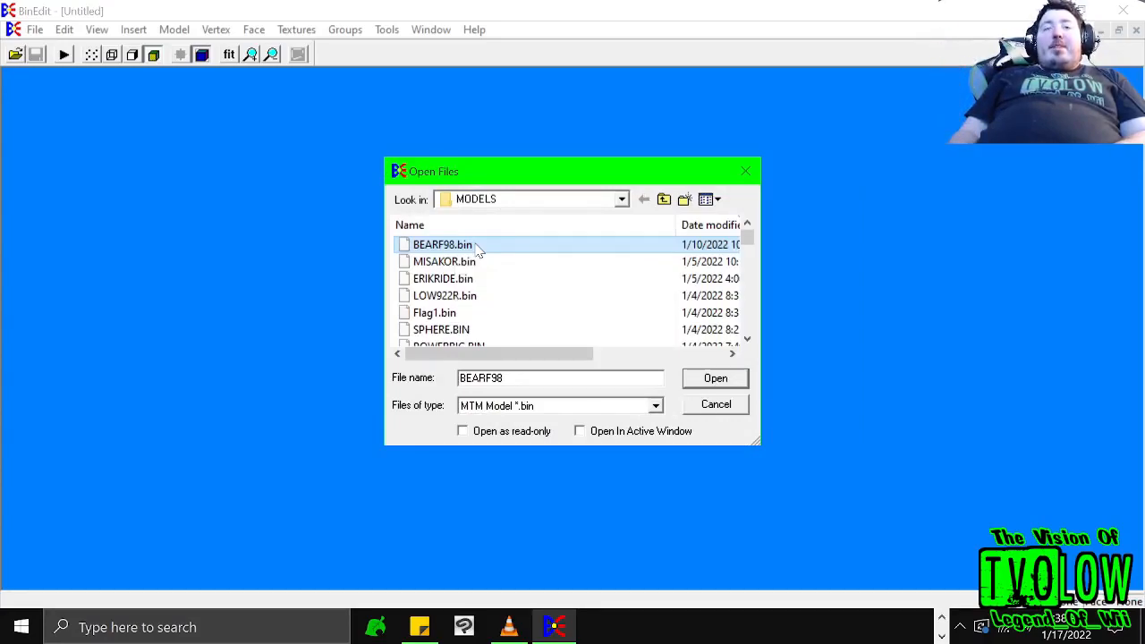
click(470, 296)
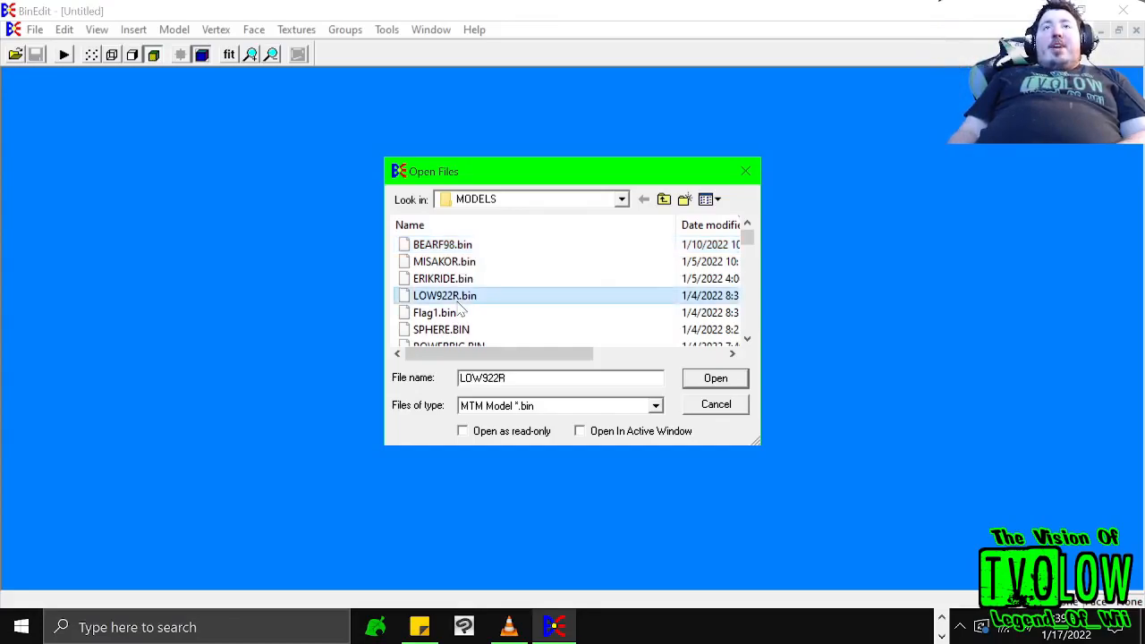
click(459, 319)
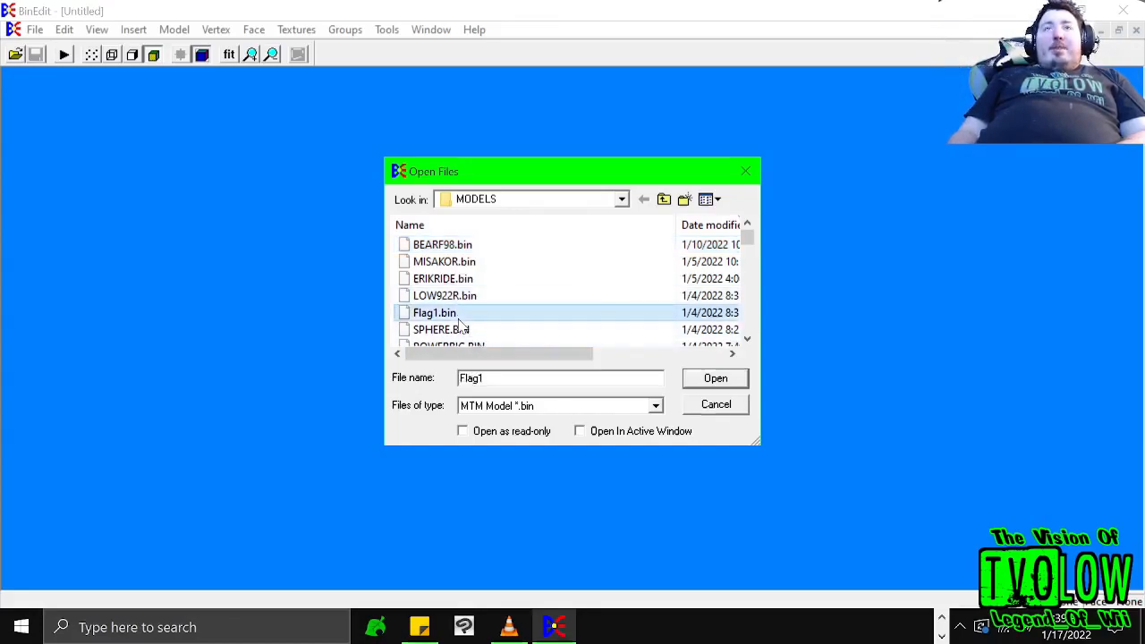
key(d)
key(d)
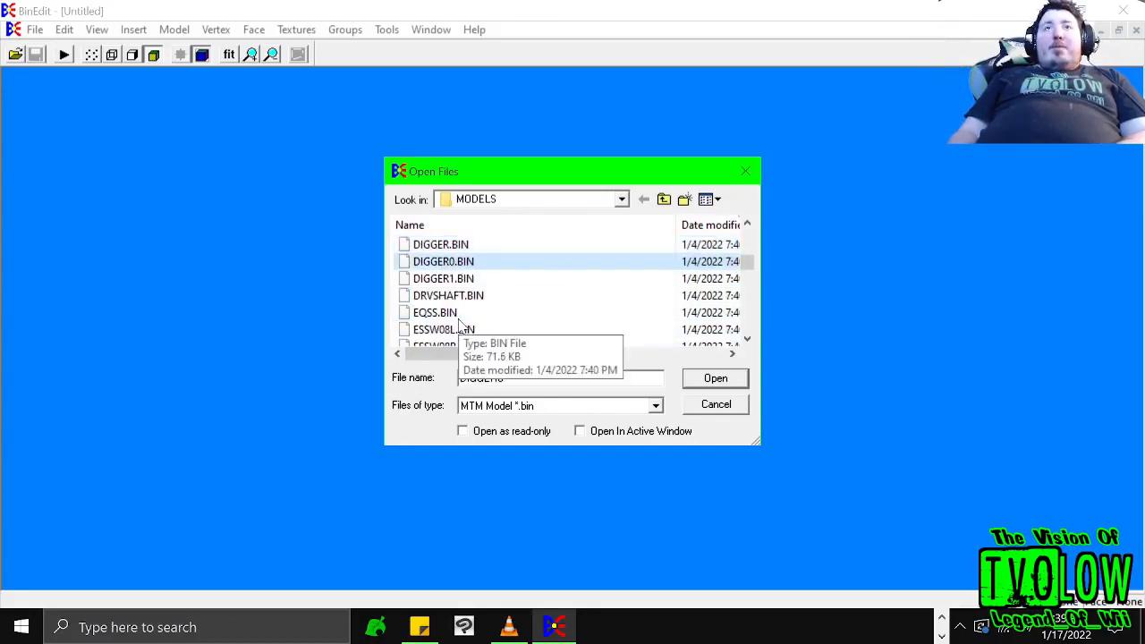
click(445, 248)
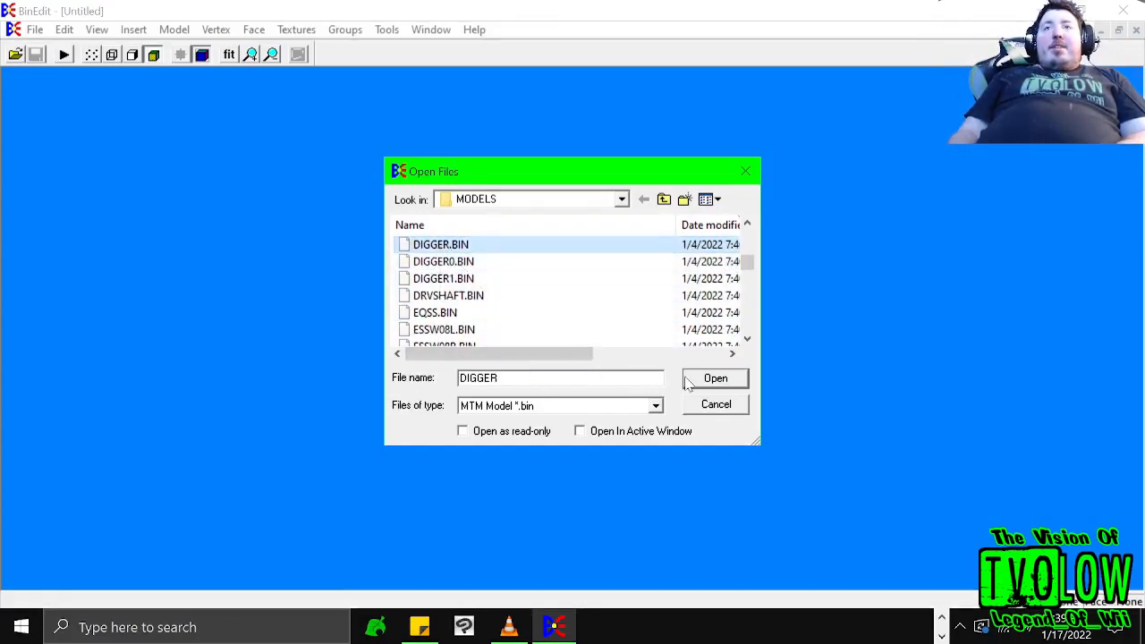
click(715, 378)
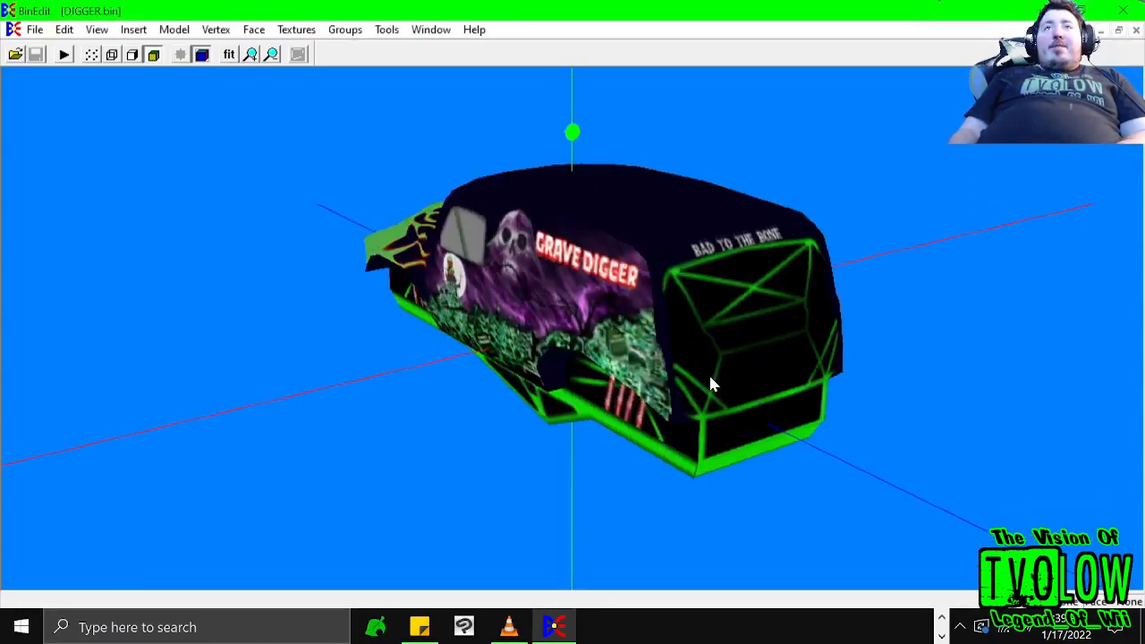
- Close the DIGGER model
click(35, 30)
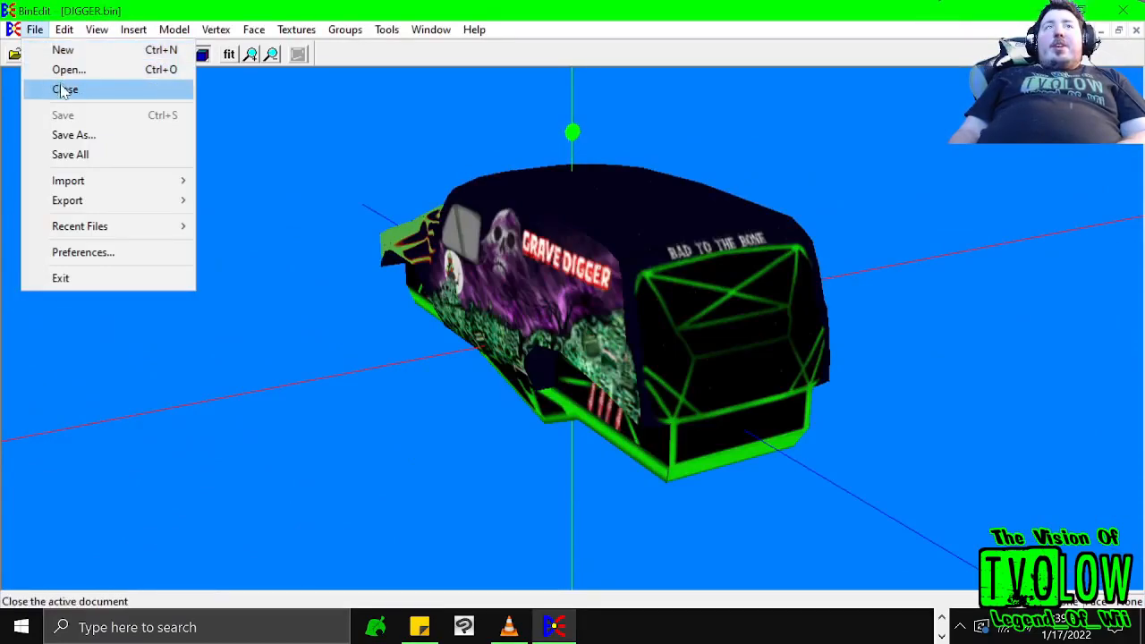
click(62, 91)
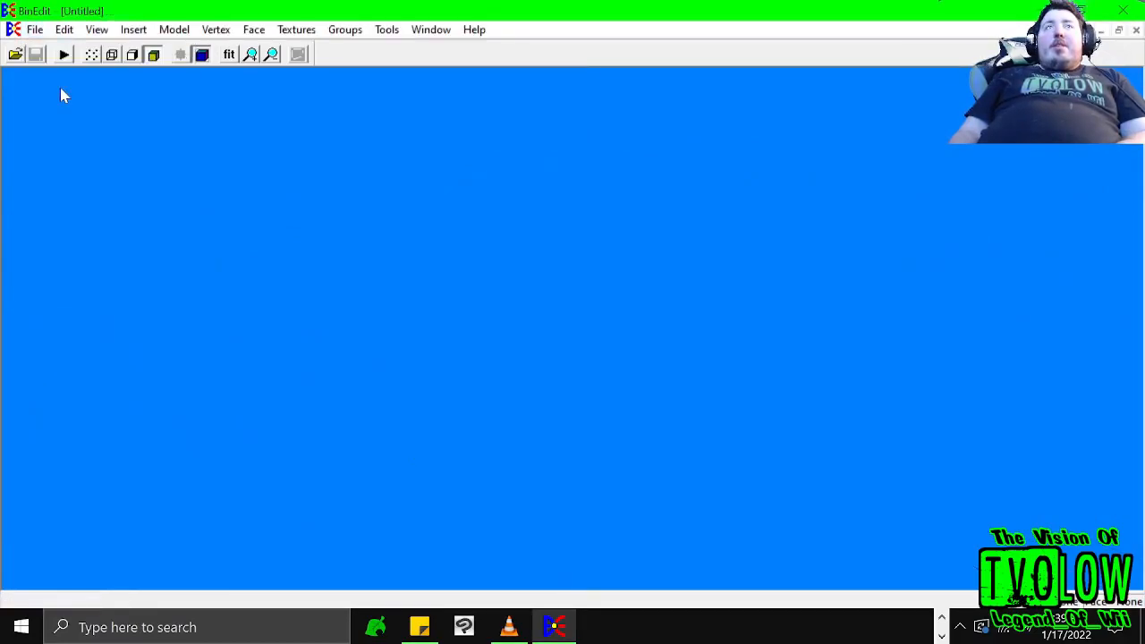
click(35, 29)
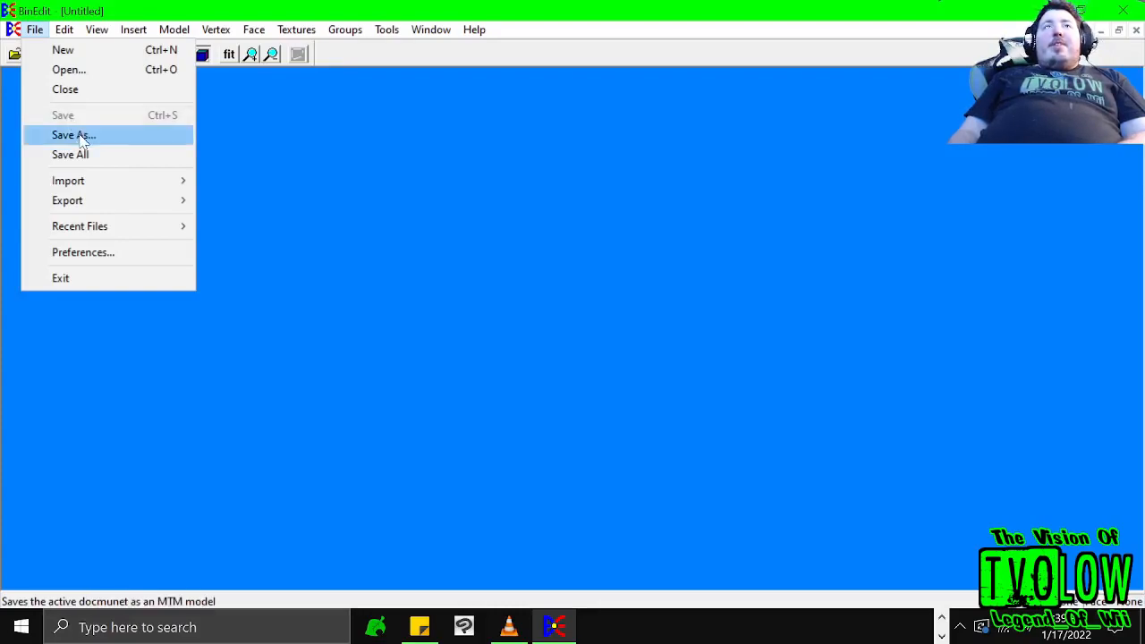
click(82, 136)
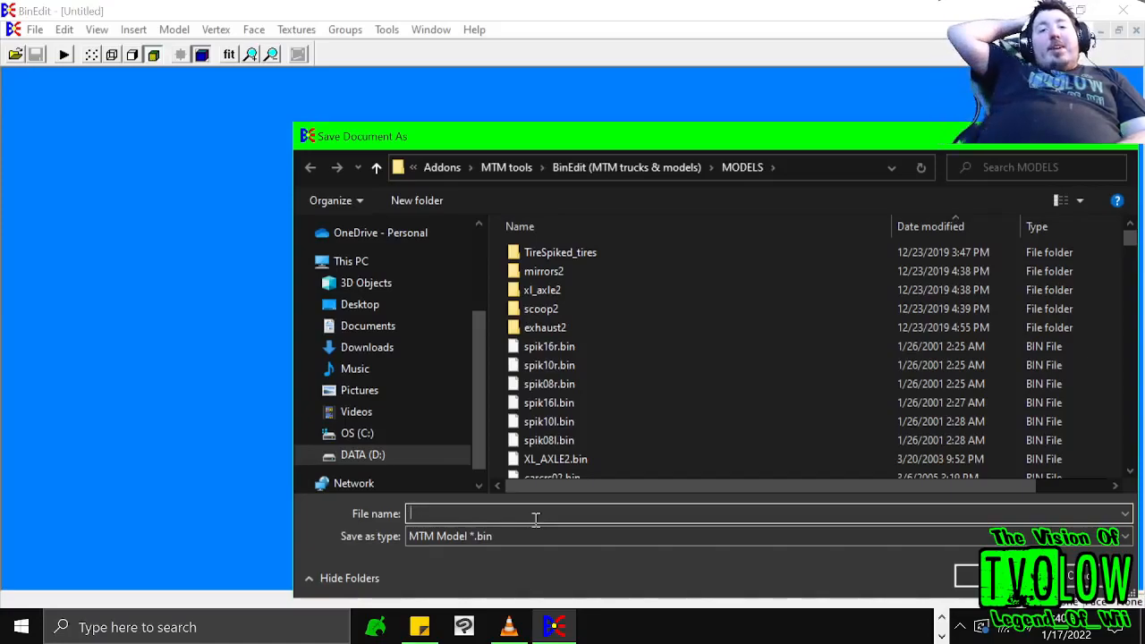
text(RUMP)
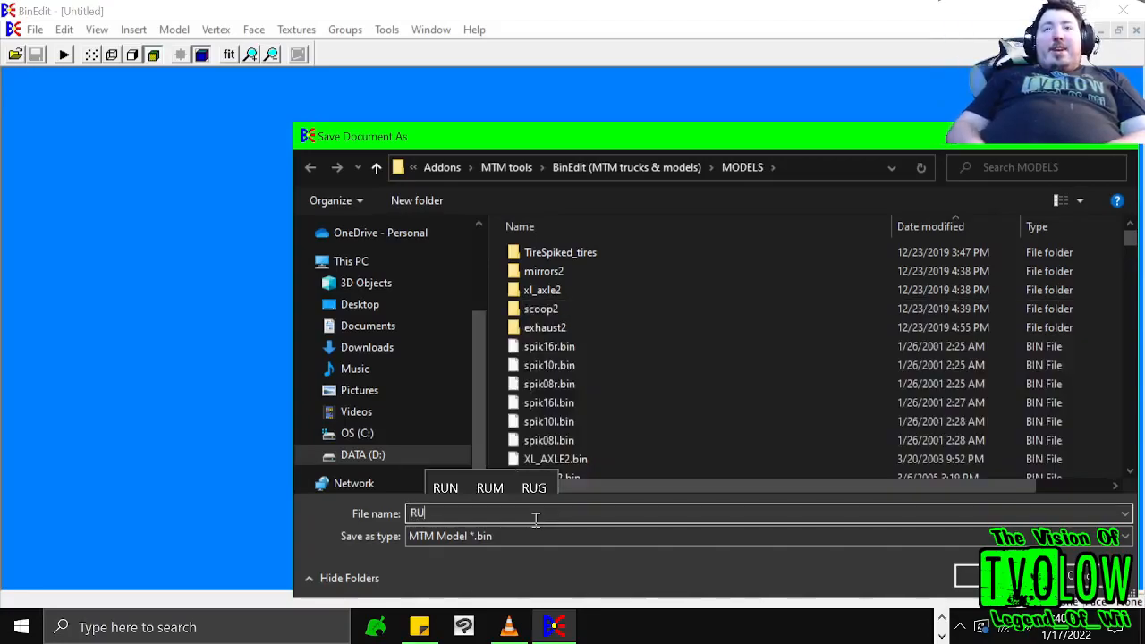
text(BUMP)
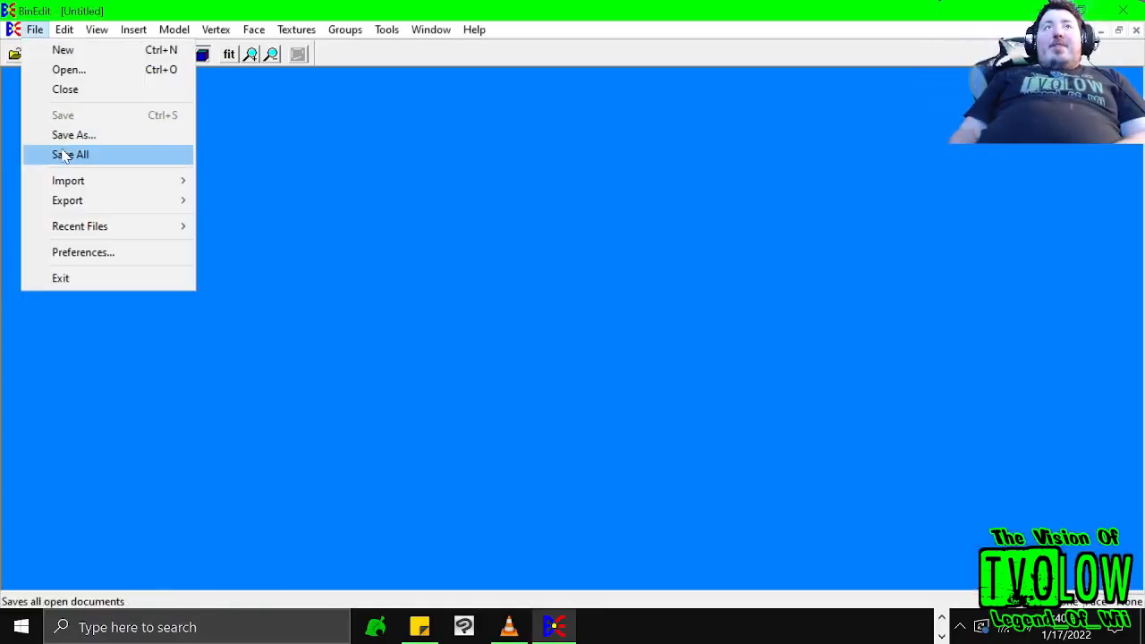
click(64, 157)
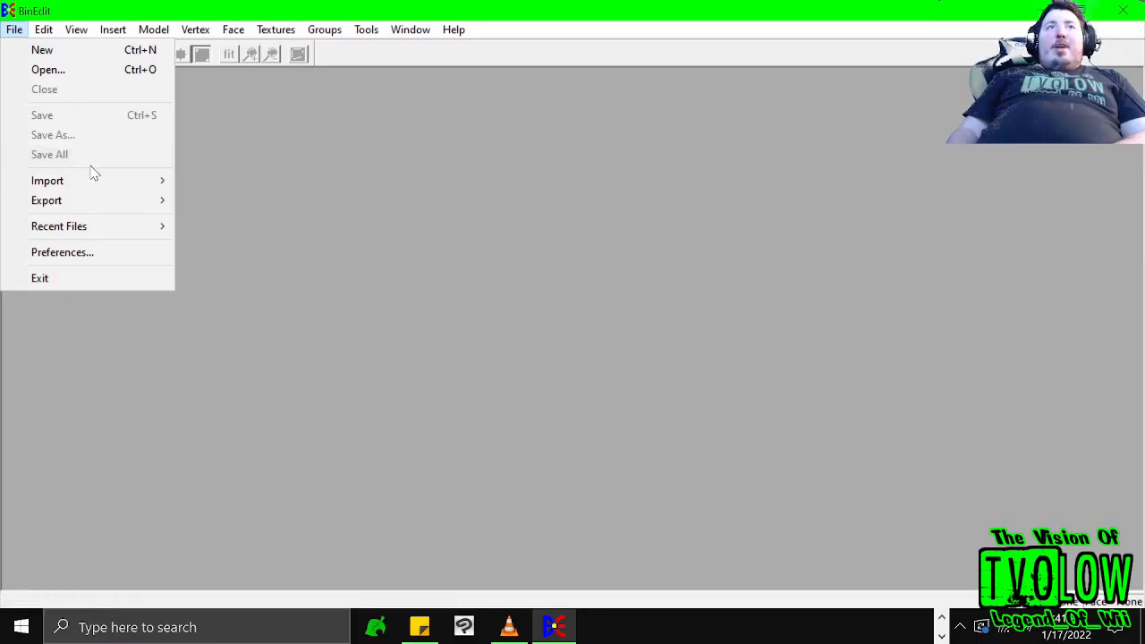
- Import the complete DIGGER.TRK truck from the TRUCK folder
mouse_move(98, 180)
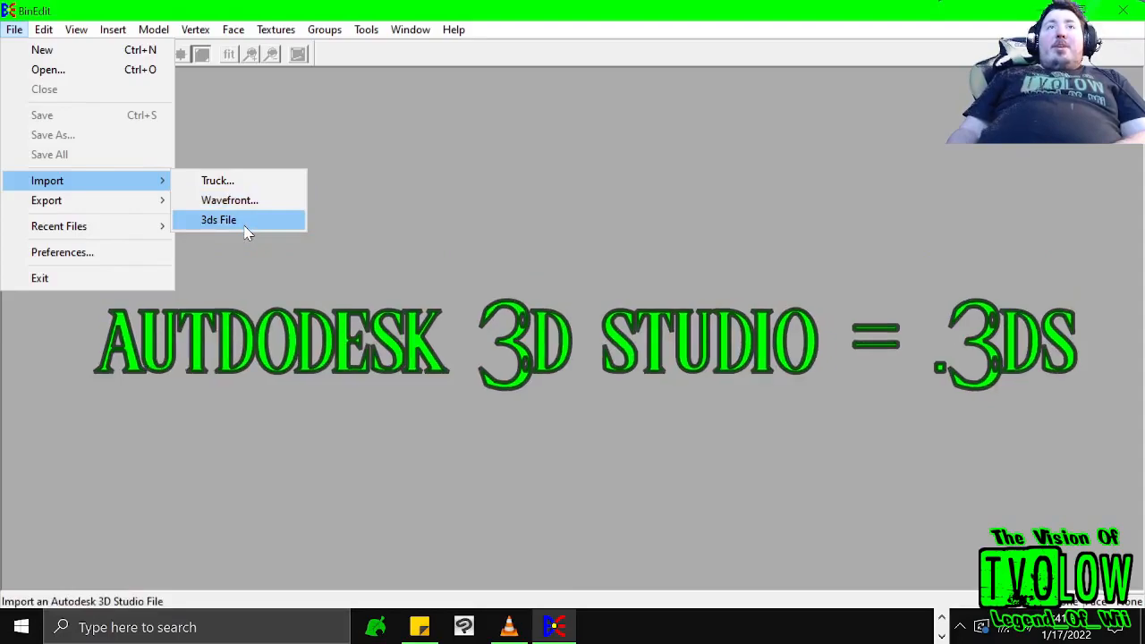
click(219, 220)
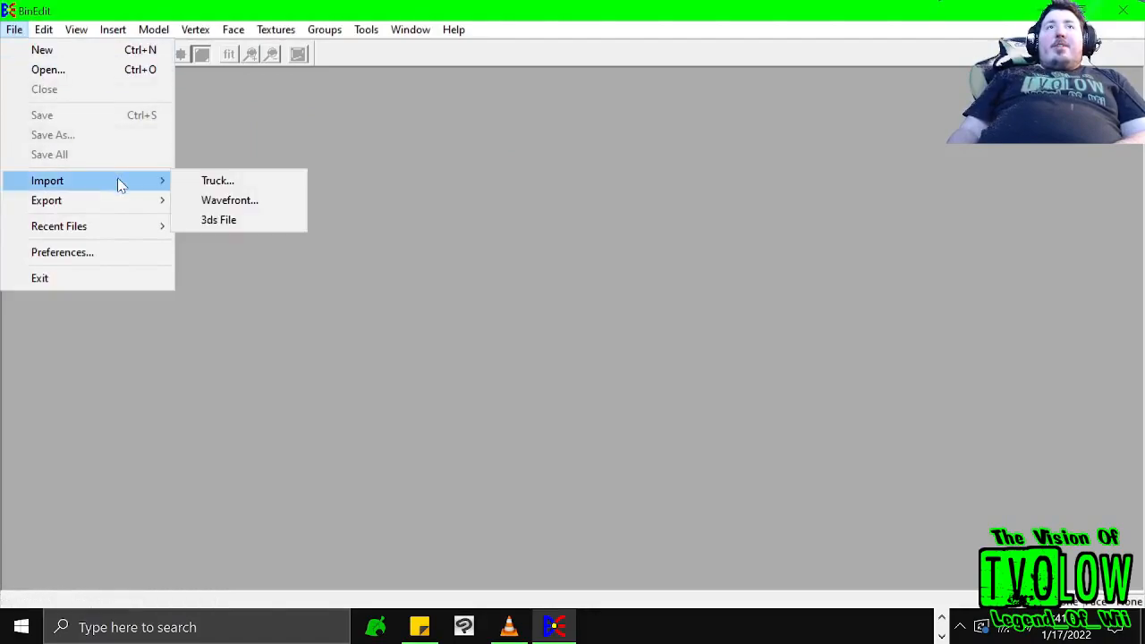
click(209, 183)
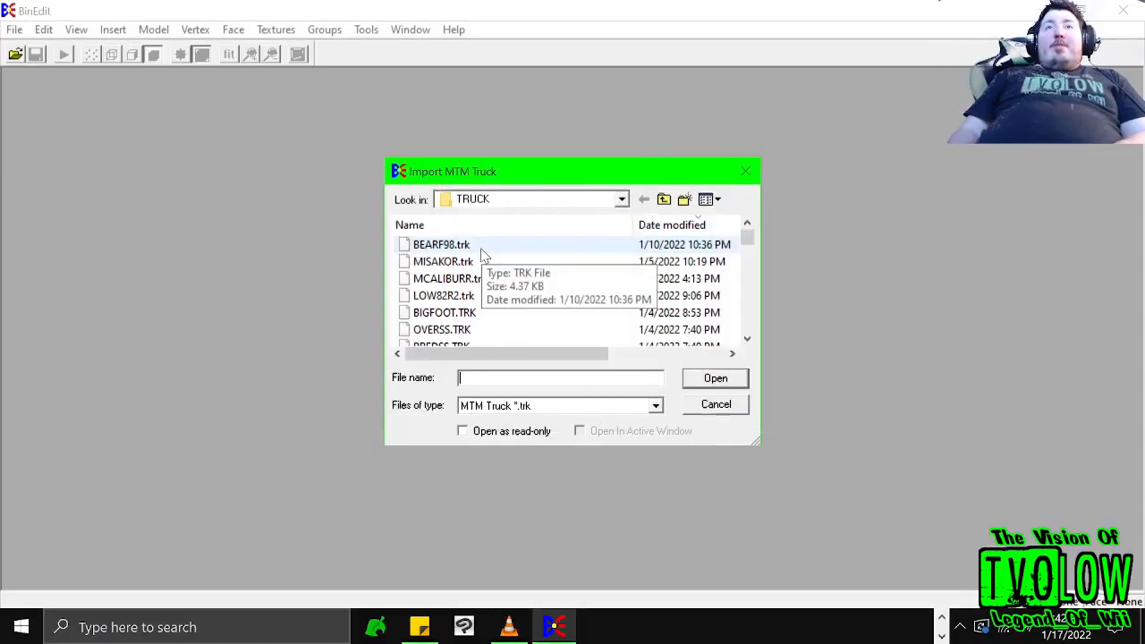
text(DIGGER)
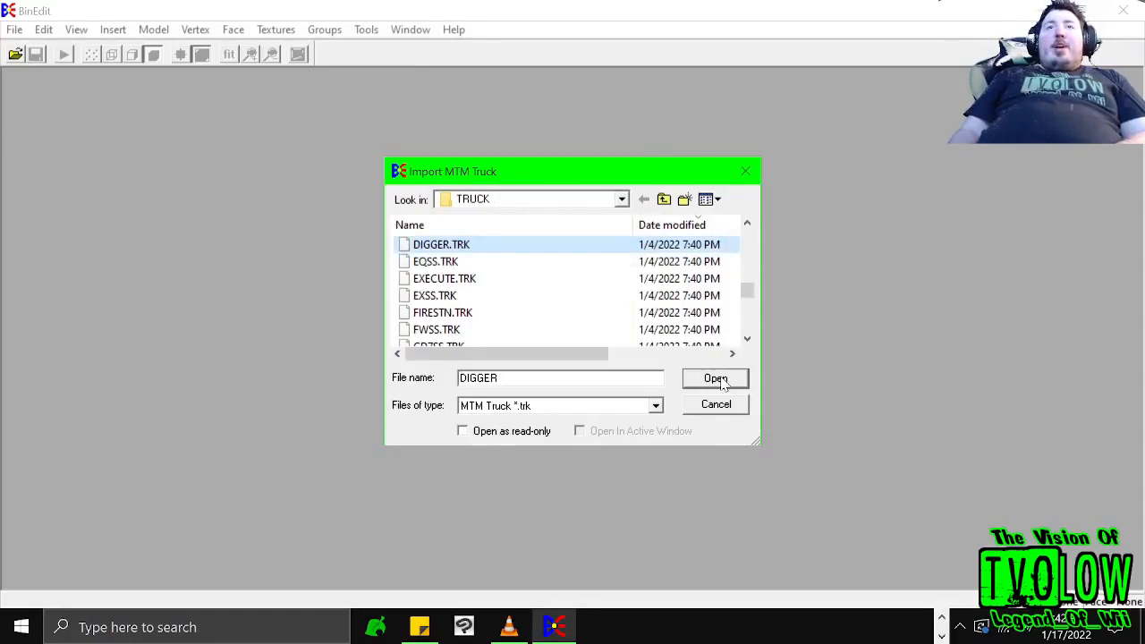
click(715, 378)
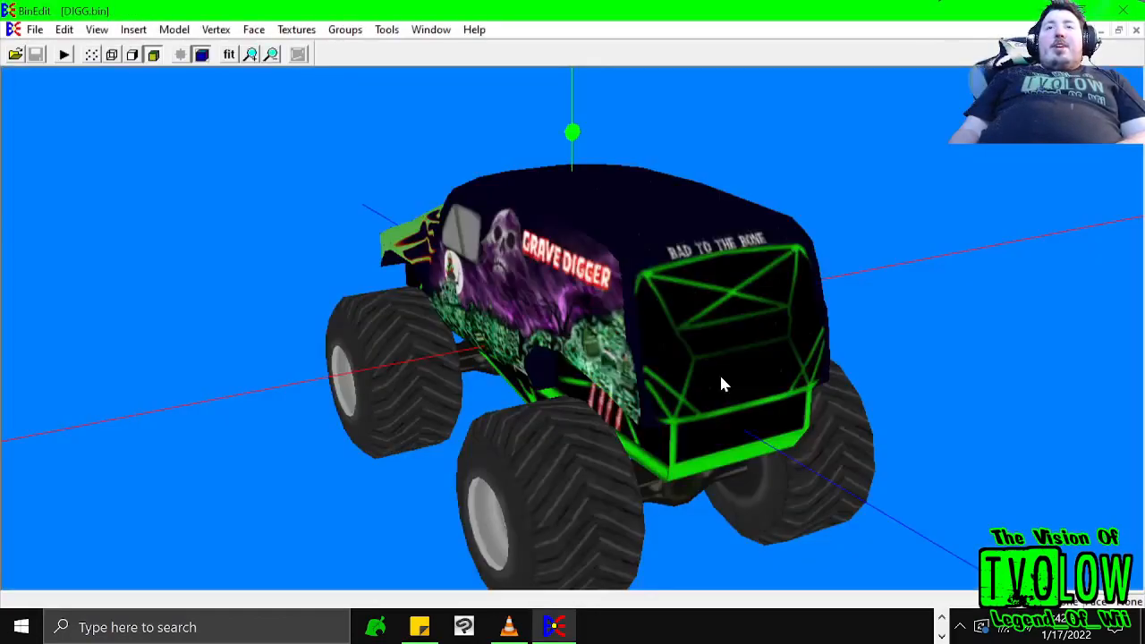
- Rotate the view around the imported Grave Digger truck until it is seen straight from the side
key(Right)
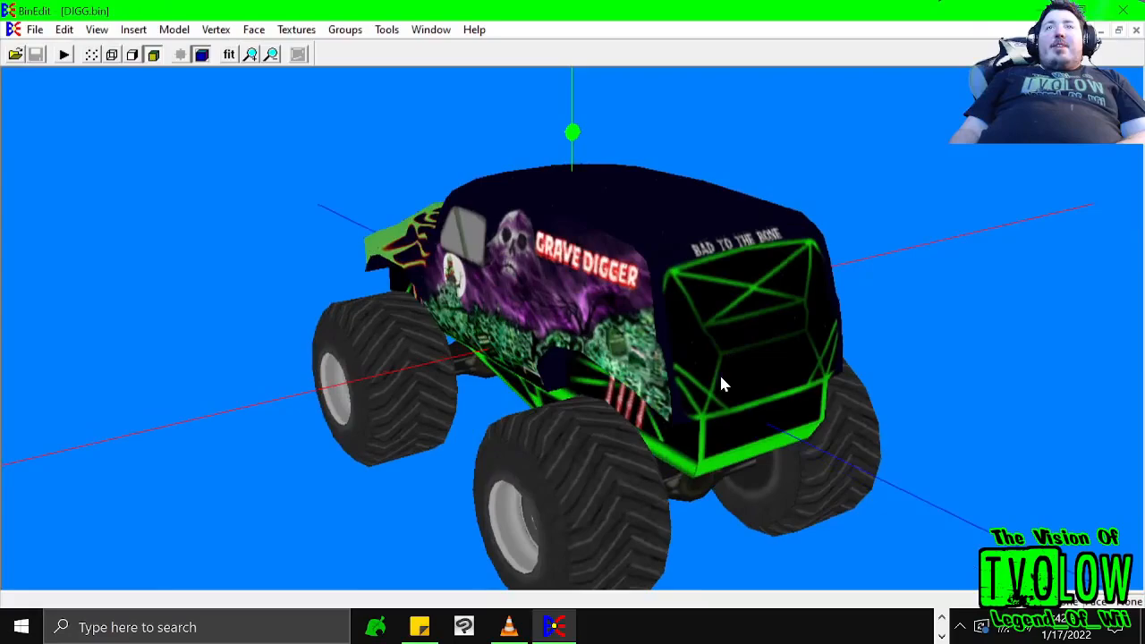
key(Right)
key(Right)
key(Right)
key(Right)
key(Right)
key(Right)
key(Right)
key(Right)
key(Right)
key(Right)
key(Right)
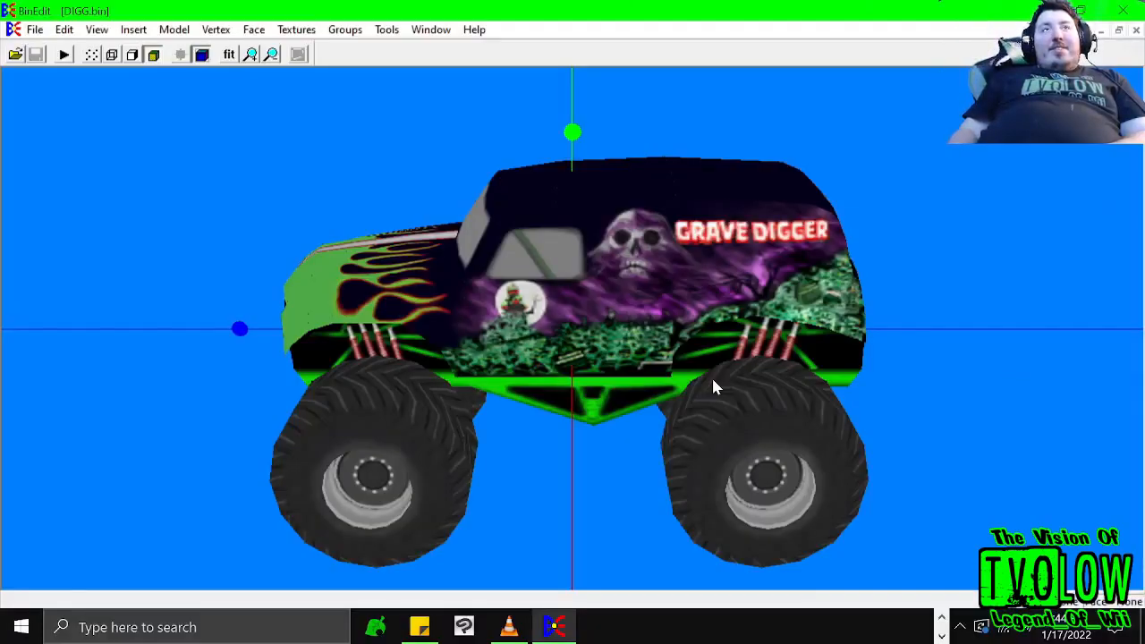
- Open the preferences and review the default directories for models, art, trucks, game, sound and Pod files
click(35, 29)
mouse_move(68, 180)
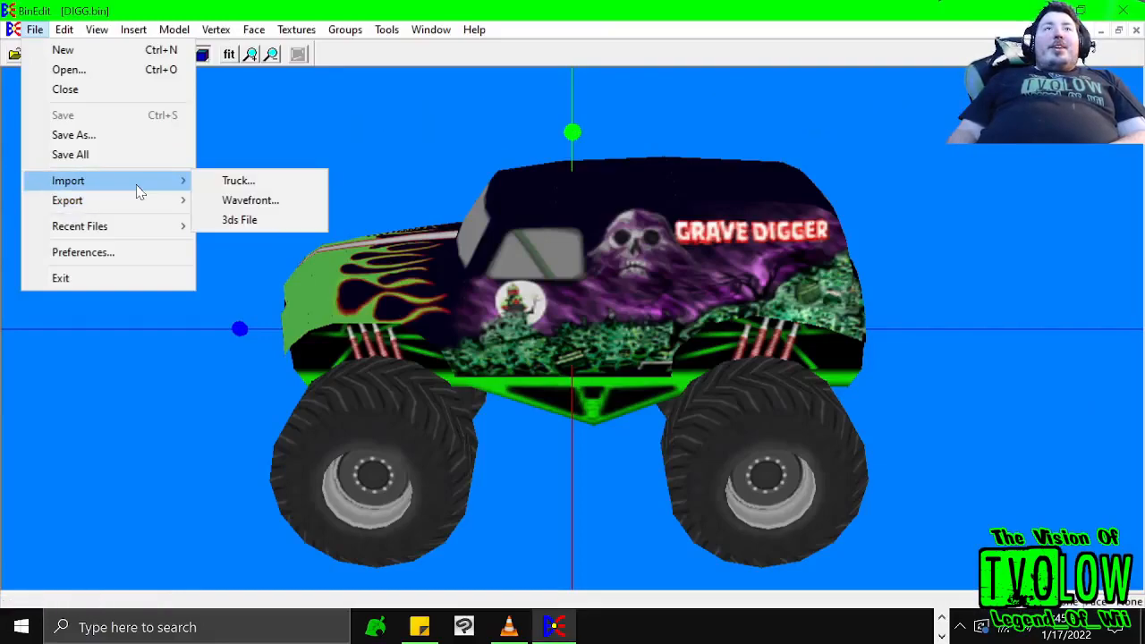
mouse_move(138, 205)
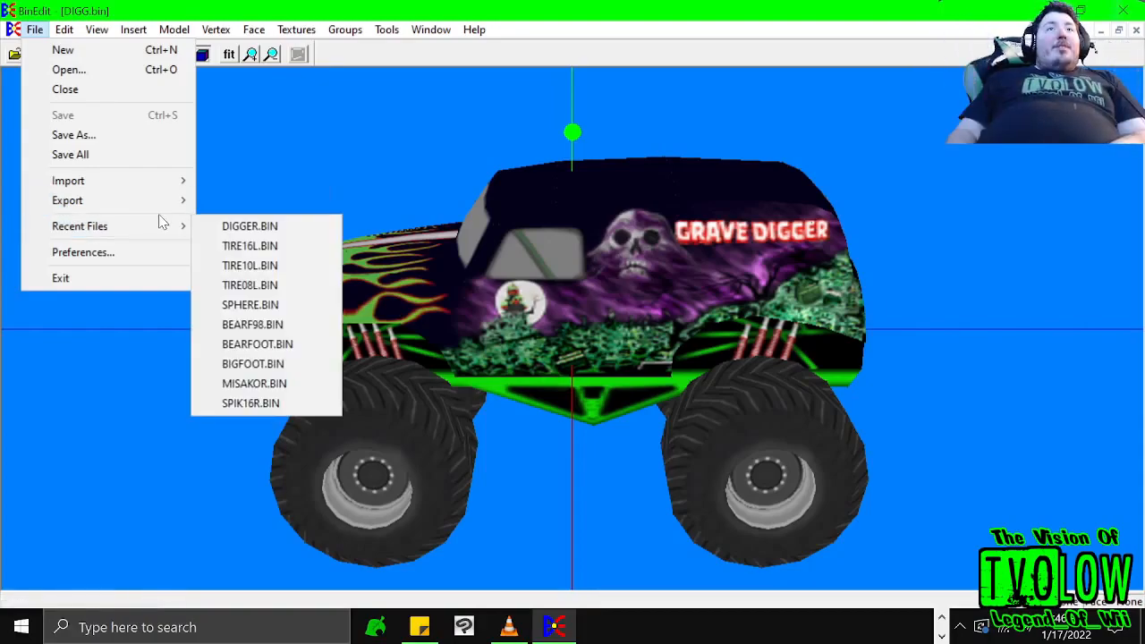
mouse_move(161, 228)
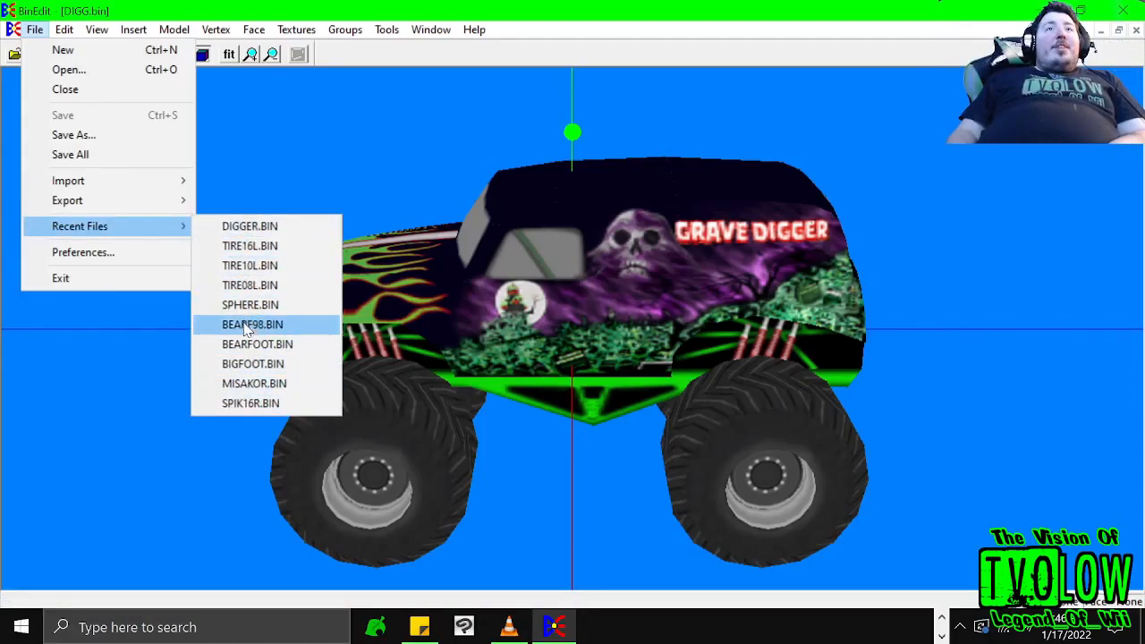
click(126, 256)
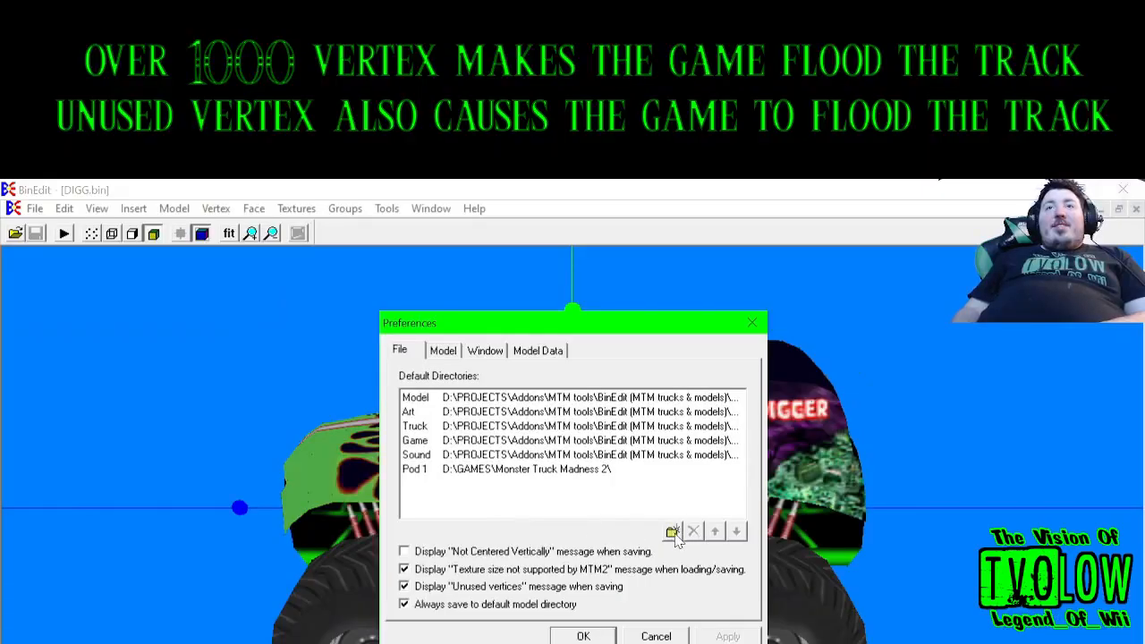
click(531, 472)
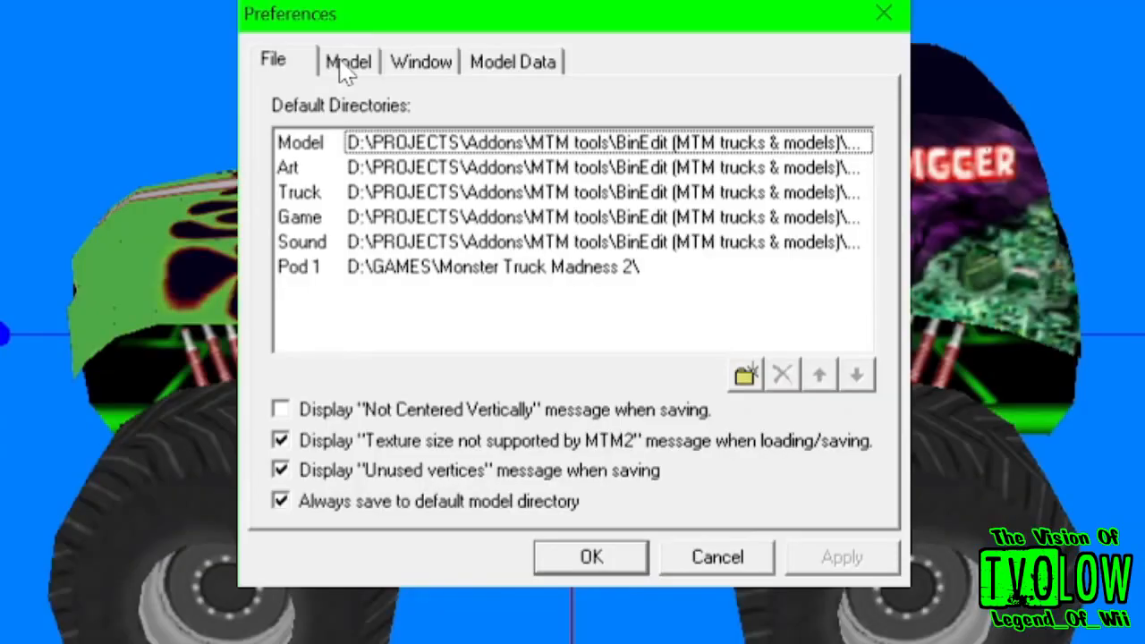
- Review the available default face types in the model preferences without choosing a different one
click(348, 64)
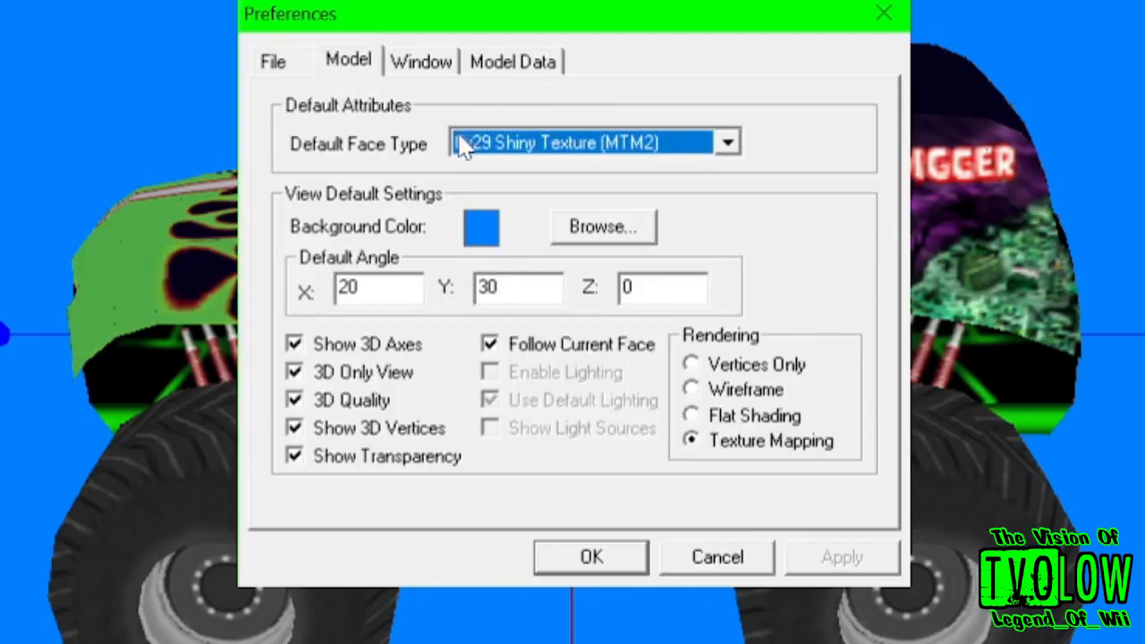
click(729, 143)
scroll(729, 178, up, 1)
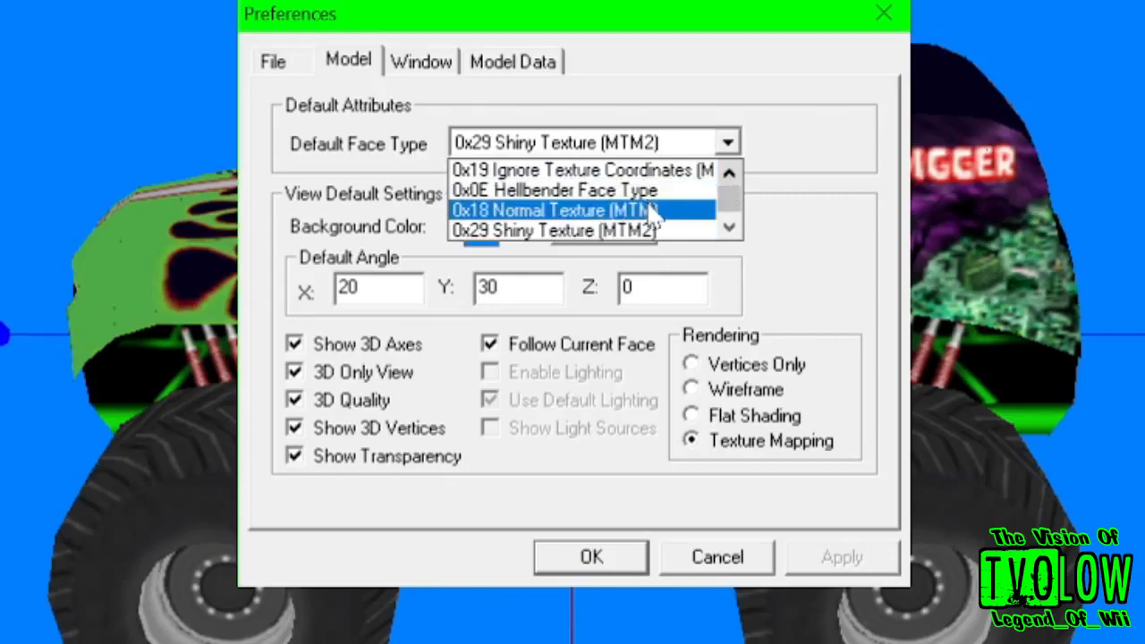
click(729, 229)
click(729, 228)
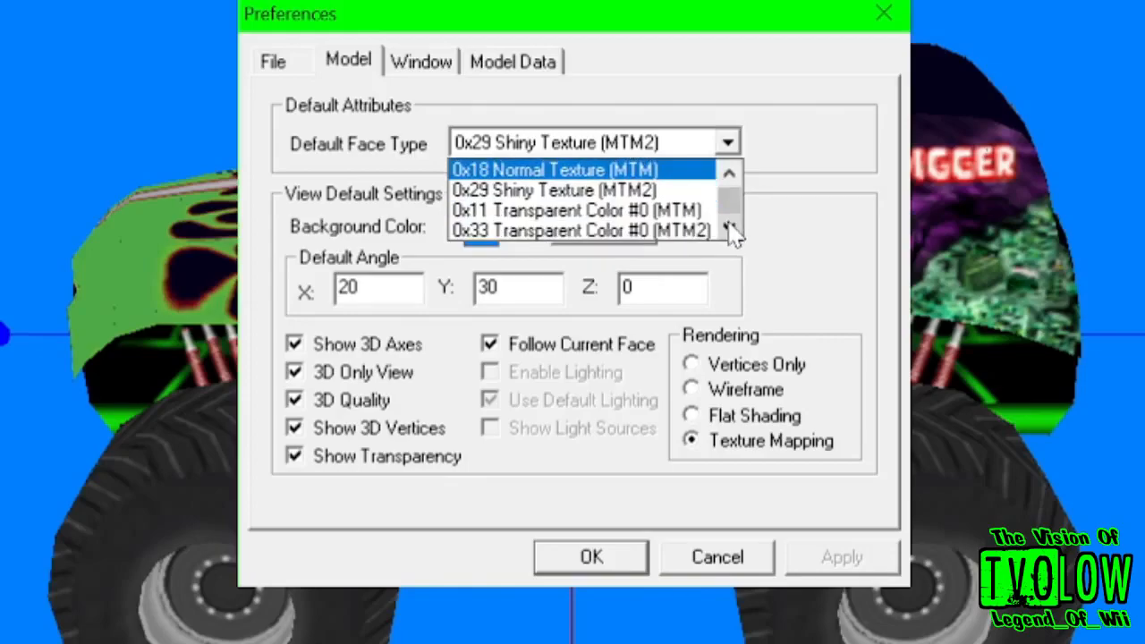
click(729, 228)
click(729, 228)
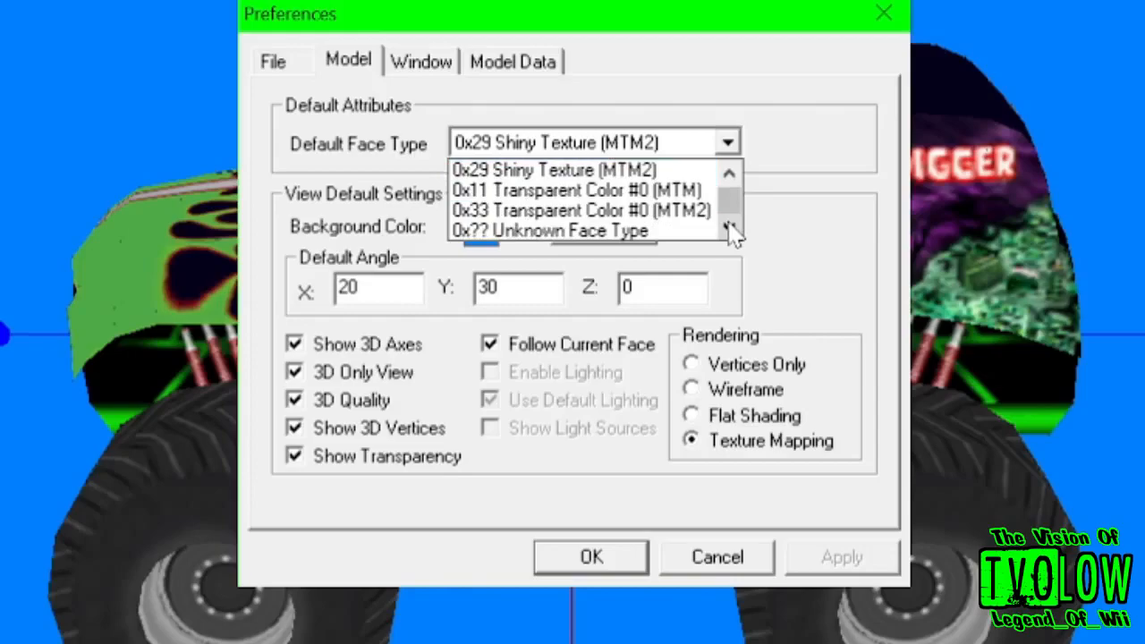
click(805, 170)
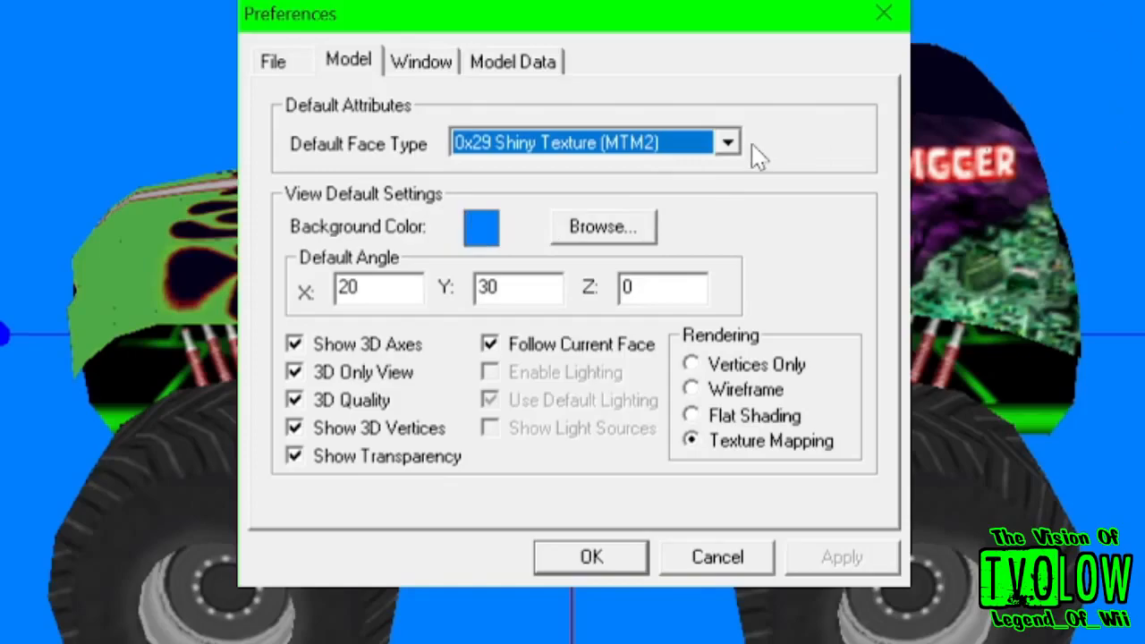
- Set the default model background color to bright green (Red 0, Green 255, Blue 0) and save the preferences
click(642, 230)
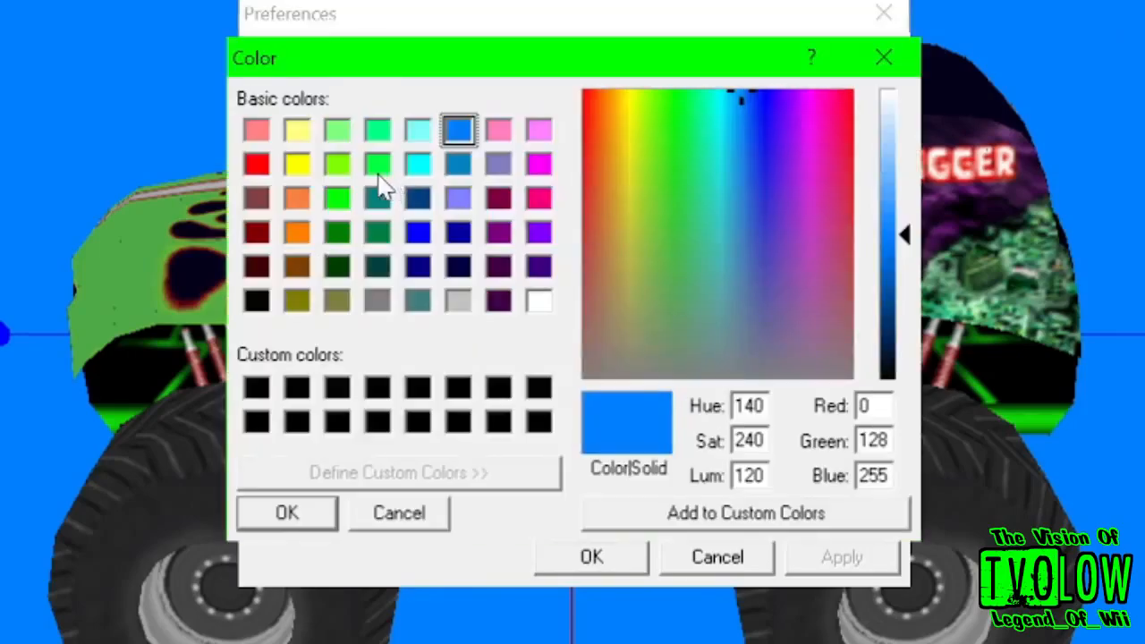
click(338, 200)
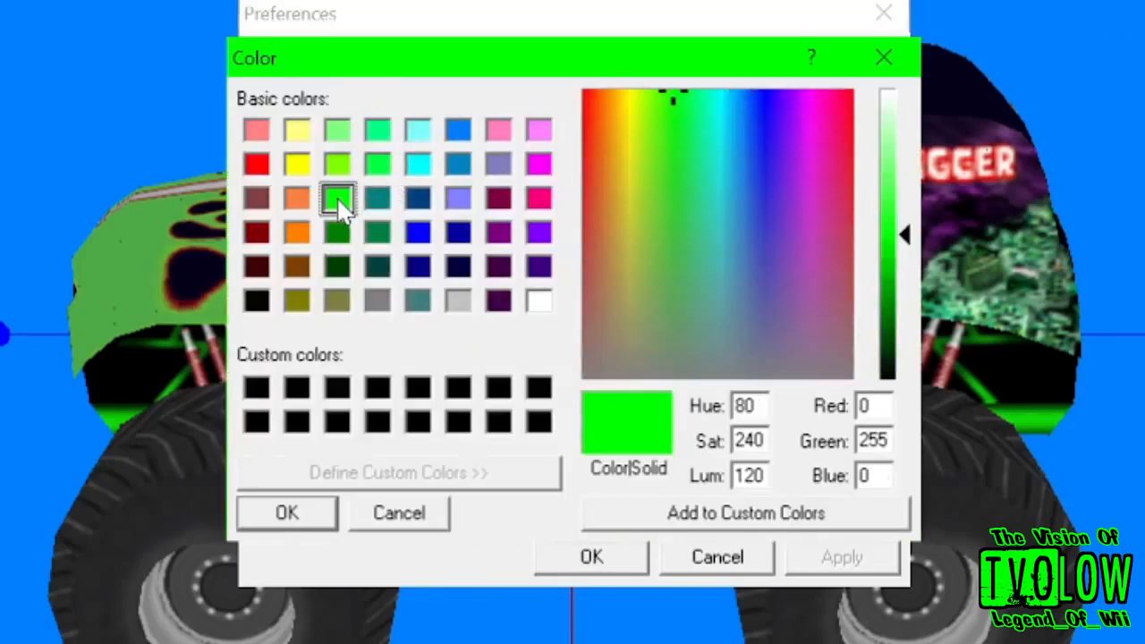
click(291, 522)
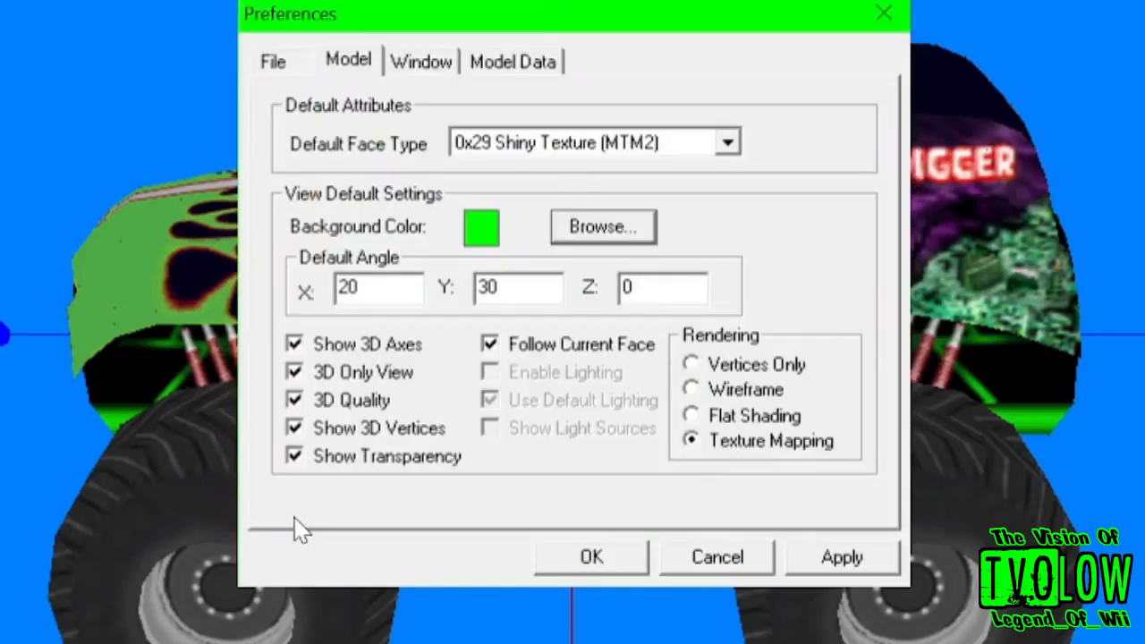
click(852, 558)
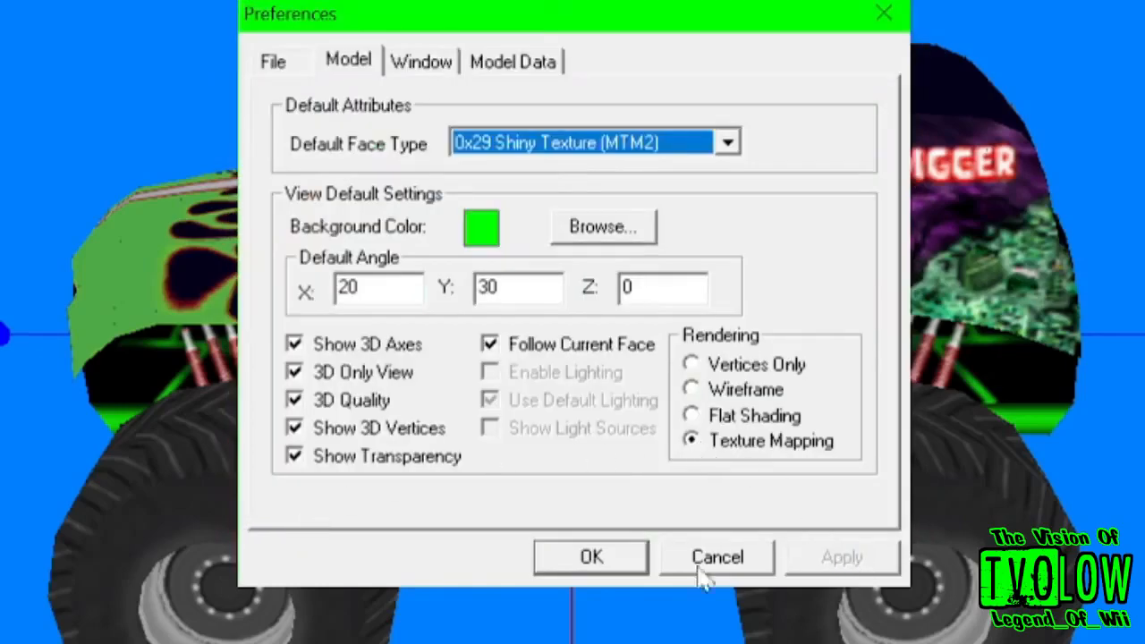
click(593, 557)
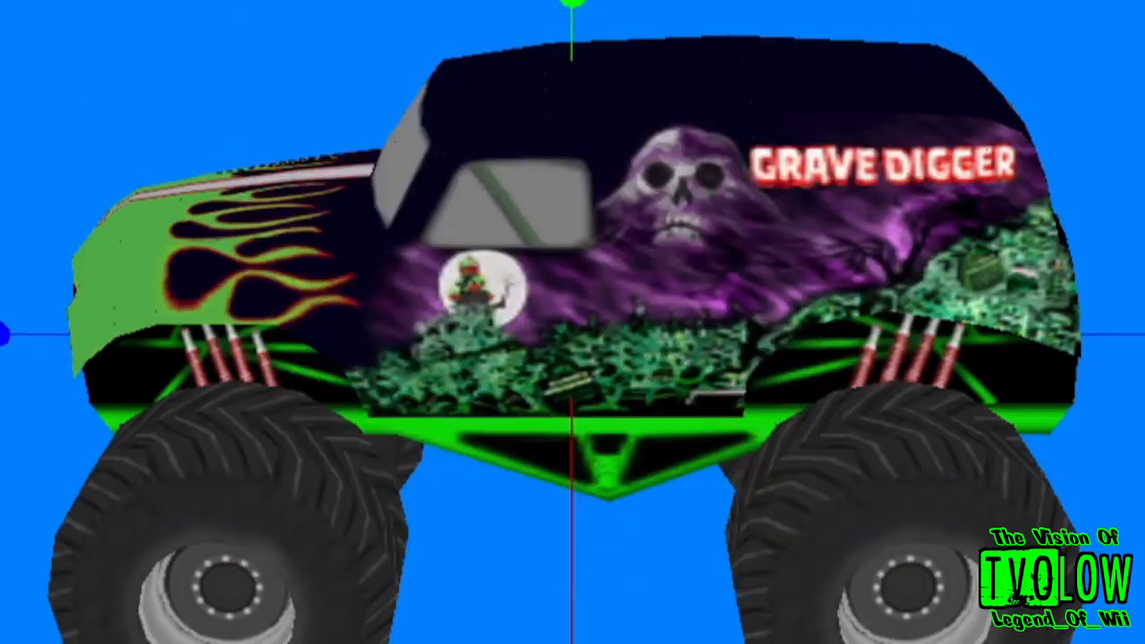
- Open the model BEARF98.bin from the MODELS folder
key(ctrl+o)
click(333, 195)
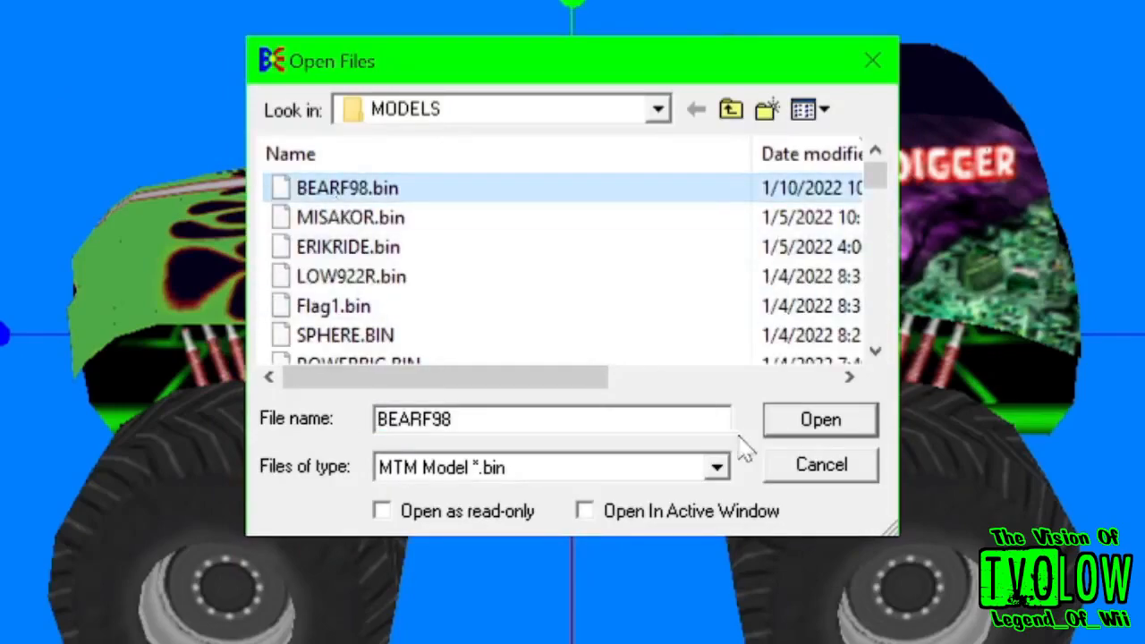
click(809, 422)
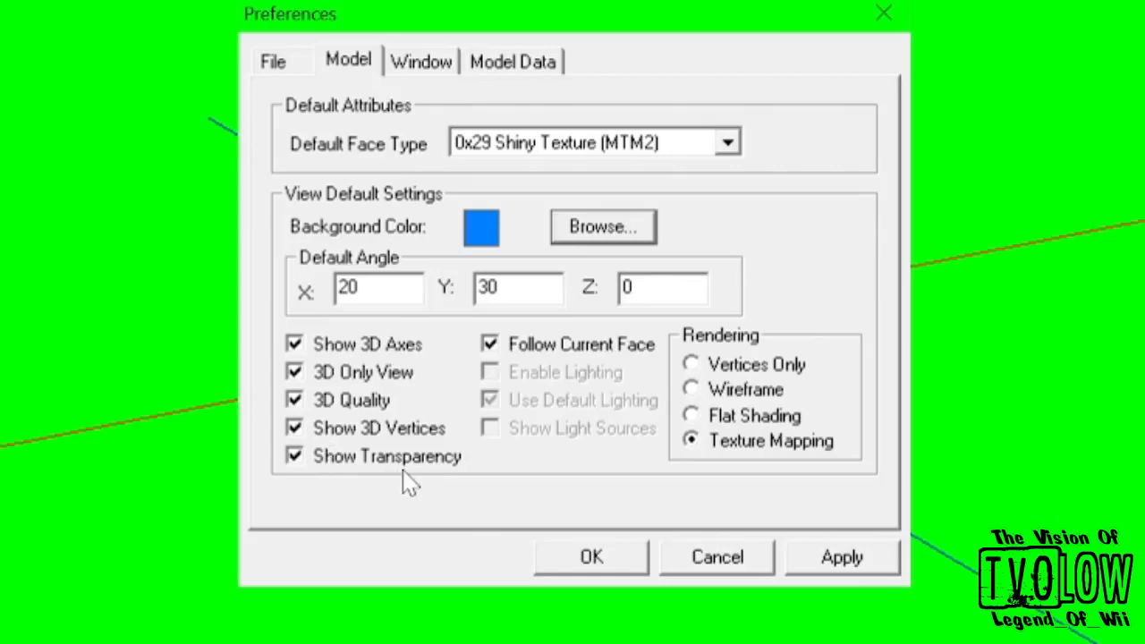
- Clear the recent file history in the window preferences and review the local model data records
click(417, 63)
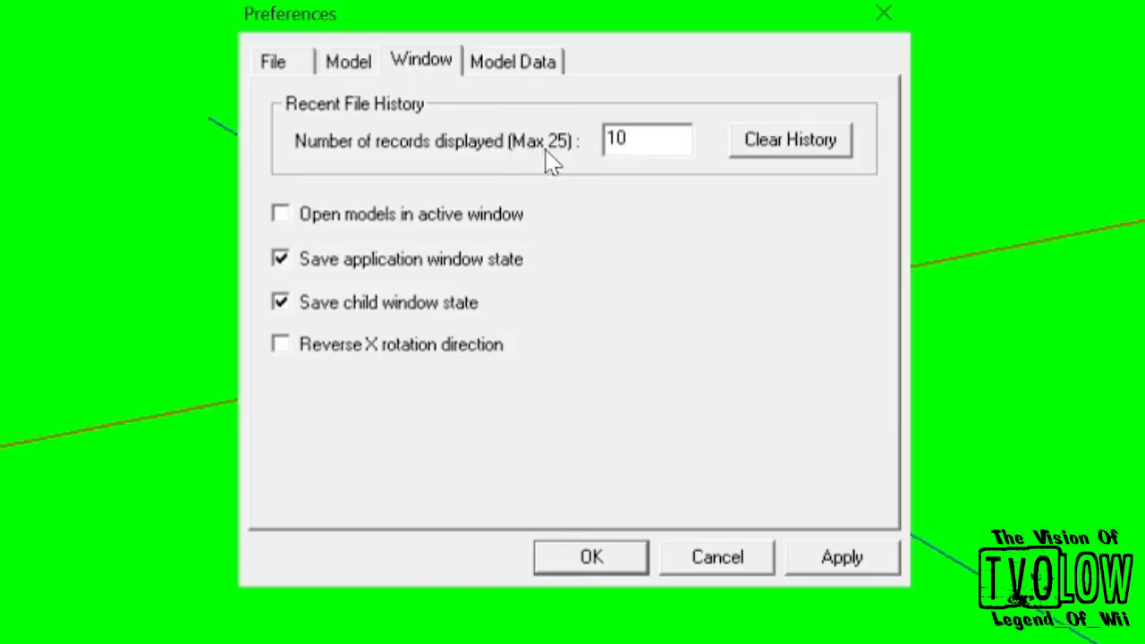
click(790, 152)
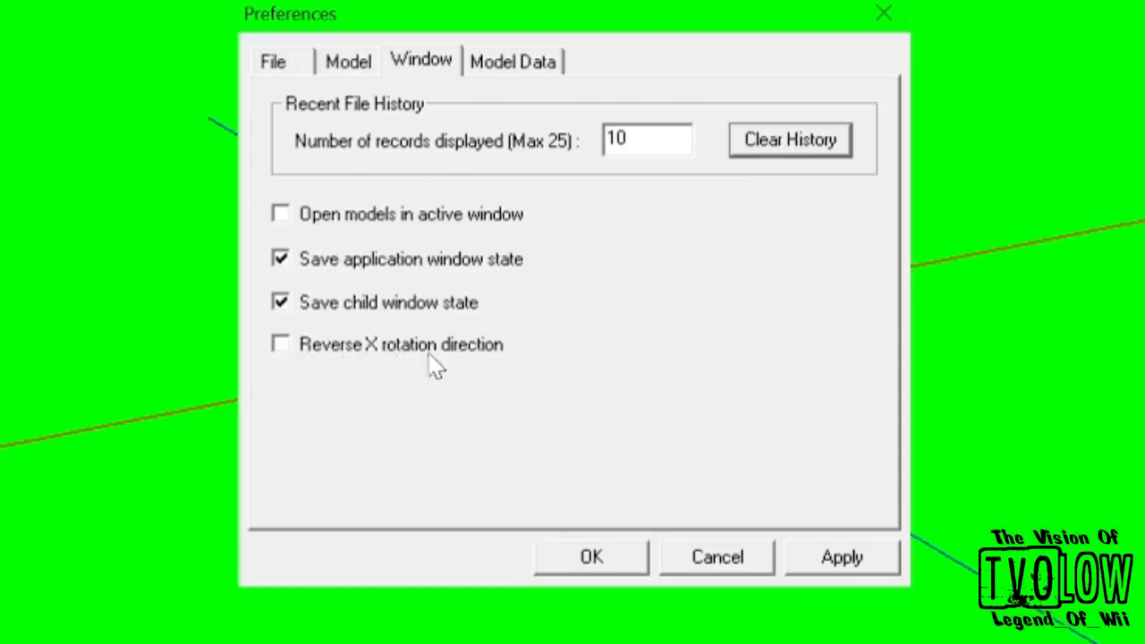
click(517, 80)
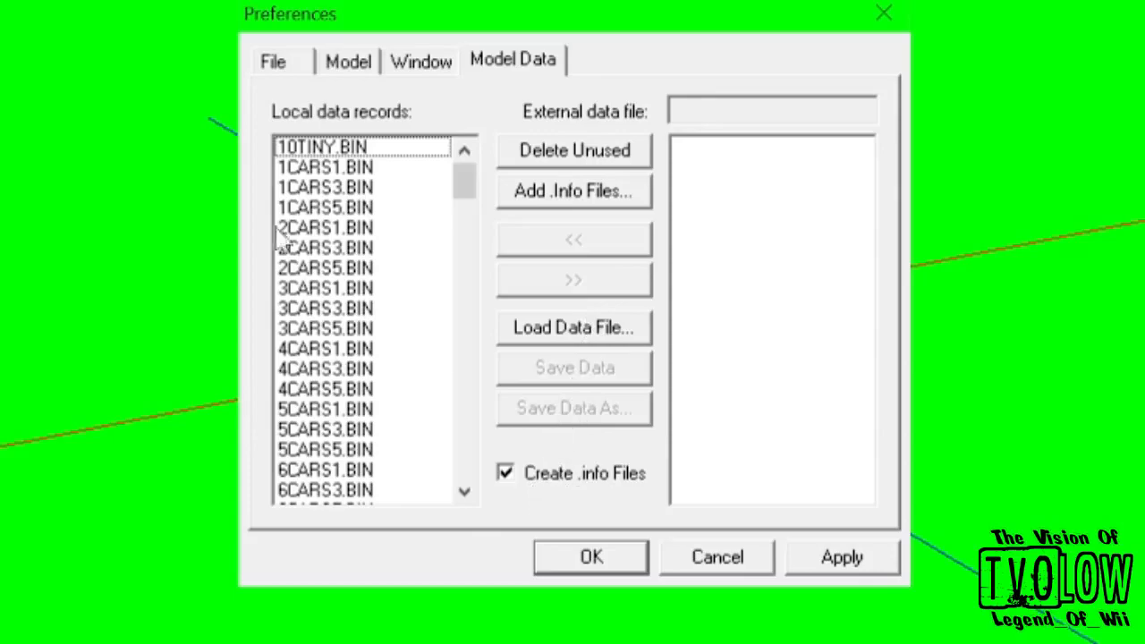
click(358, 230)
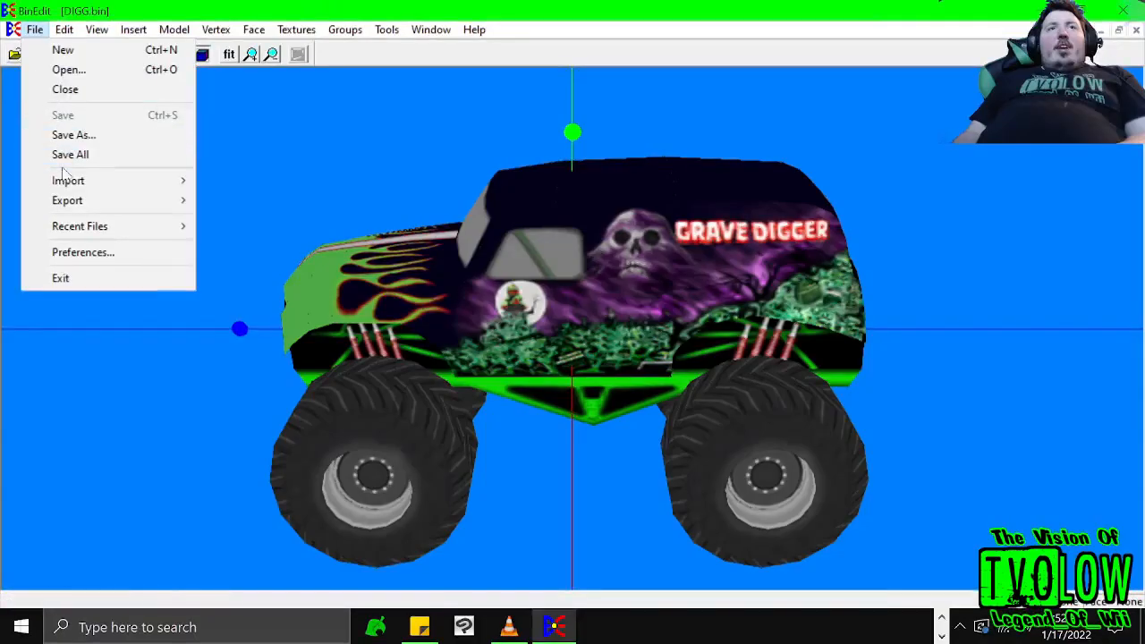
- Exit the program and start it again by running BinEdit2.2.8 from its program folder
click(61, 278)
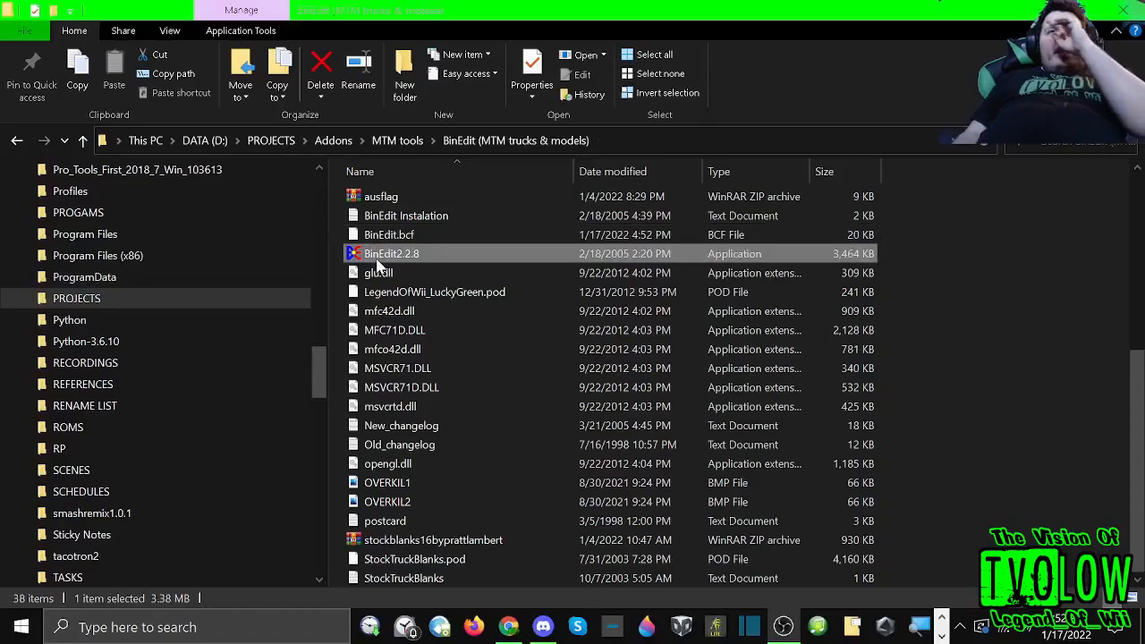
double_click(378, 263)
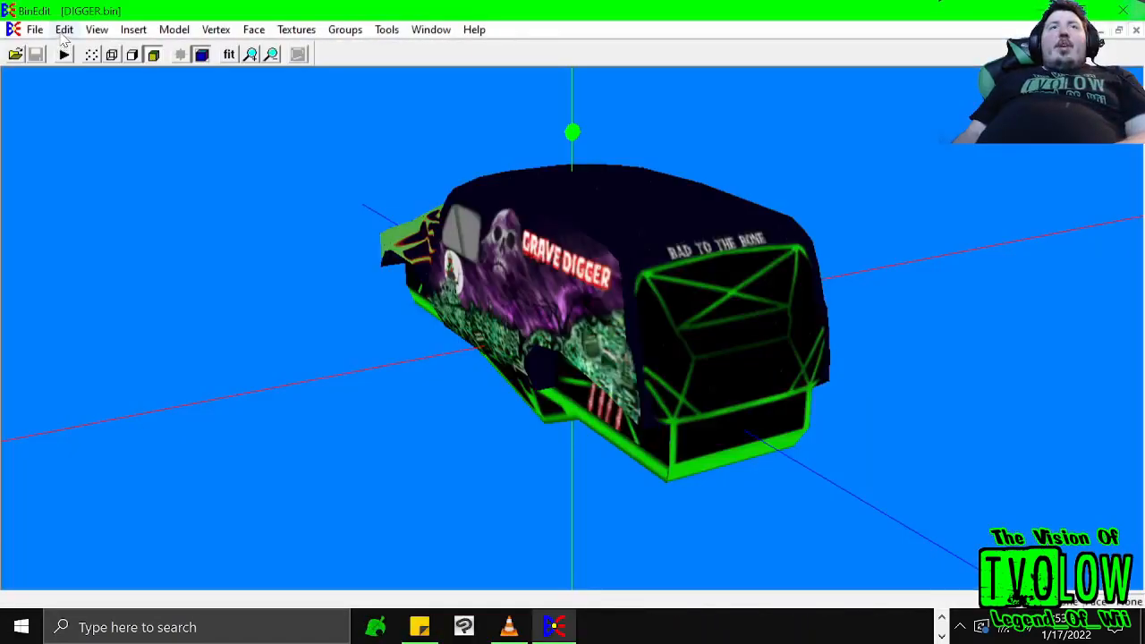
click(63, 32)
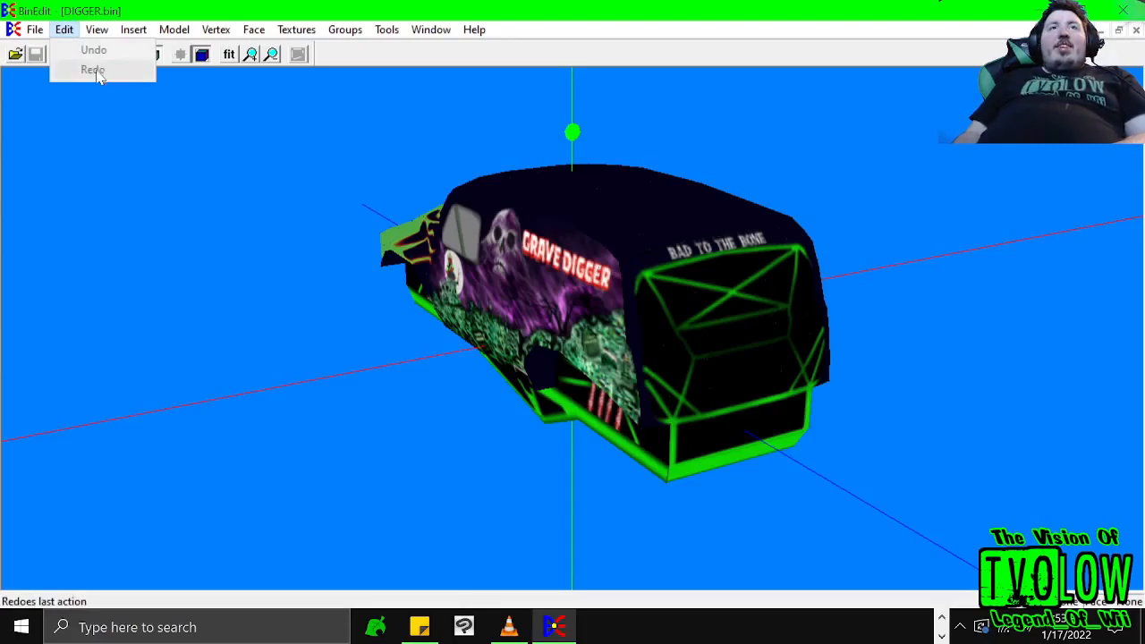
click(109, 160)
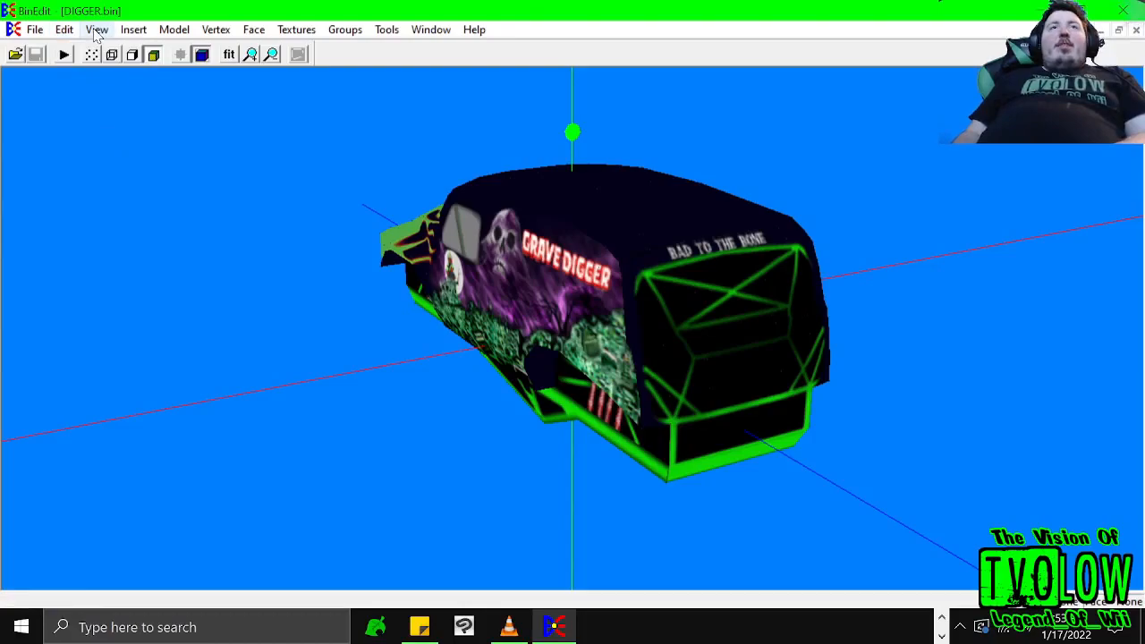
- Fit the DIGGER.bin truck body to the 3D view and zoom in on it two steps
click(97, 30)
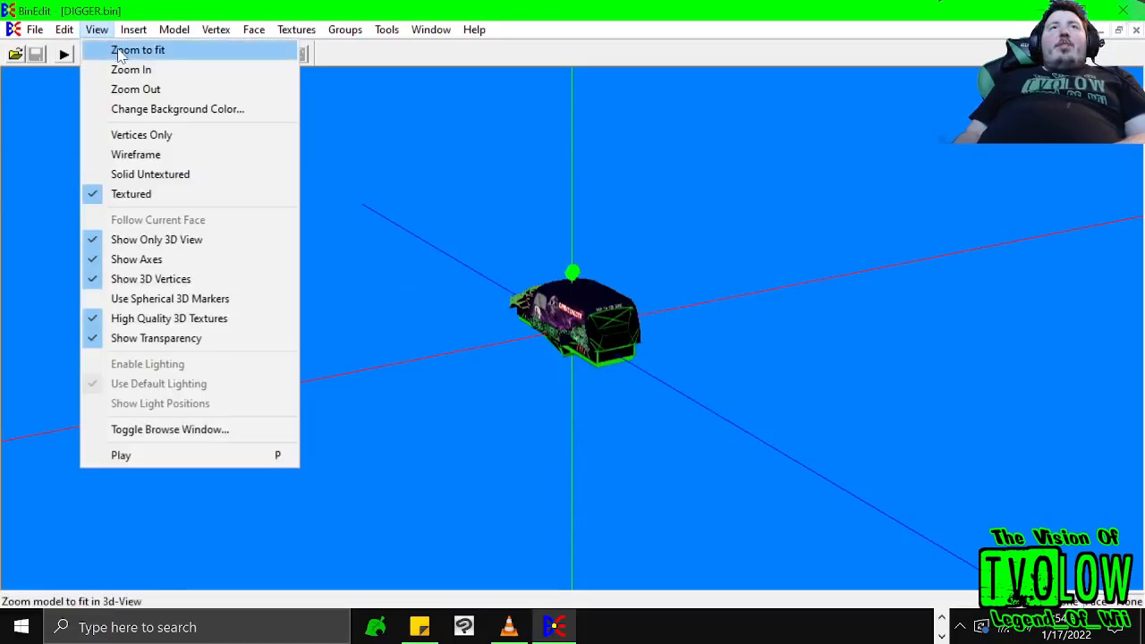
click(120, 51)
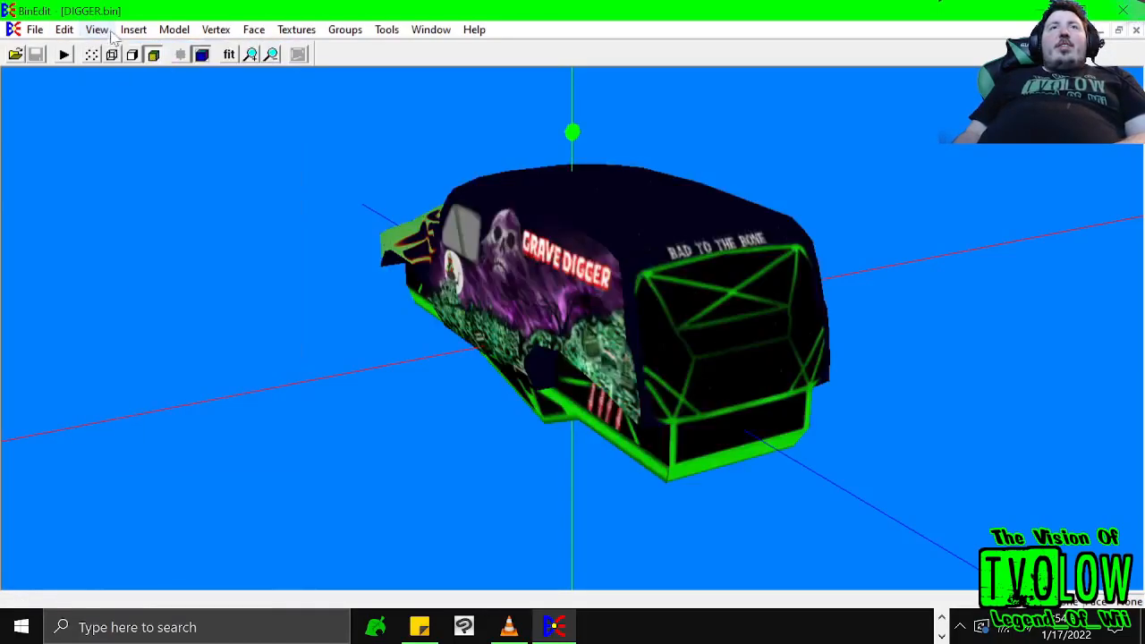
click(99, 29)
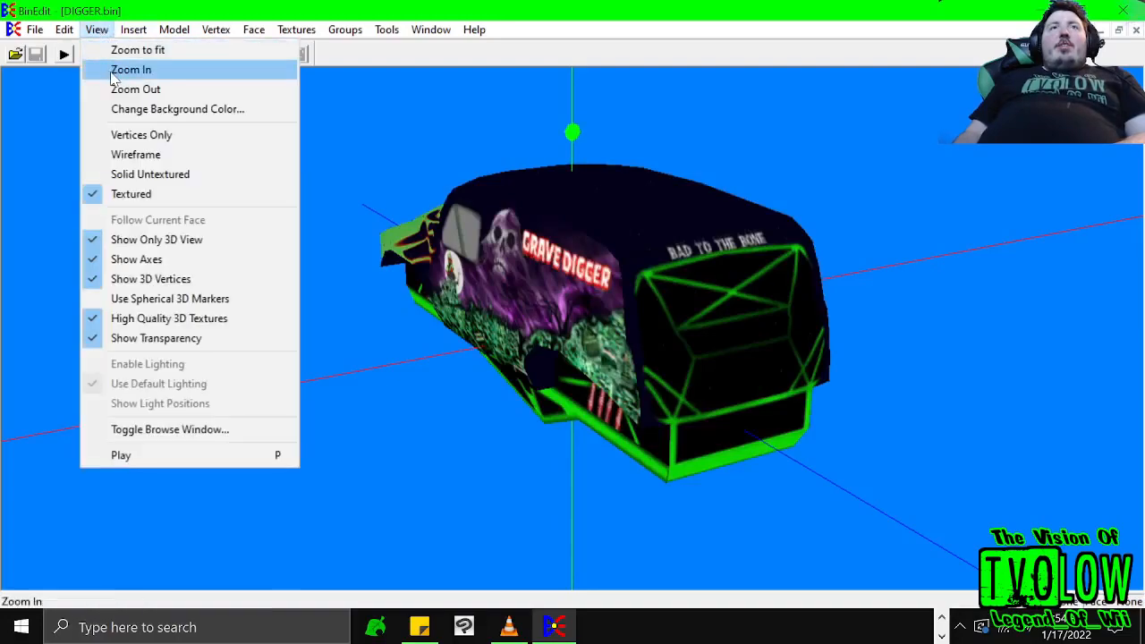
click(113, 72)
click(98, 29)
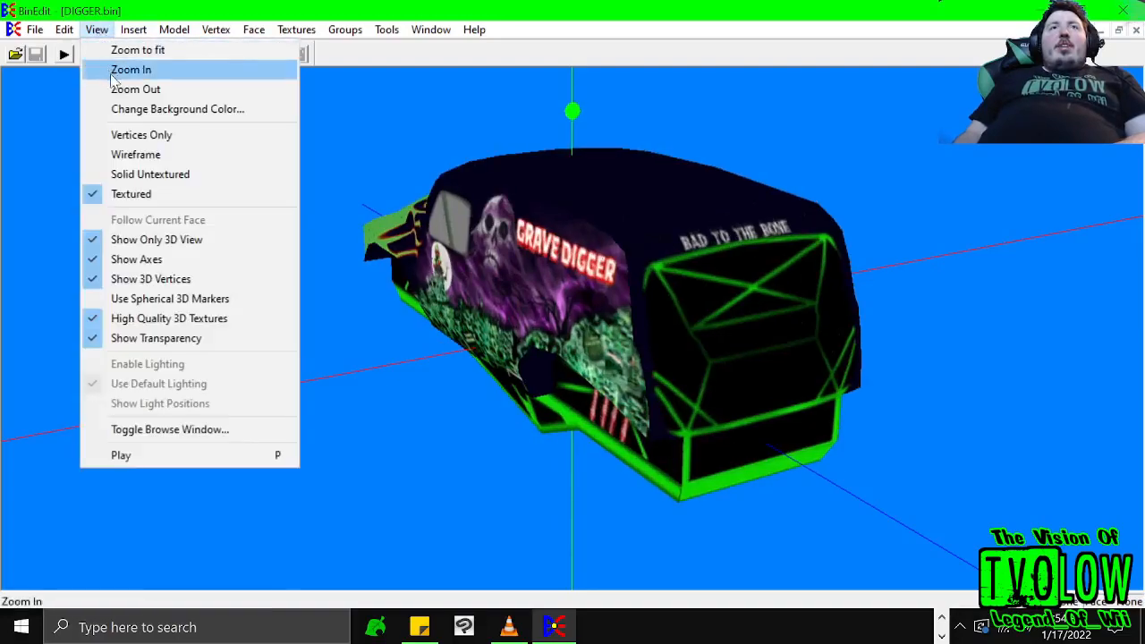
click(112, 75)
- Zoom out from the truck body in the 3D view
click(99, 29)
click(115, 90)
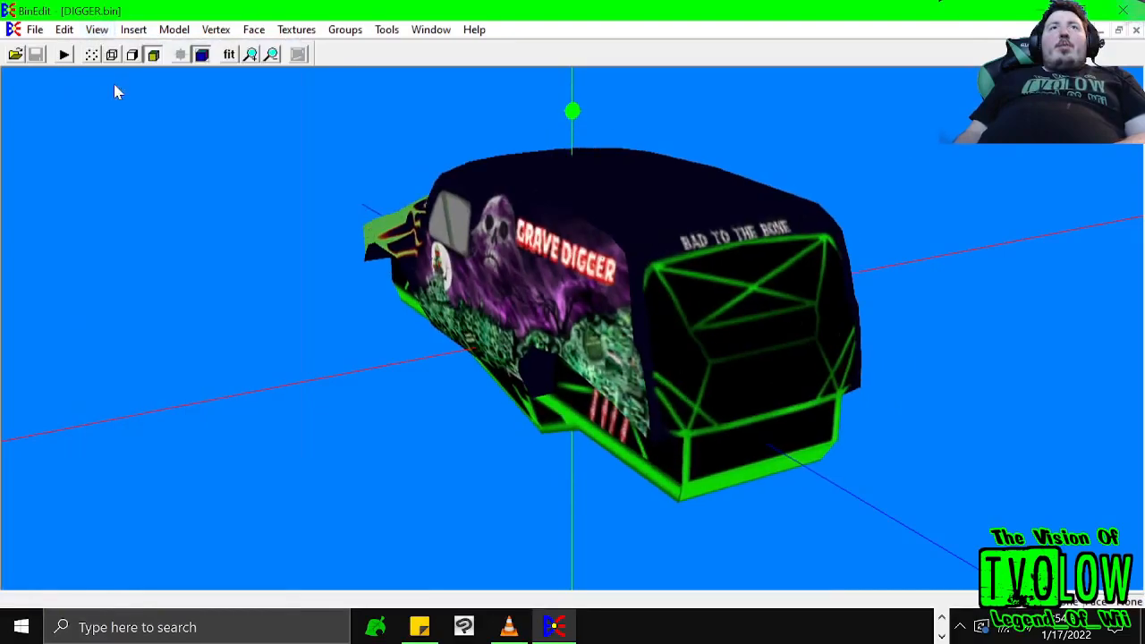
click(96, 29)
click(114, 90)
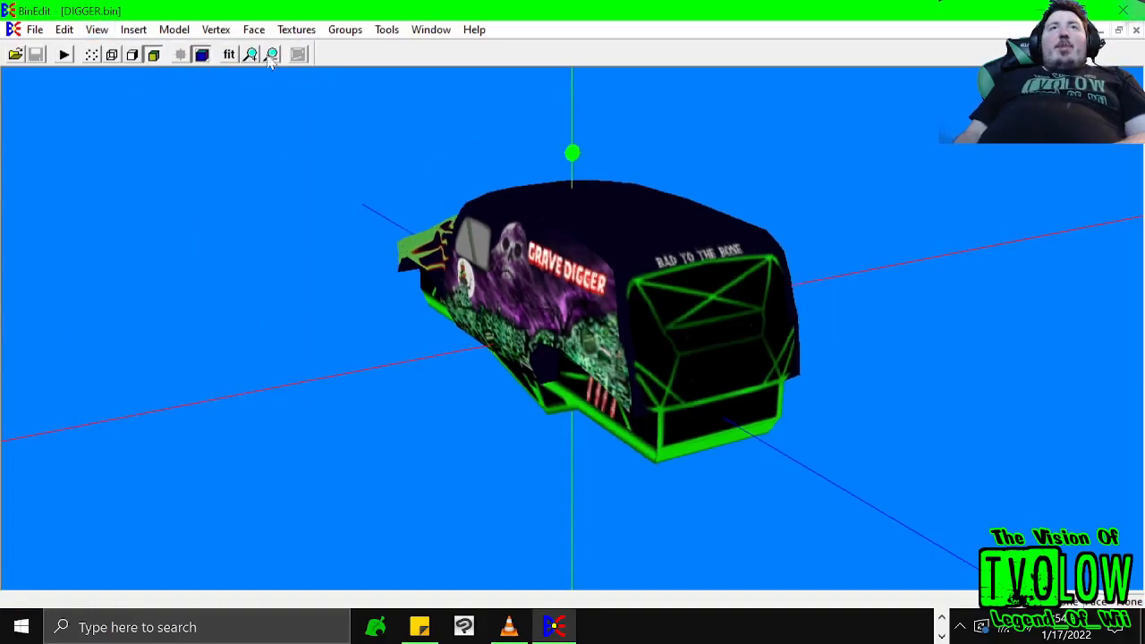
- Zoom in and out on the truck body a few times, and fit it back to the 3D view
click(253, 56)
click(272, 56)
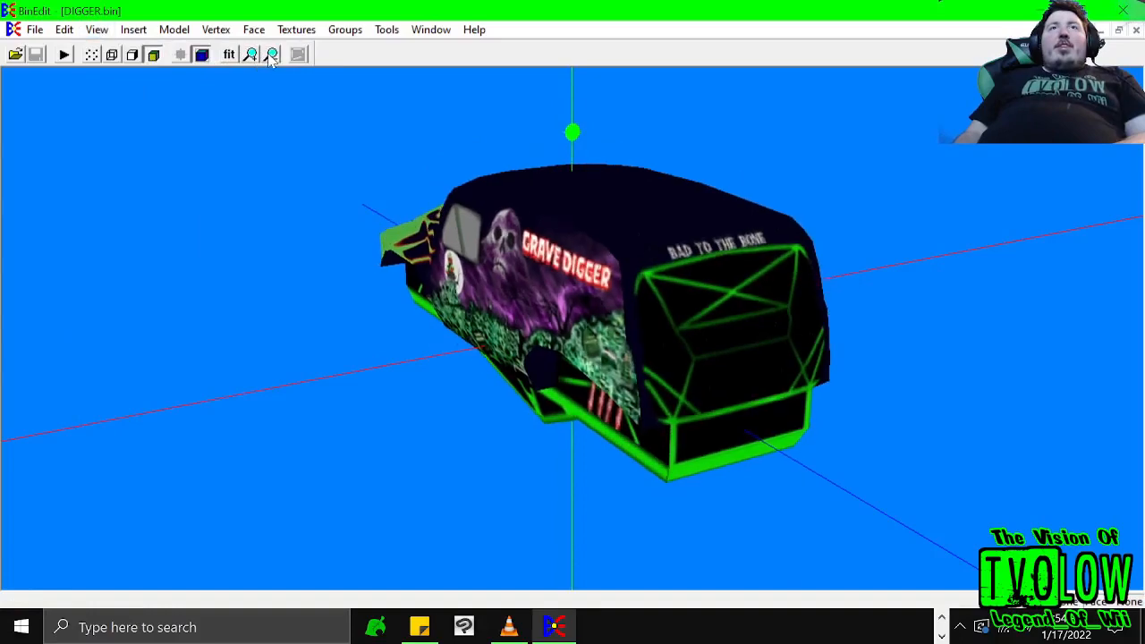
click(253, 55)
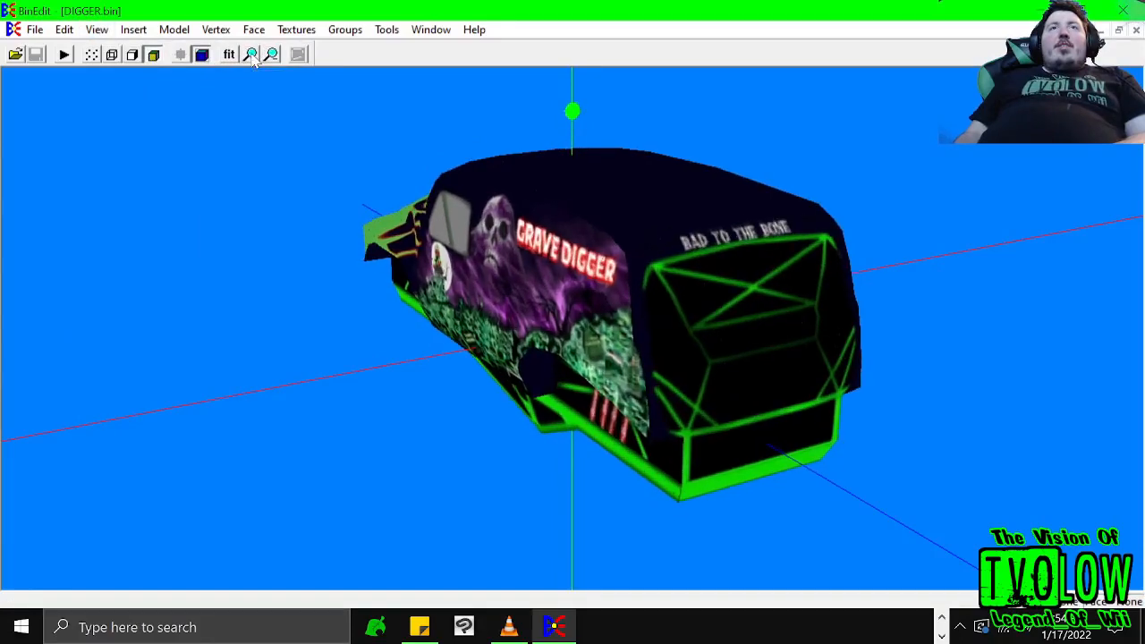
click(254, 56)
click(272, 55)
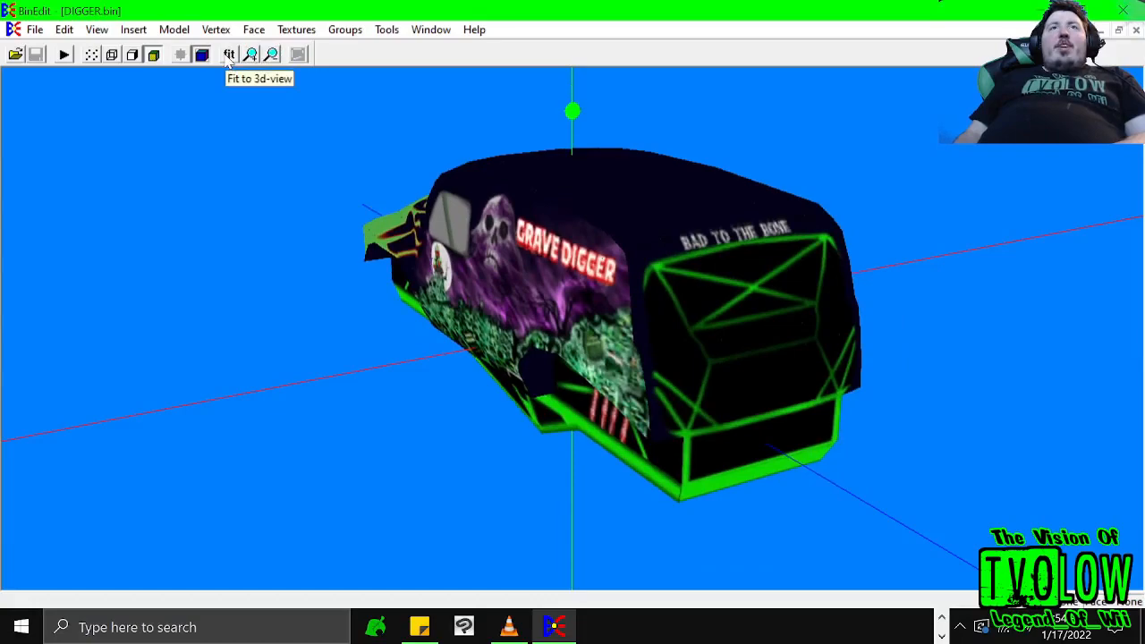
click(229, 55)
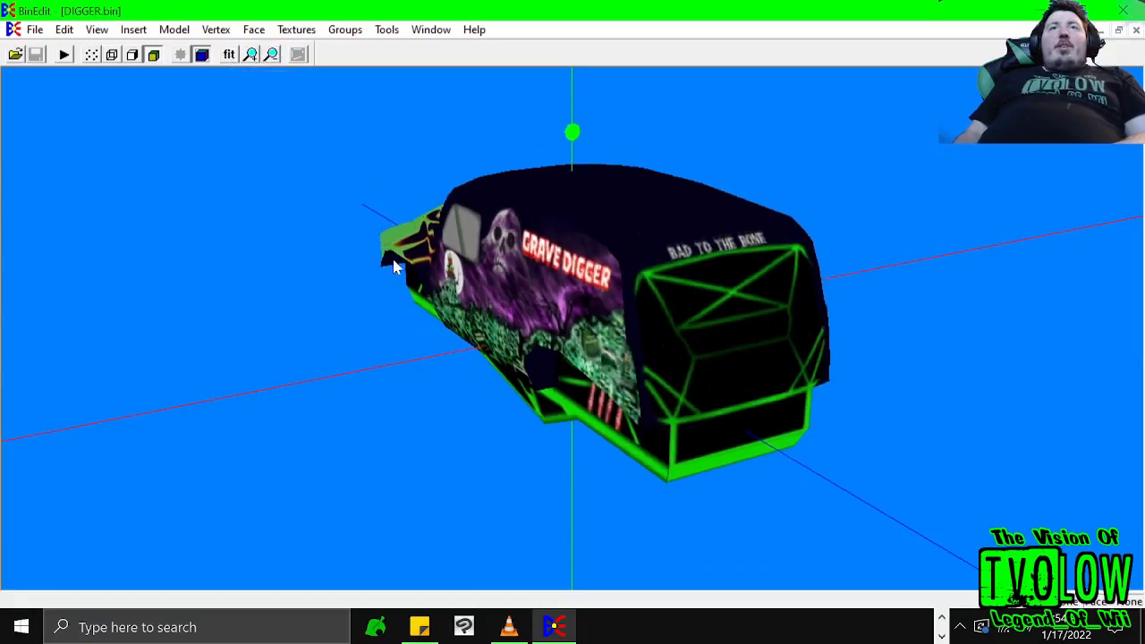
- Display the truck body as vertices only, wireframe, solid untextured and textured in turn
click(99, 29)
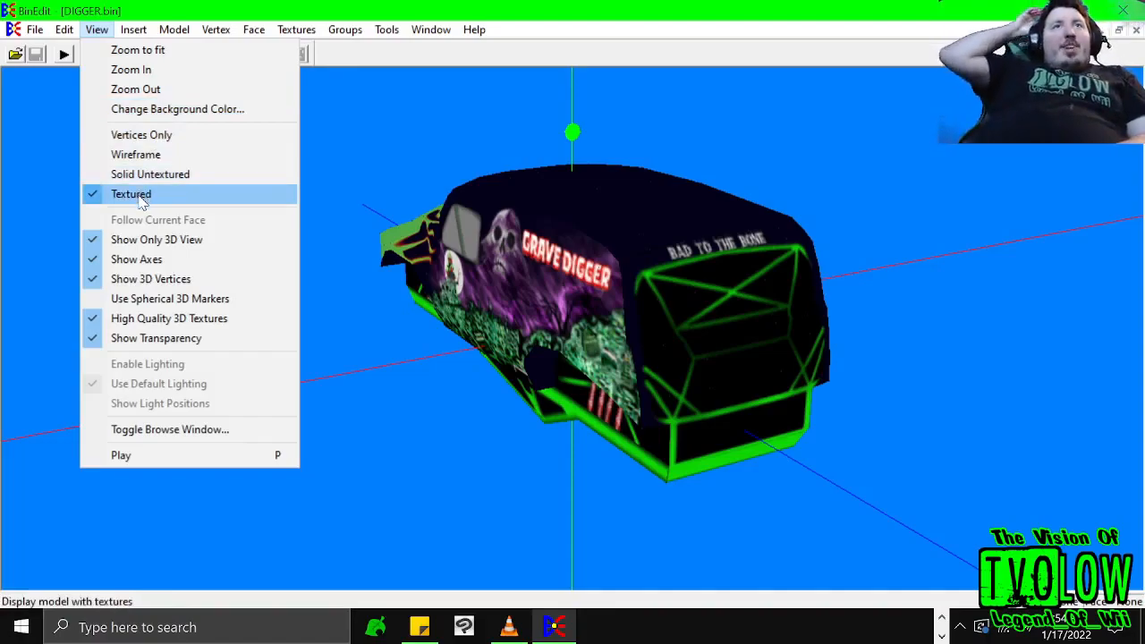
click(118, 7)
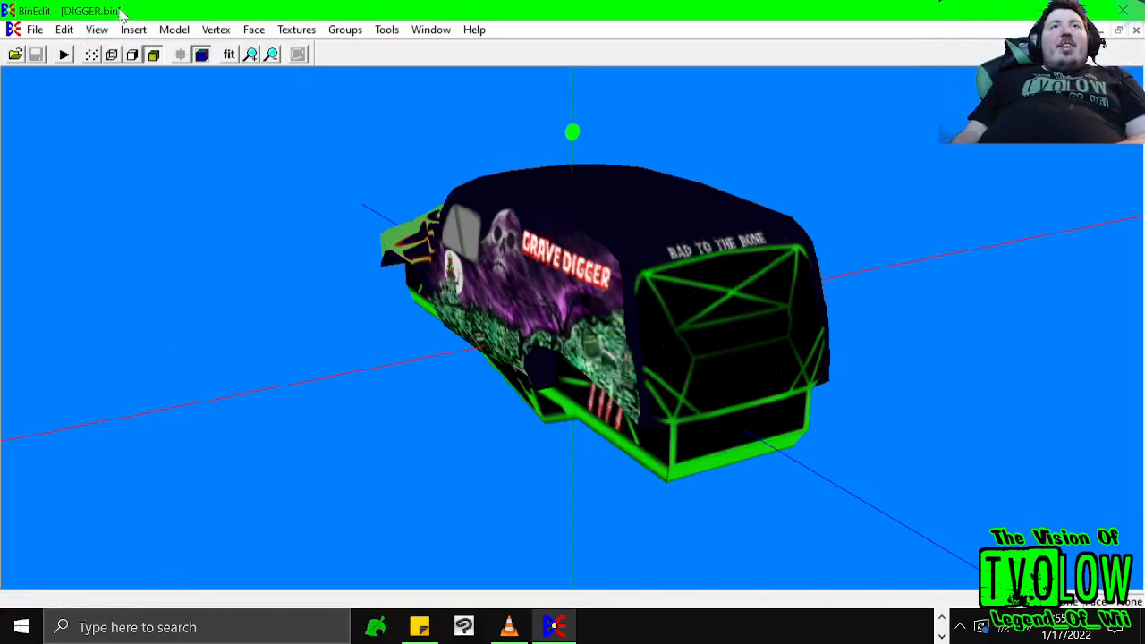
click(92, 56)
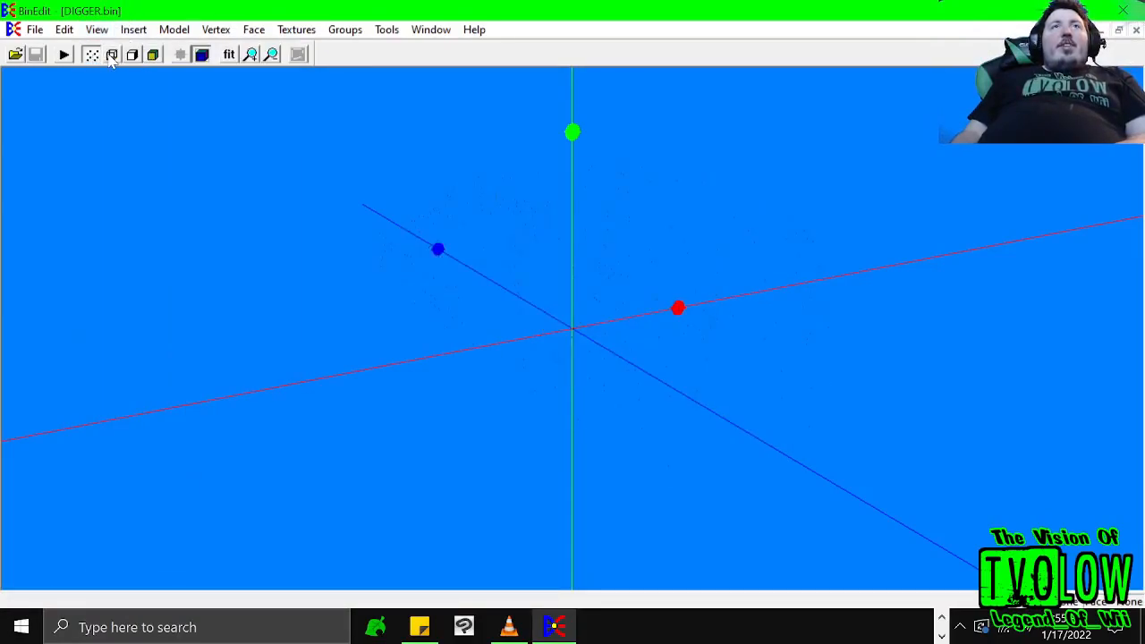
click(112, 55)
click(133, 55)
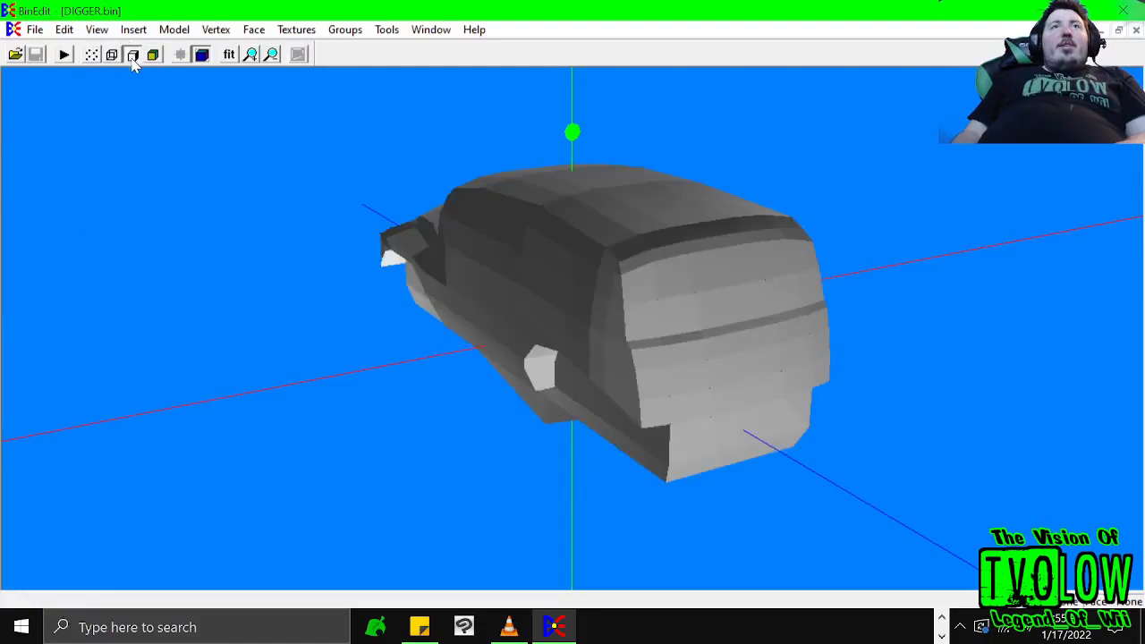
click(153, 54)
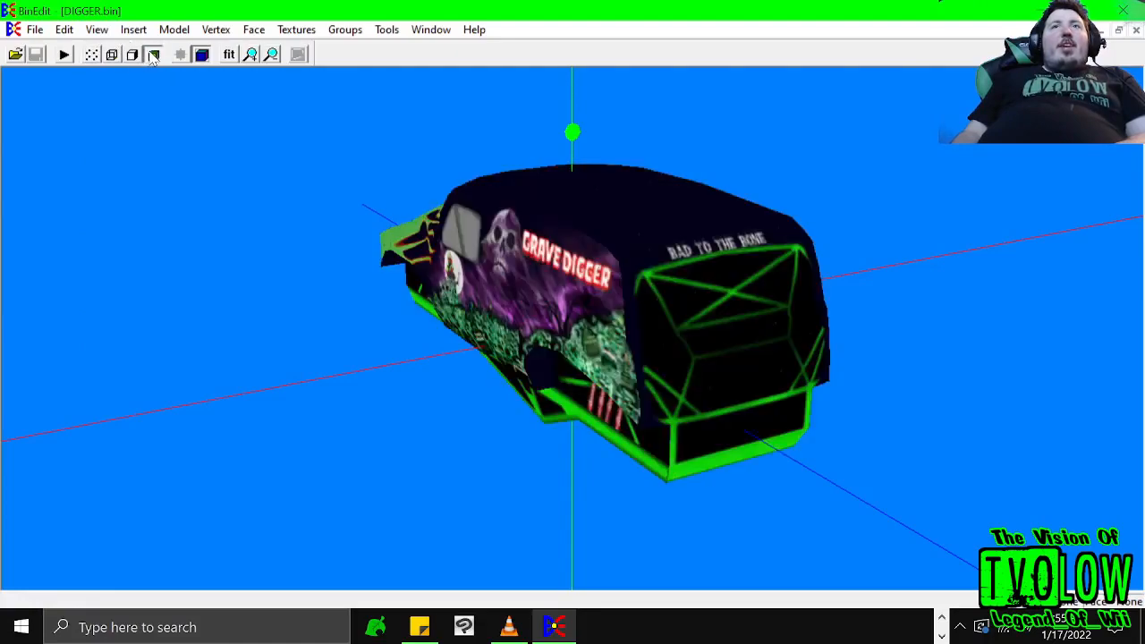
click(96, 30)
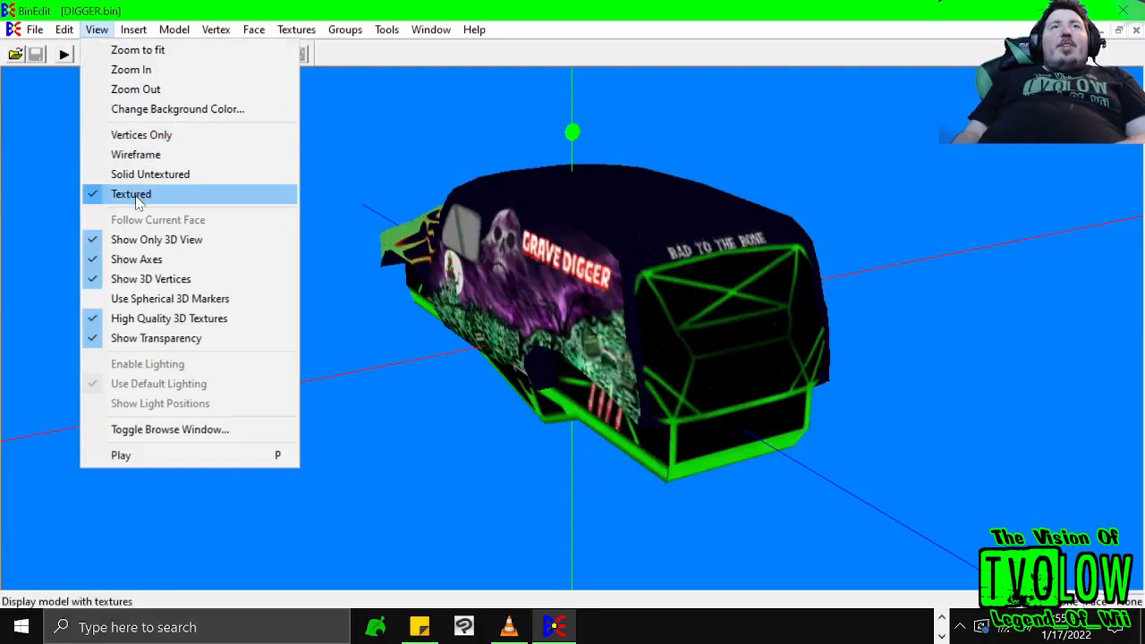
click(364, 232)
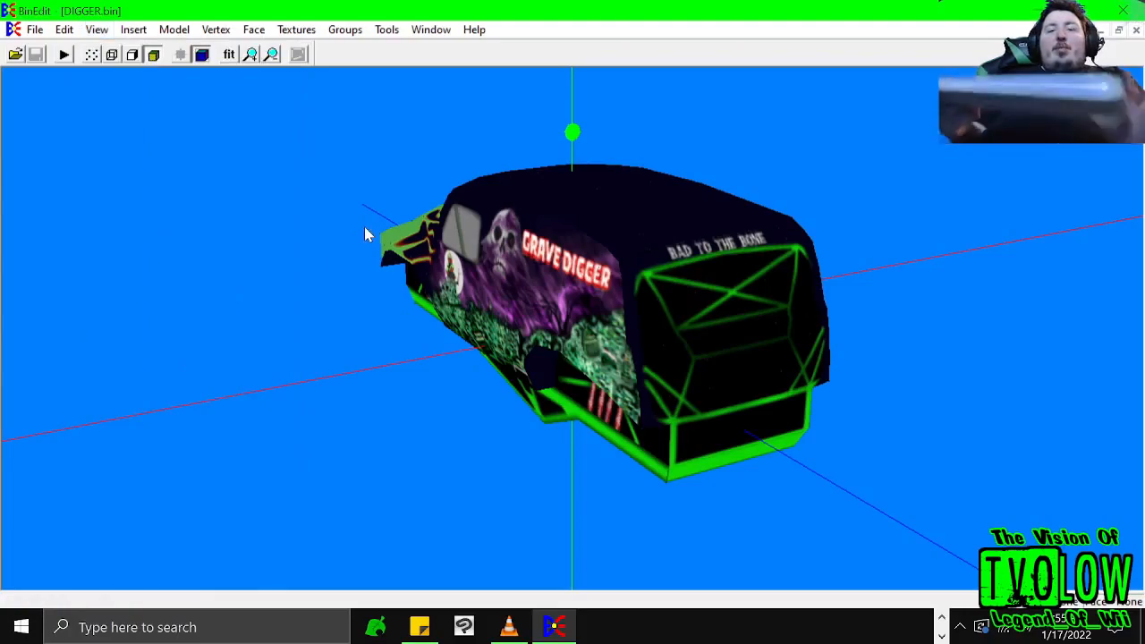
- Select a face of the truck body, rotate the view to show its long side, and display the model solid untextured
key(Page_Down)
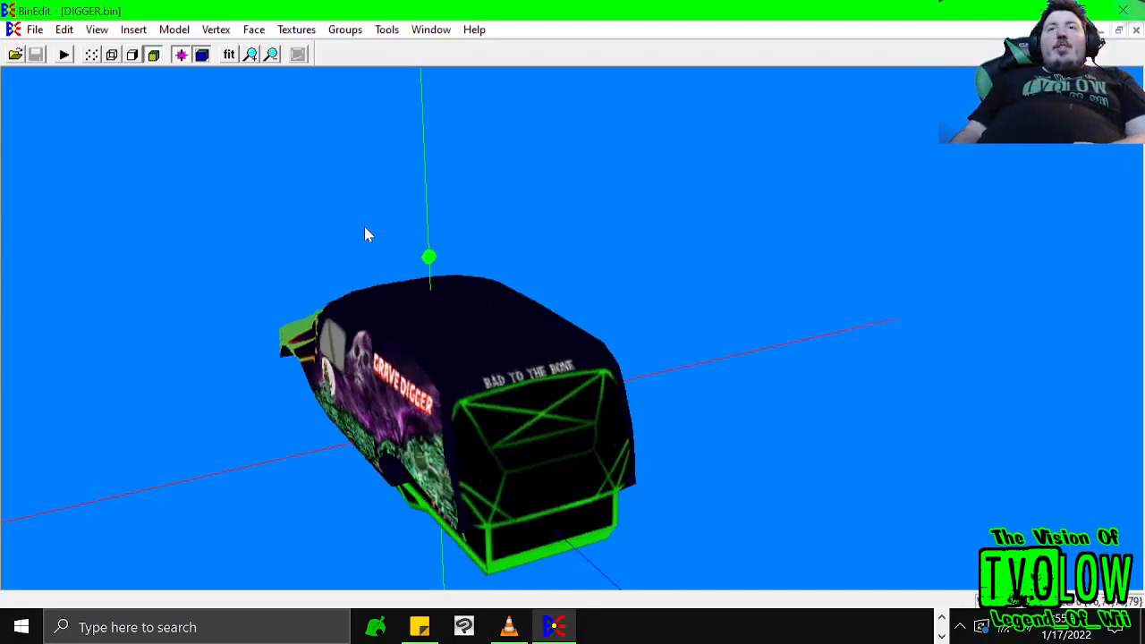
key(Left)
key(Left)
key(Left)
key(Left)
key(Left)
key(Left)
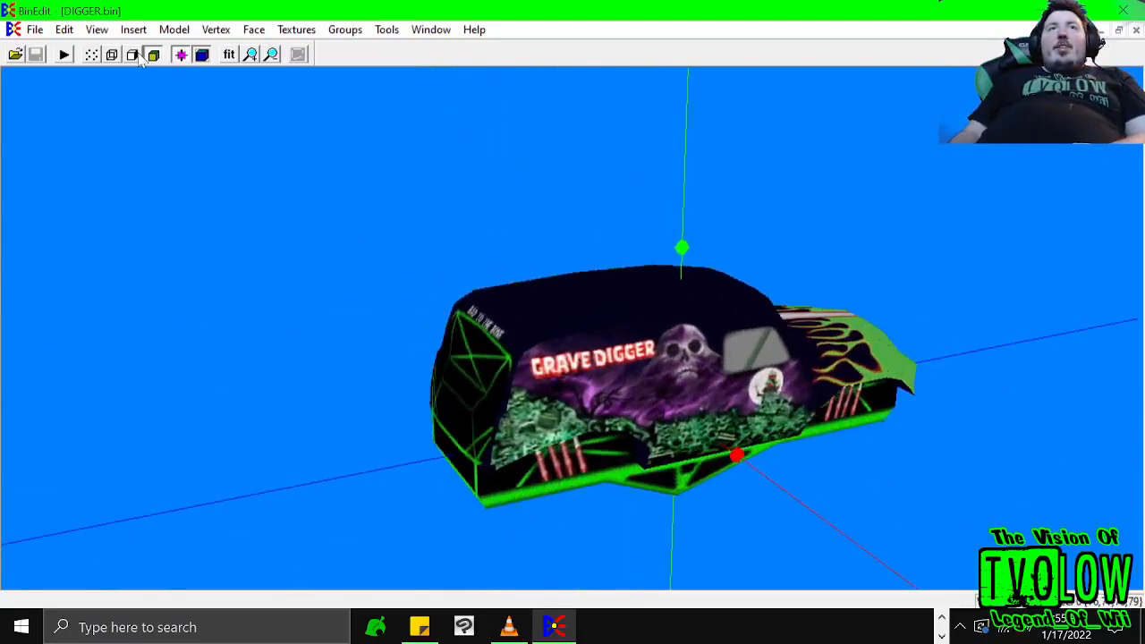
click(132, 54)
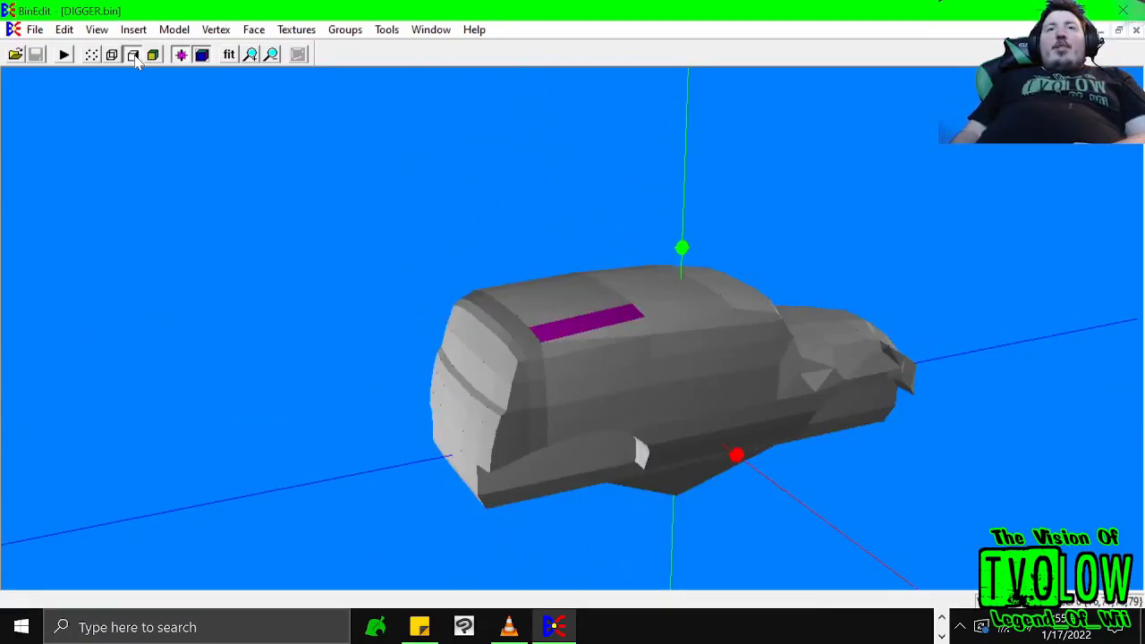
- Step through several neighbouring faces of the truck body one by one, and clear the face selection
key(Page_Down)
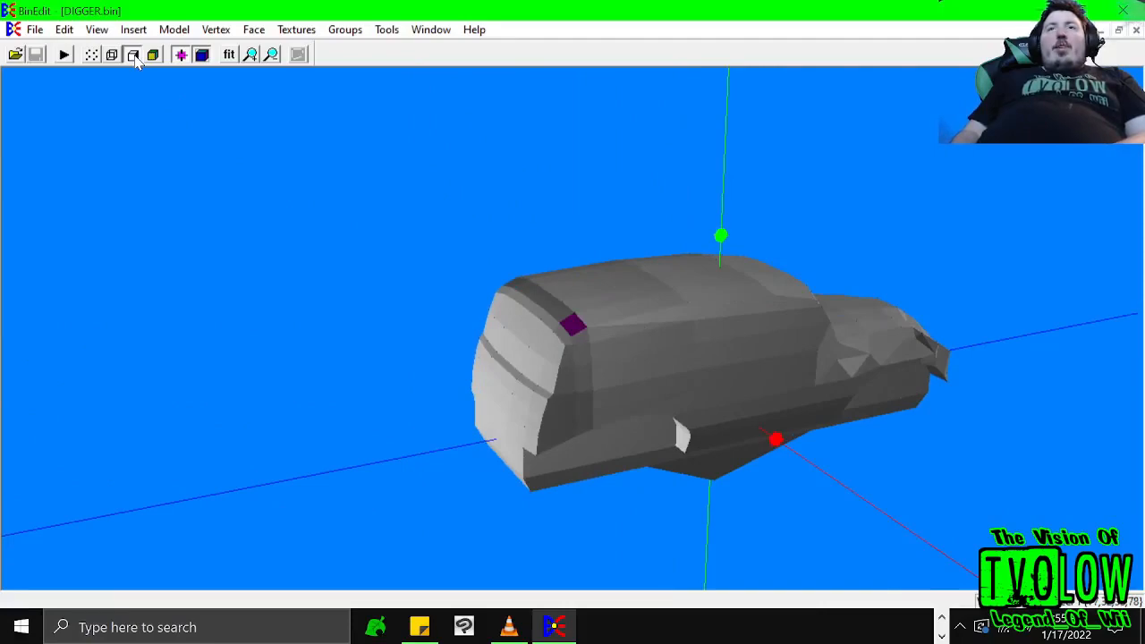
key(Page_Down)
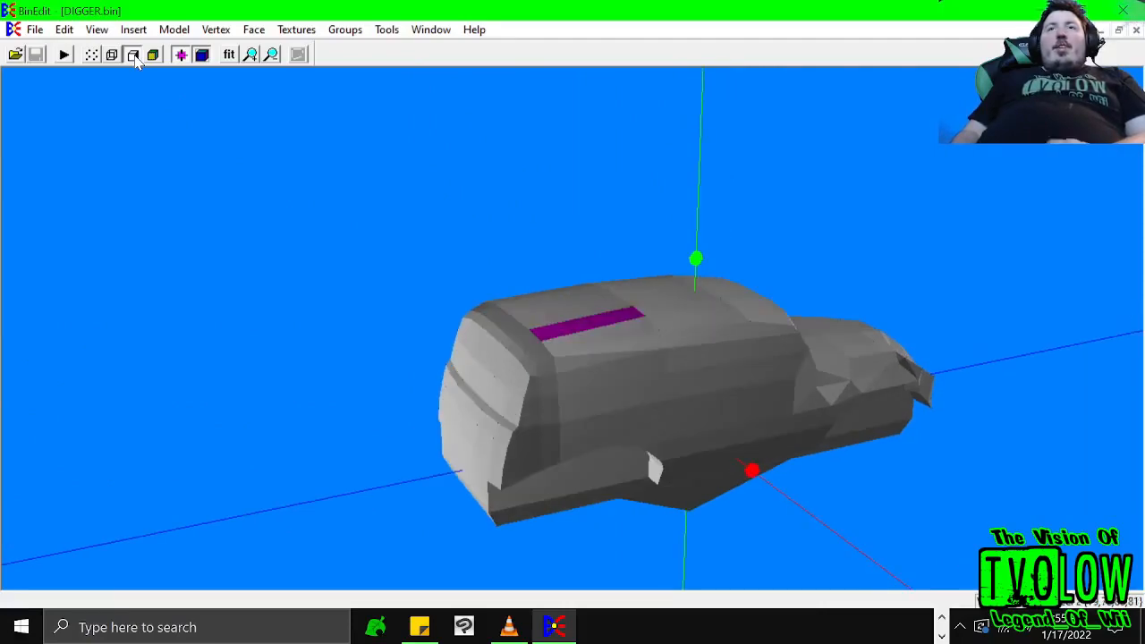
key(Page_Down)
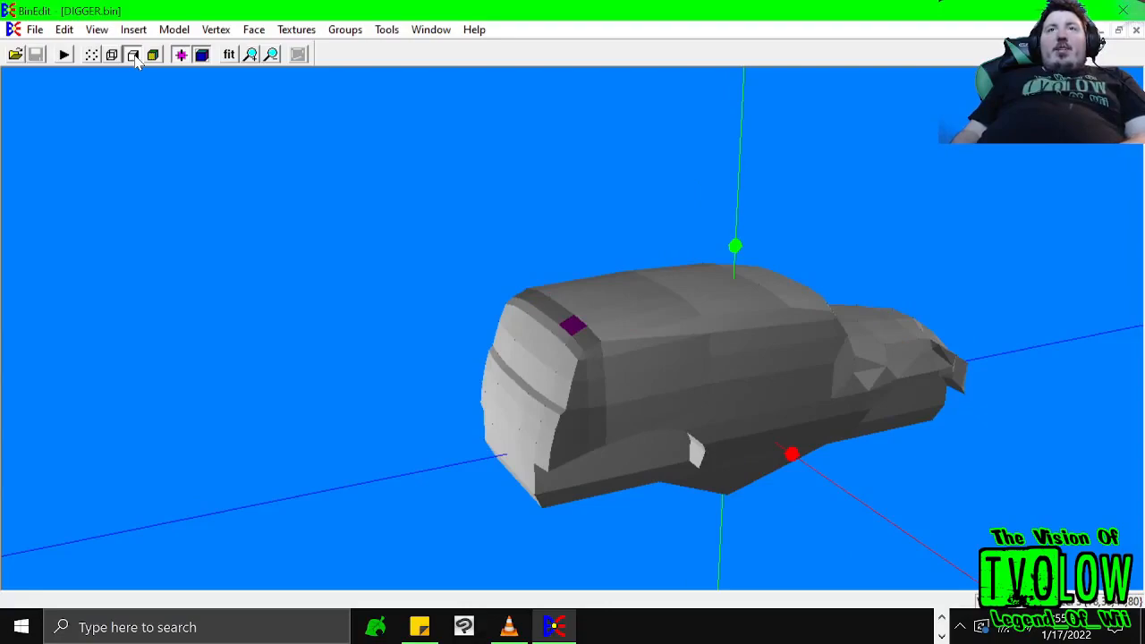
key(Page_Down)
key(Page_Down)
key(Page_Down)
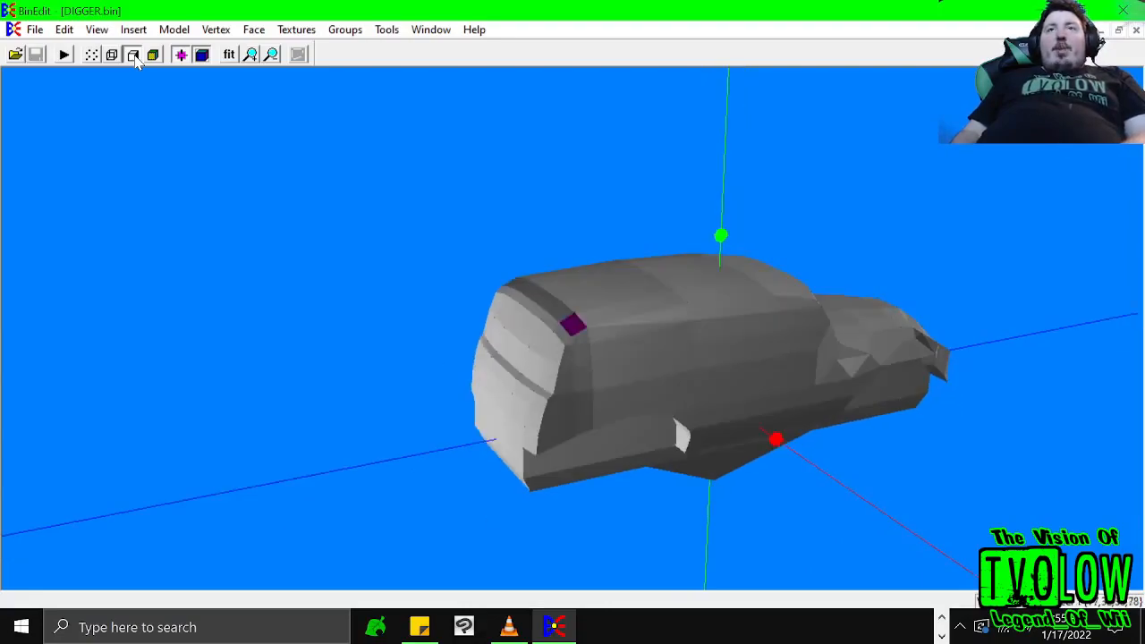
key(Escape)
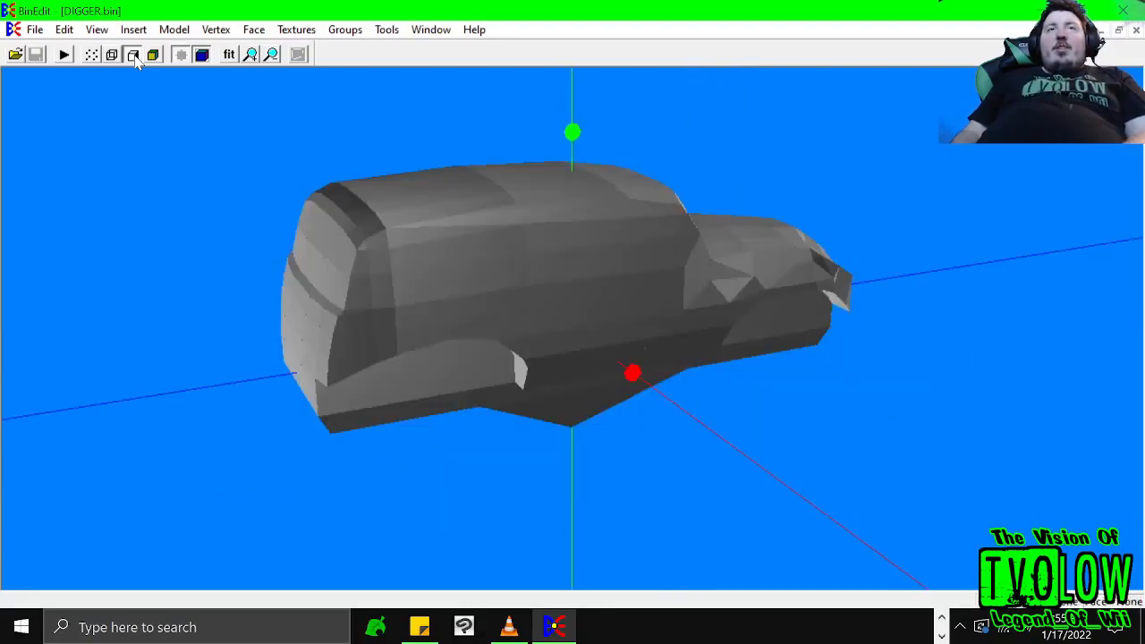
- Return the truck body to textured display, and switch several times between the four-view layout and the 3D-only view
click(132, 55)
click(96, 29)
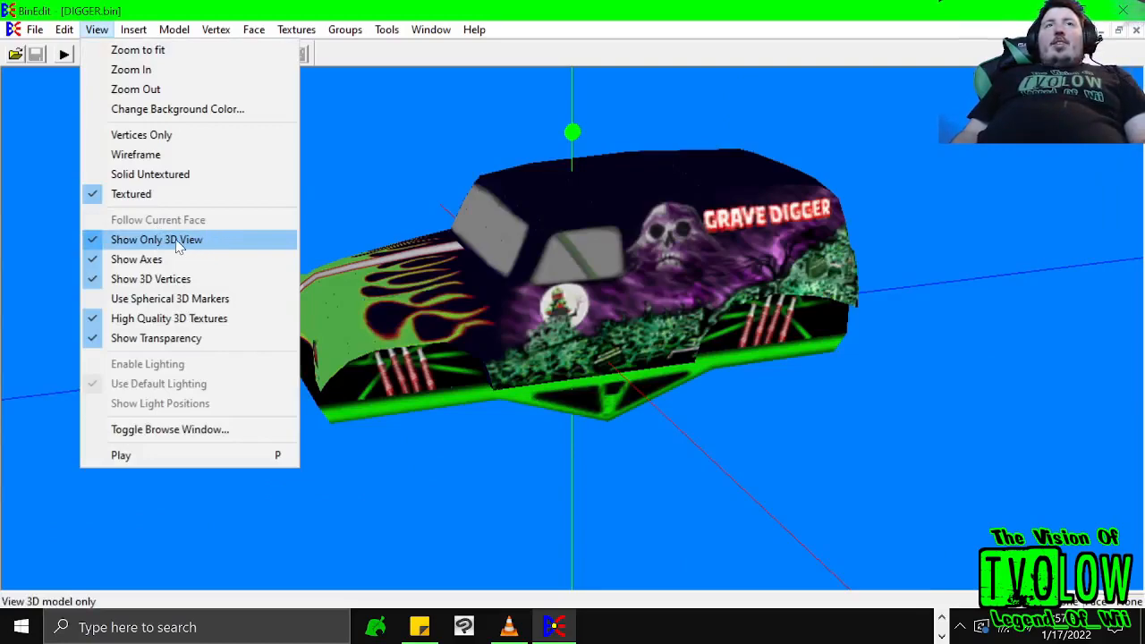
click(177, 244)
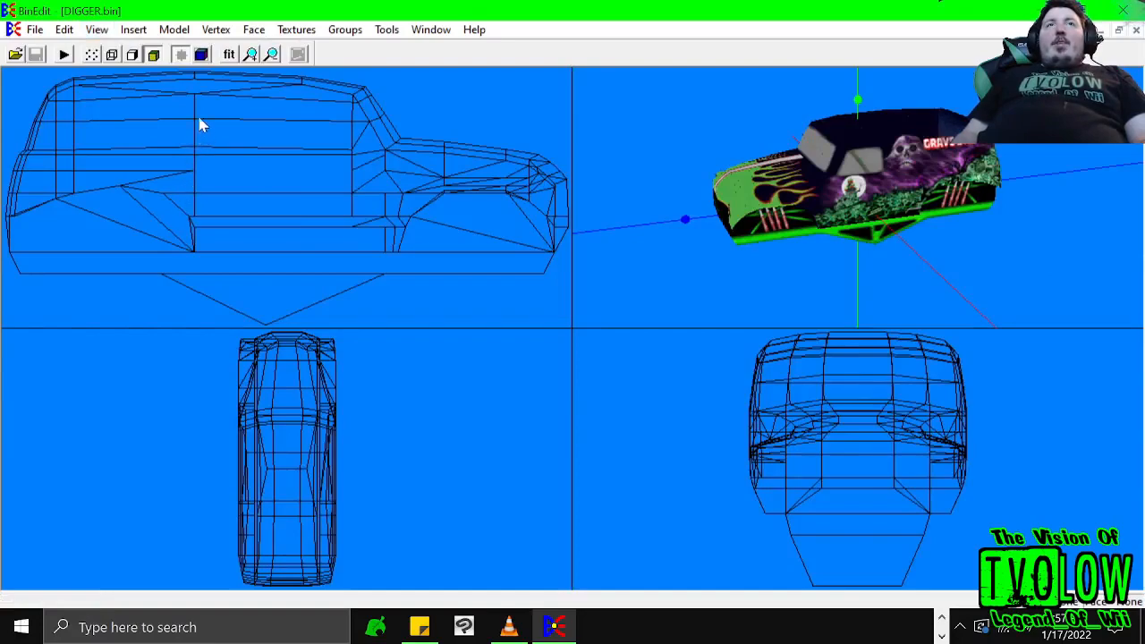
click(202, 55)
click(201, 56)
click(201, 55)
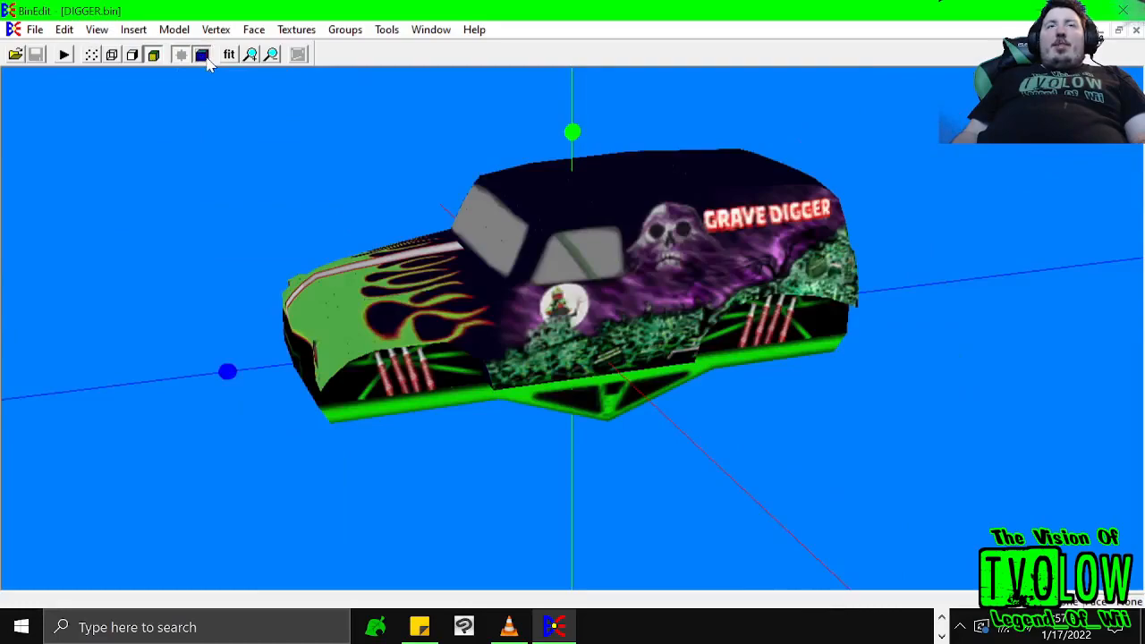
click(202, 55)
click(201, 56)
click(201, 56)
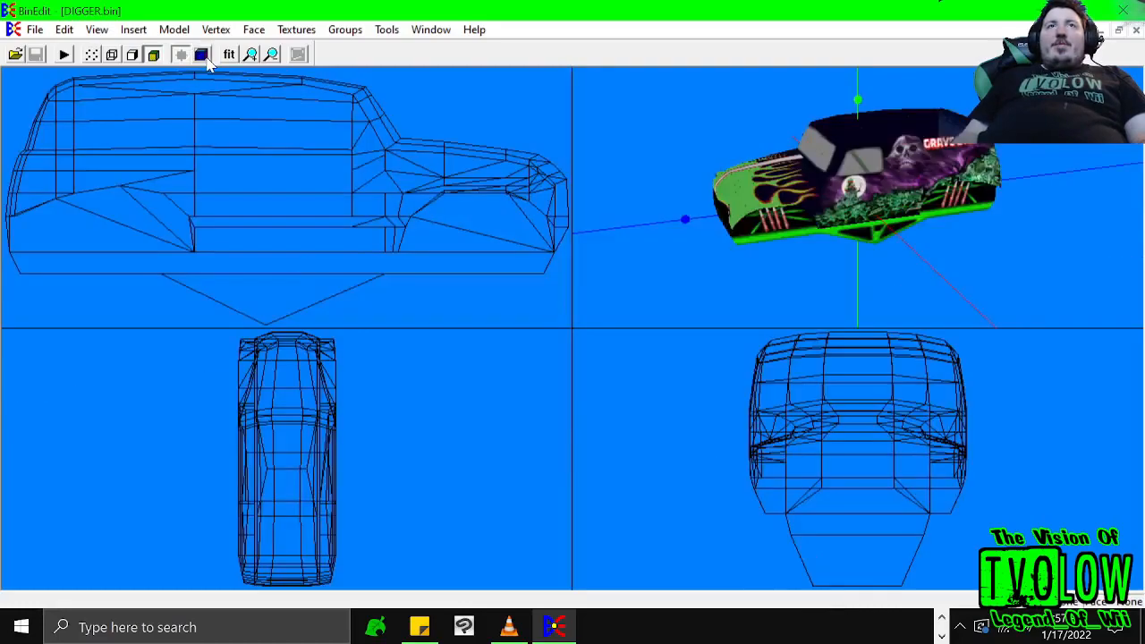
click(201, 56)
- Hide the 3D axes around the truck body and show them again
click(97, 29)
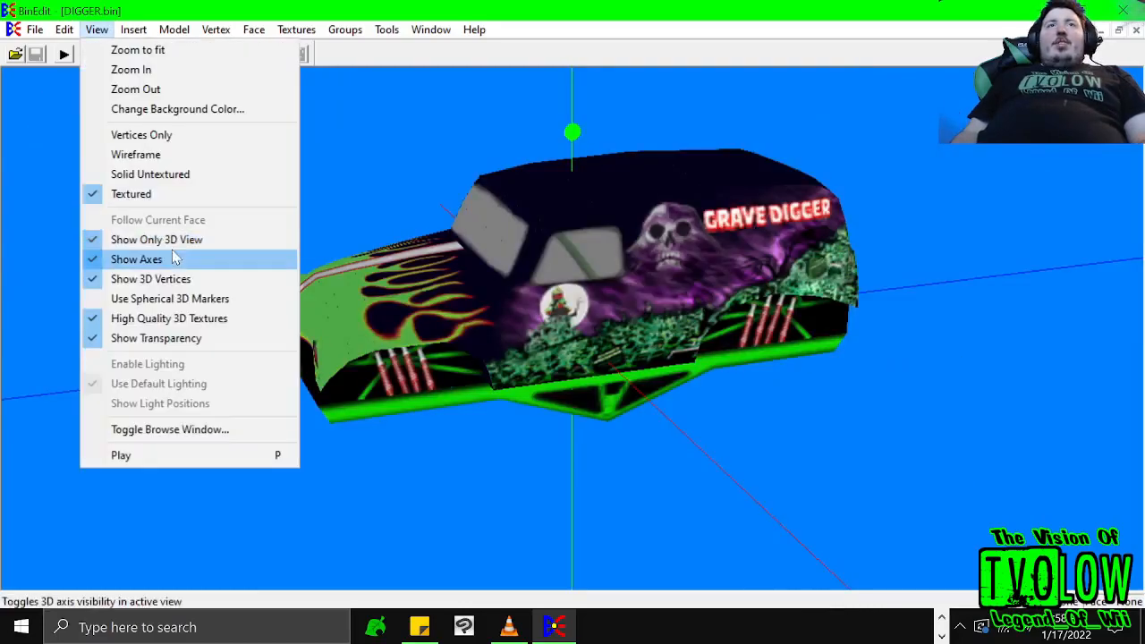
click(167, 260)
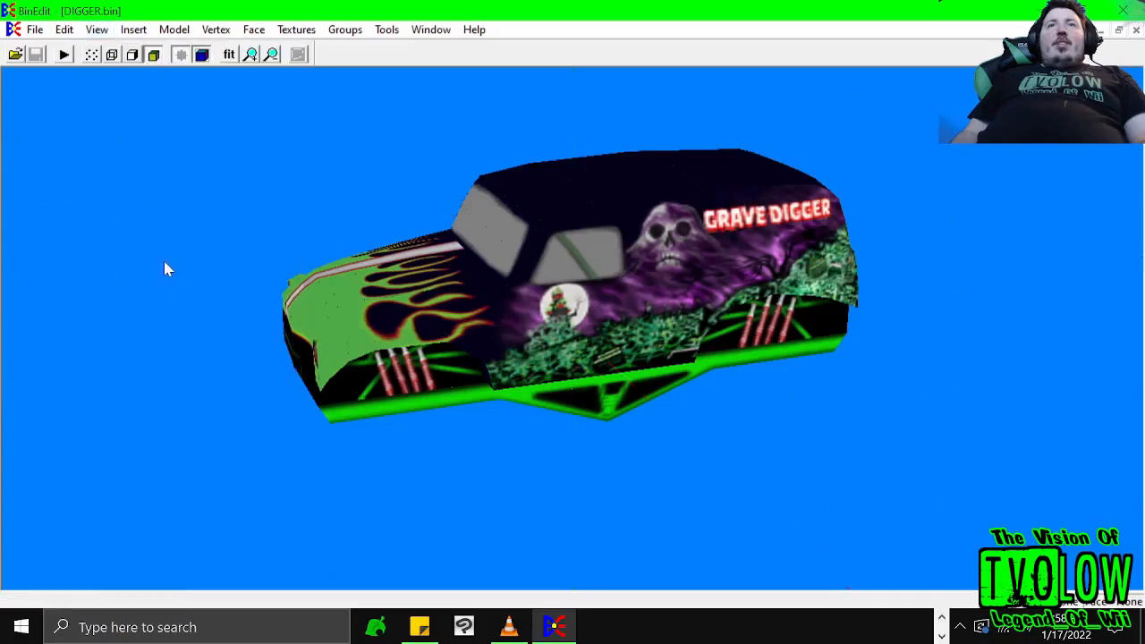
click(133, 29)
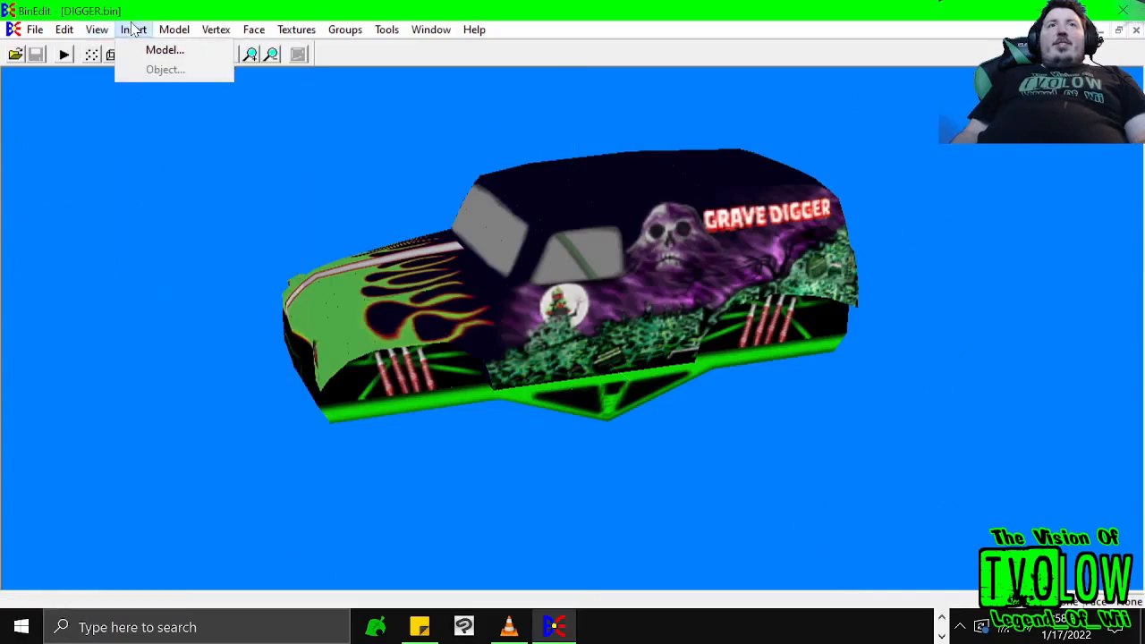
mouse_move(159, 33)
mouse_move(96, 29)
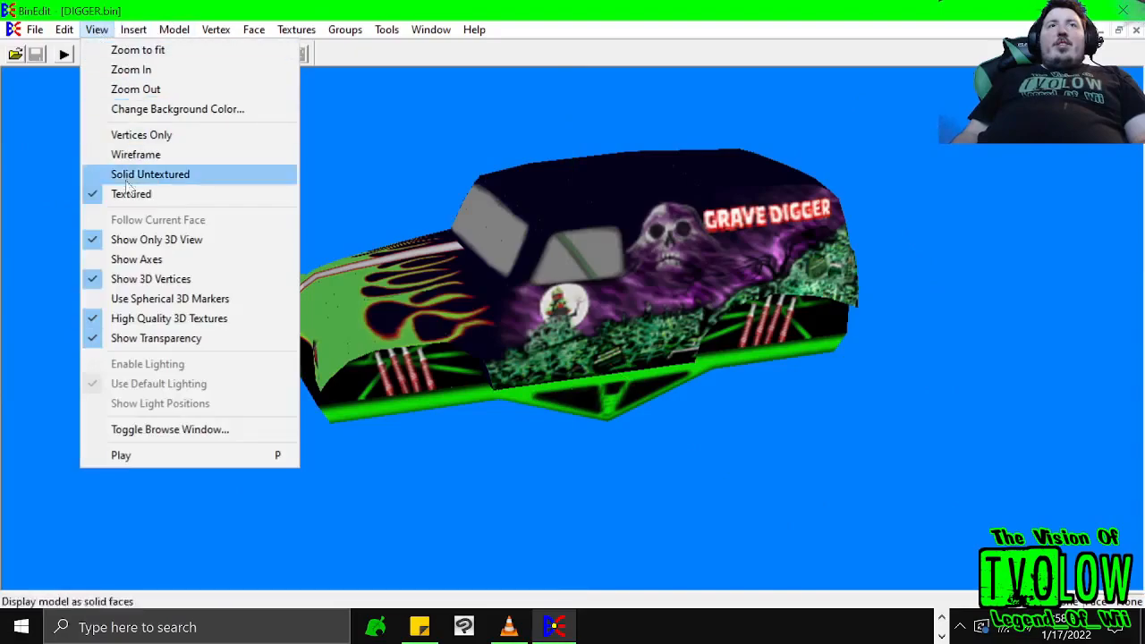
click(161, 258)
- Turn the 3D vertices off and on again, and switch the spherical 3D markers on and back off
click(97, 29)
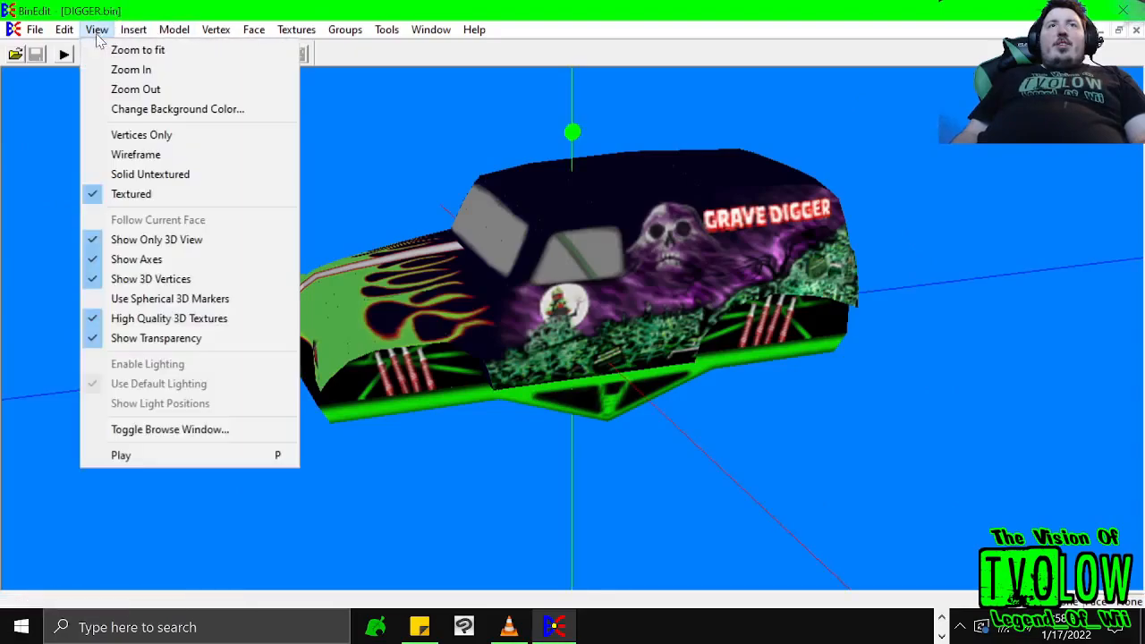
click(151, 281)
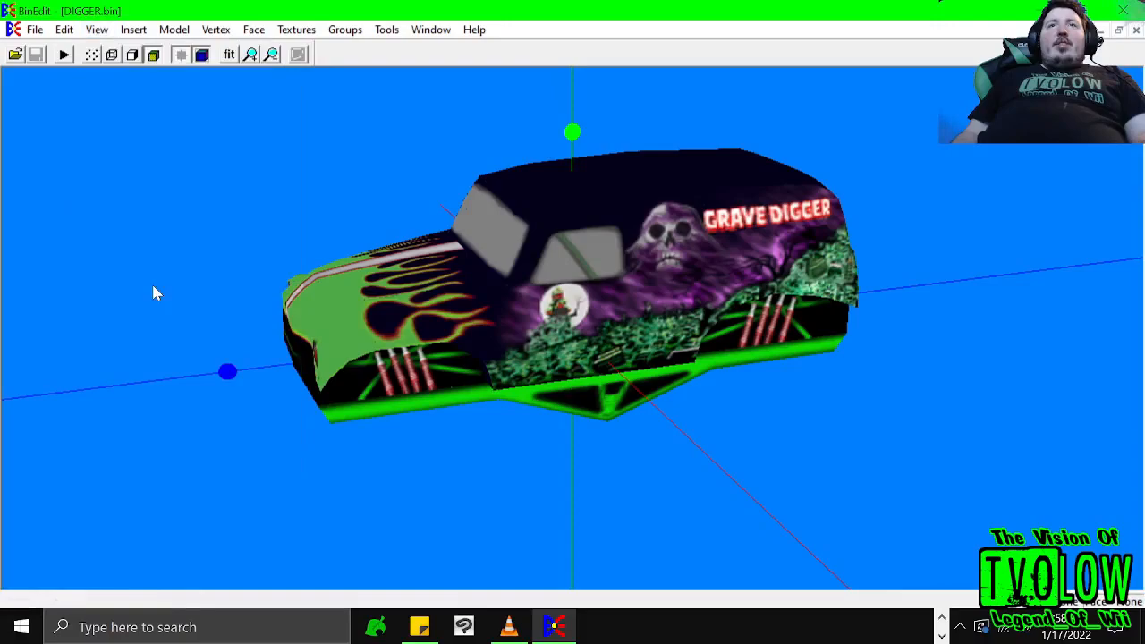
click(97, 29)
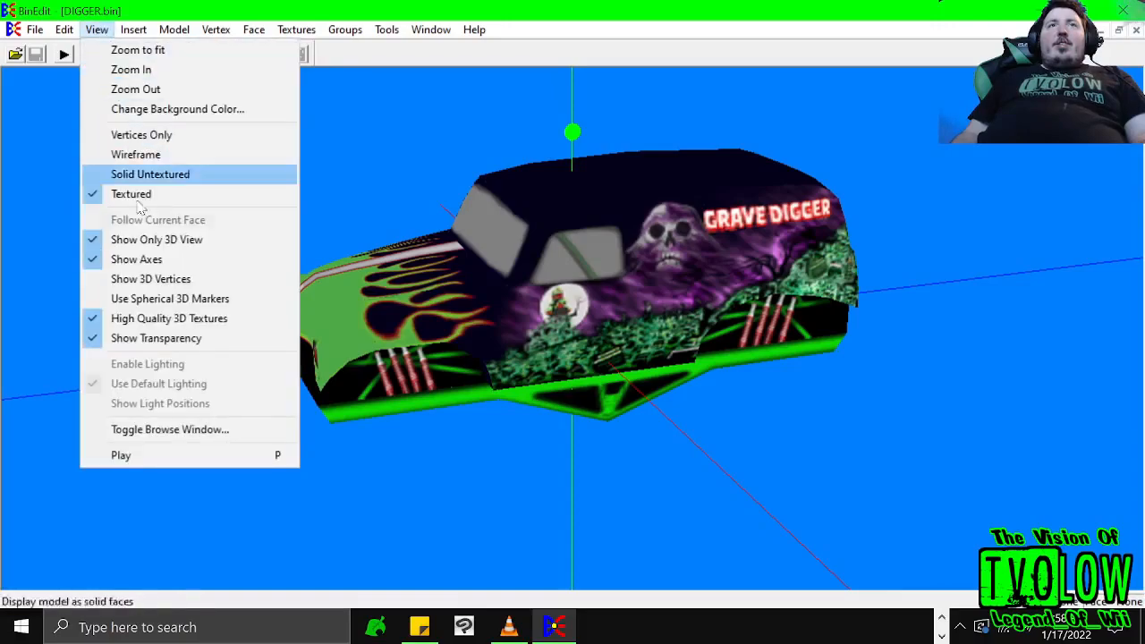
click(140, 301)
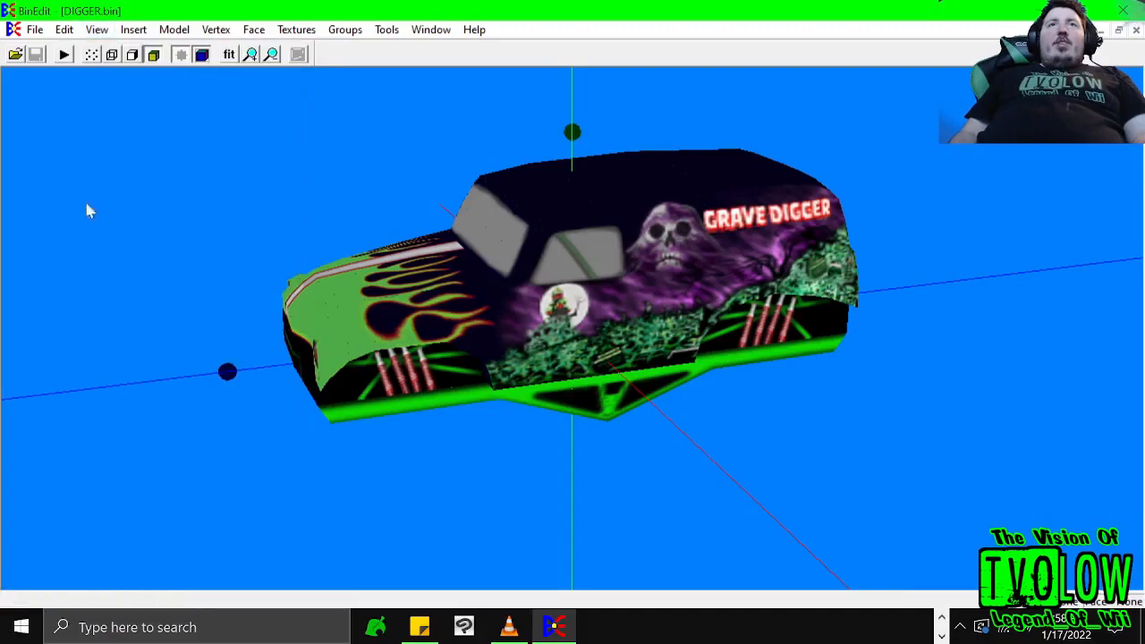
click(65, 31)
mouse_move(97, 29)
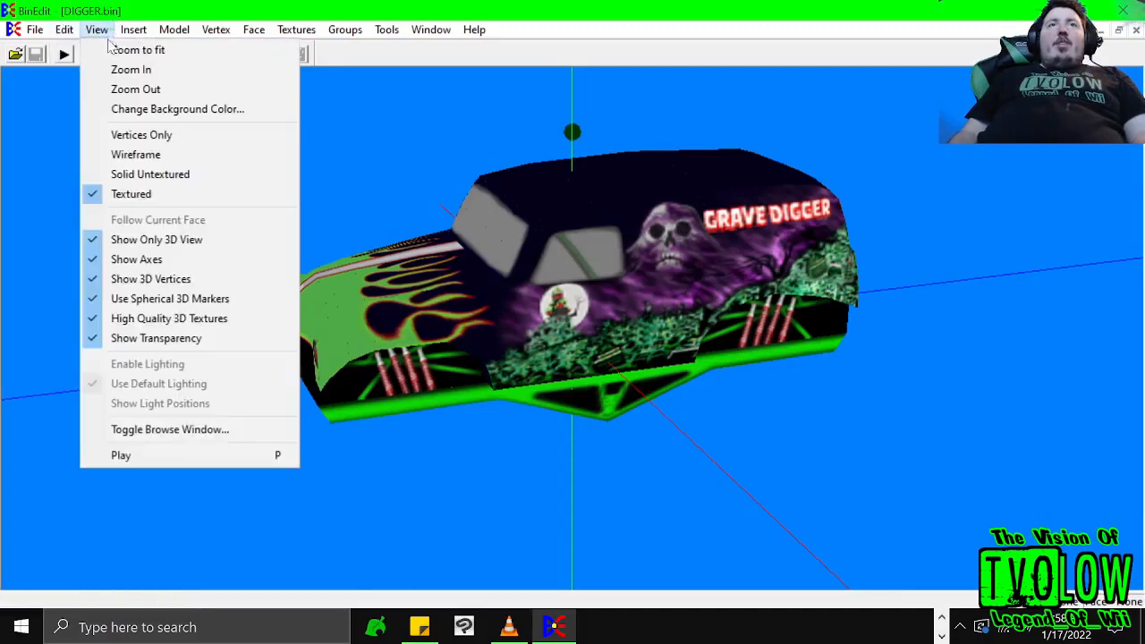
click(141, 298)
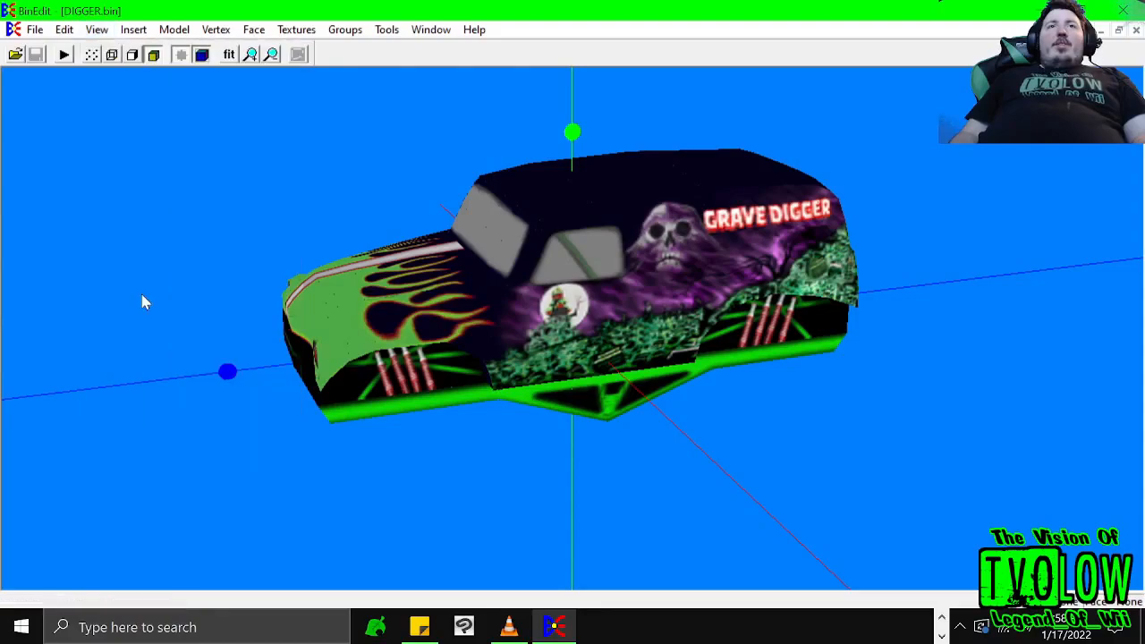
- Play the automatic spin of the truck body in the 3D view
click(96, 30)
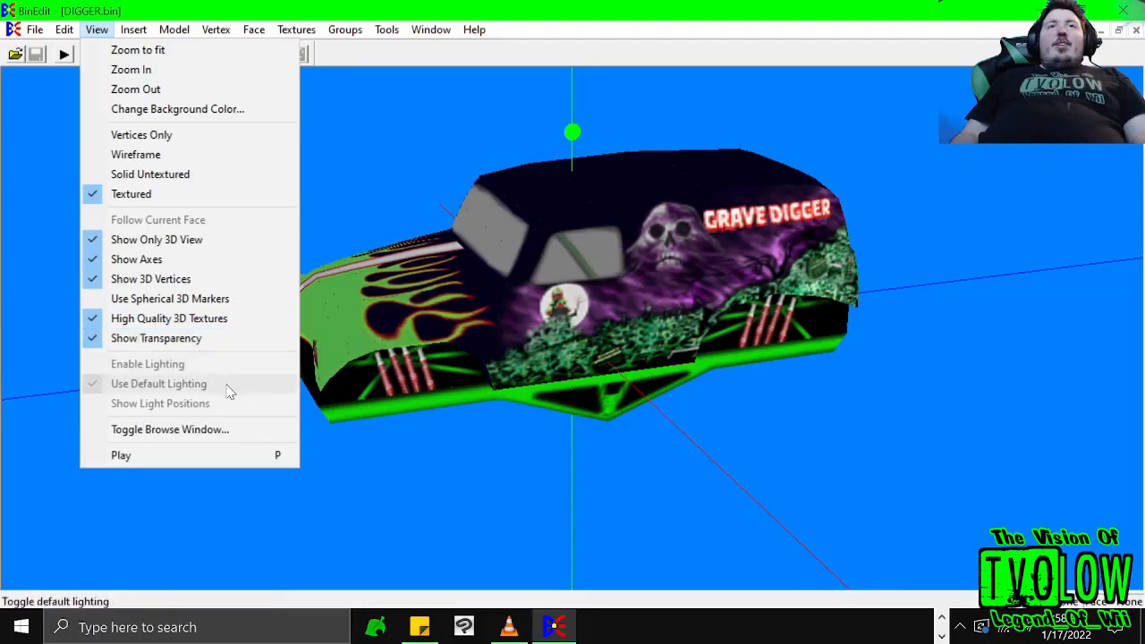
click(204, 459)
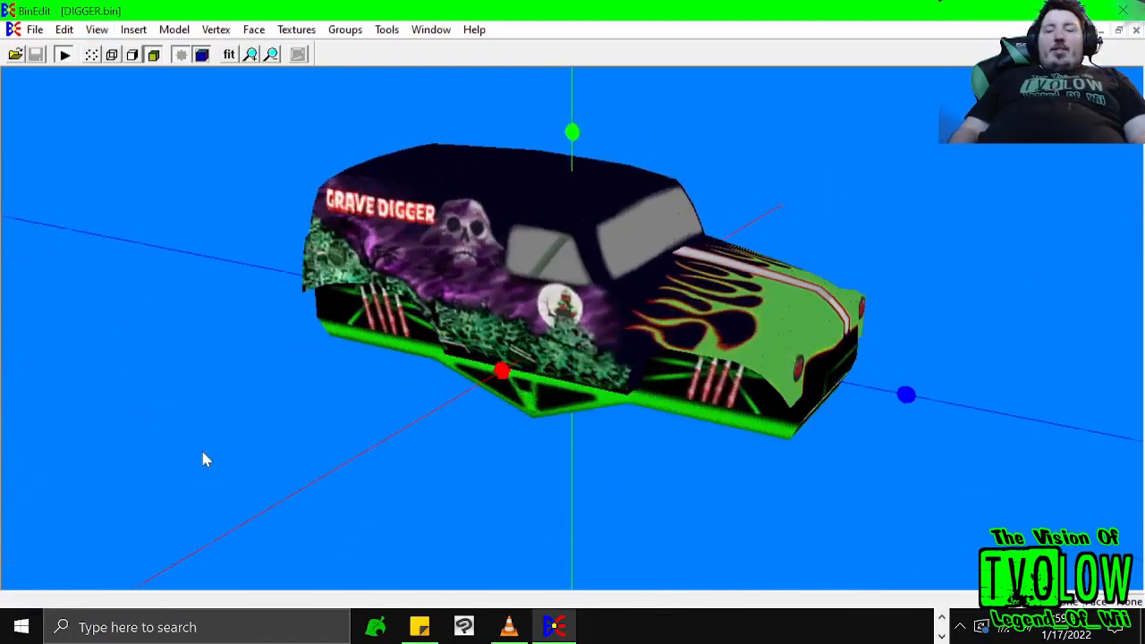
- Insert the Flag1.bin model from the MODELS folder into the truck body document
click(133, 30)
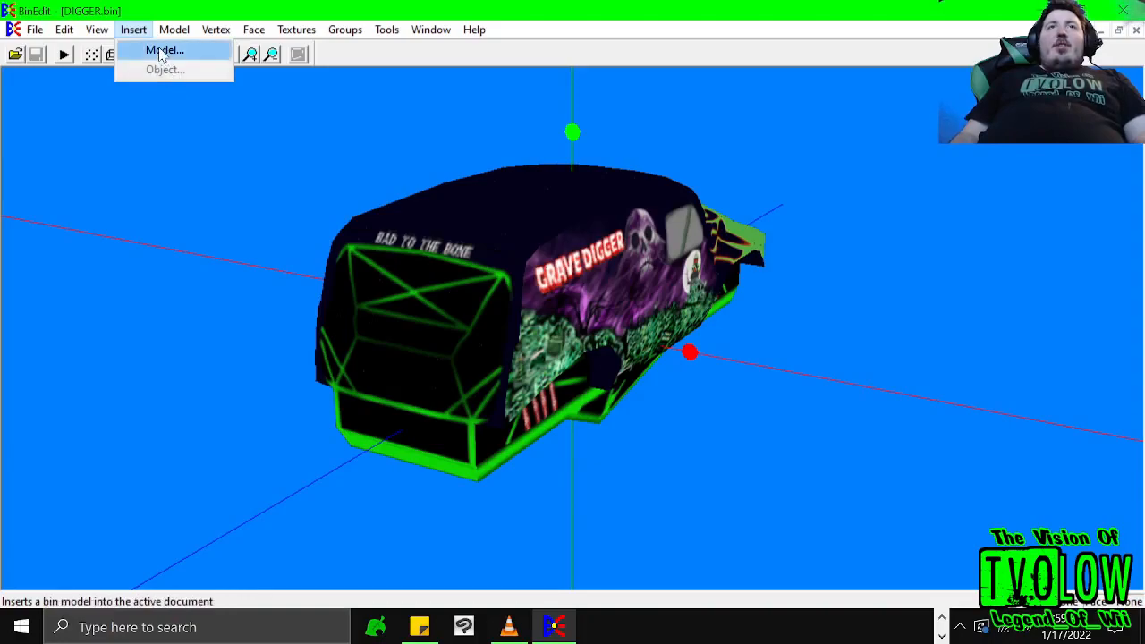
click(162, 51)
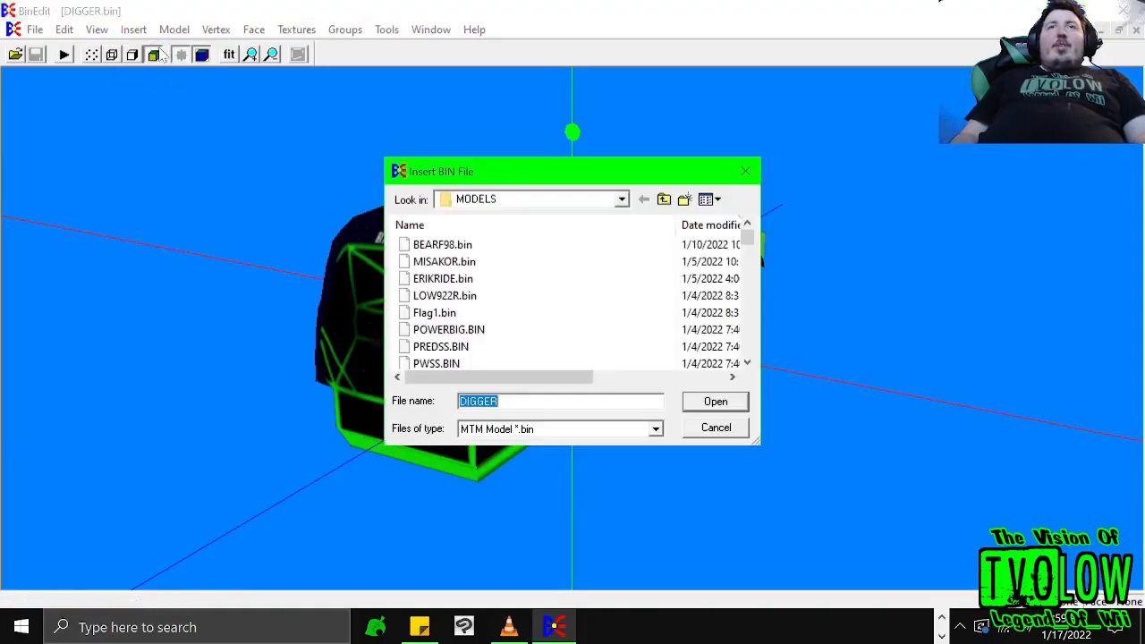
click(418, 315)
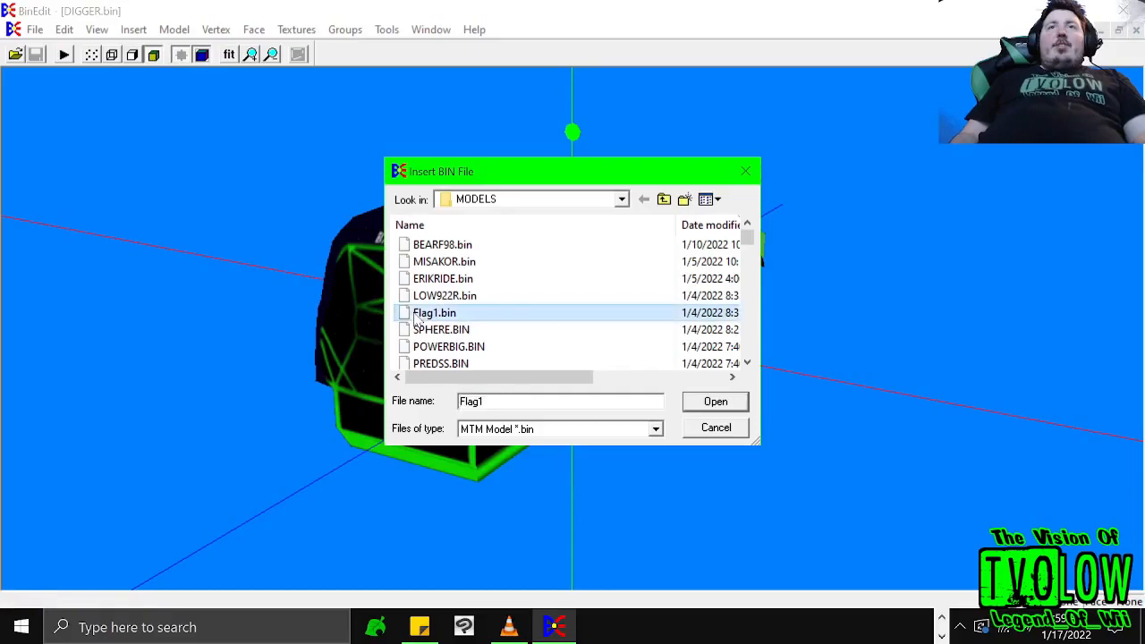
click(696, 408)
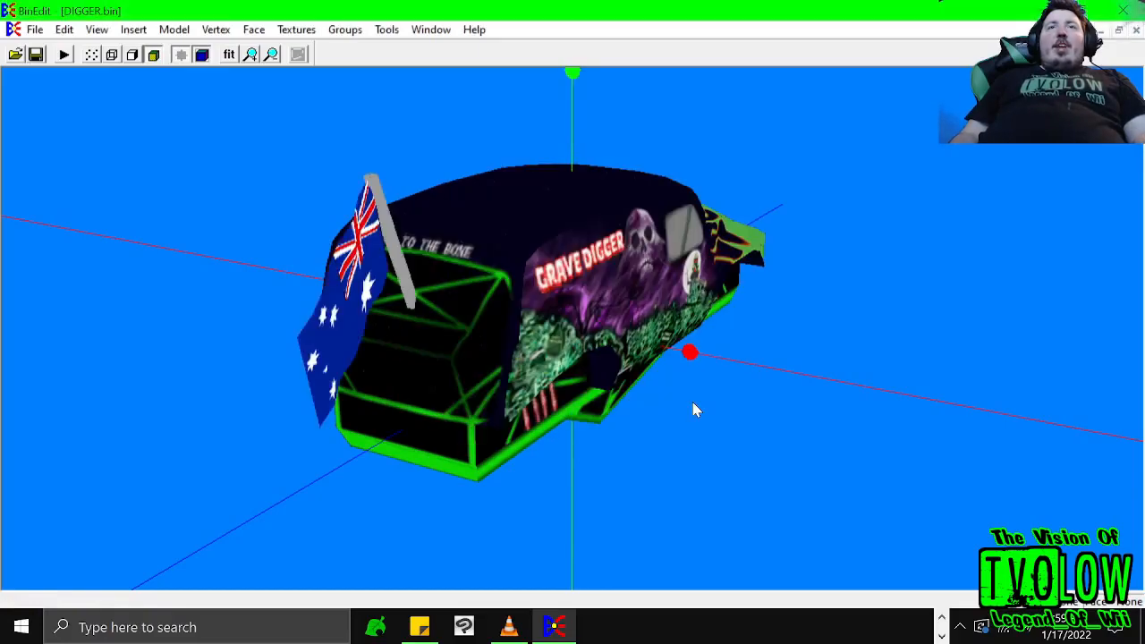
key(Right)
key(Right)
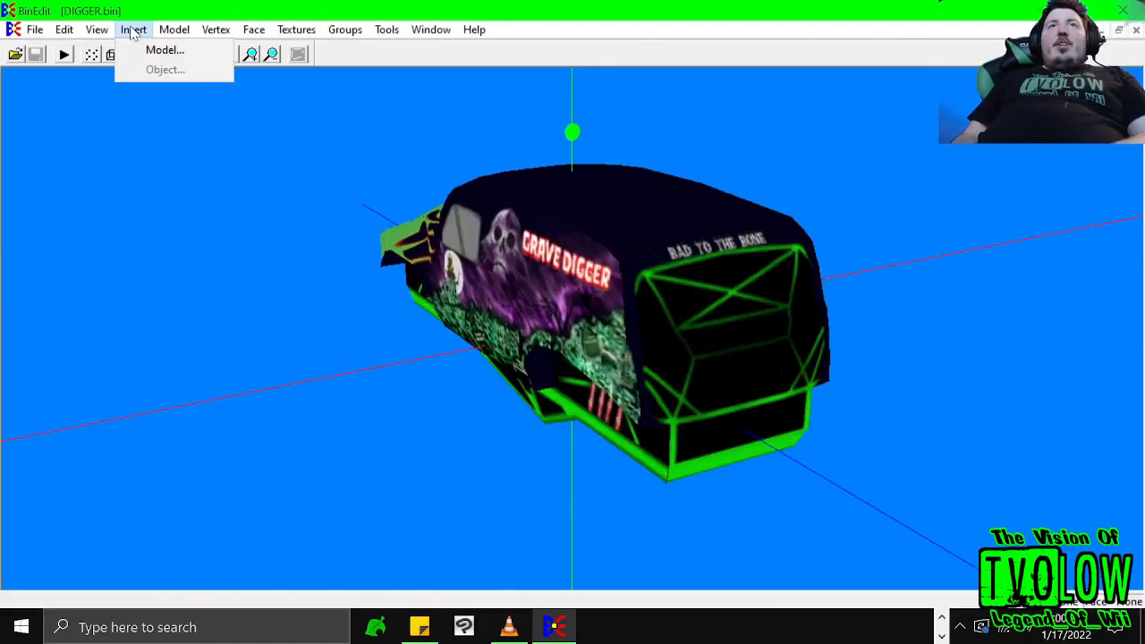
- Rotate all vertices of the truck body about the X axis by 90 degrees, and repeatedly by -90 degrees until it is upright
mouse_move(179, 34)
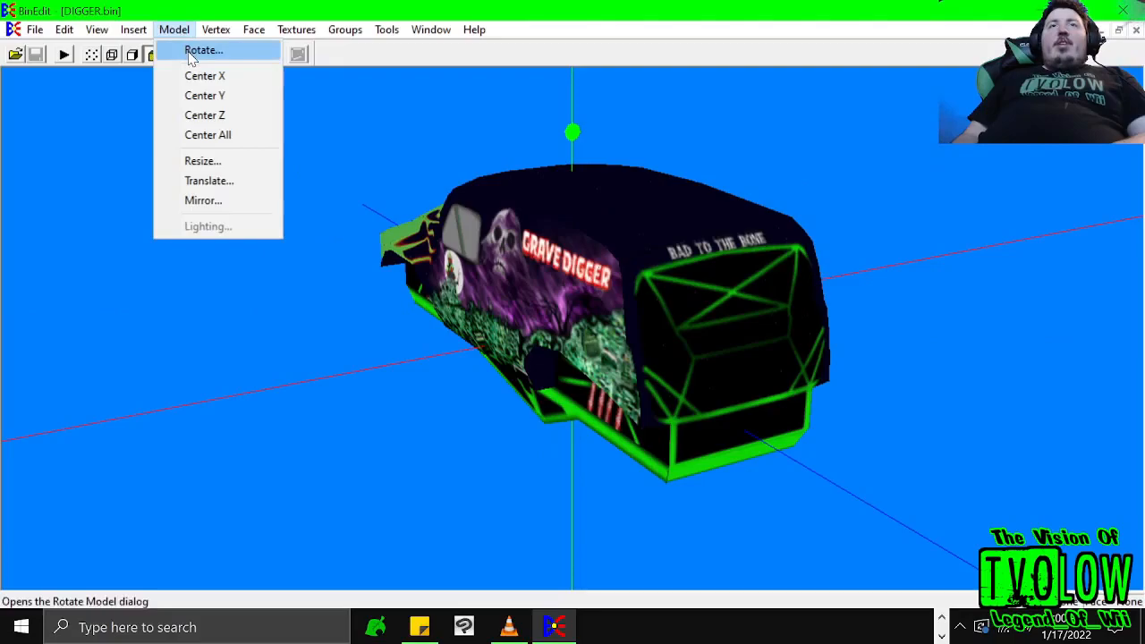
click(197, 51)
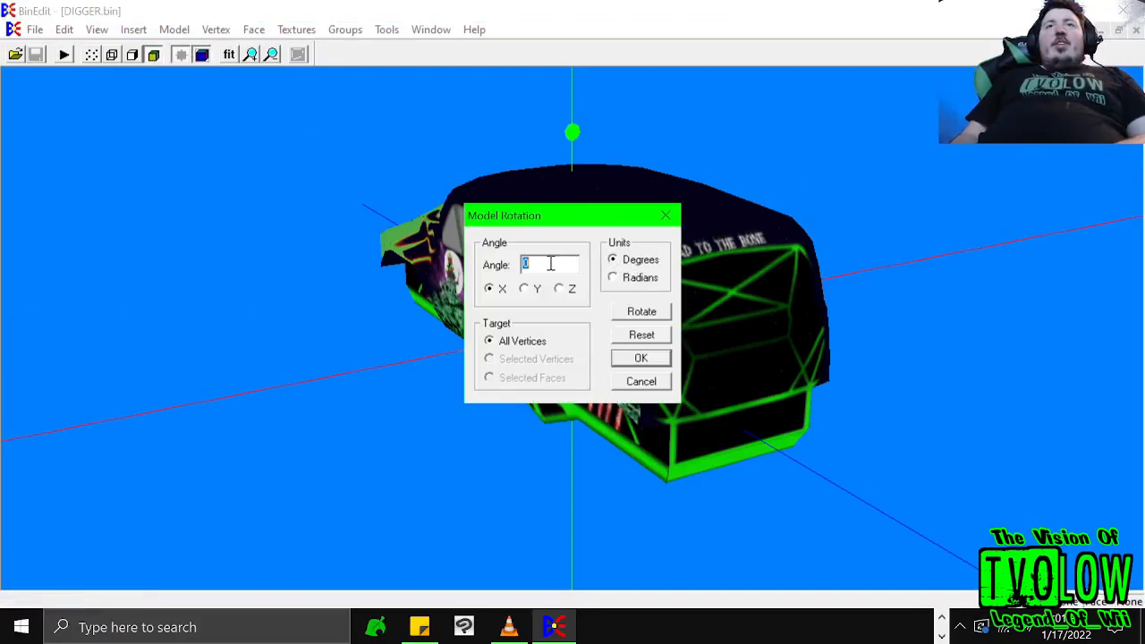
text(90)
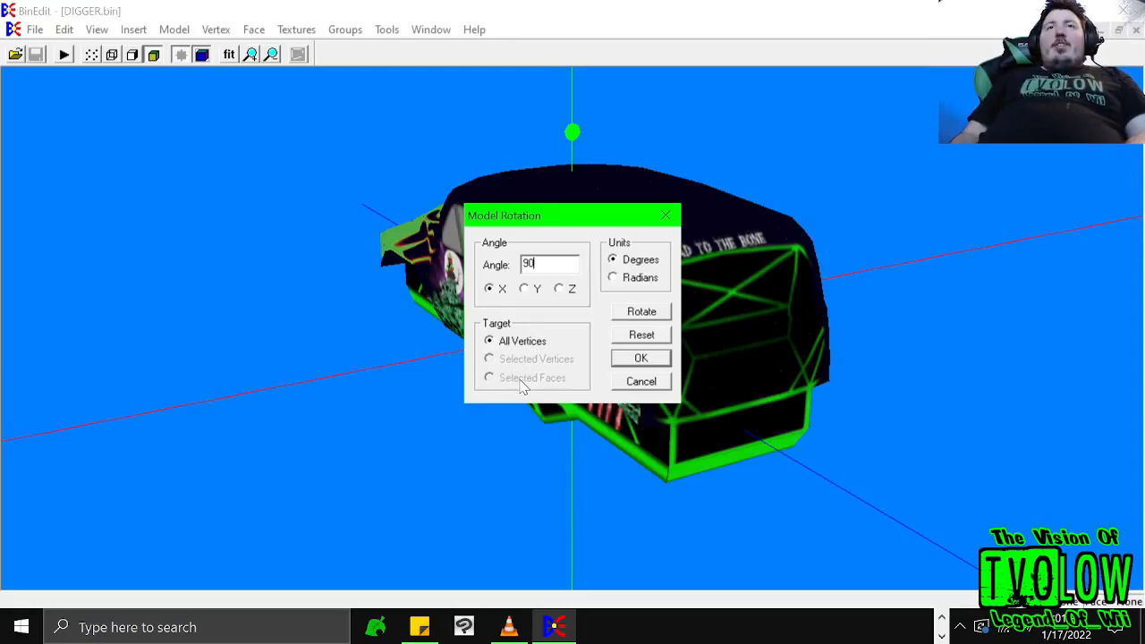
click(639, 315)
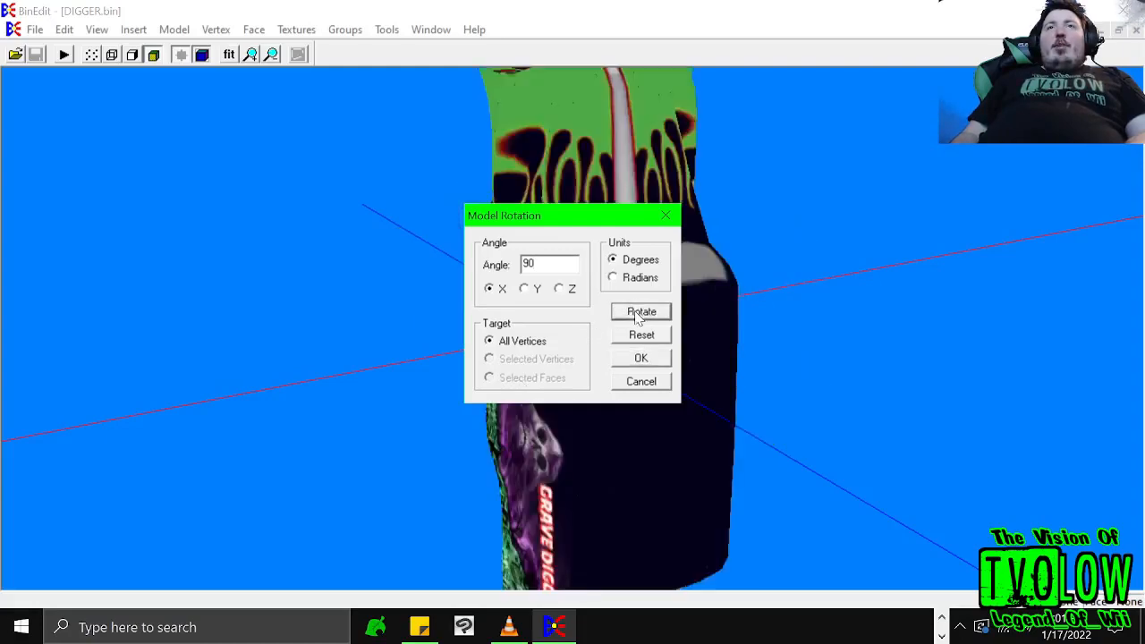
click(638, 315)
click(637, 316)
click(623, 315)
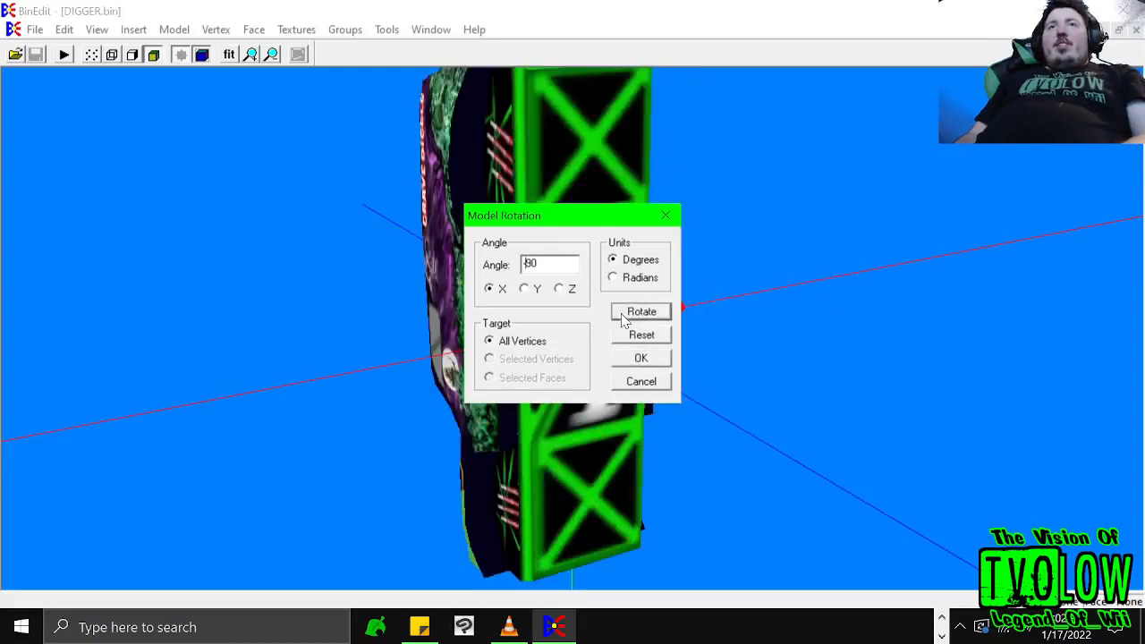
click(624, 315)
click(624, 315)
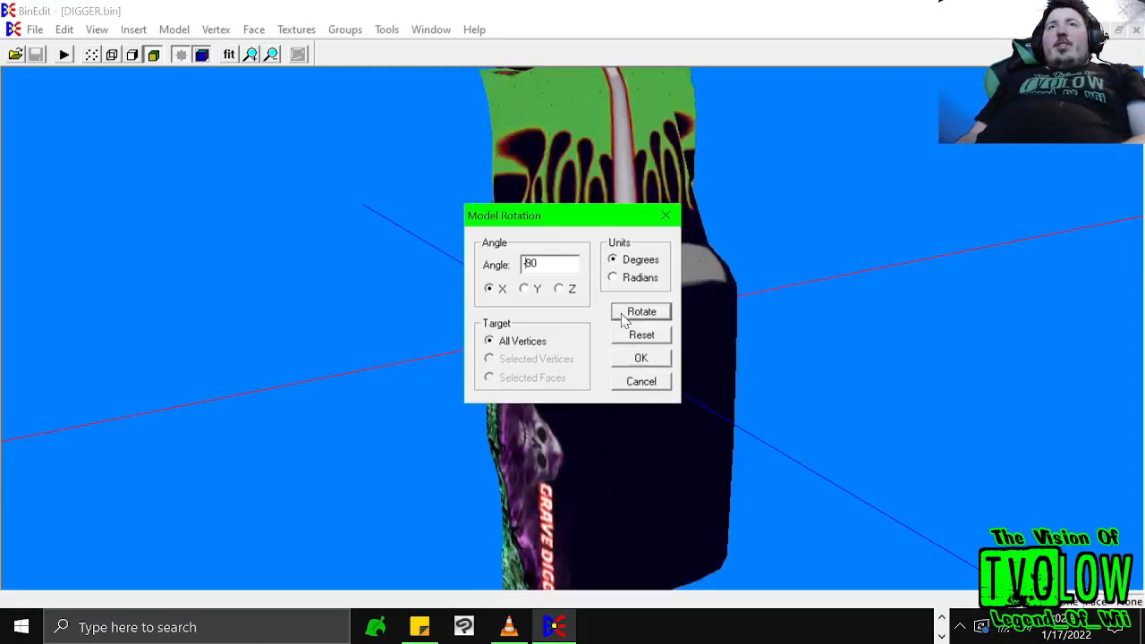
click(623, 320)
- Rotate all vertices of the truck body about the Y axis through a full turn in -90 degree increments
click(525, 289)
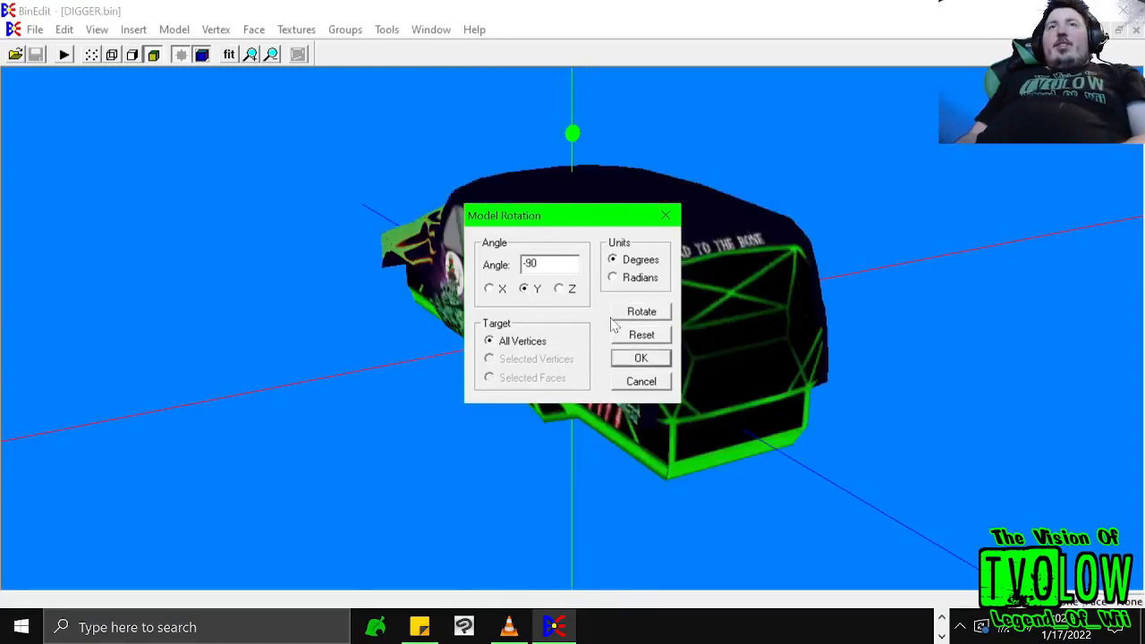
click(640, 315)
click(641, 315)
click(640, 315)
click(640, 315)
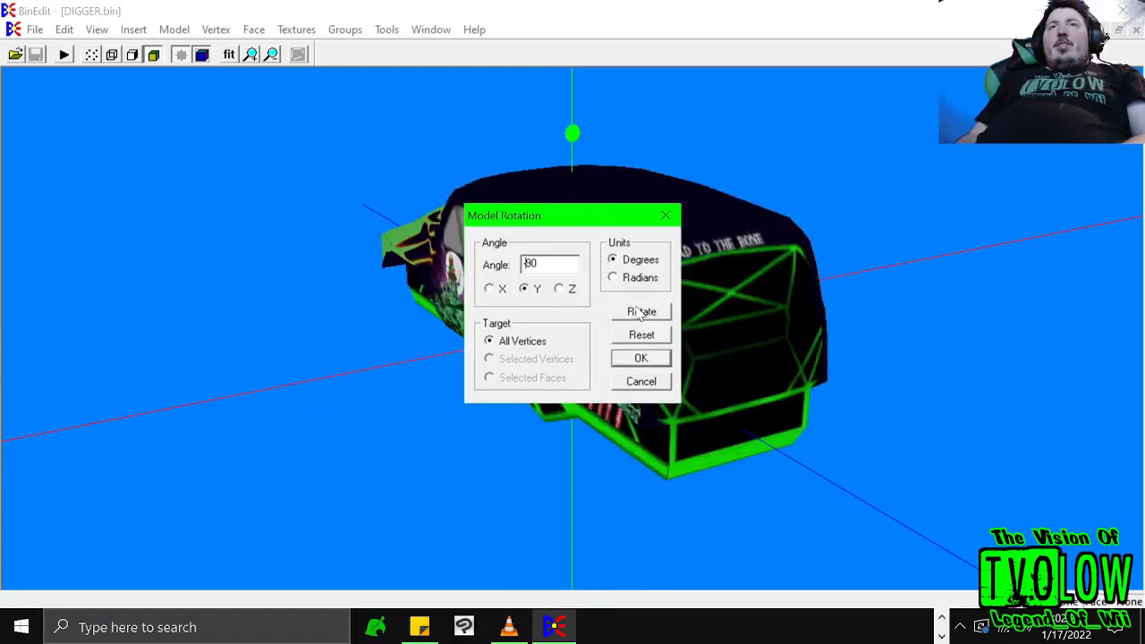
- Rotate all vertices of the truck body about the Z axis in -90 degree increments, then center the model on all axes
click(571, 290)
click(640, 313)
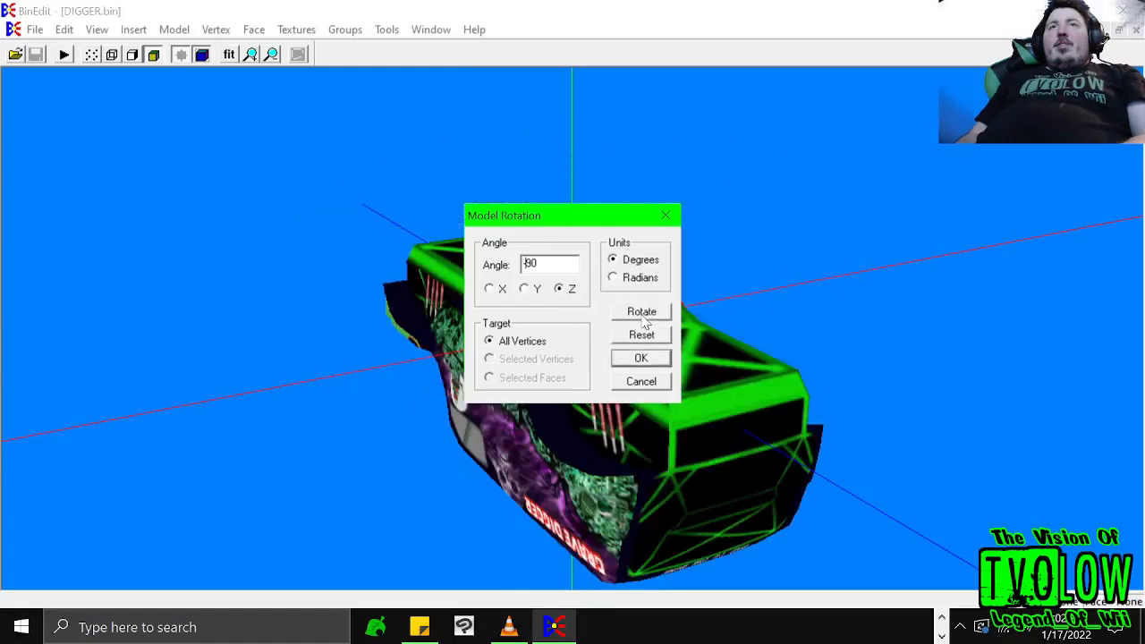
click(641, 313)
click(641, 313)
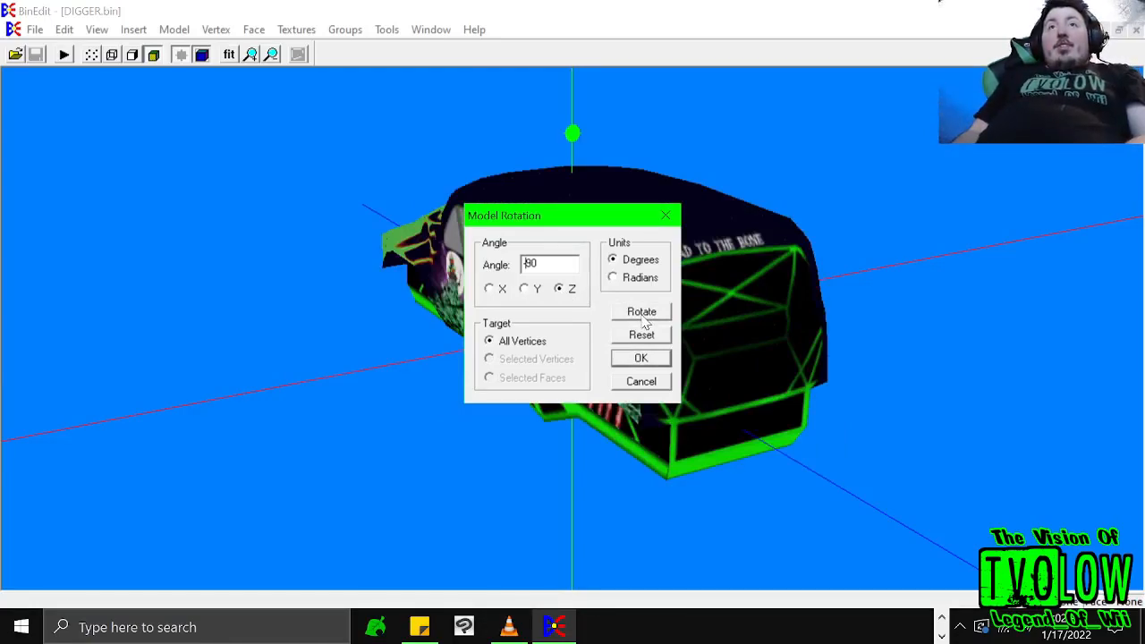
click(640, 357)
click(173, 29)
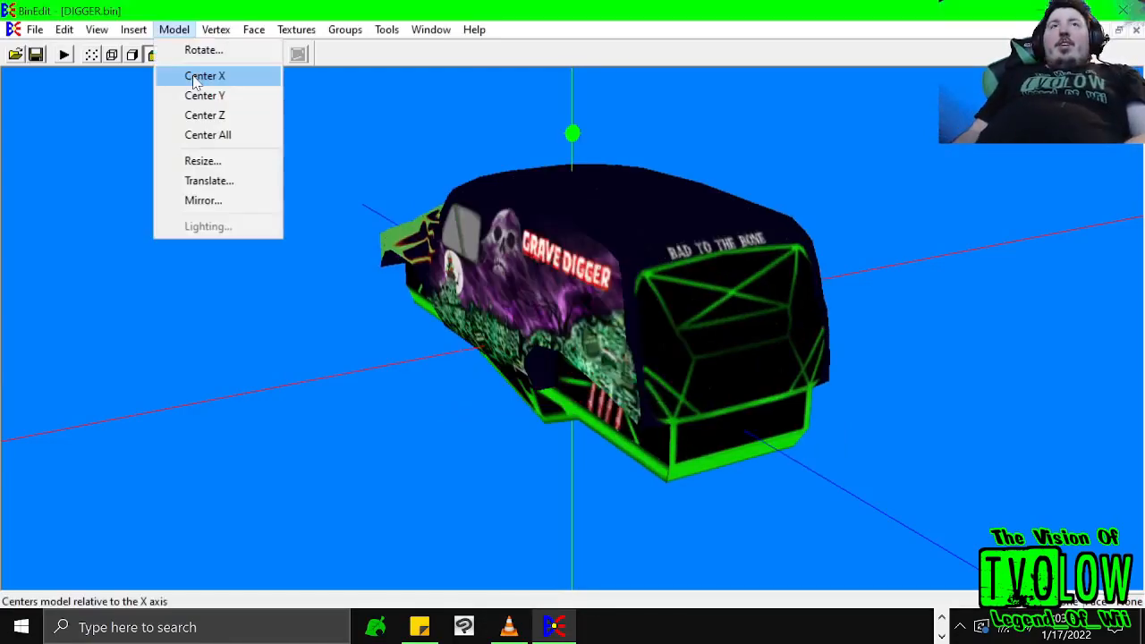
click(218, 135)
- Resize all vertices of the truck body to a height of 18.3515625 feet without keeping proportions
click(173, 30)
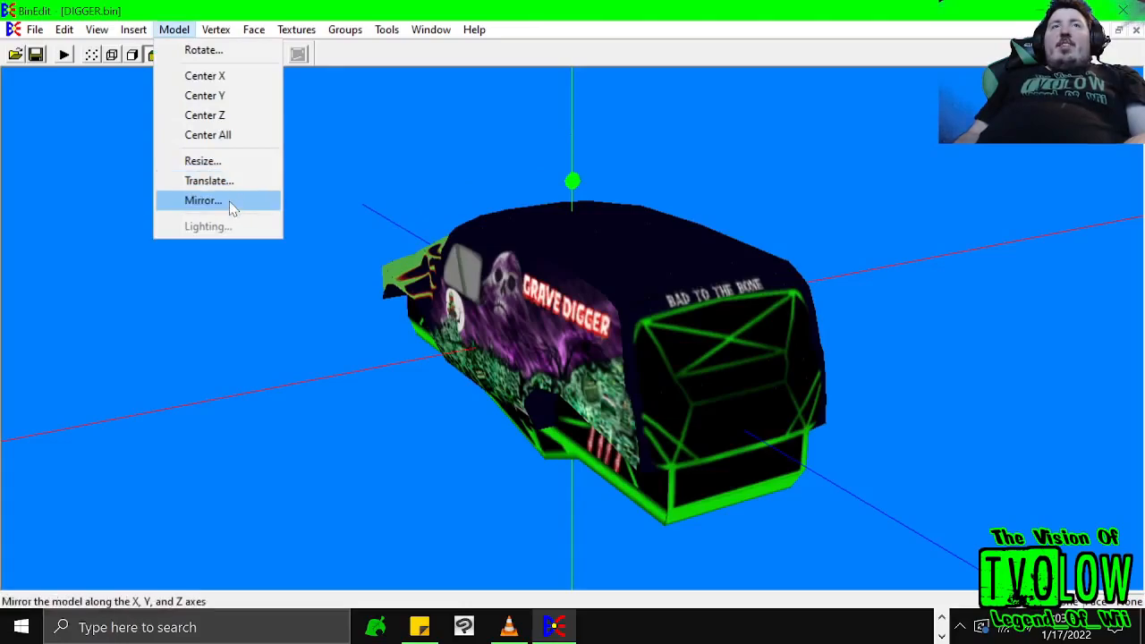
click(202, 160)
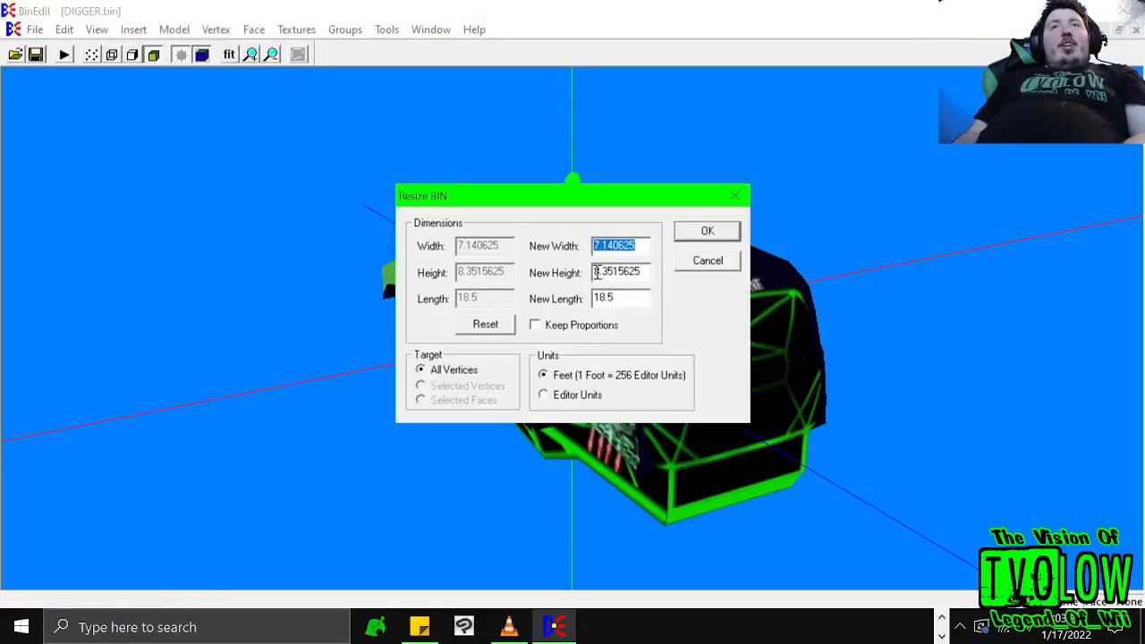
click(596, 272)
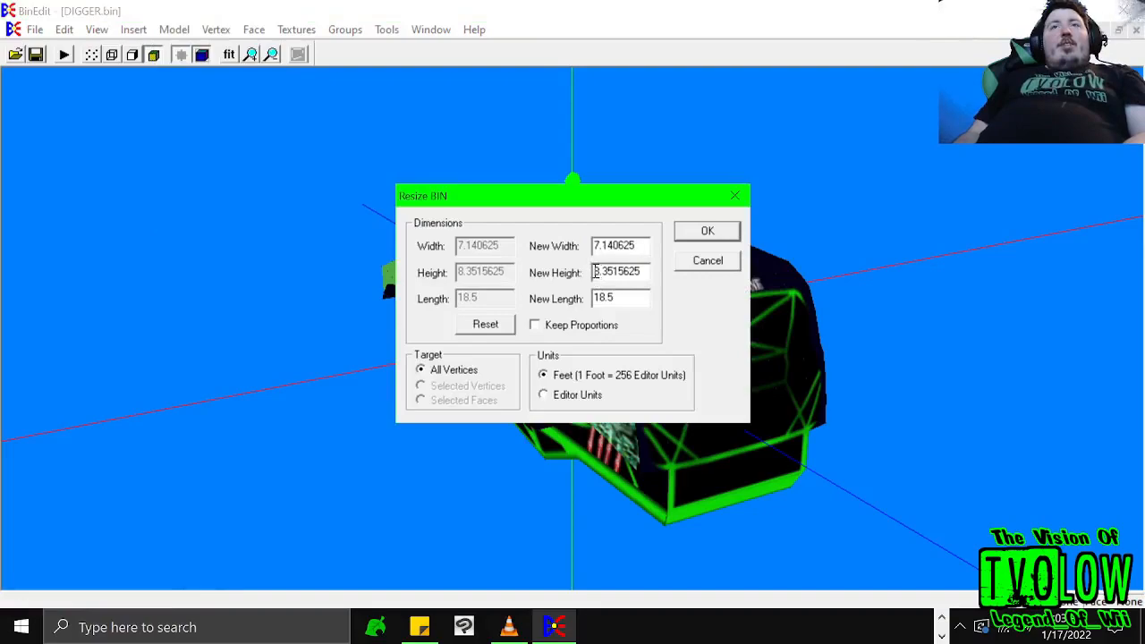
text(1)
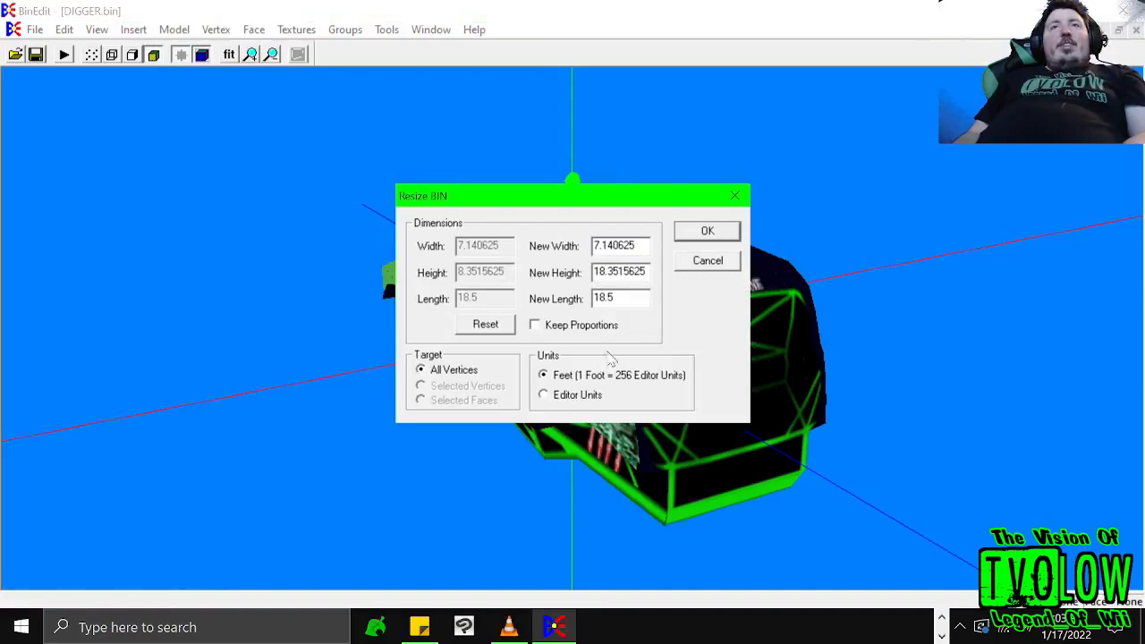
click(706, 232)
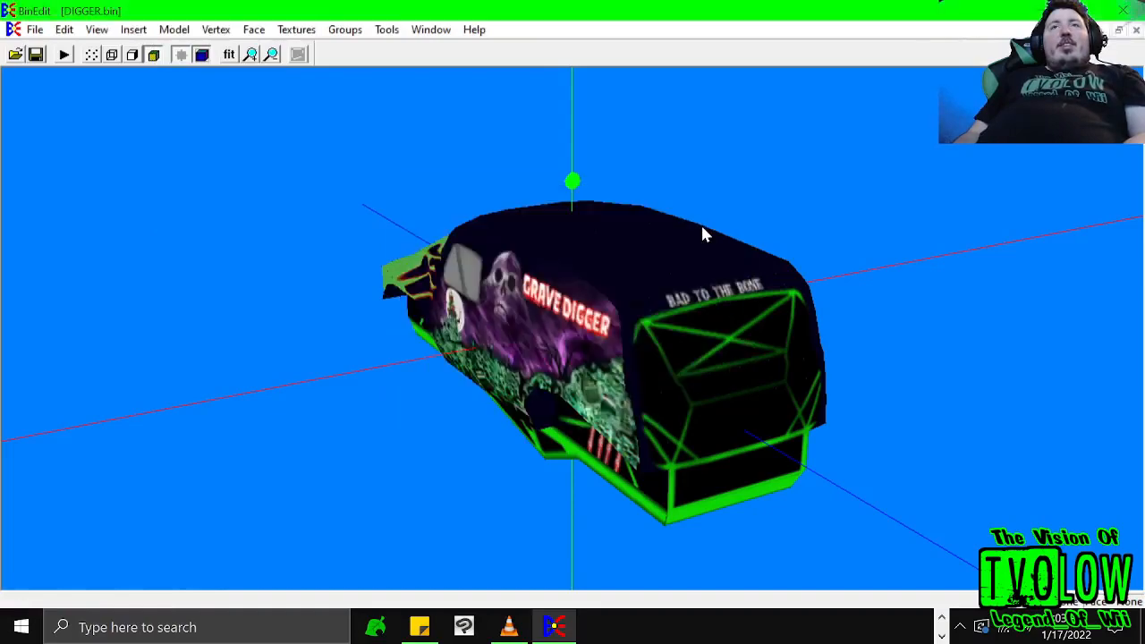
scroll(703, 235, up, 5)
key(Right)
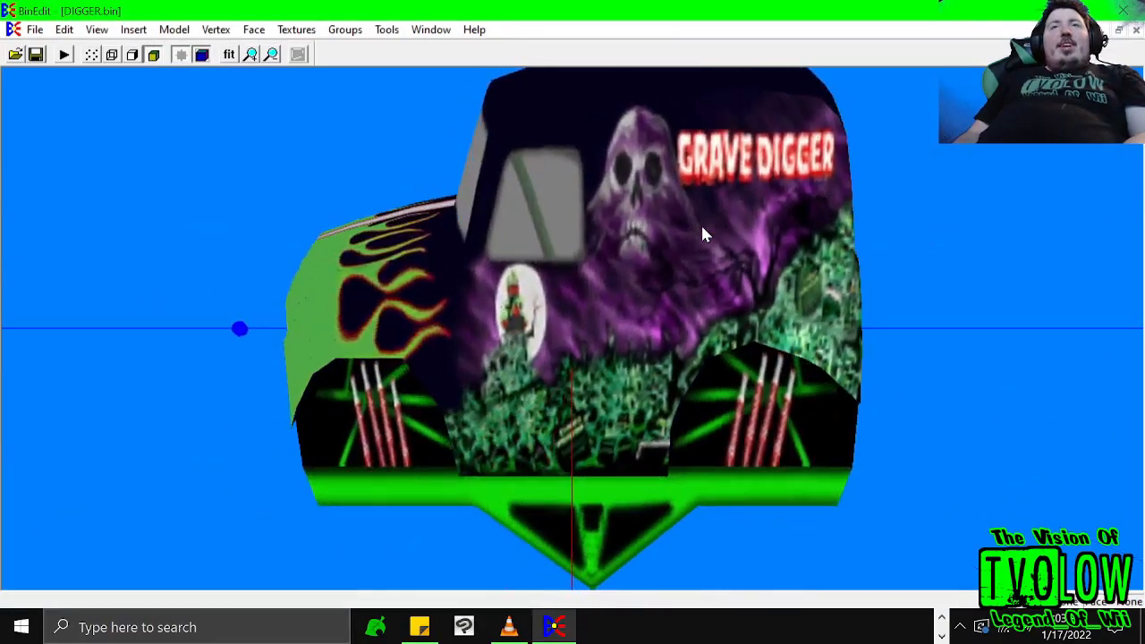
- Translate all vertices of the truck body by 1000 editor units along Y
click(173, 29)
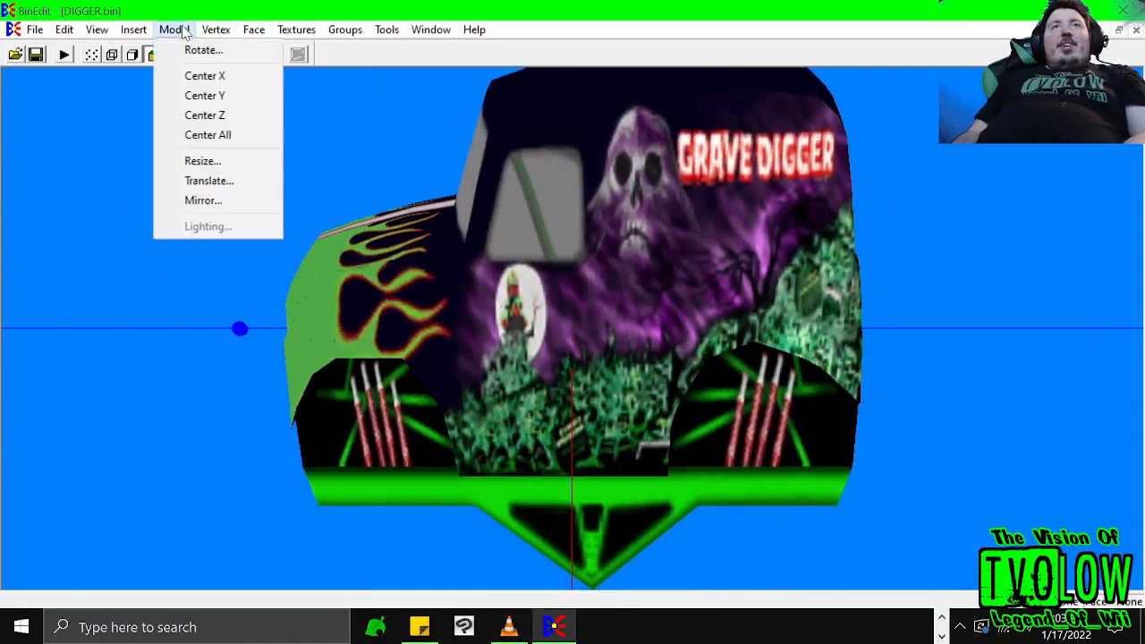
click(200, 180)
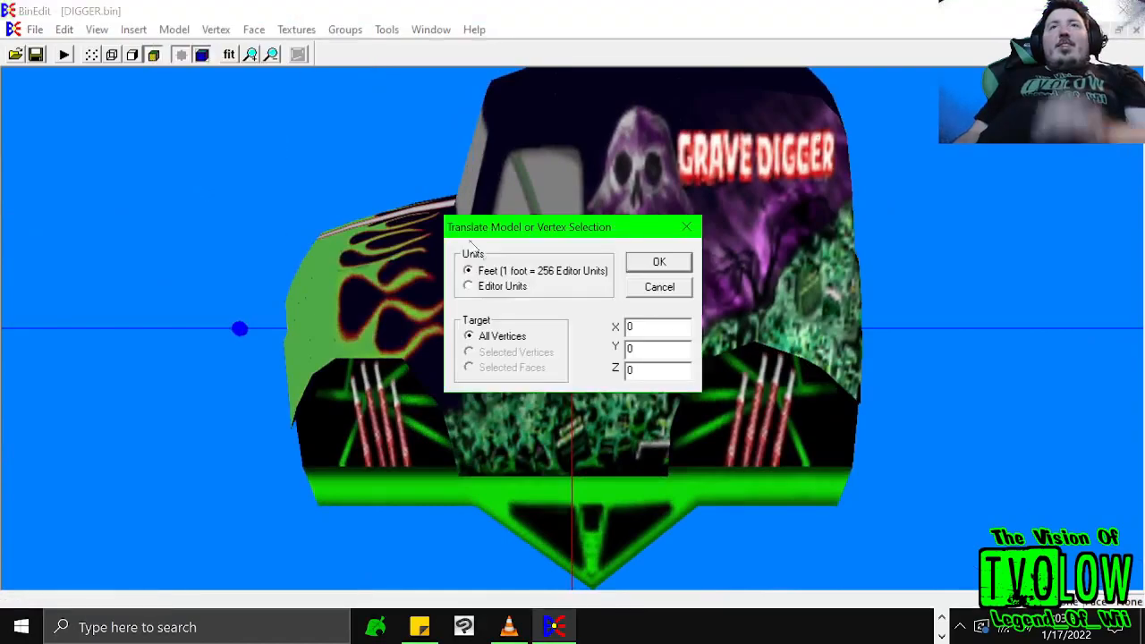
double_click(644, 348)
text(1000)
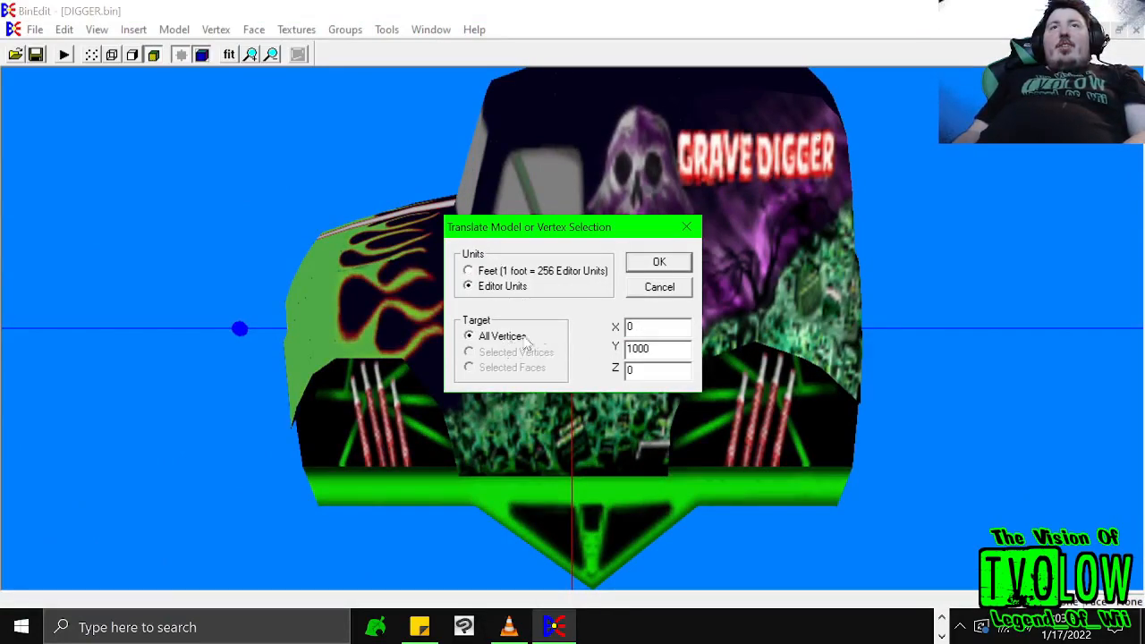
click(657, 262)
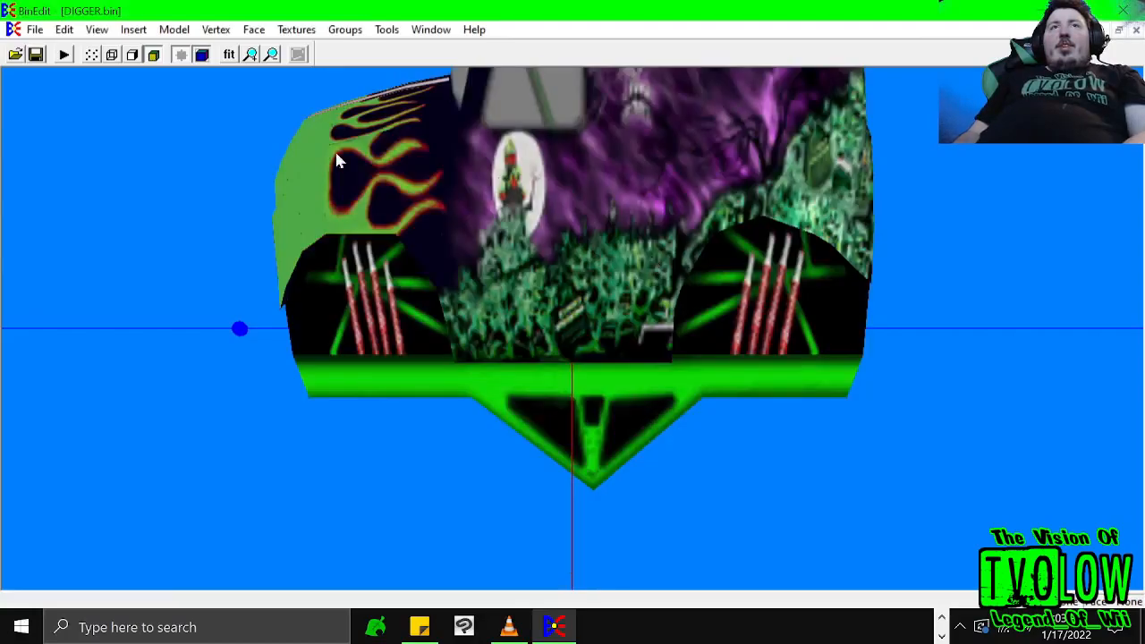
- Mirror all vertices of the truck body along the X, Y and Z axes with Flip Faces enabled and Mirror Copy off
click(173, 29)
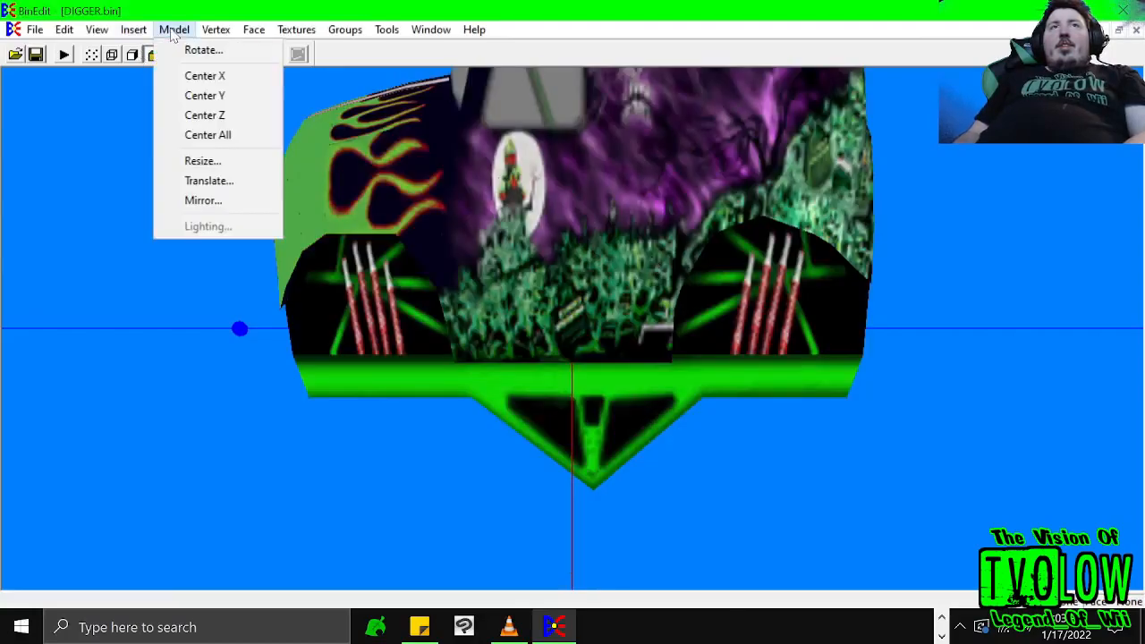
click(220, 202)
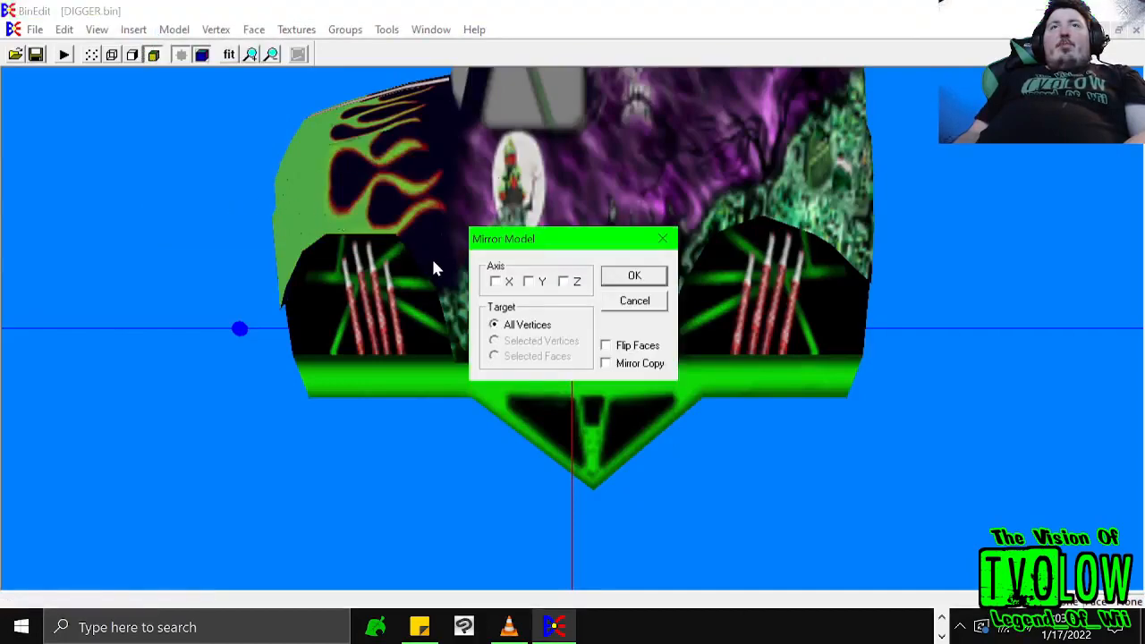
click(497, 282)
click(529, 282)
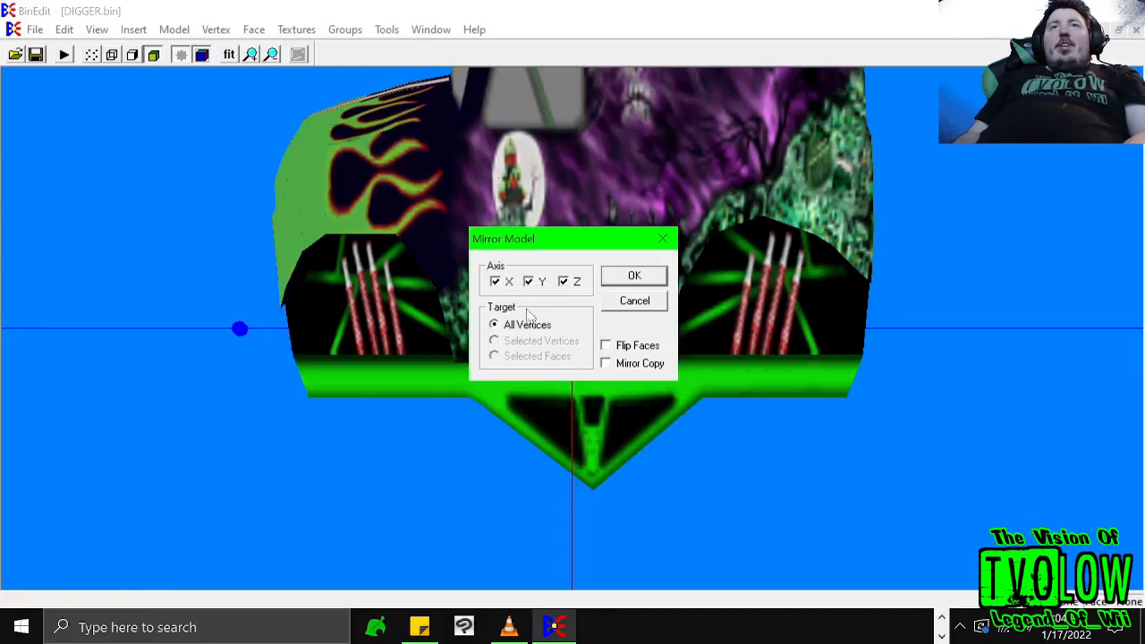
click(606, 346)
click(606, 363)
click(606, 364)
click(606, 345)
click(606, 346)
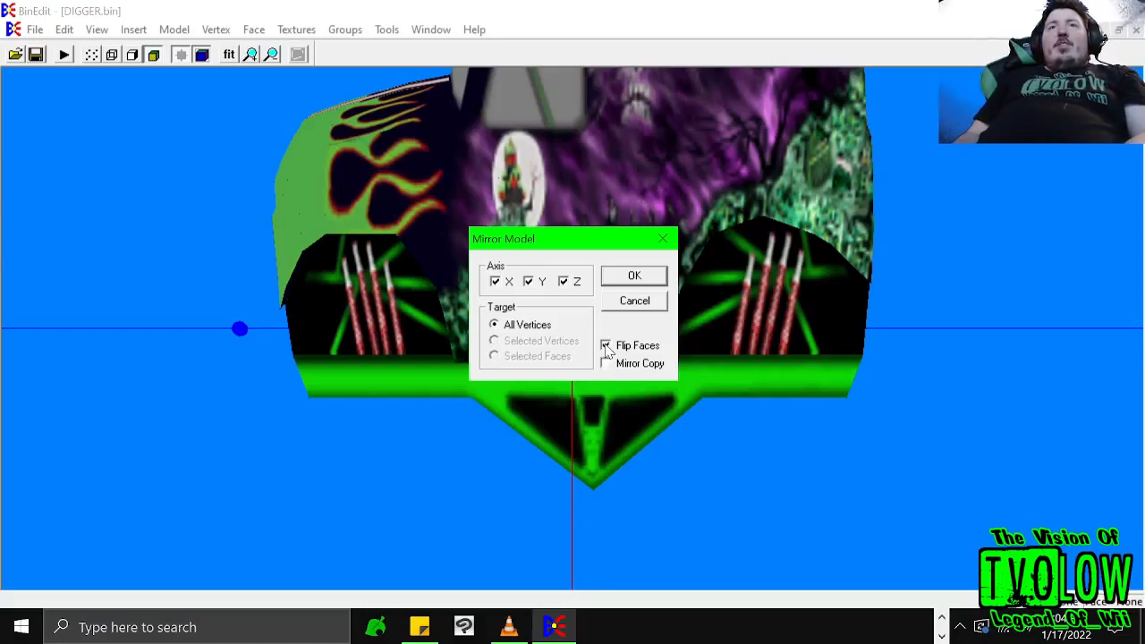
click(628, 279)
key(Left)
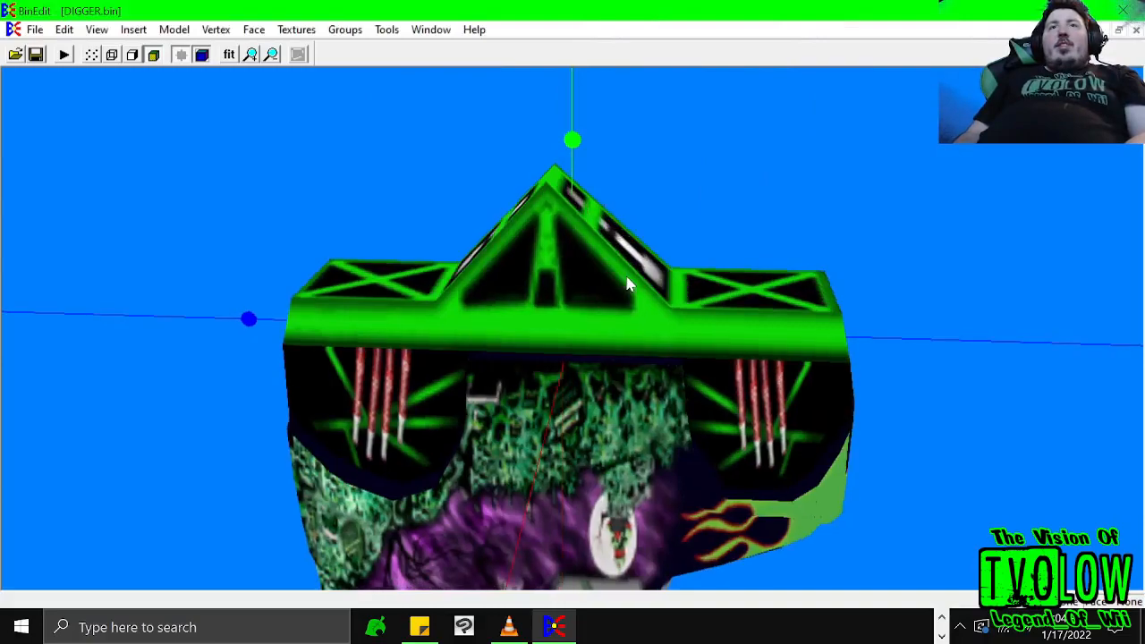
key(Left)
key(Left)
key(Left)
key(Left)
key(Left)
key(Left)
click(173, 29)
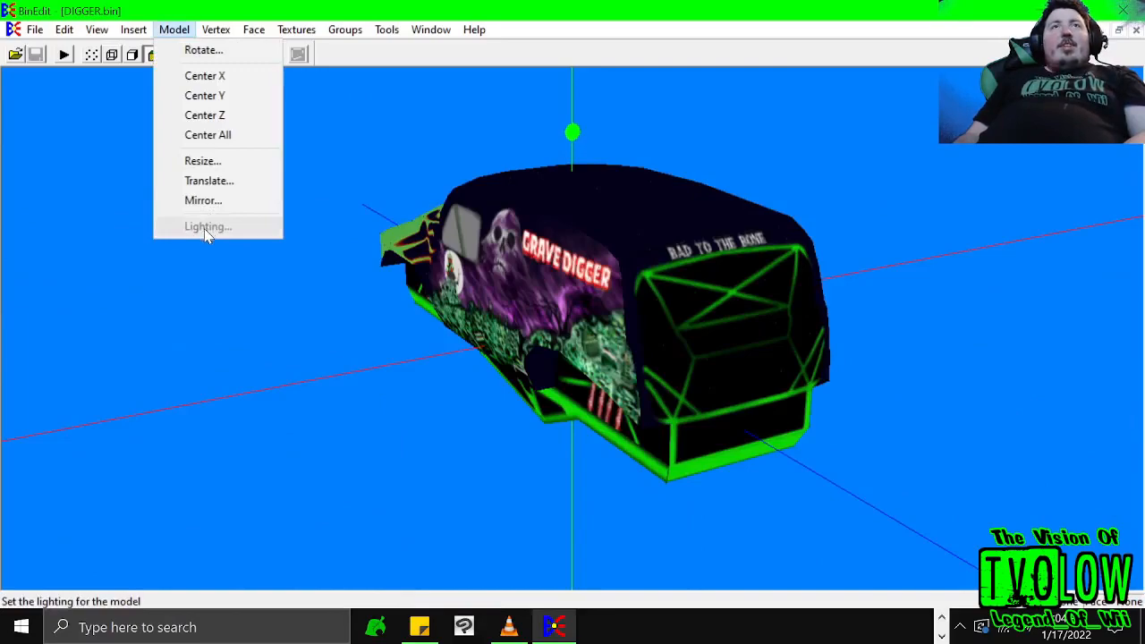
click(148, 164)
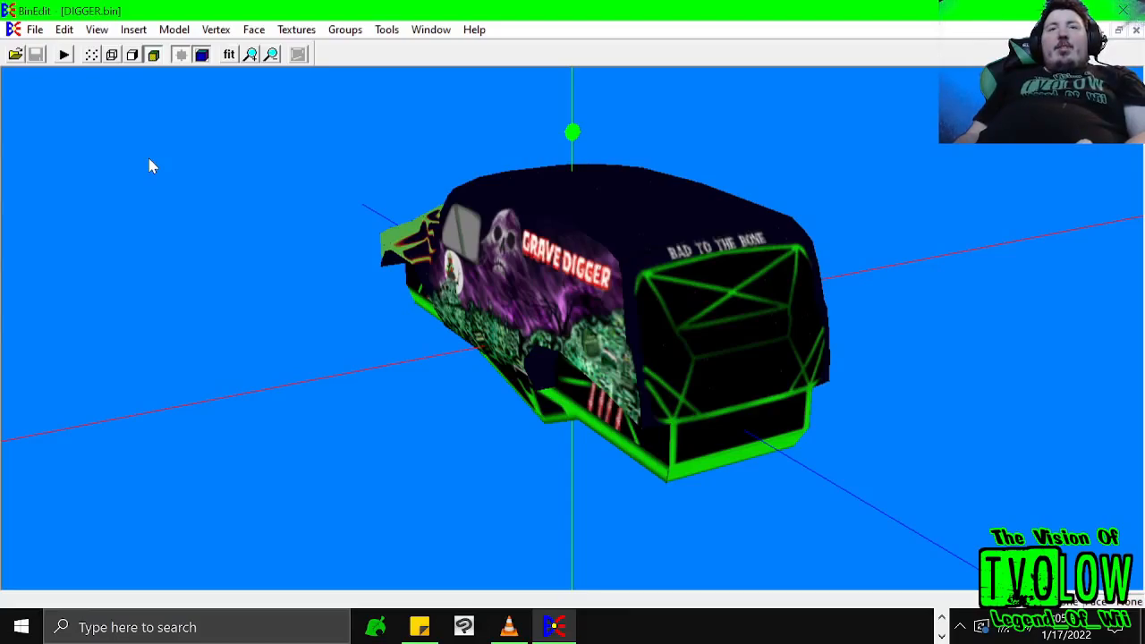
- Step the current-vertex marker through the vertices of the truck body one by one
key(v)
key(v)
key(v)
key(v)
key(v)
key(v)
key(v)
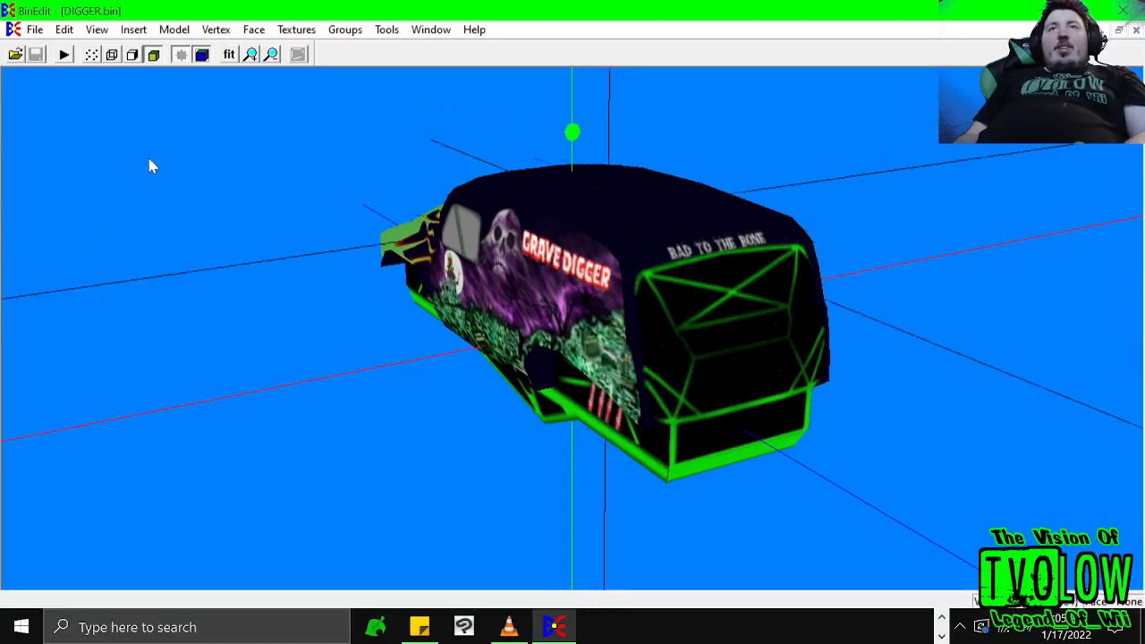
key(v)
key(v)
key(v)
key(v)
key(v)
key(v)
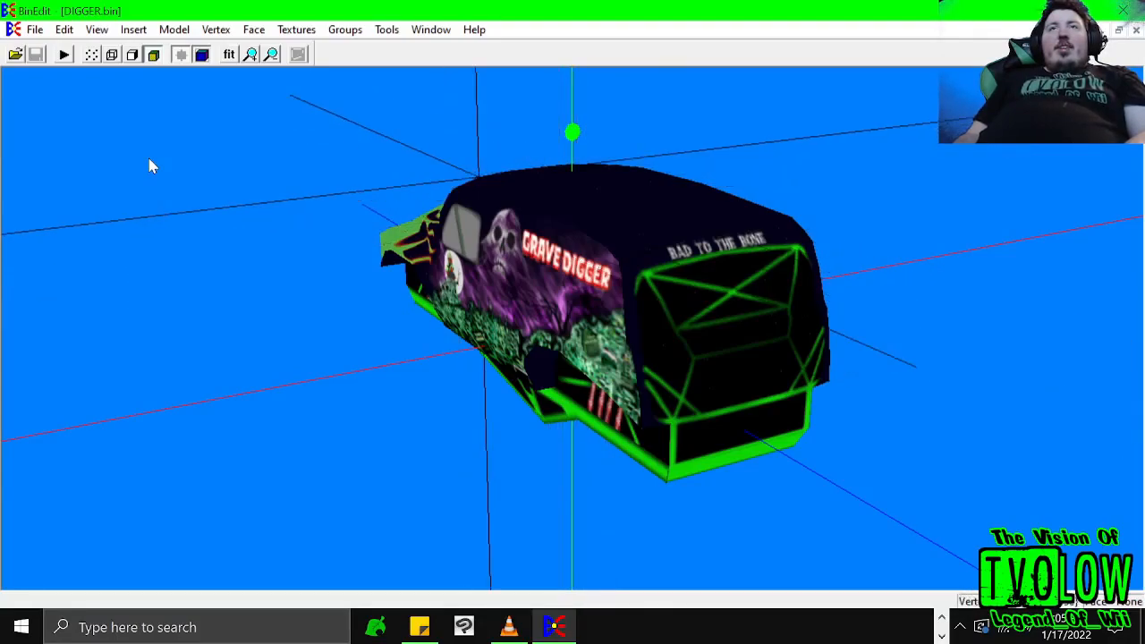
key(v)
key(v)
key(v)
key(v)
key(v)
key(v)
key(v)
key(v)
key(v)
key(v)
key(v)
key(v)
key(v)
key(v)
key(v)
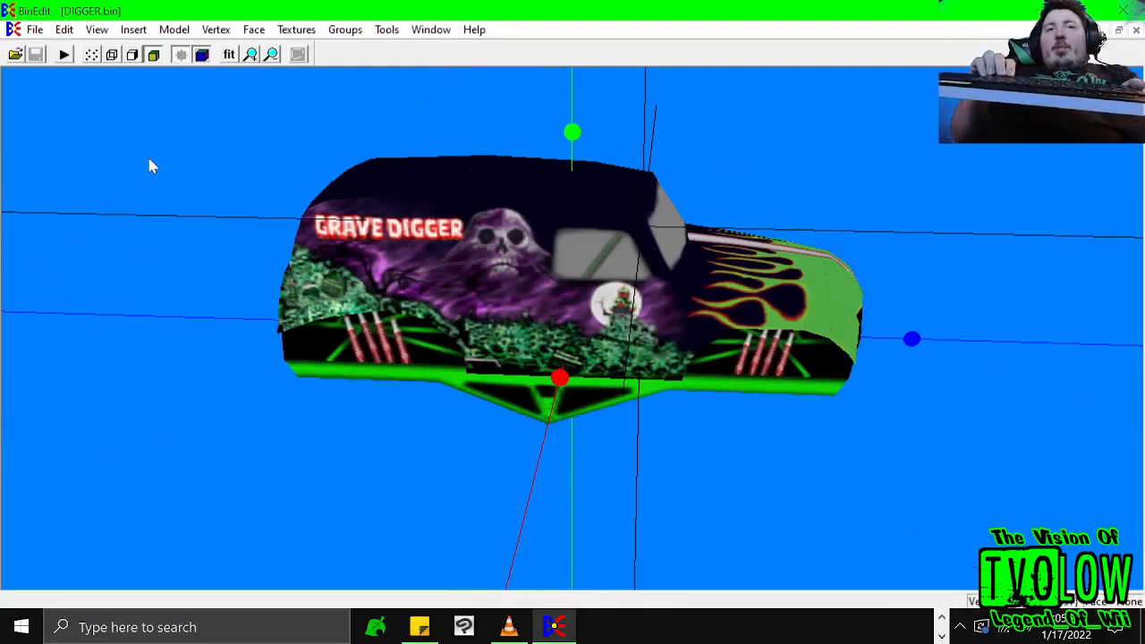
- Examine the current vertex marker's position on the truck body from the side, front and rear
key(Left)
key(Left)
key(Left)
key(Left)
key(Left)
key(Left)
key(Left)
key(Left)
key(Left)
key(Left)
key(Left)
key(Left)
key(Left)
key(Left)
key(Left)
key(Left)
key(Left)
key(Left)
key(Left)
key(Left)
key(Left)
key(Left)
key(Left)
key(Left)
key(Left)
key(Left)
key(Left)
key(Left)
key(Left)
key(Left)
key(Left)
key(Left)
key(Left)
key(Left)
key(Left)
key(Left)
key(Left)
key(Left)
key(Left)
key(Left)
key(Left)
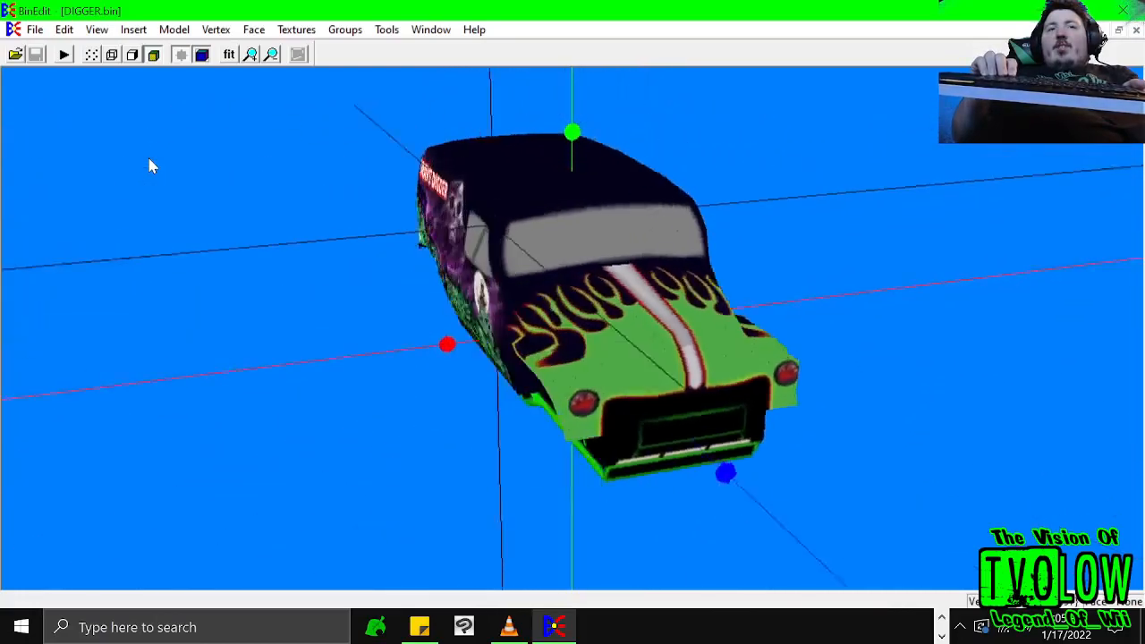
key(Left)
key(Left)
key(Left)
key(Up)
key(Up)
key(Up)
key(Up)
key(Up)
key(Up)
key(Up)
key(Up)
key(Up)
key(Up)
key(Up)
key(Up)
key(Up)
key(Up)
key(Up)
key(Up)
key(Up)
key(Up)
key(Up)
key(Up)
key(Up)
key(Up)
key(Up)
key(Up)
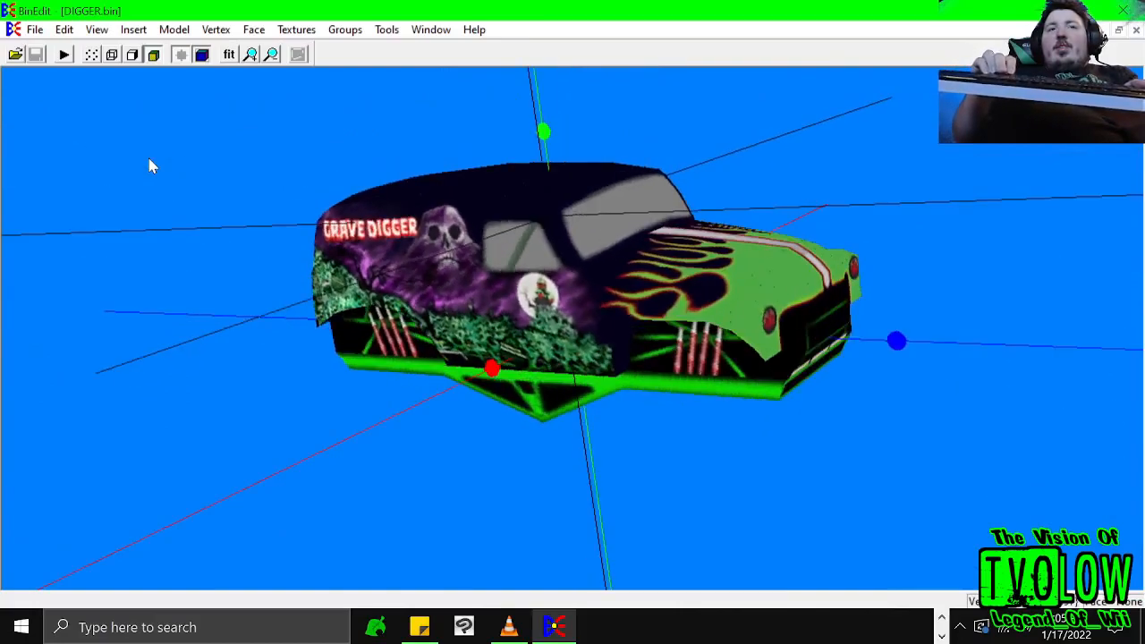
key(Down)
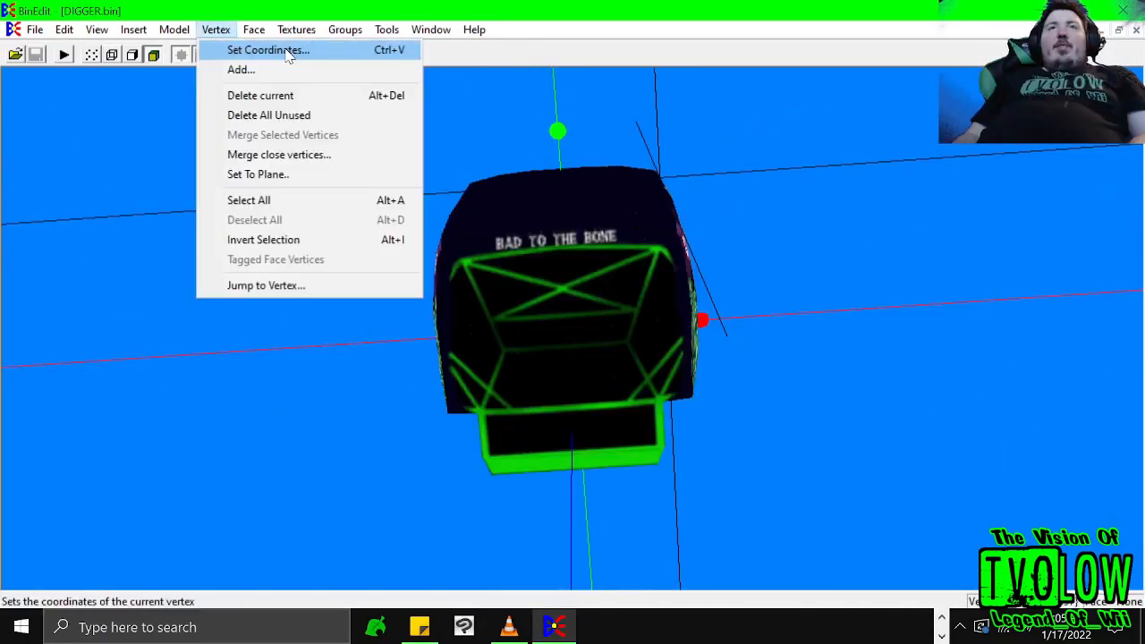
- Set the Y coordinate of the current vertex at the roof corner above the windshield to 2138
click(288, 56)
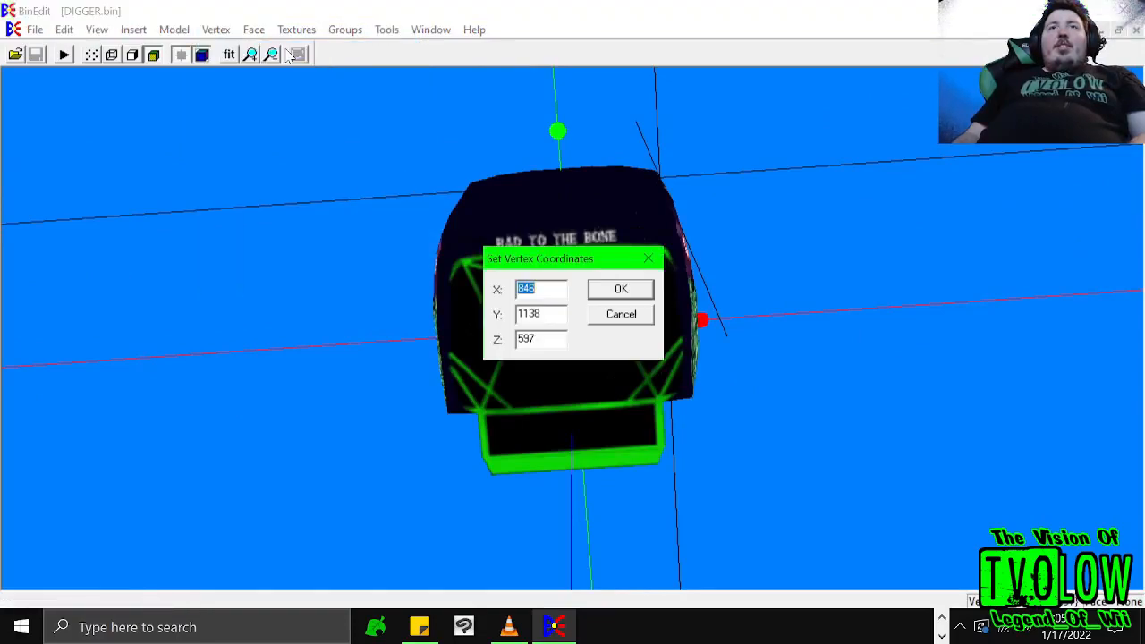
drag(522, 317, 539, 319)
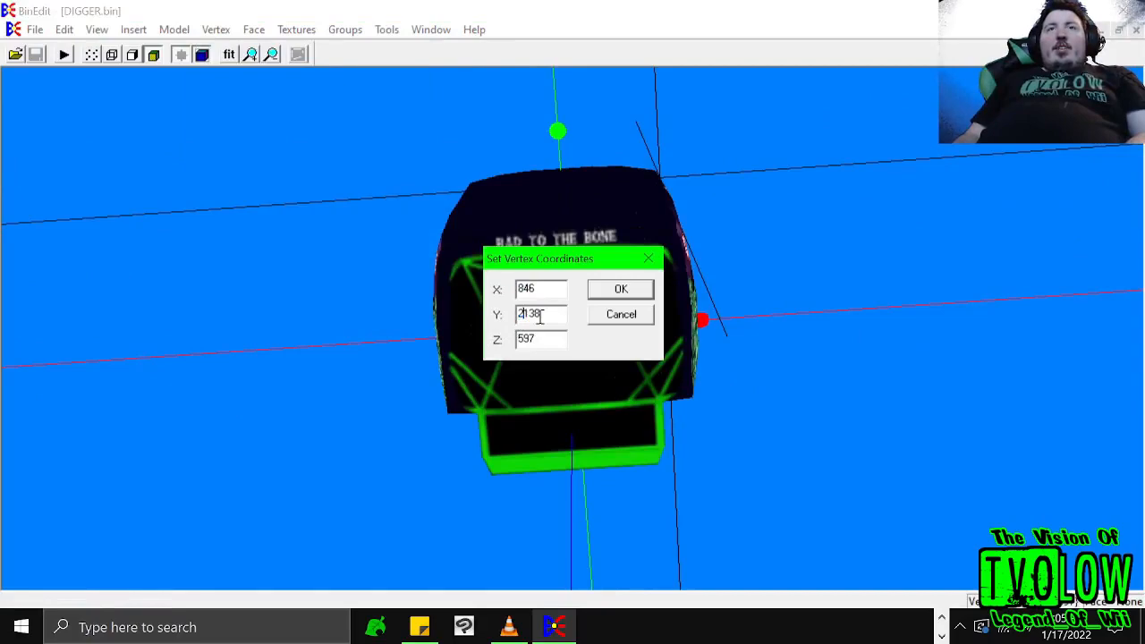
click(619, 290)
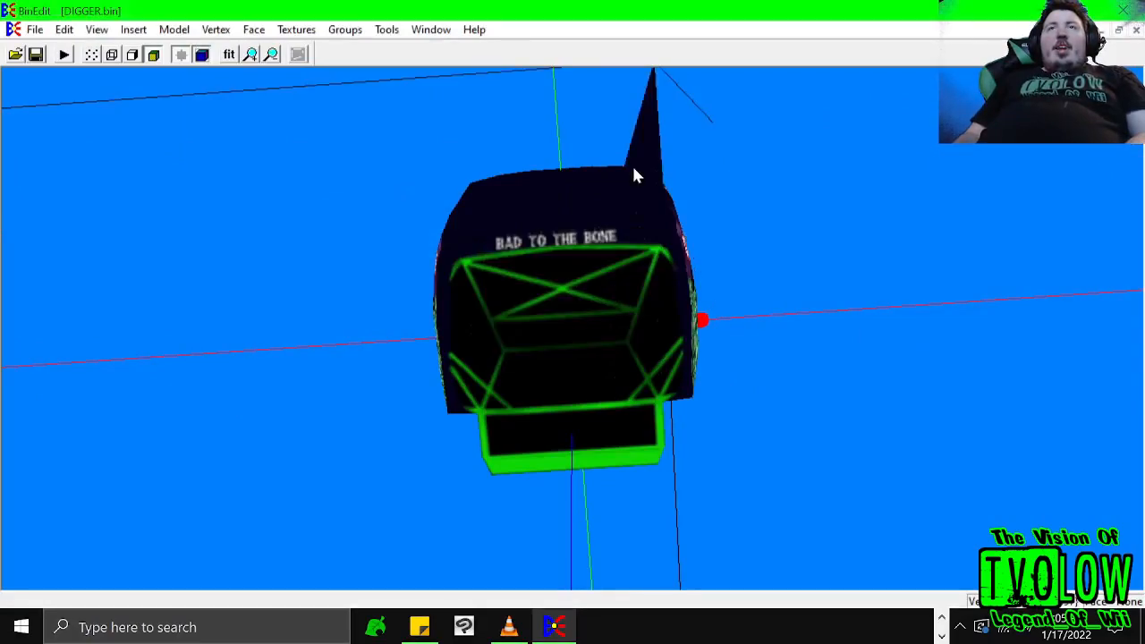
- Examine the raised roof vertex from the side of the truck body
key(Left)
key(Left)
key(Left)
key(Left)
key(Left)
key(Left)
key(Left)
key(Left)
key(Left)
key(Left)
key(Left)
key(Left)
key(Left)
key(Left)
key(Left)
key(Left)
key(Left)
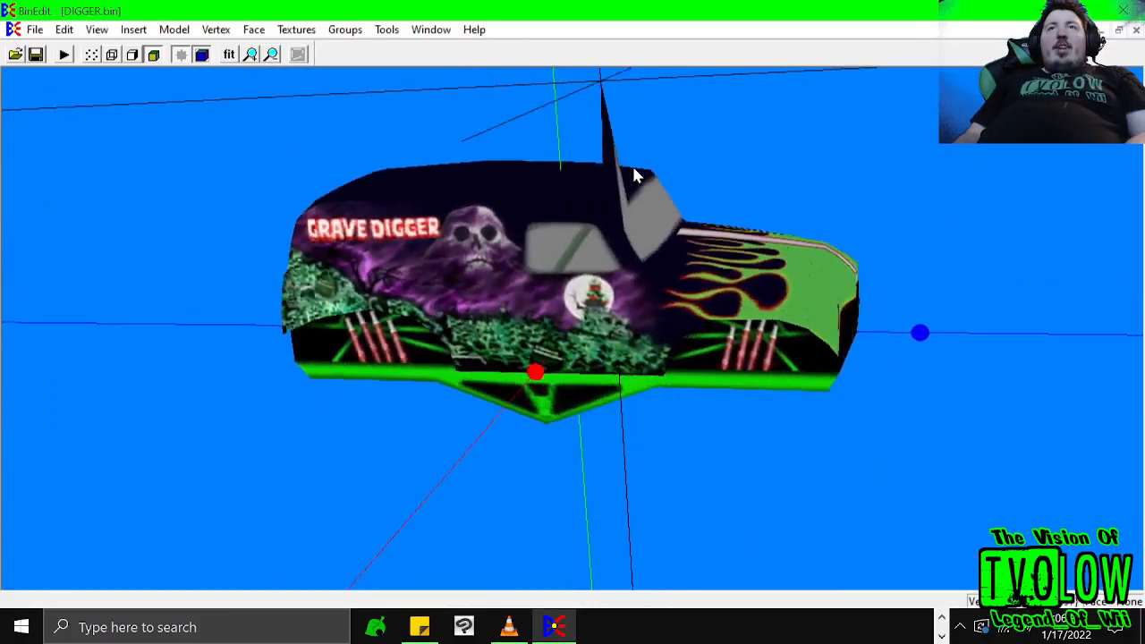
- Examine the raised roof vertex from the front, the opposite side and the rear of the truck body
key(Left)
key(Left)
key(Left)
key(Left)
key(Left)
key(Left)
key(Left)
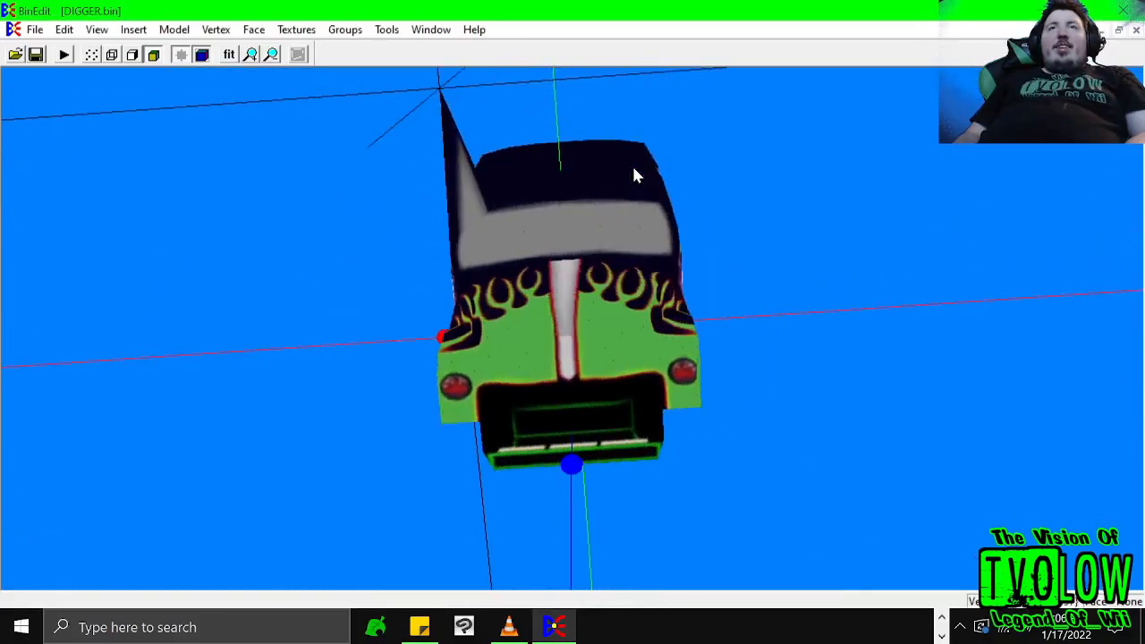
key(Left)
key(Left)
key(Left)
key(Left)
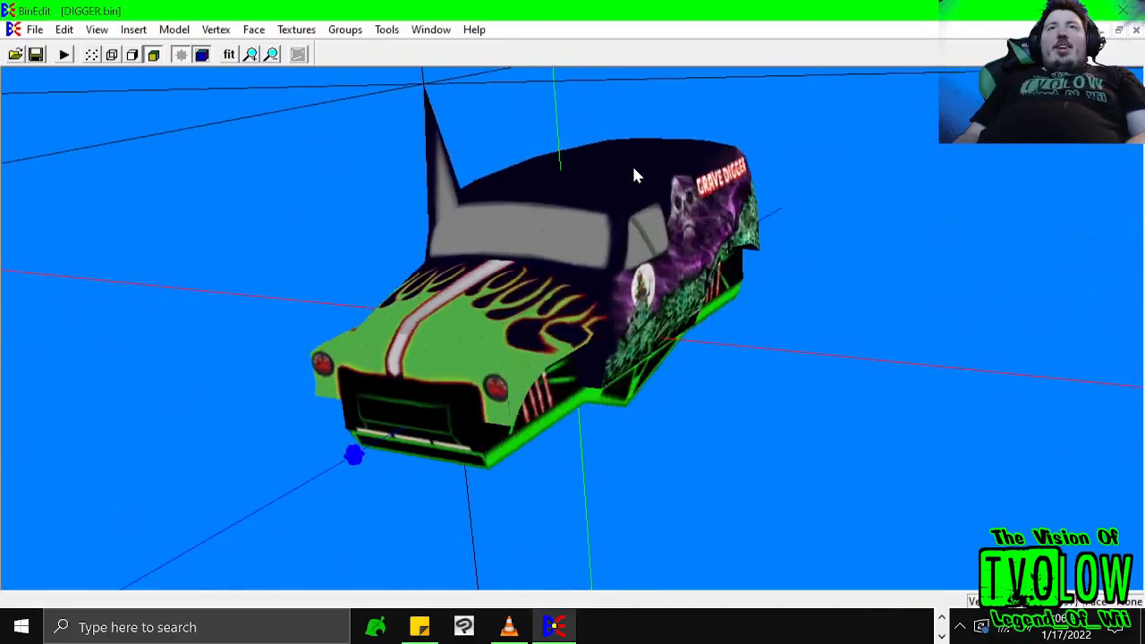
key(Left)
key(Left)
key(Left)
key(Left)
key(Left)
key(Left)
key(Left)
key(Left)
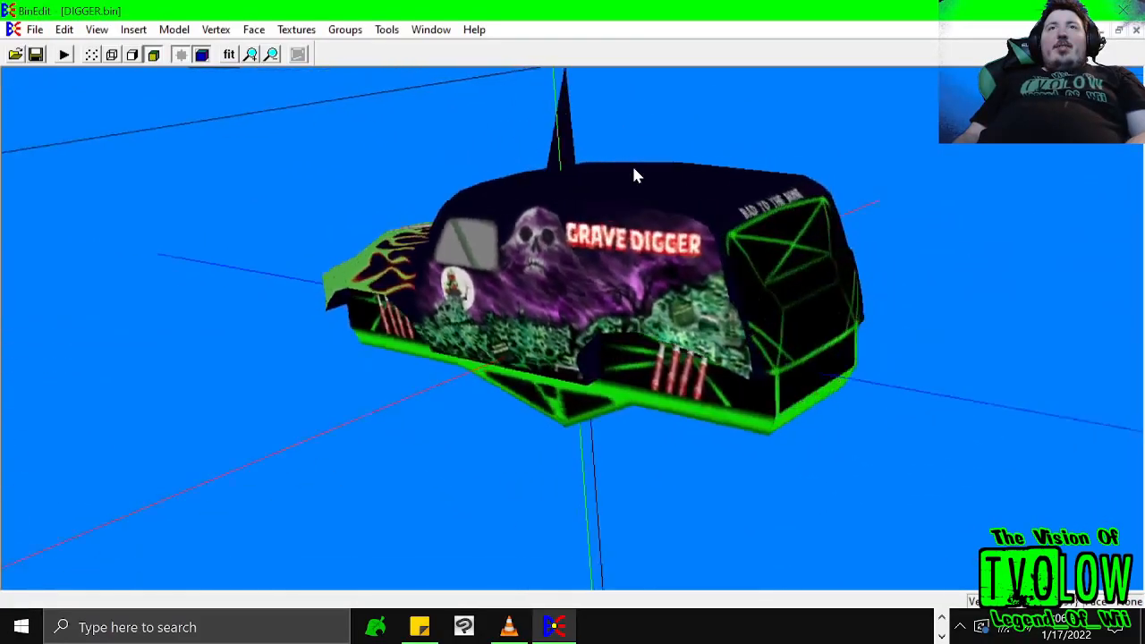
key(Left)
key(Left)
key(Left)
key(Left)
key(Left)
key(Left)
key(Left)
key(Left)
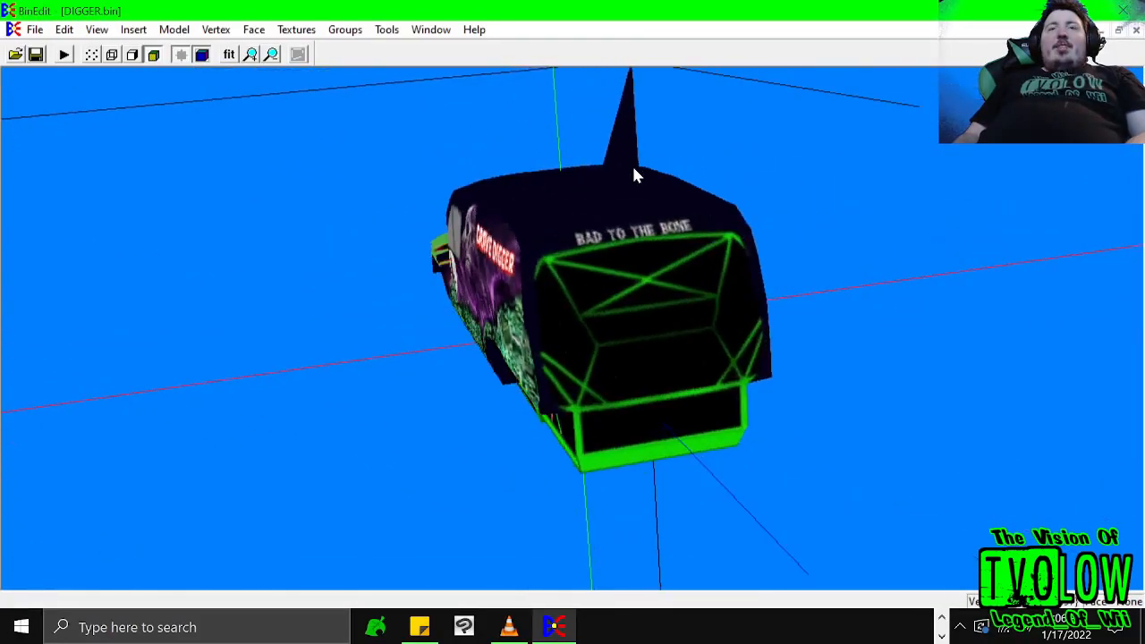
- View the X, Y and Z coordinate fields for adding vertices and cancel without adding one
click(215, 29)
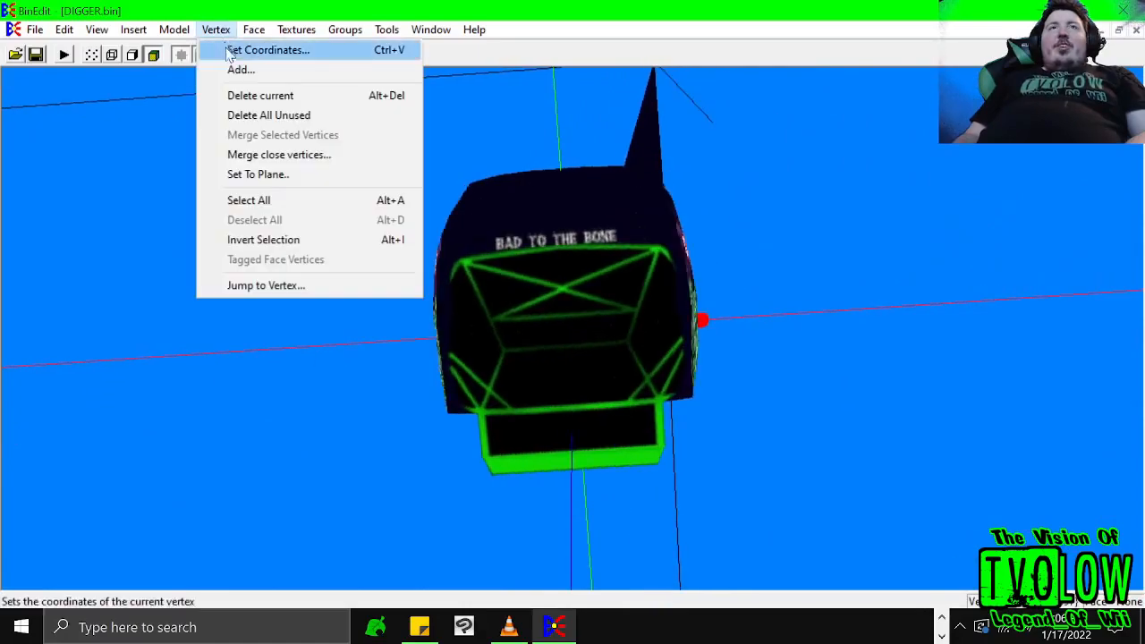
click(229, 70)
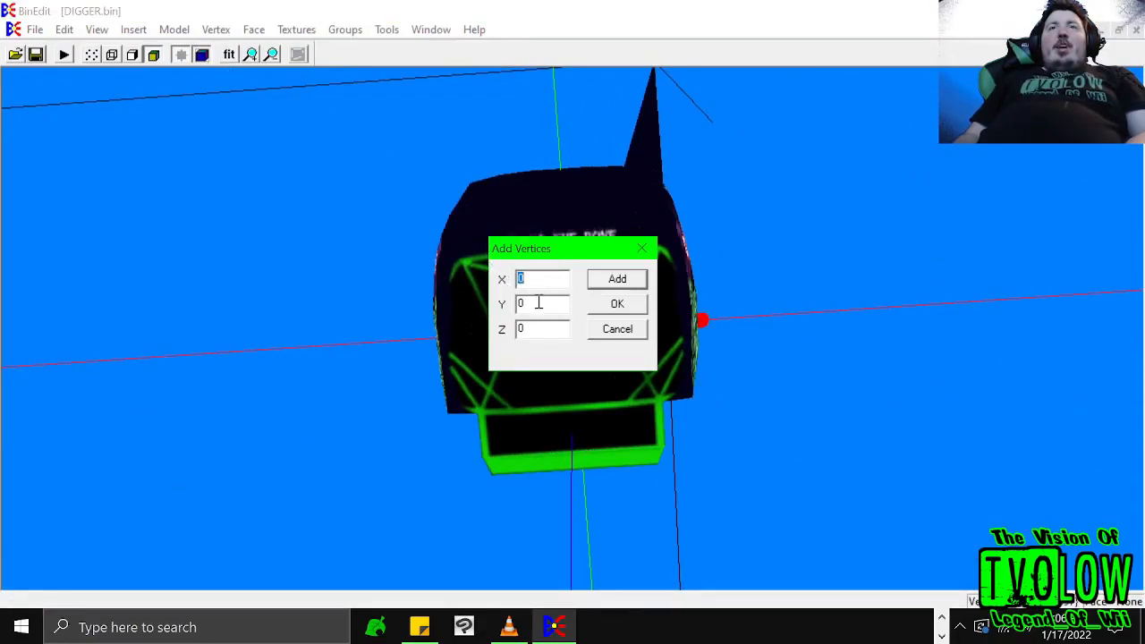
click(615, 331)
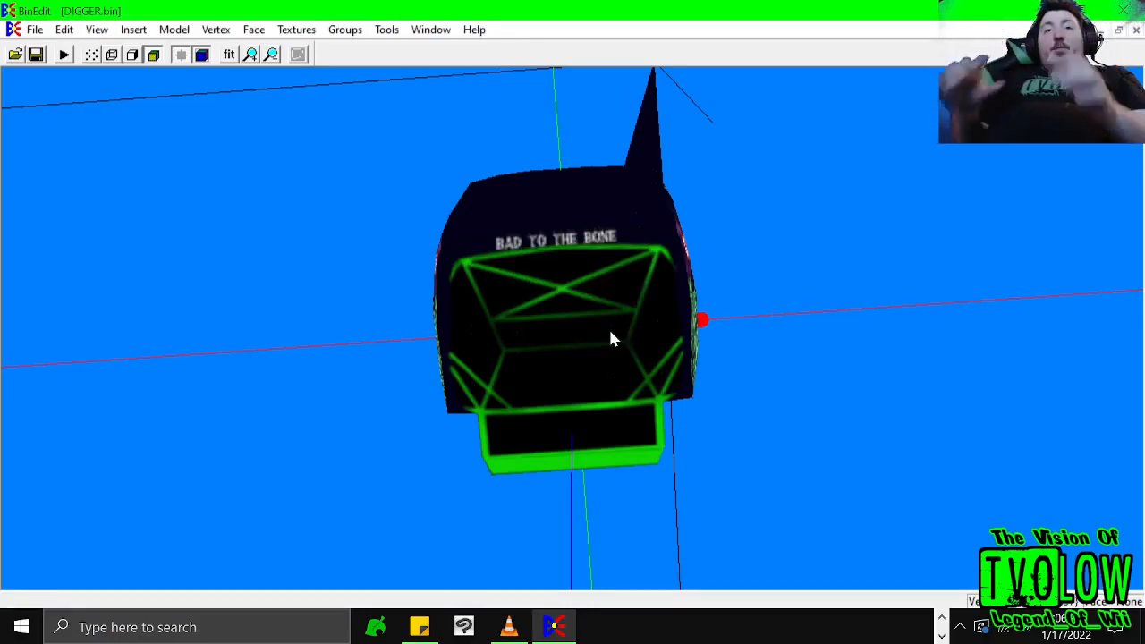
- Try to delete the current vertex of the truck body
click(254, 30)
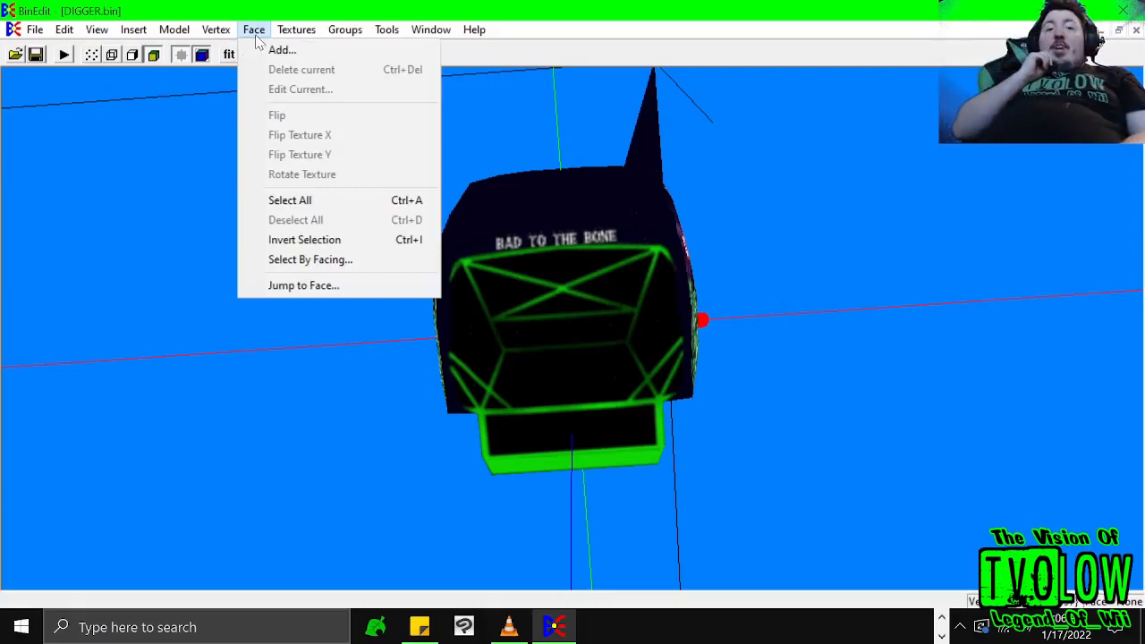
mouse_move(216, 30)
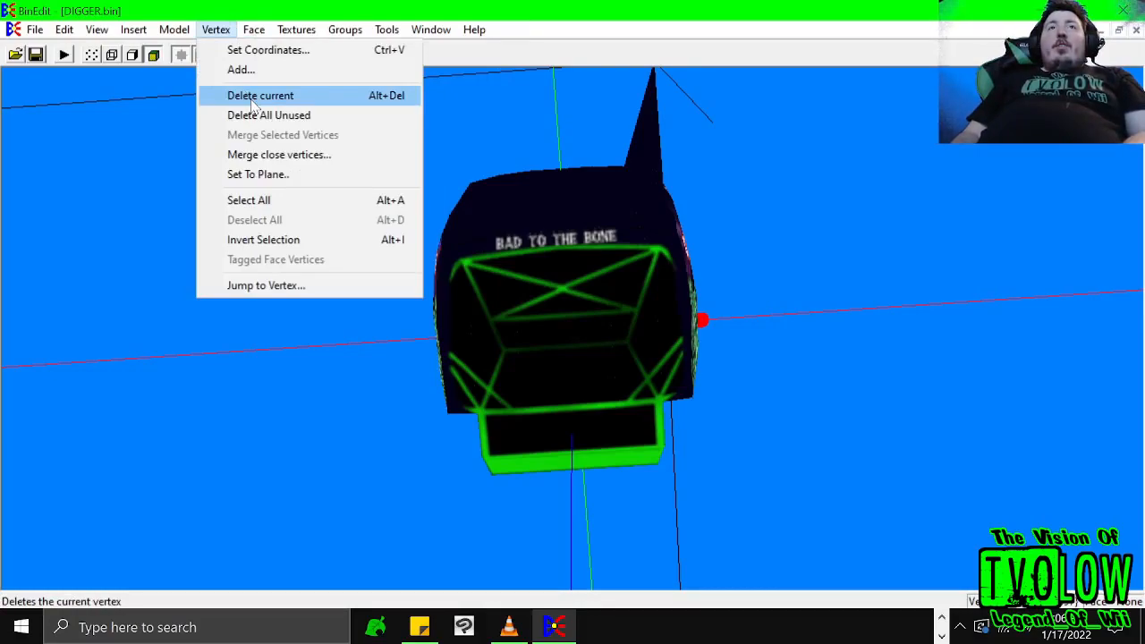
click(254, 99)
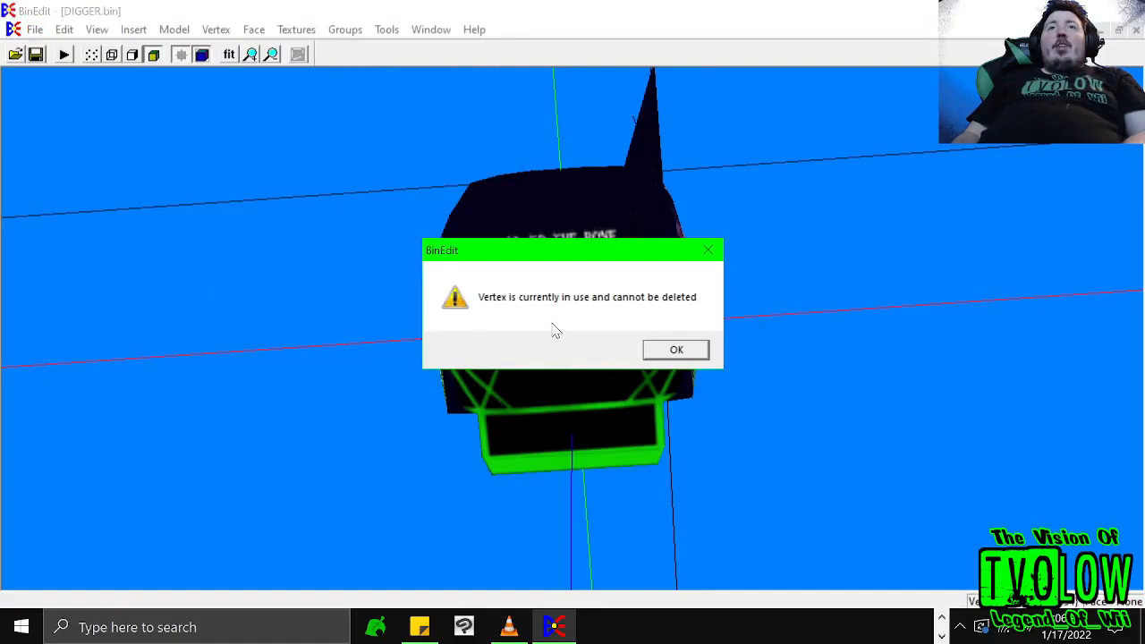
click(657, 351)
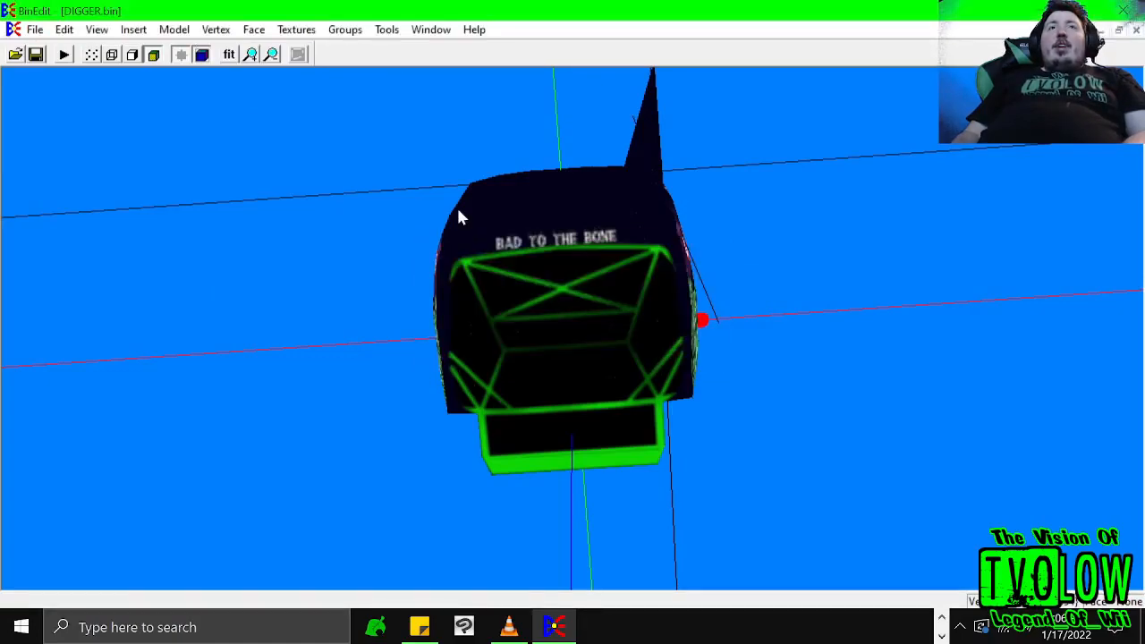
- Set all vertices to the X axis plane with Duplicate Target Vertices enabled
click(215, 30)
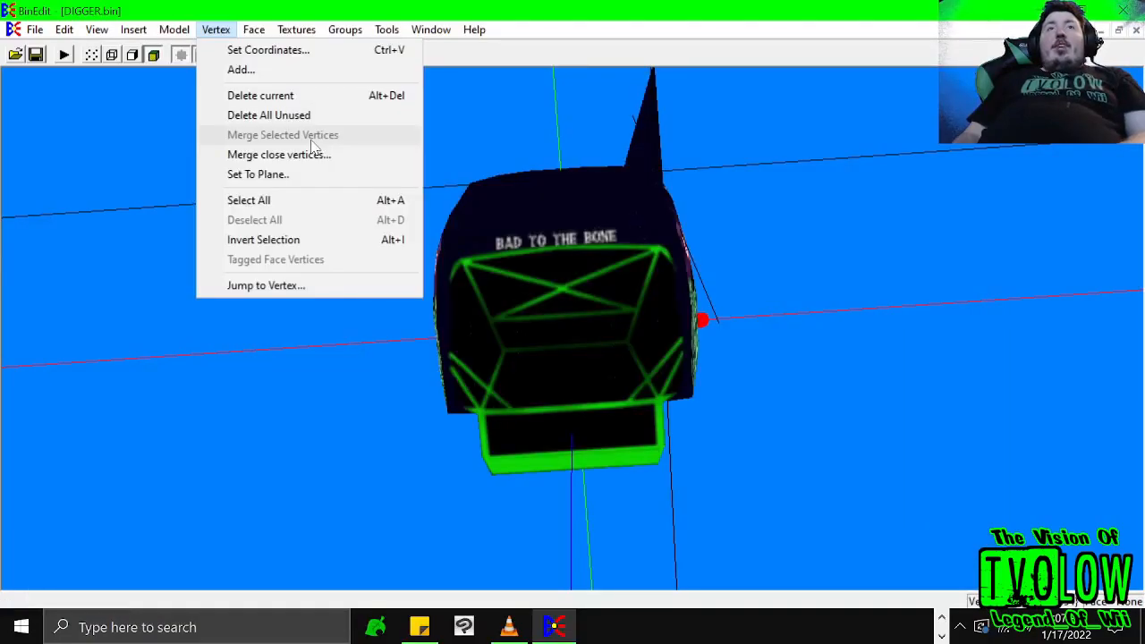
click(296, 174)
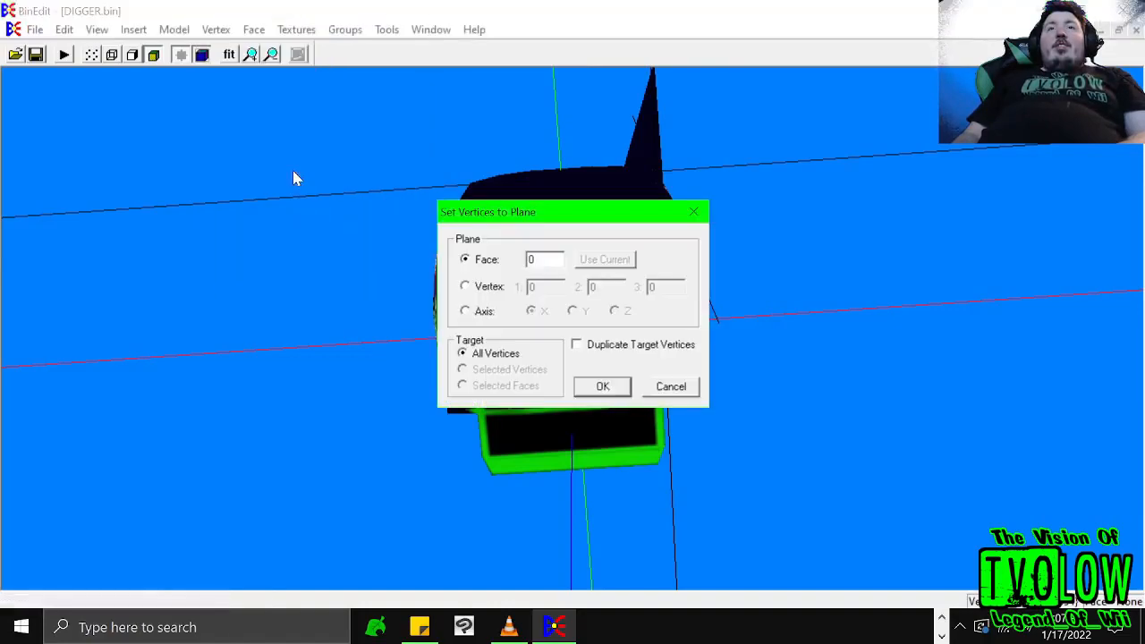
double_click(542, 259)
text(20)
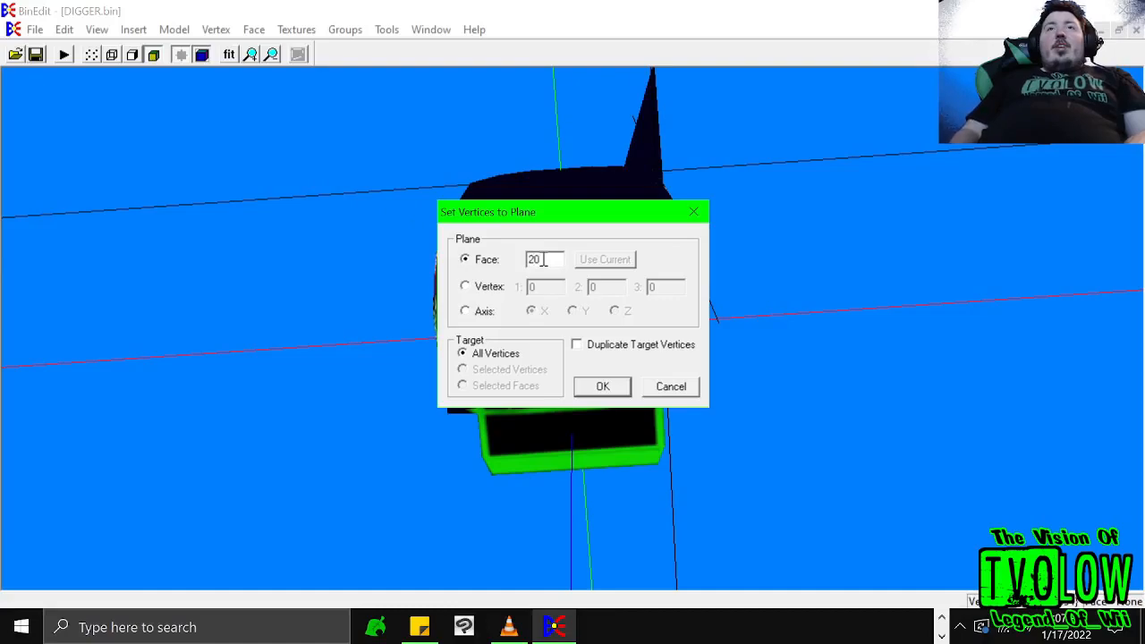
click(577, 344)
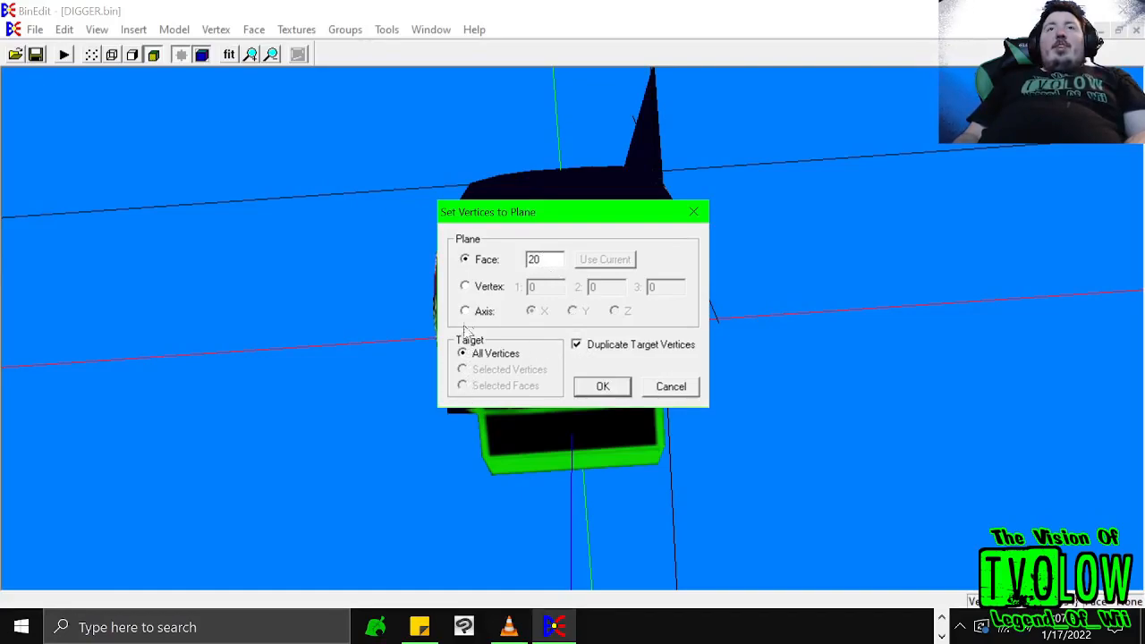
click(466, 288)
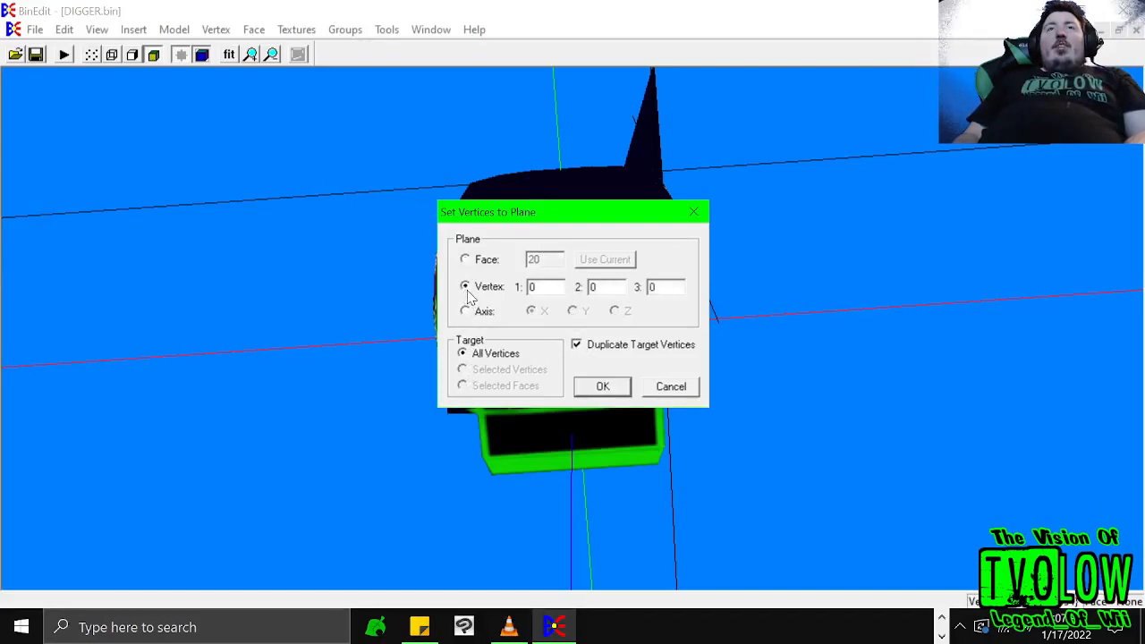
click(466, 317)
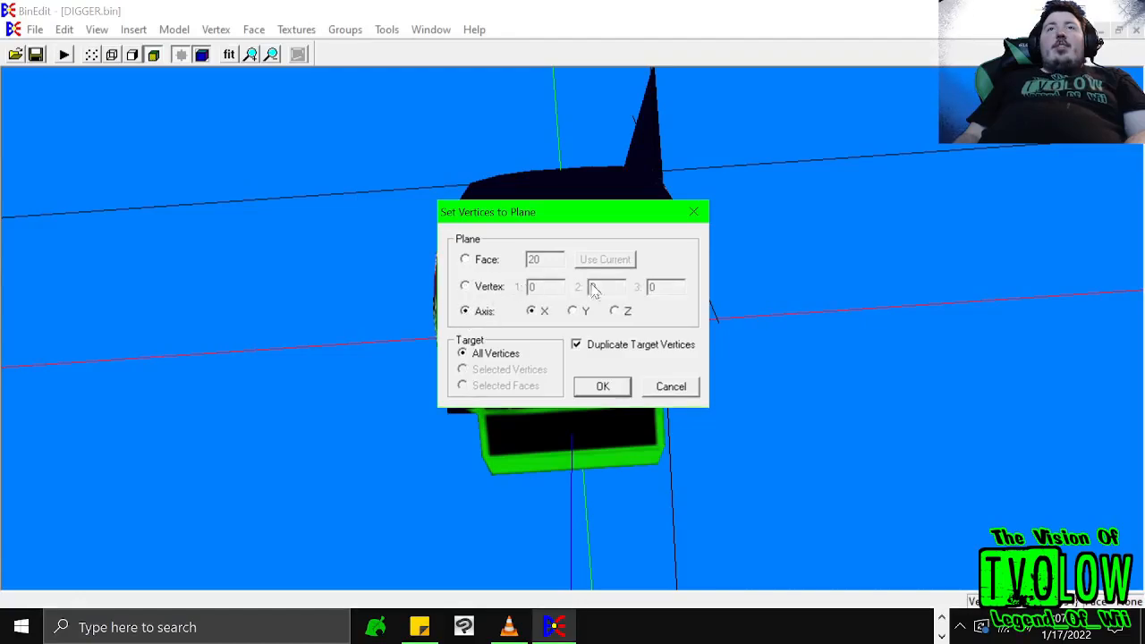
click(593, 387)
- Inspect the truck body in untextured solid and wireframe display, and return it to textured display
key(Right)
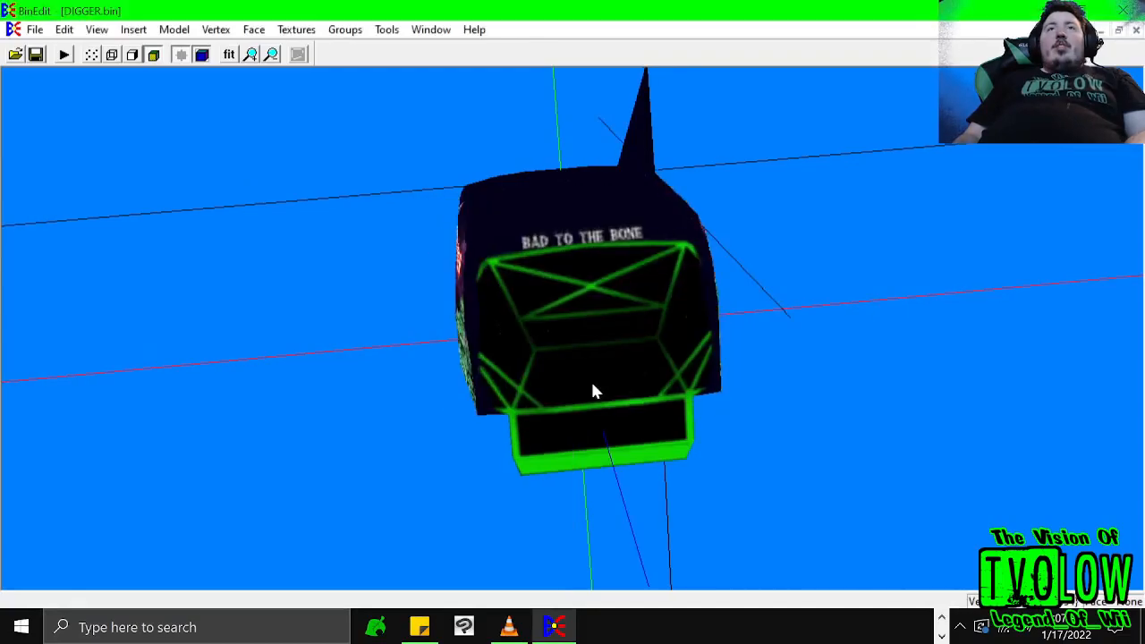
click(133, 55)
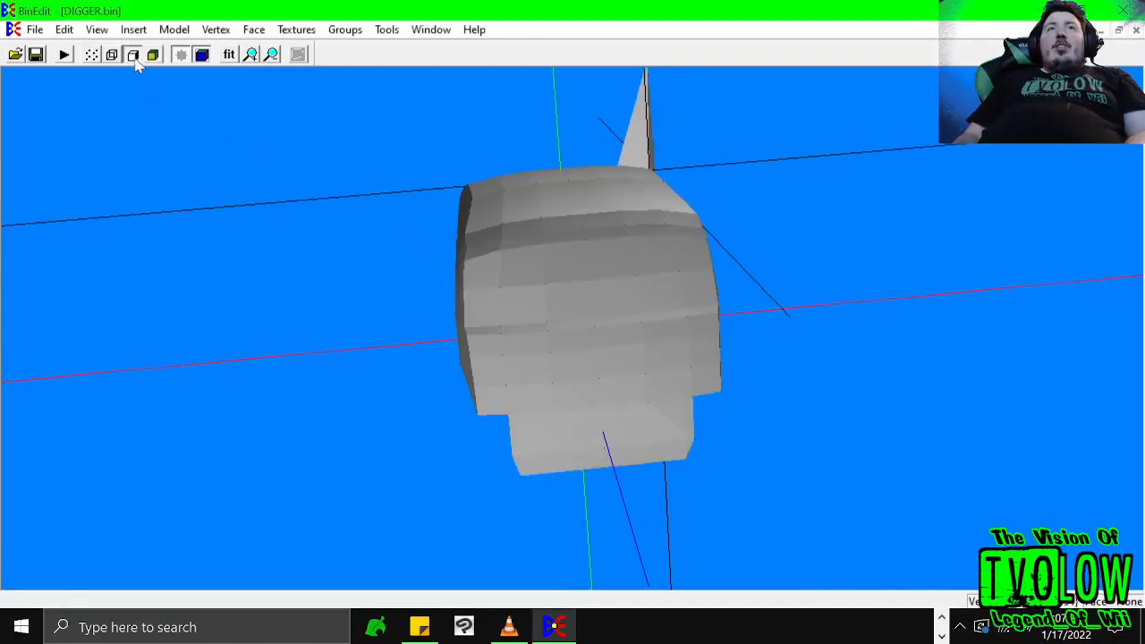
click(154, 56)
click(112, 54)
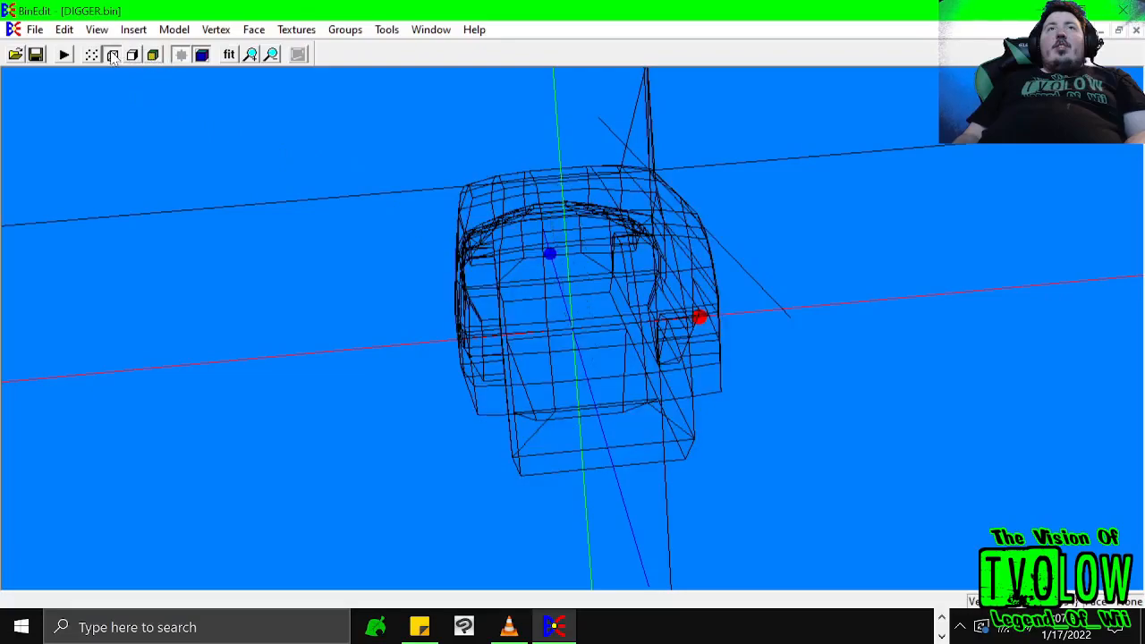
click(132, 54)
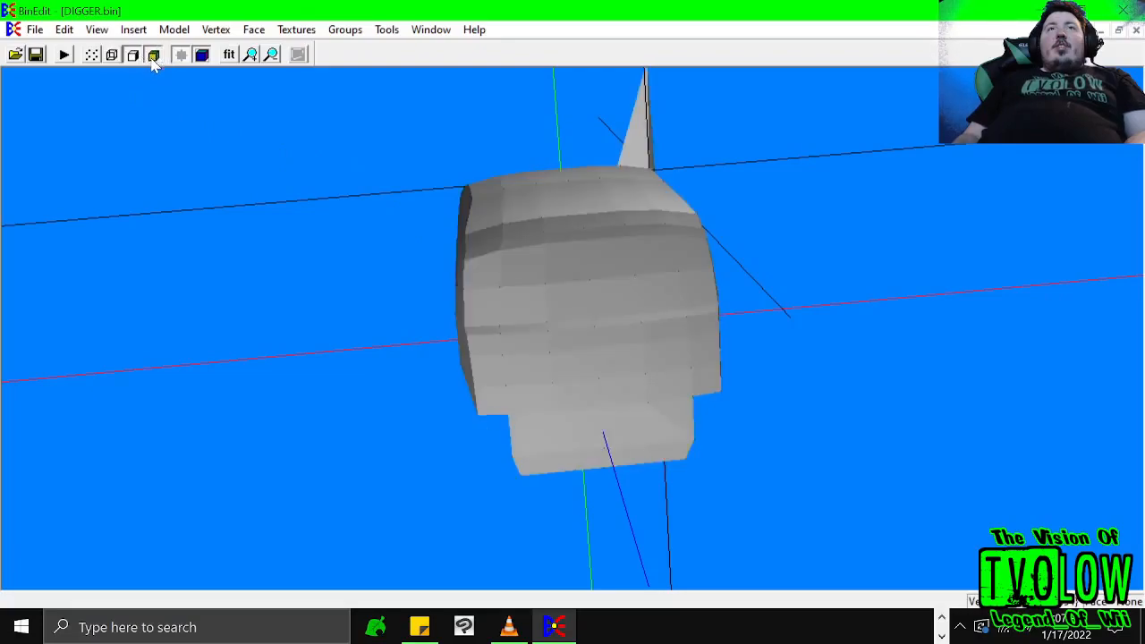
click(153, 56)
- Select all vertices of the truck body and inspect them in vertices-only display from several sides
click(214, 29)
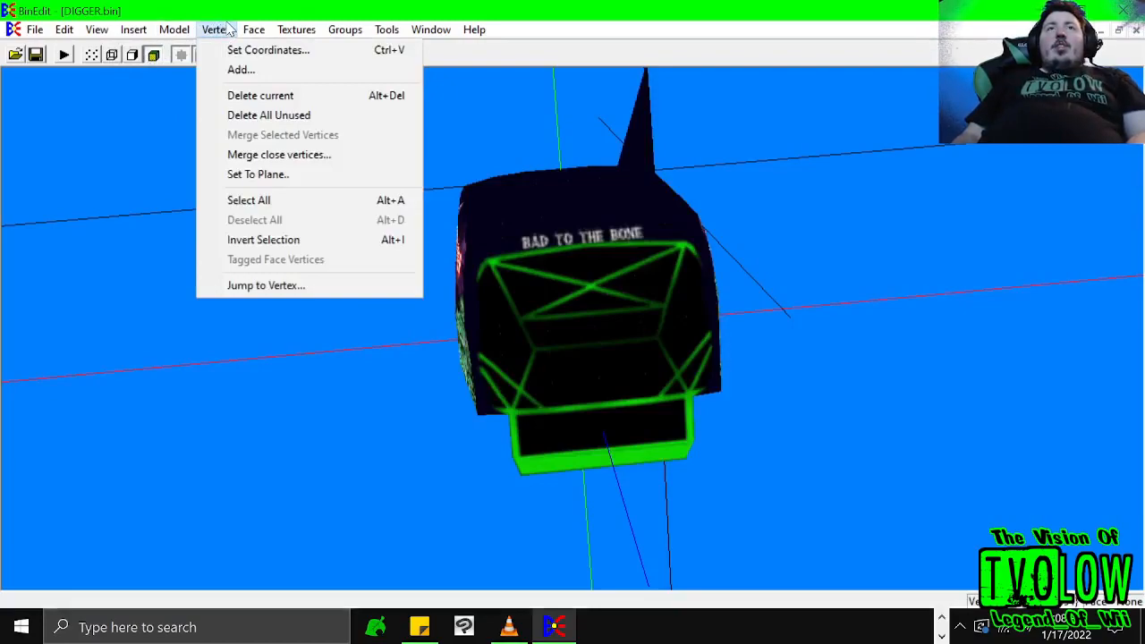
click(259, 203)
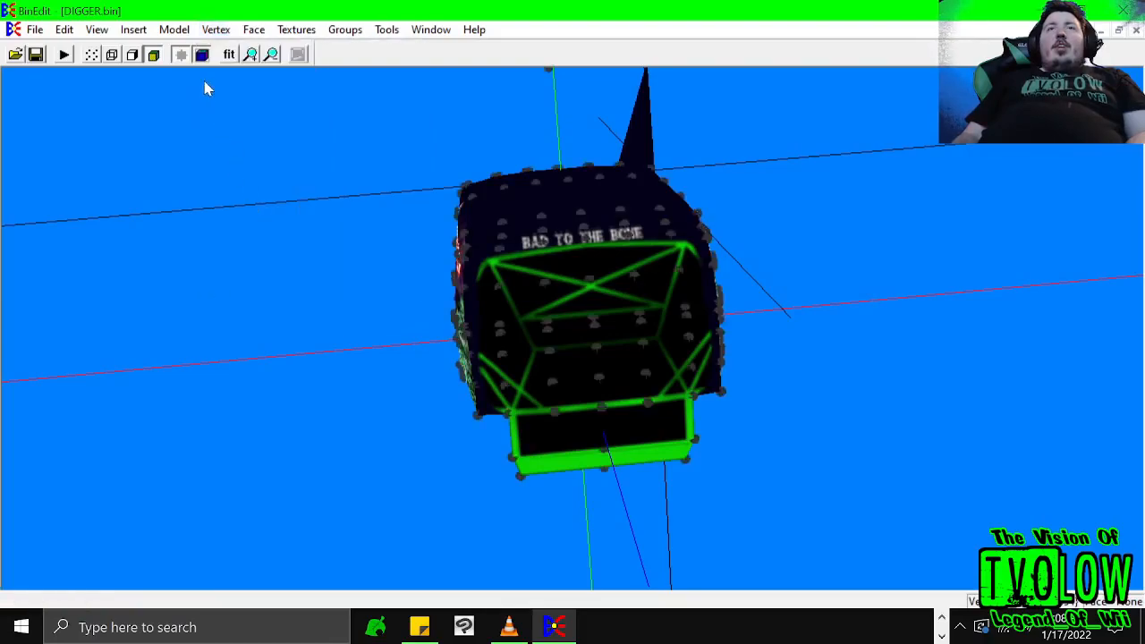
key(Right)
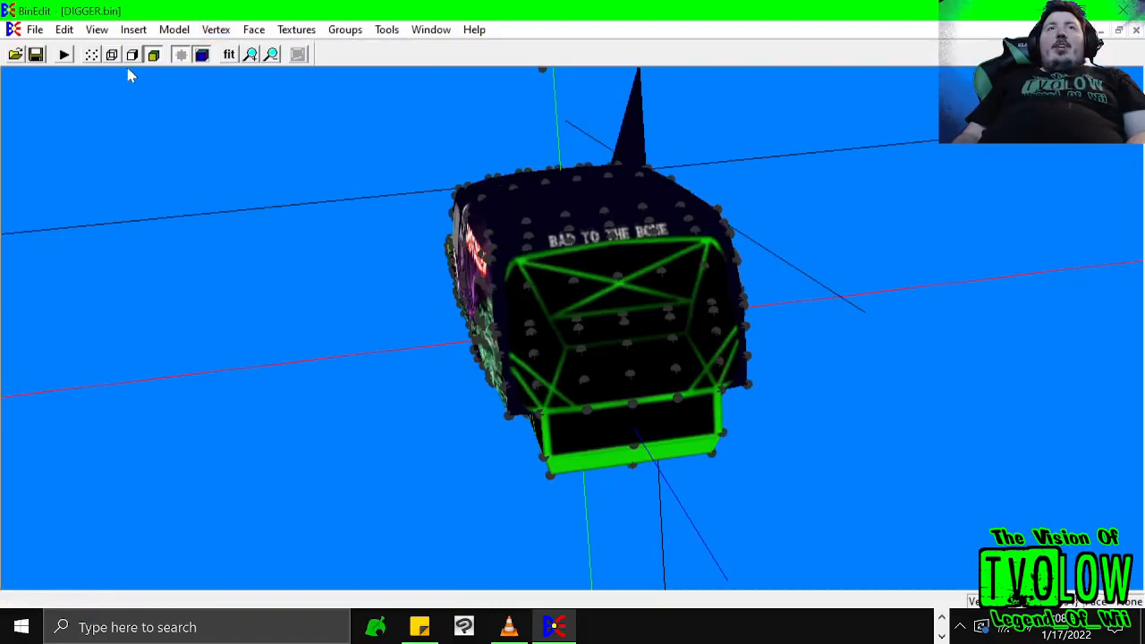
key(Right)
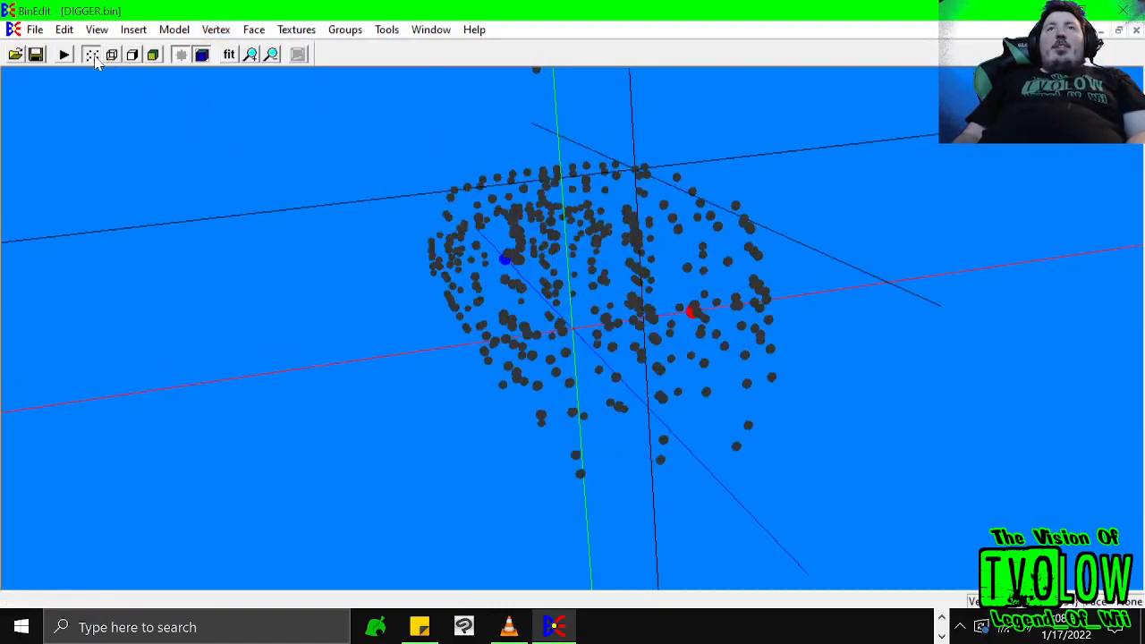
key(Right)
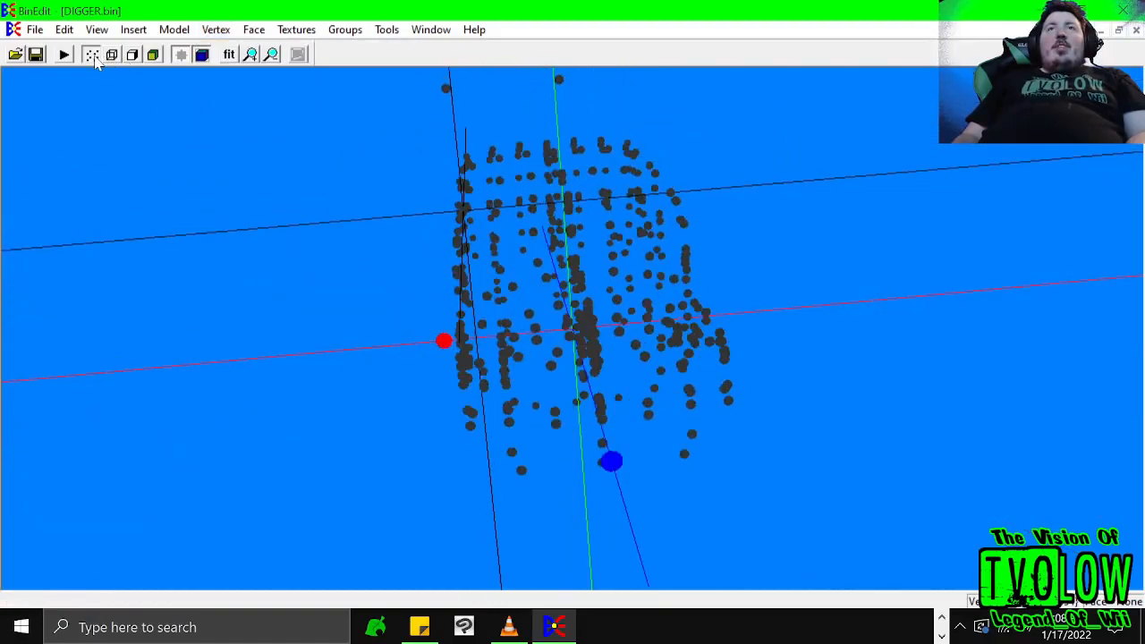
key(Right)
key(Right)
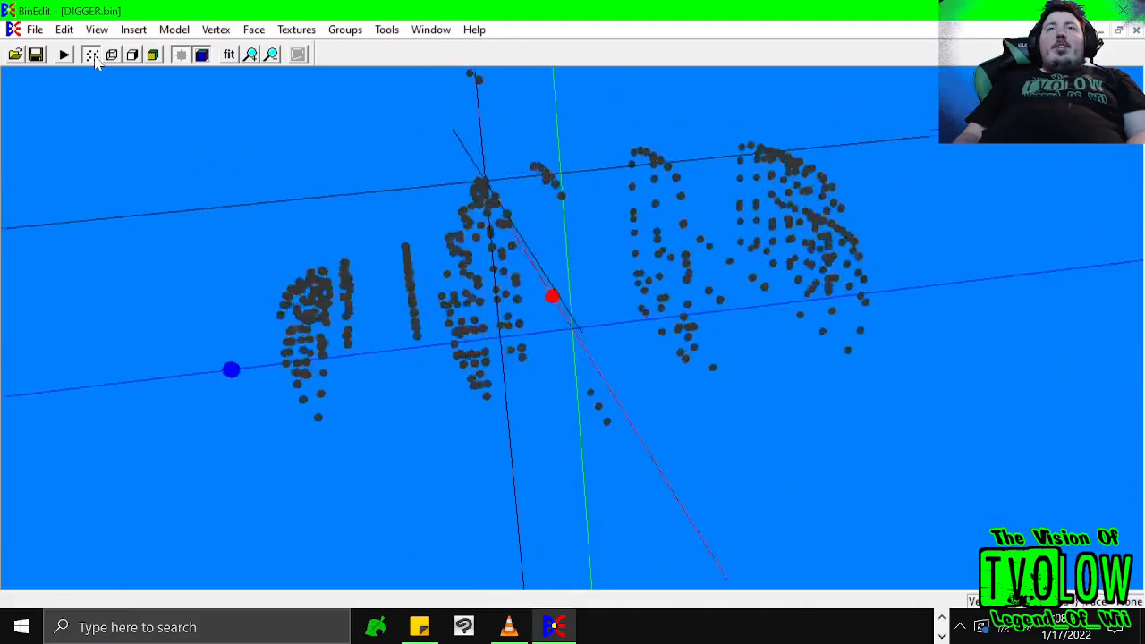
key(Right)
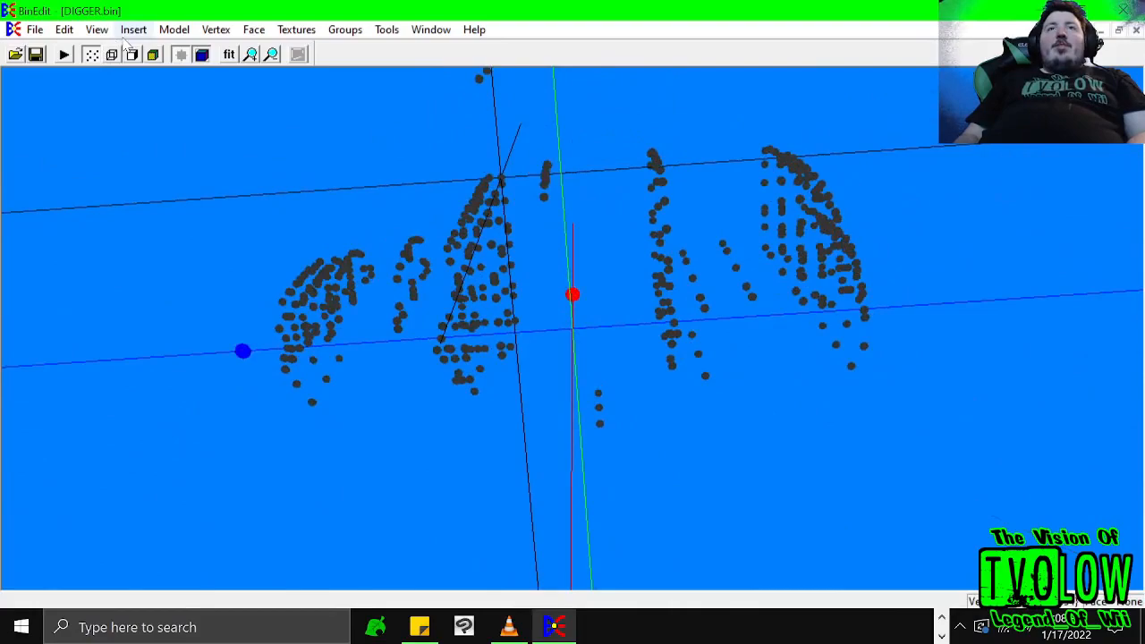
key(Right)
- Deselect all vertices, restoring the textured display, and invert the vertex selection
click(216, 29)
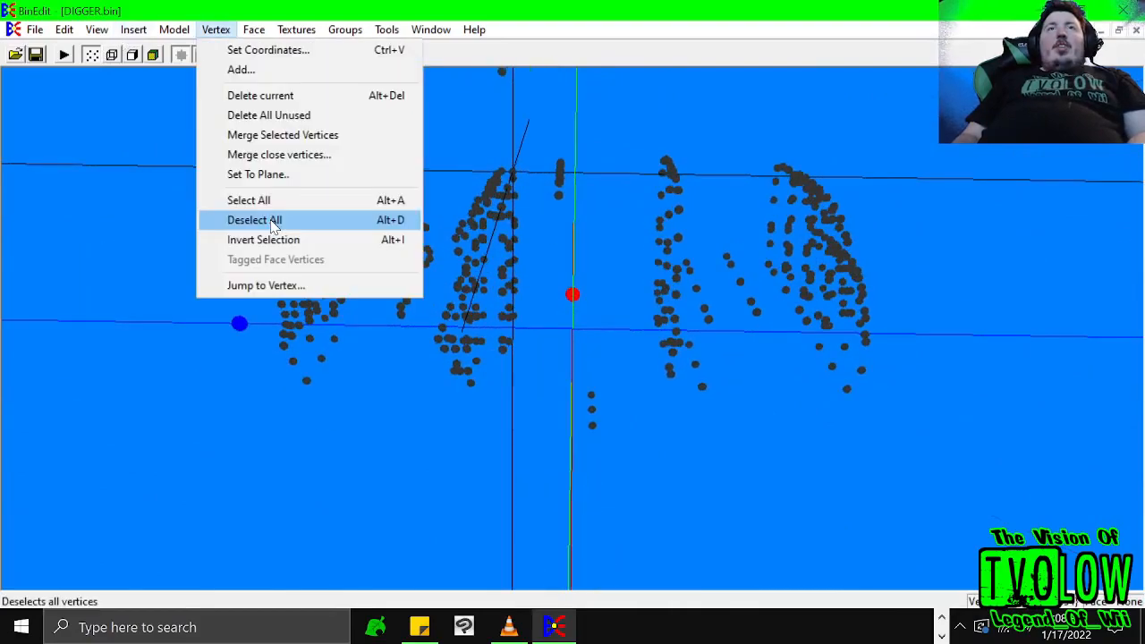
click(271, 220)
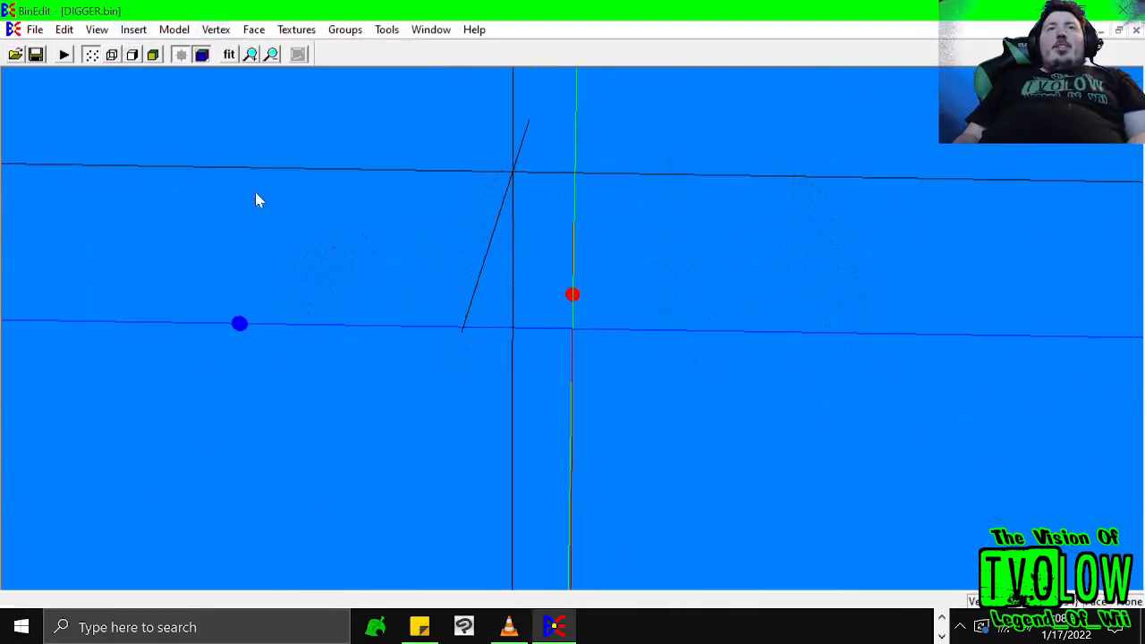
click(150, 59)
click(216, 30)
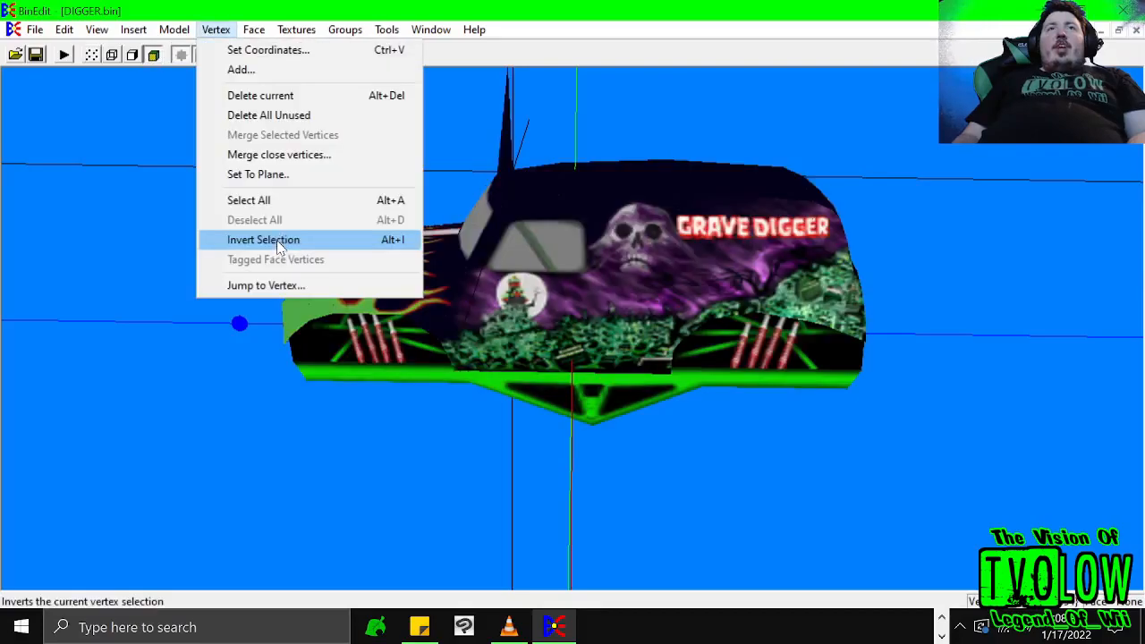
click(276, 240)
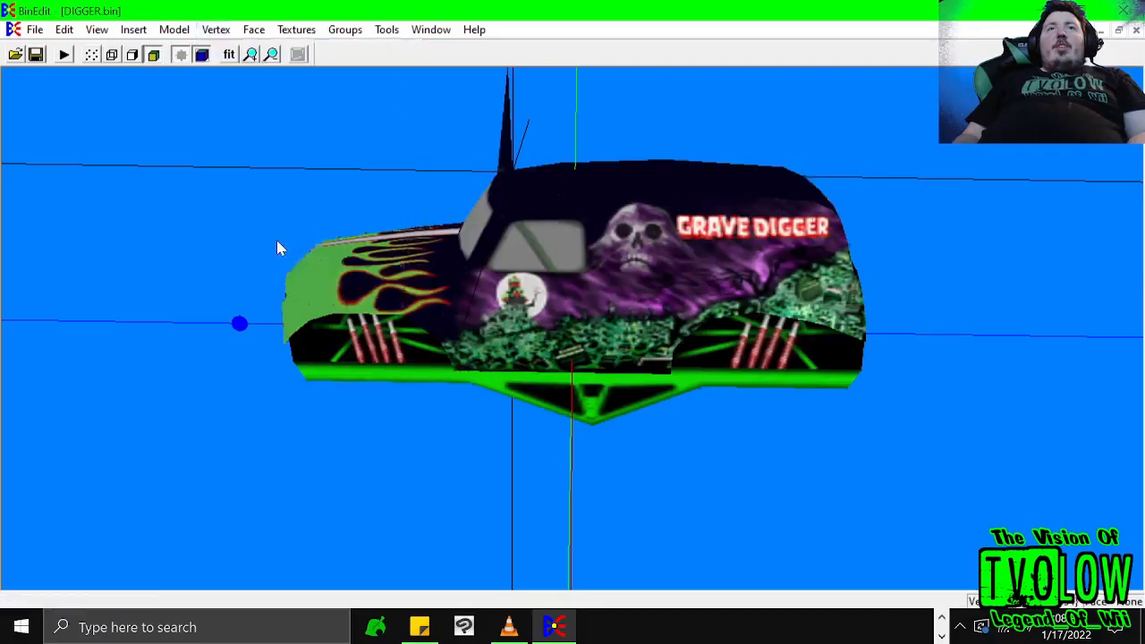
- Jump to face 20 and vertex 100 of the truck body
click(179, 32)
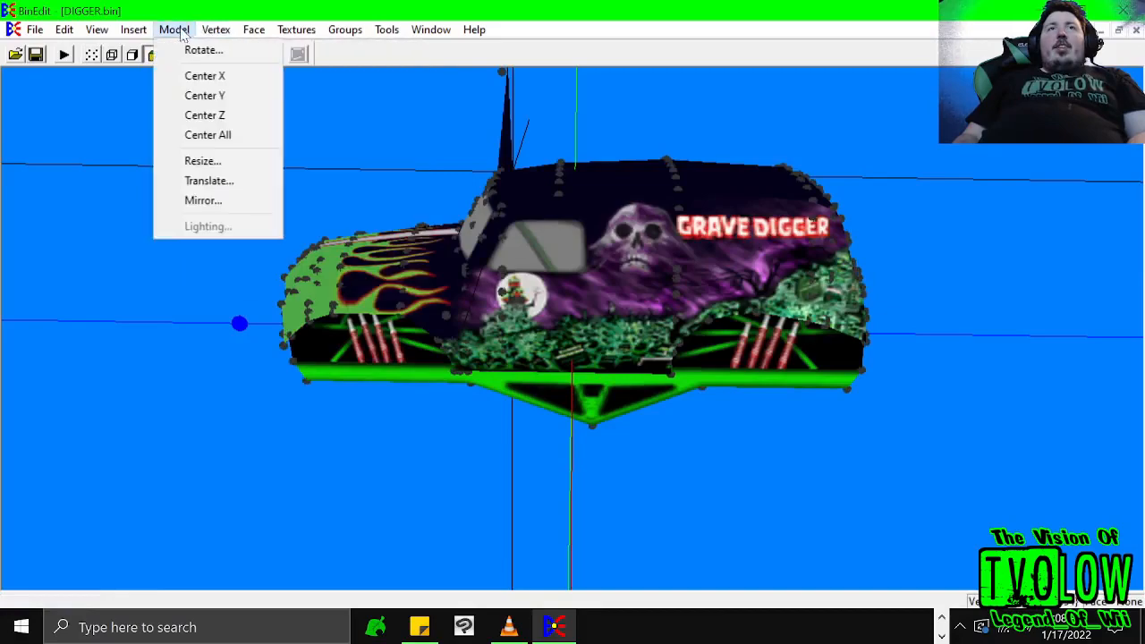
mouse_move(216, 29)
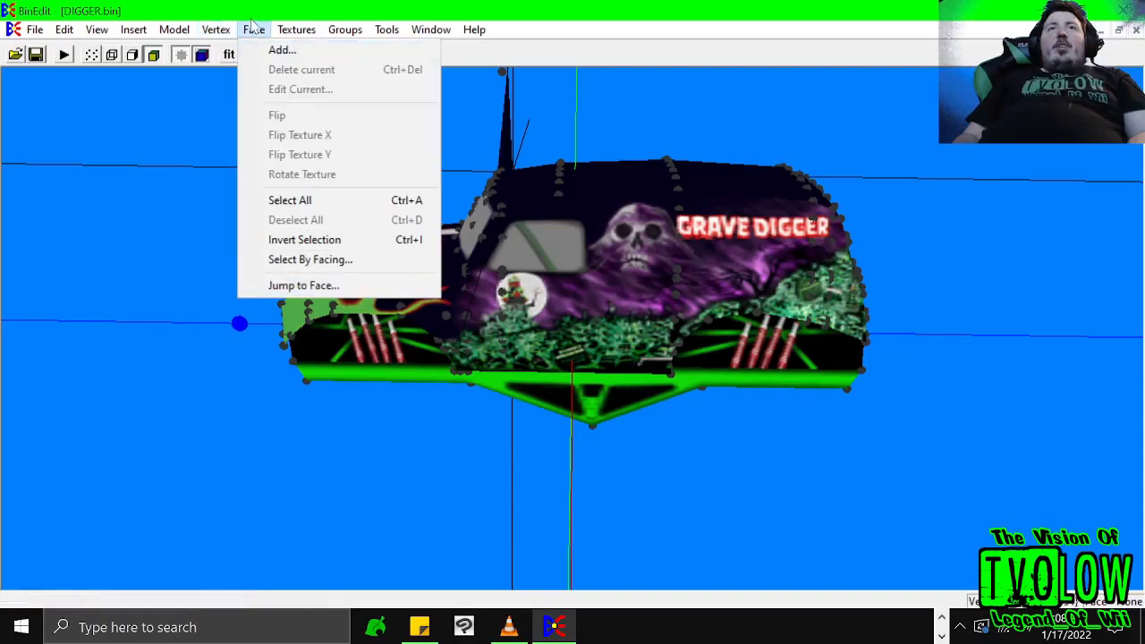
click(260, 285)
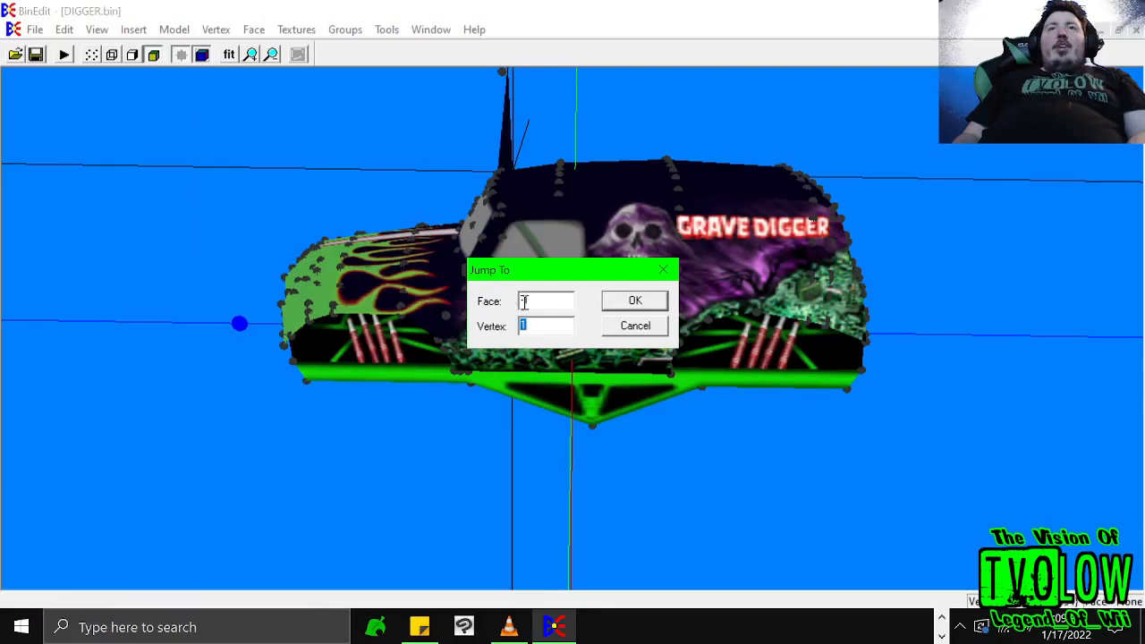
drag(539, 304, 483, 302)
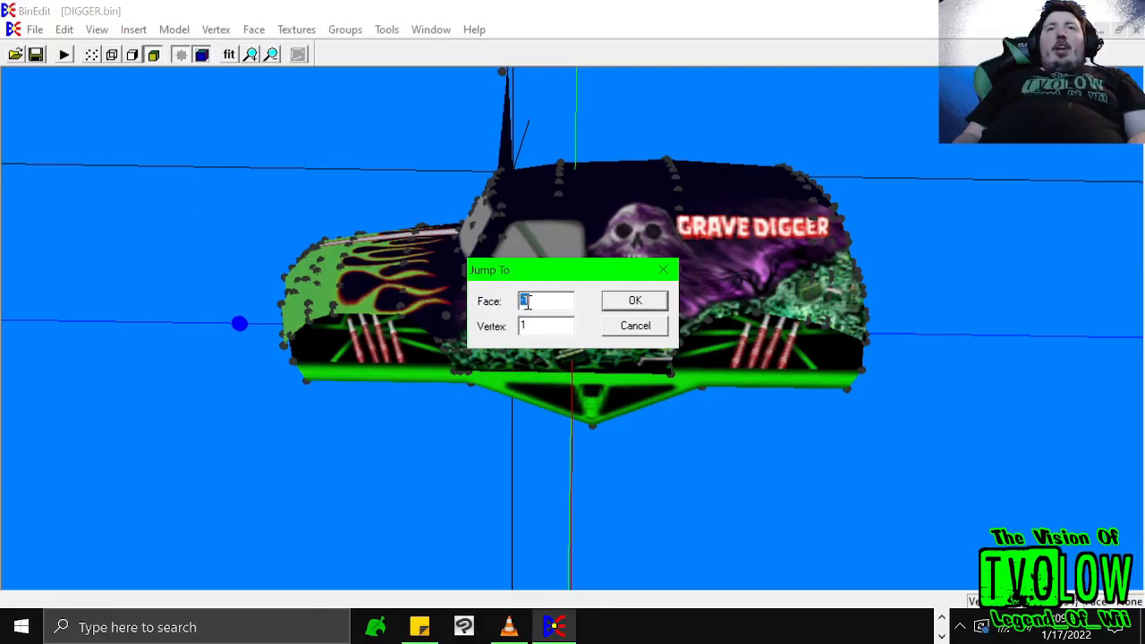
text(20)
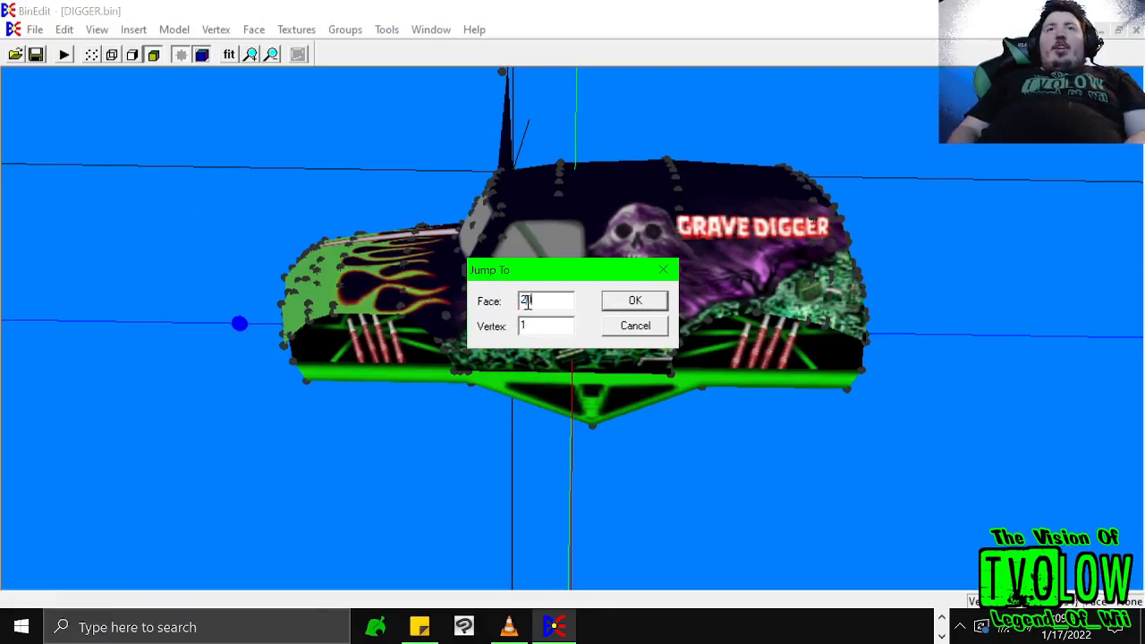
double_click(535, 326)
text(100)
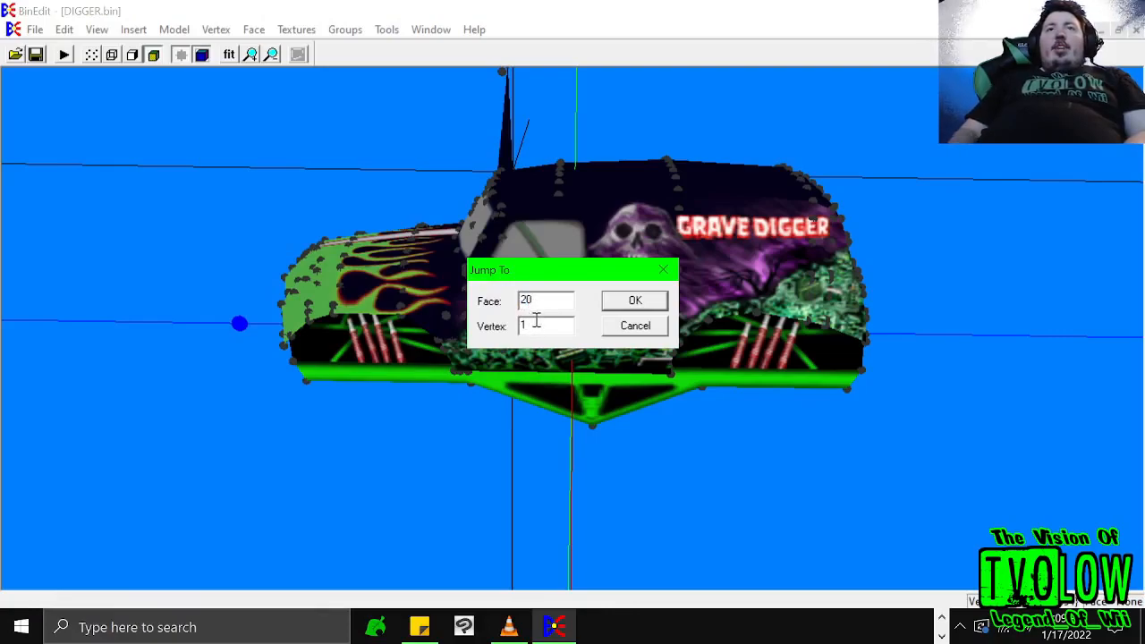
click(632, 301)
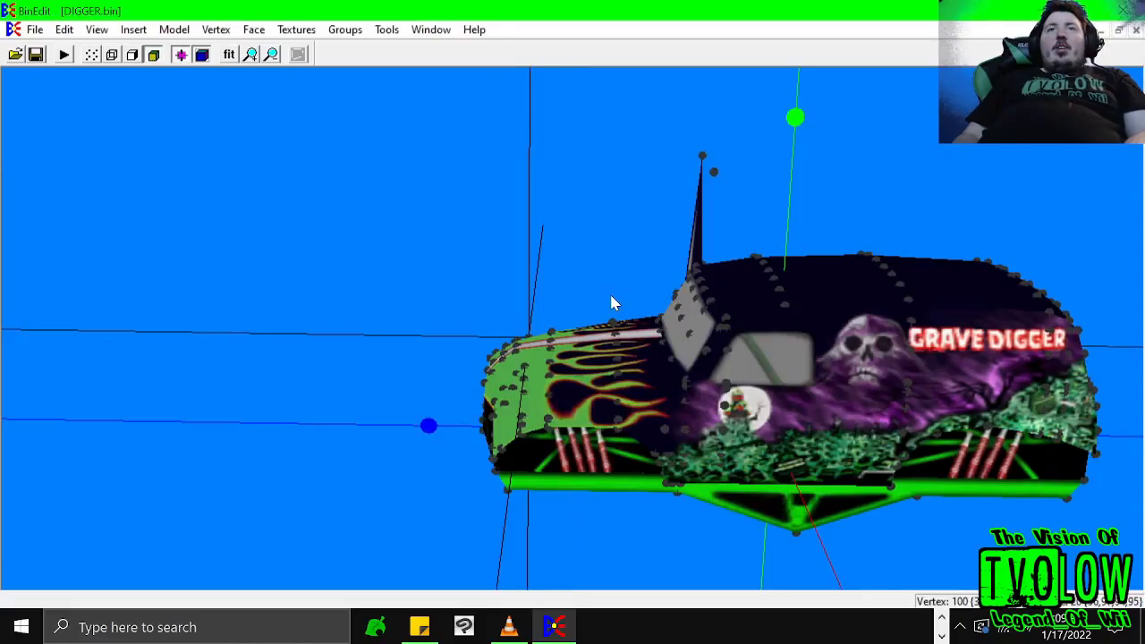
- Examine the selected face on the truck body in untextured solid display from the front and both sides
key(Right)
key(Right)
key(Right)
key(Right)
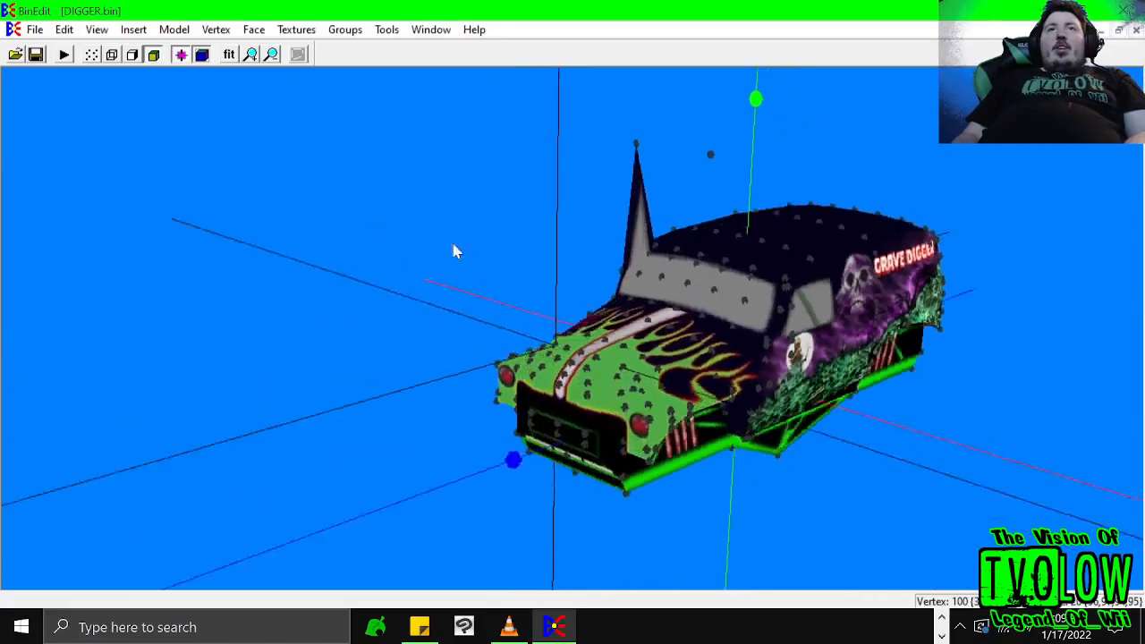
click(133, 57)
key(Right)
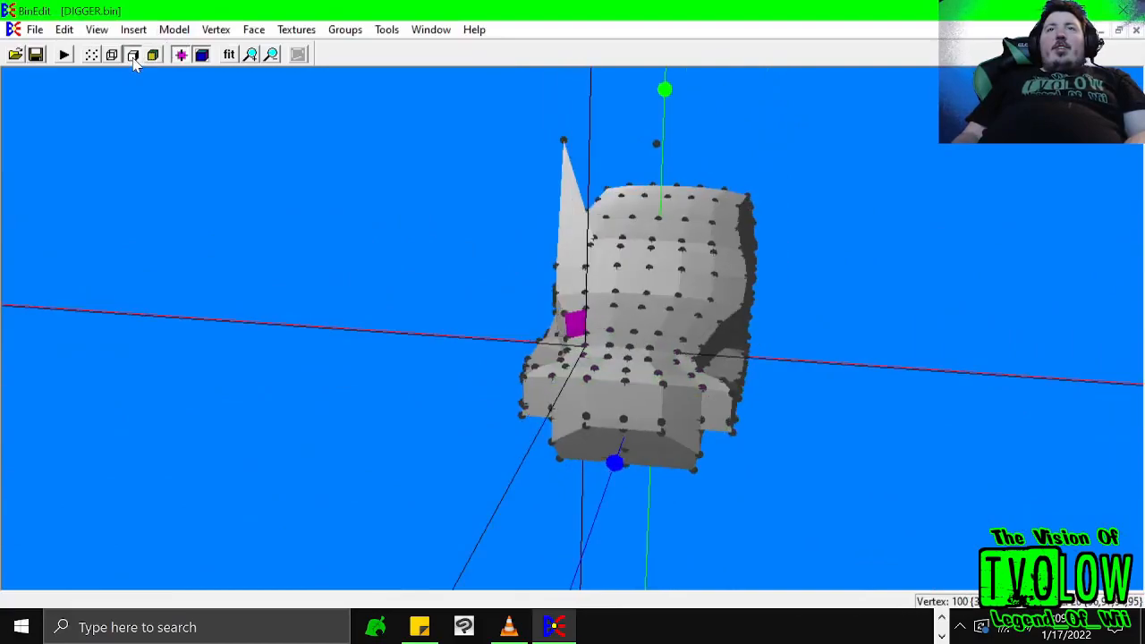
key(Right)
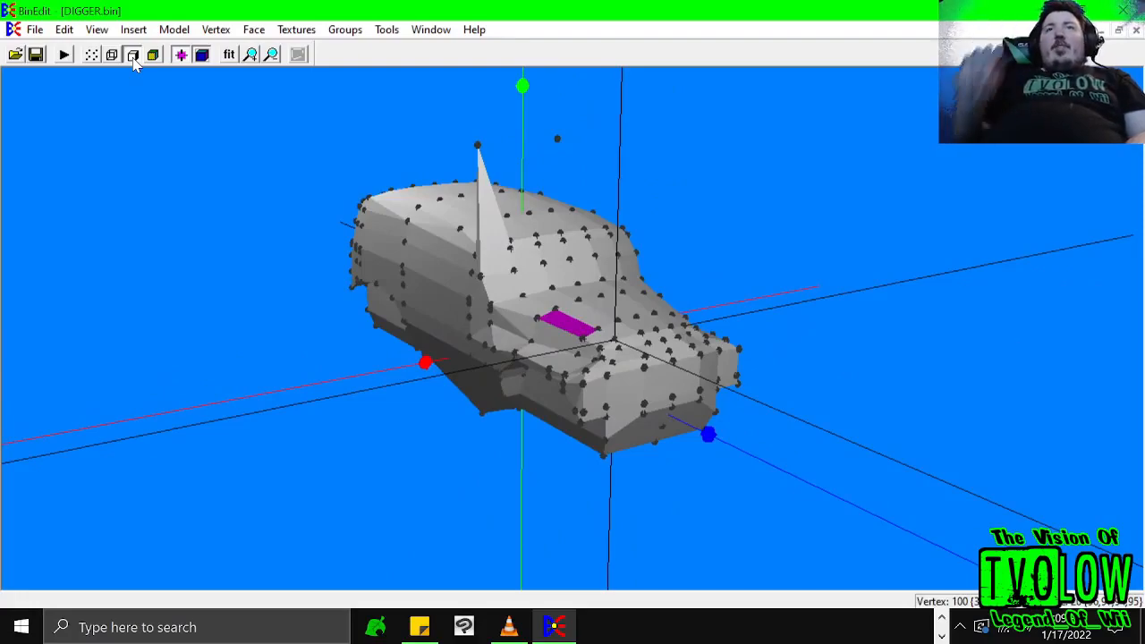
click(216, 30)
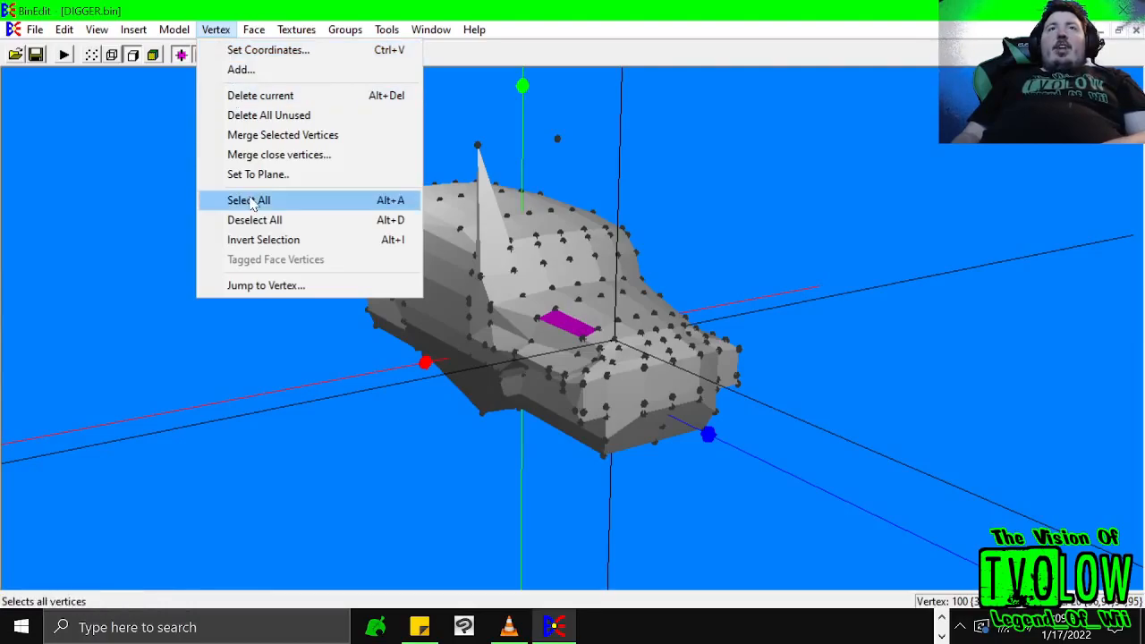
click(274, 247)
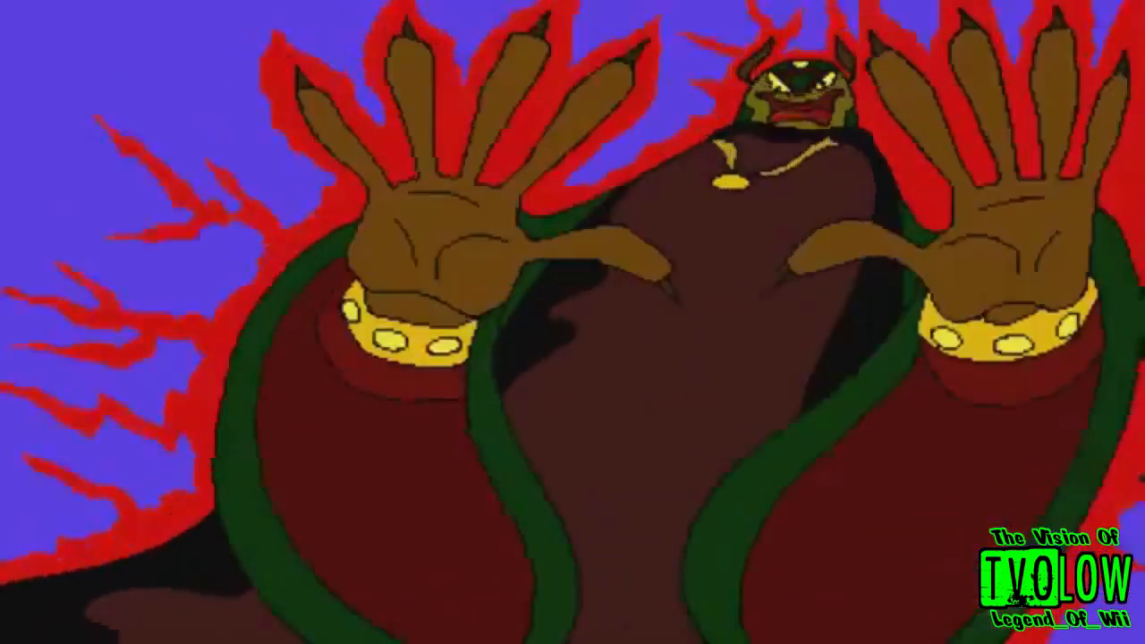
- Add a new face through vertices 0, 3, 5 and 6 with face type 0x29 Shiny Texture (MTM2)
click(254, 29)
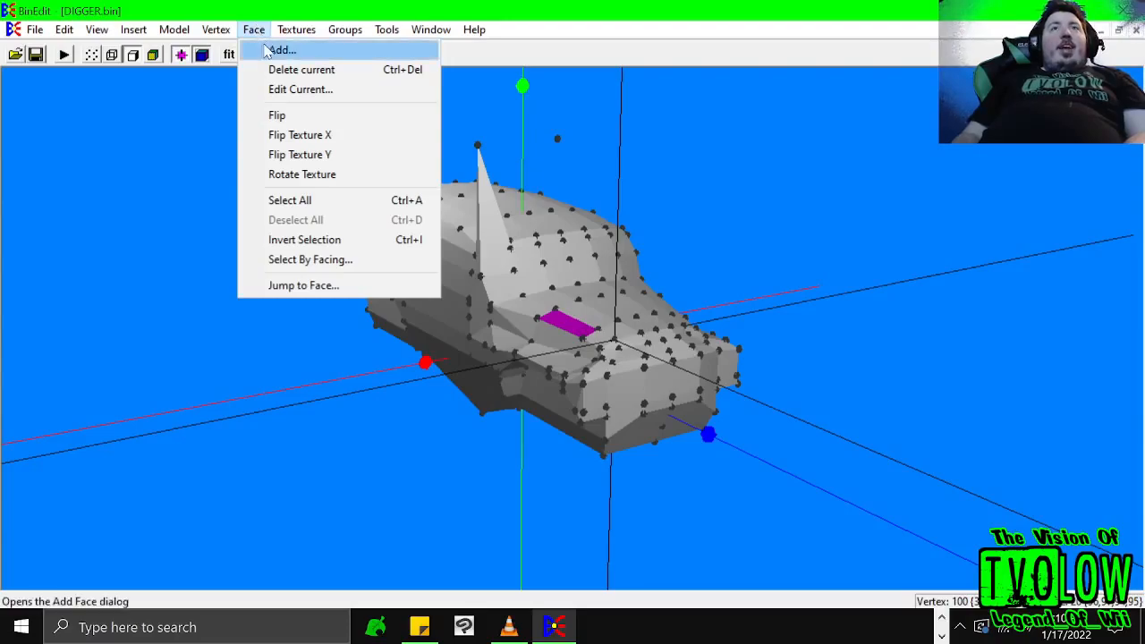
click(268, 55)
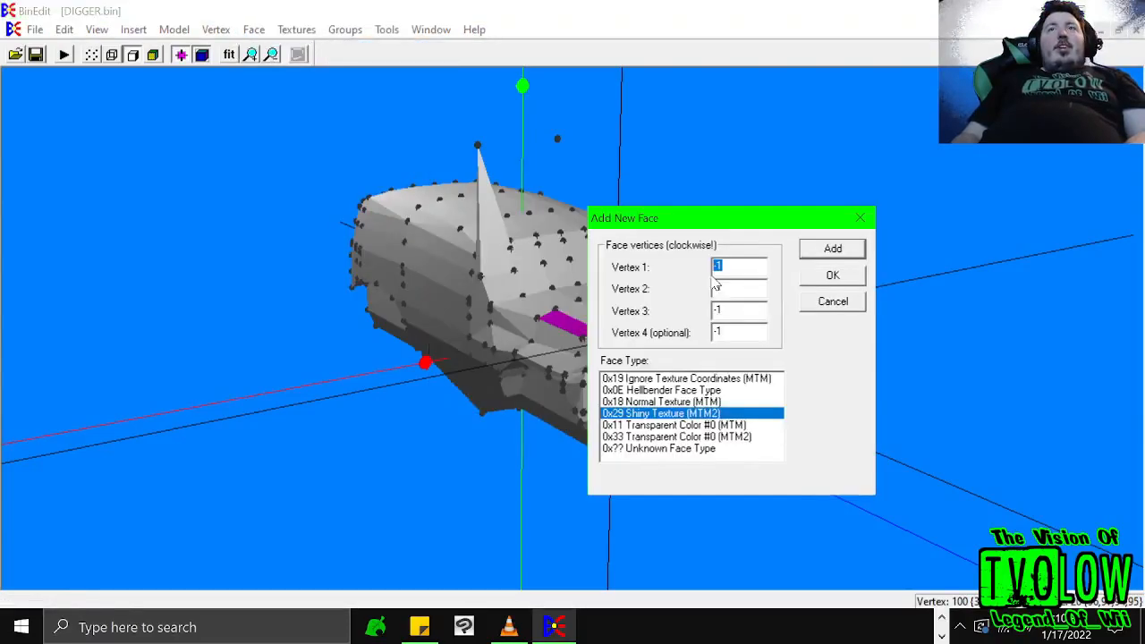
text(9)
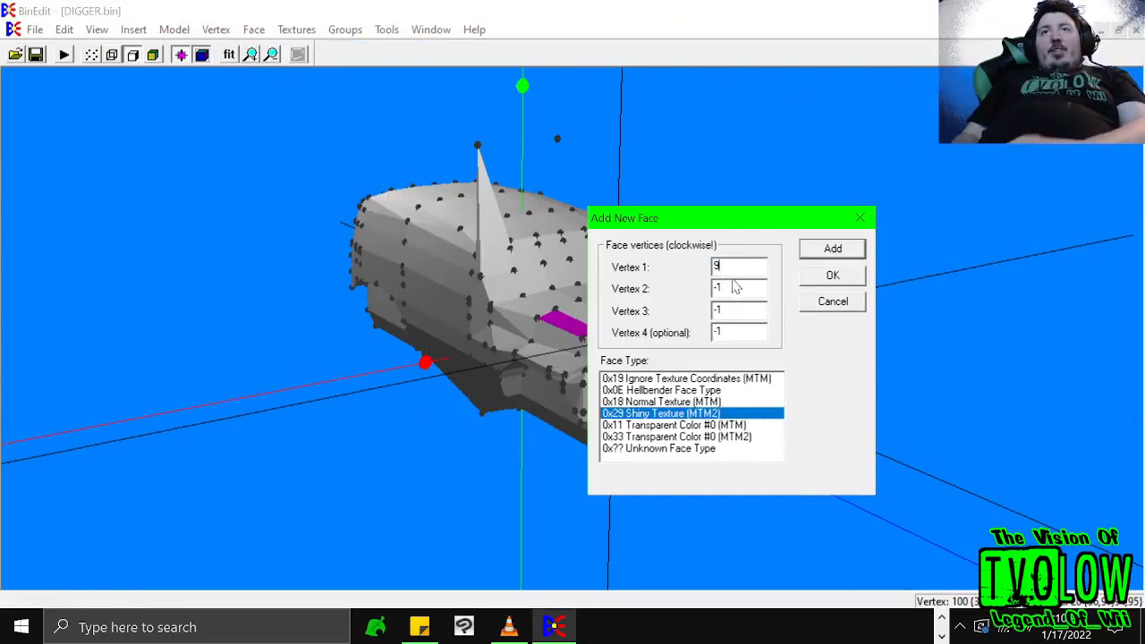
key(BackSpace)
text(0)
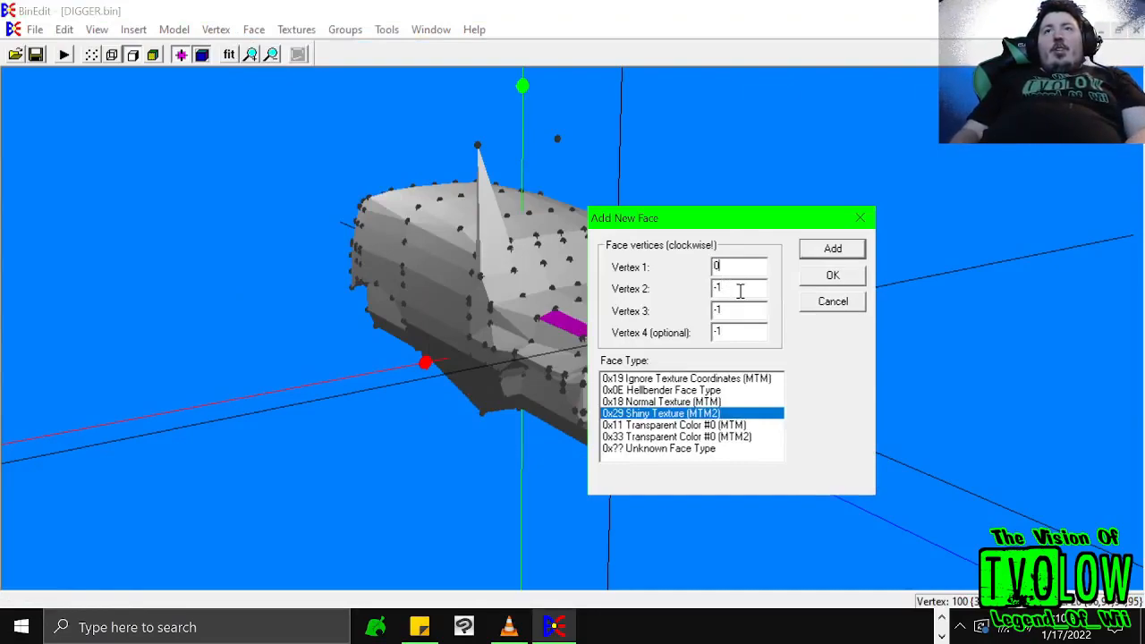
key(Tab)
text(3)
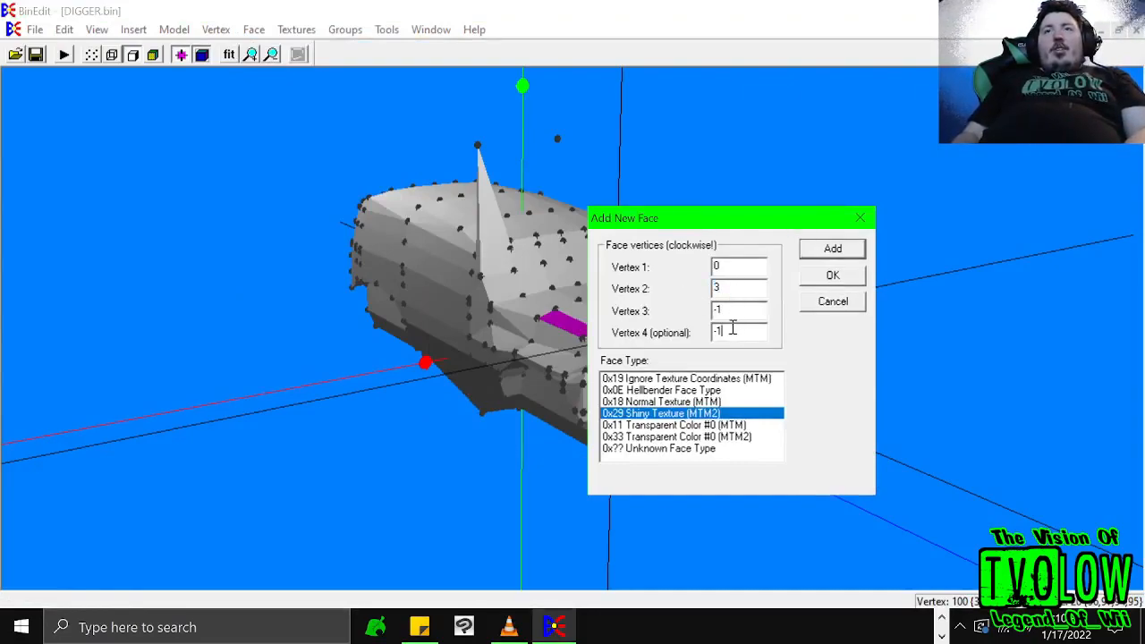
key(Tab)
text(3)
key(BackSpace)
text(5)
key(Tab)
text(6)
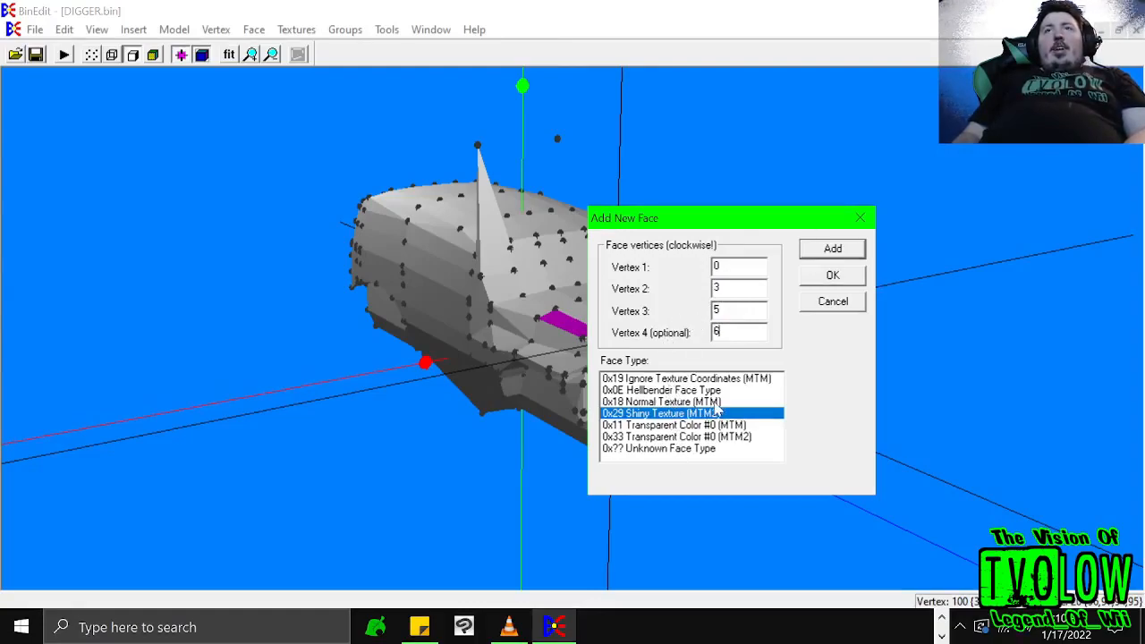
click(814, 251)
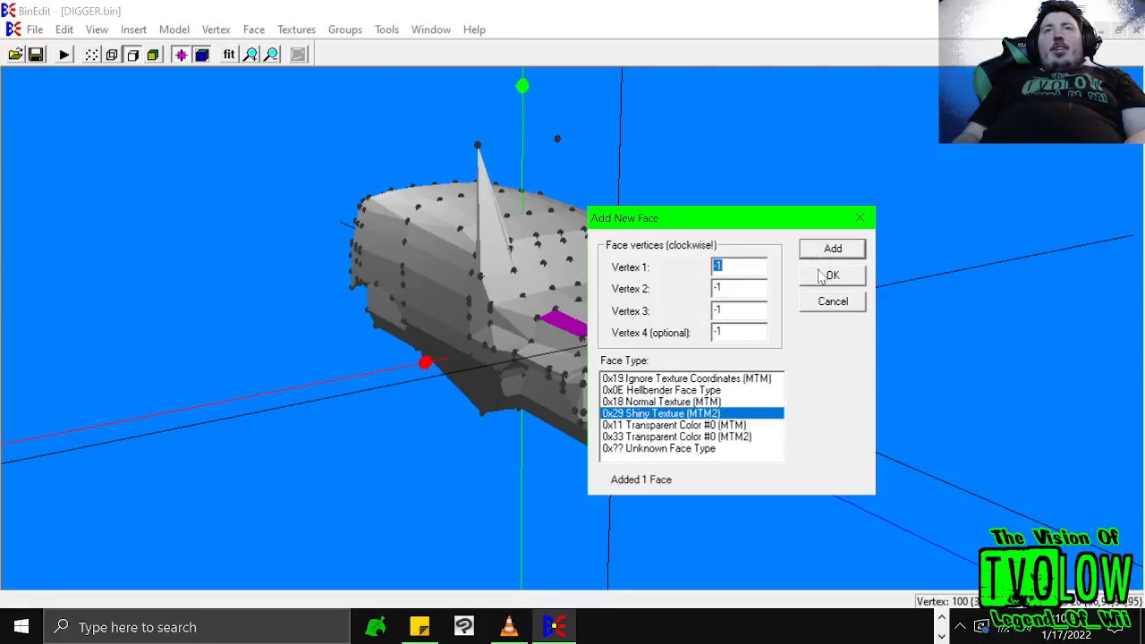
click(817, 273)
- Inspect the truck body with the added face from the front, side and rear
key(Left)
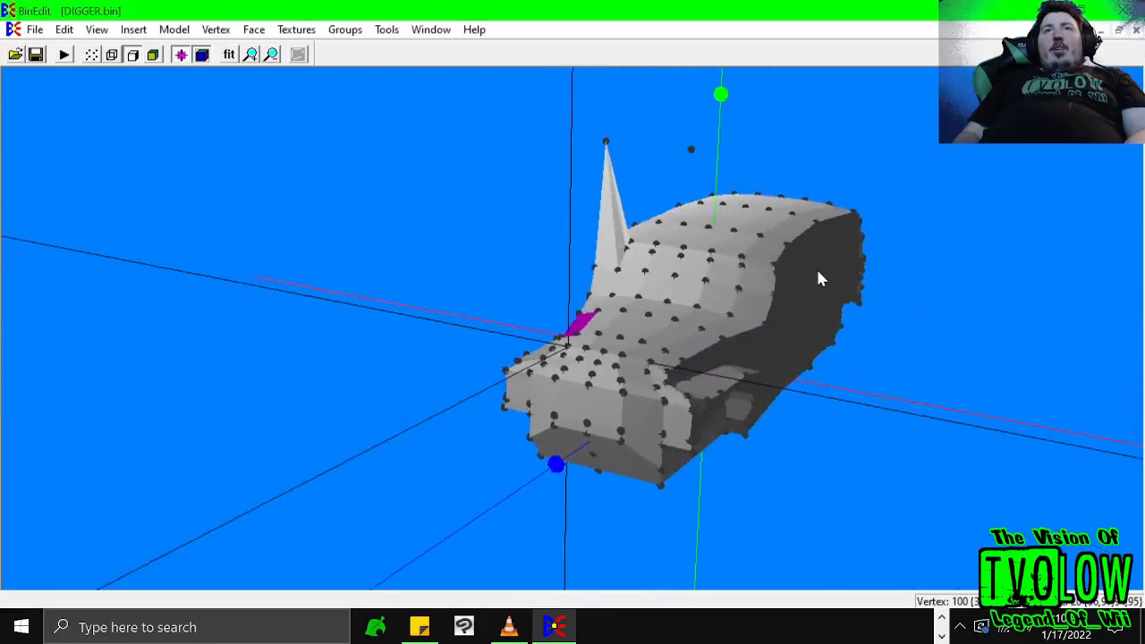
key(Left)
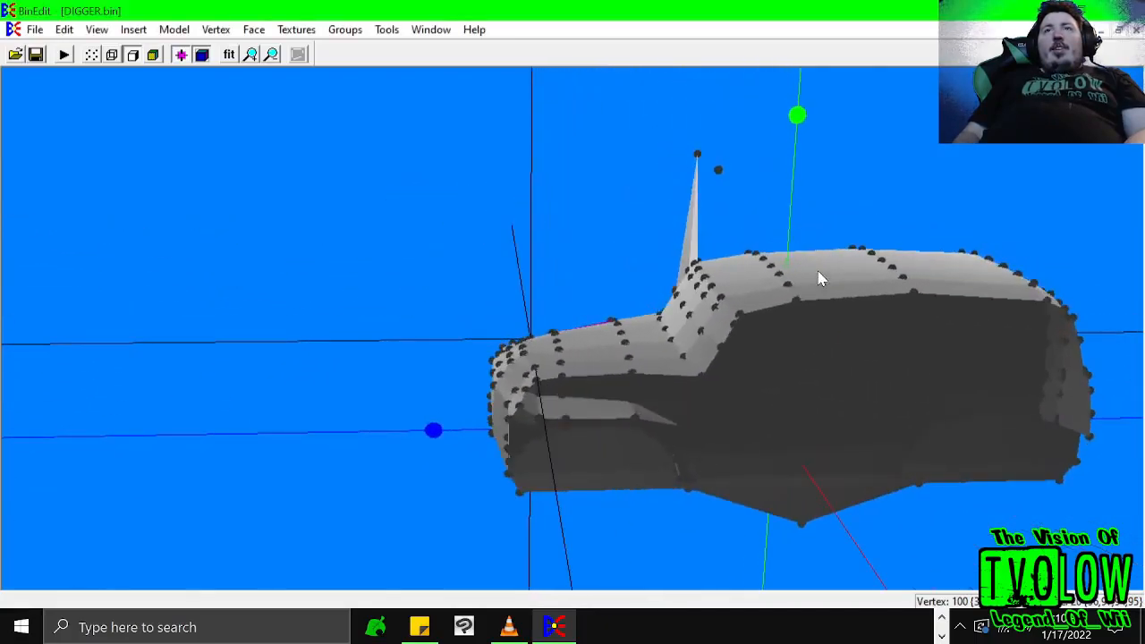
key(Left)
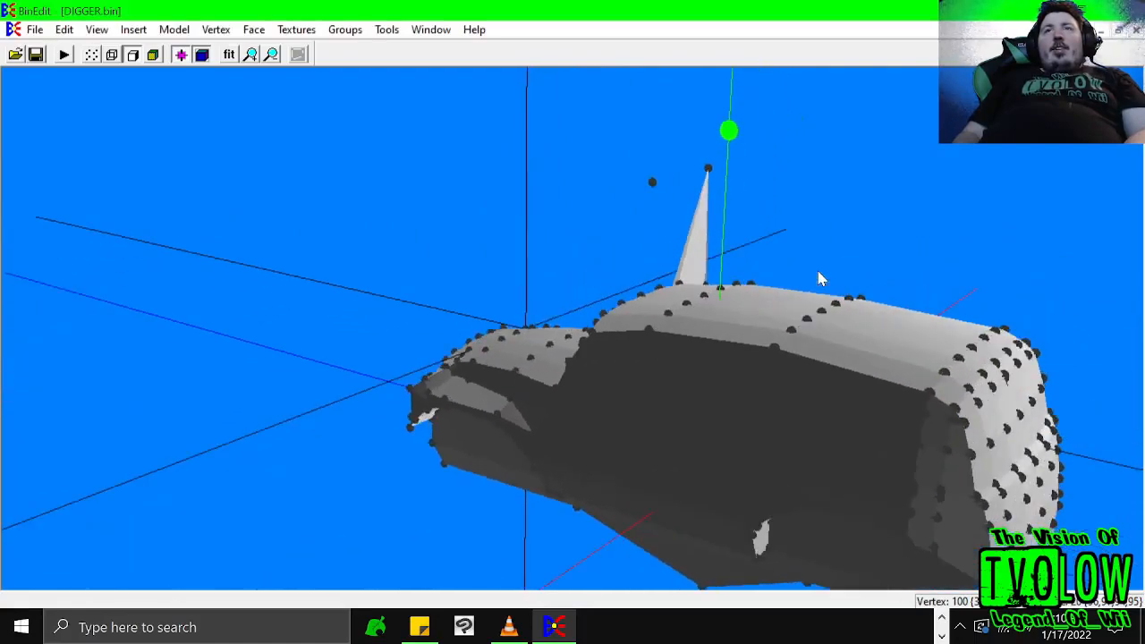
key(Left)
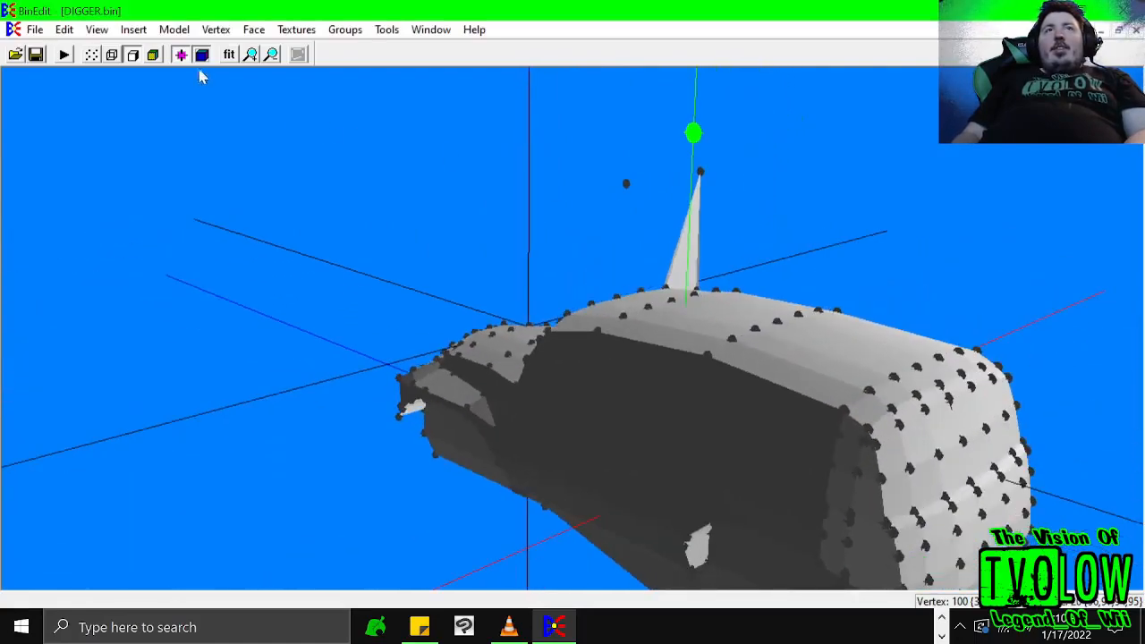
- Return the truck body to textured display and delete the current face
click(154, 54)
click(254, 29)
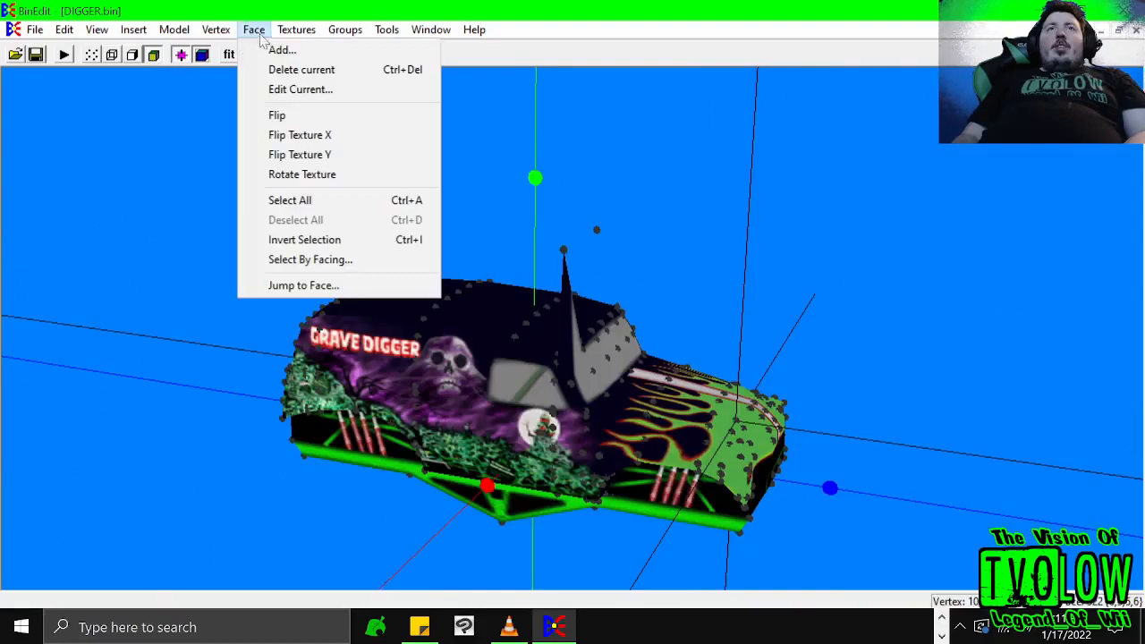
click(288, 75)
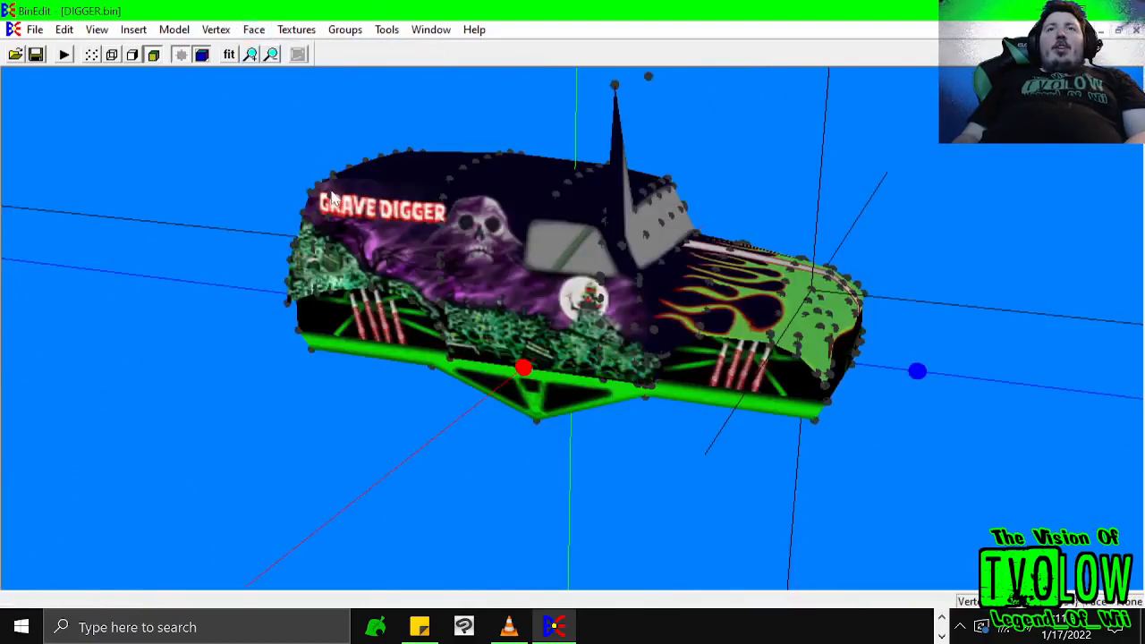
- Select a face at the rear side edge of the roof and show the truck body in untextured solid display
key(Right)
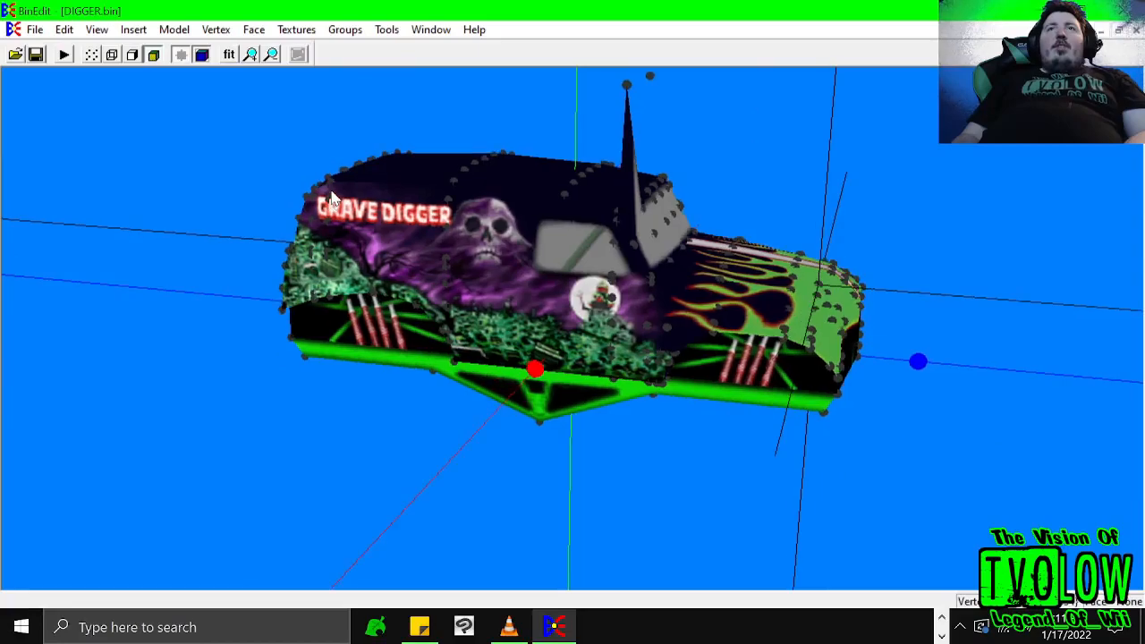
key(Right)
key(Right)
key(Right)
key(Right)
key(Right)
key(Right)
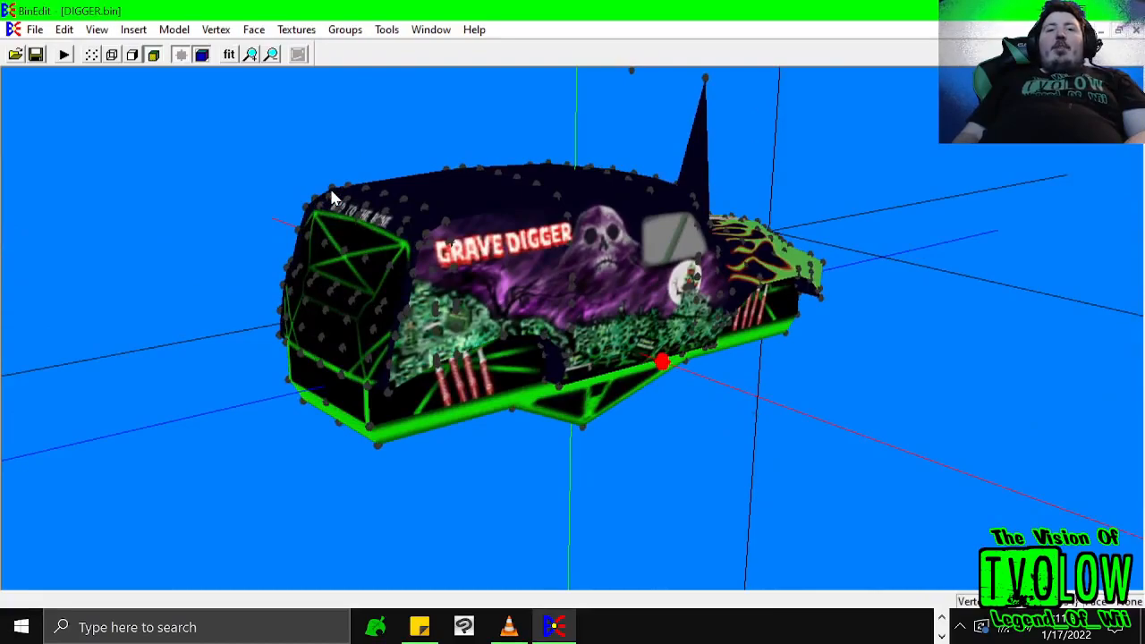
key(Right)
key(Right)
key(Right)
key(Right)
key(Right)
key(Right)
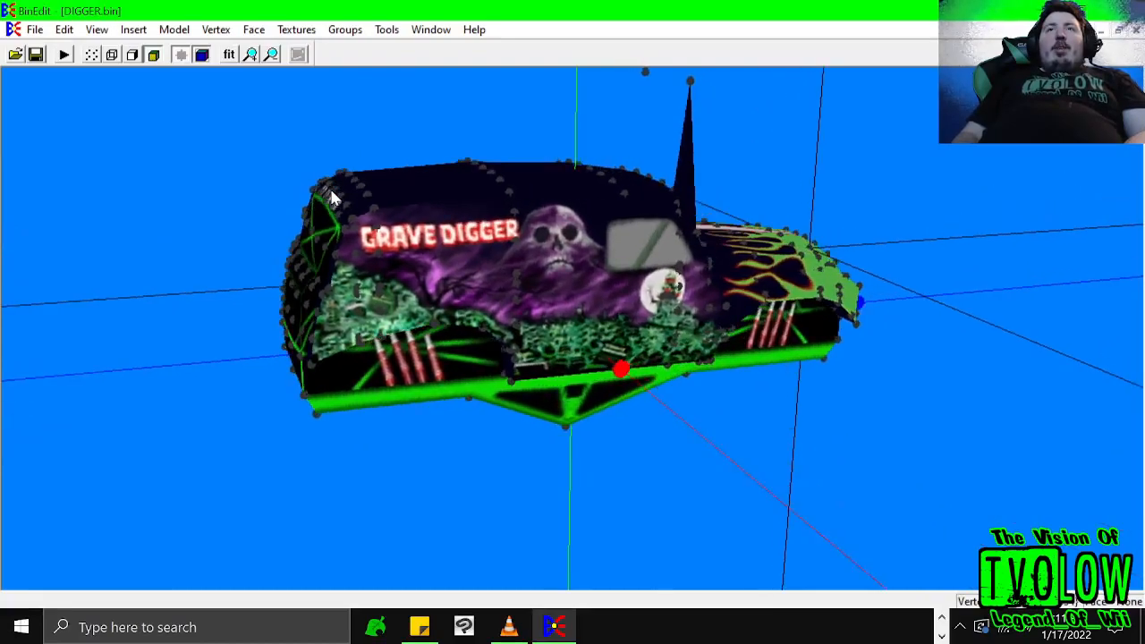
click(331, 191)
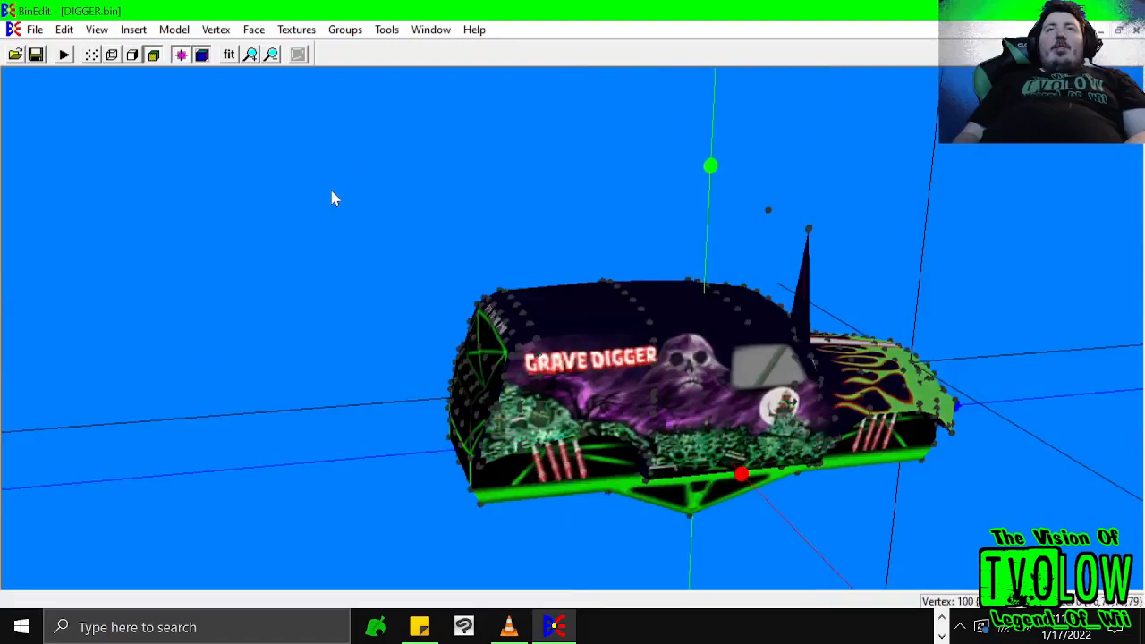
click(133, 55)
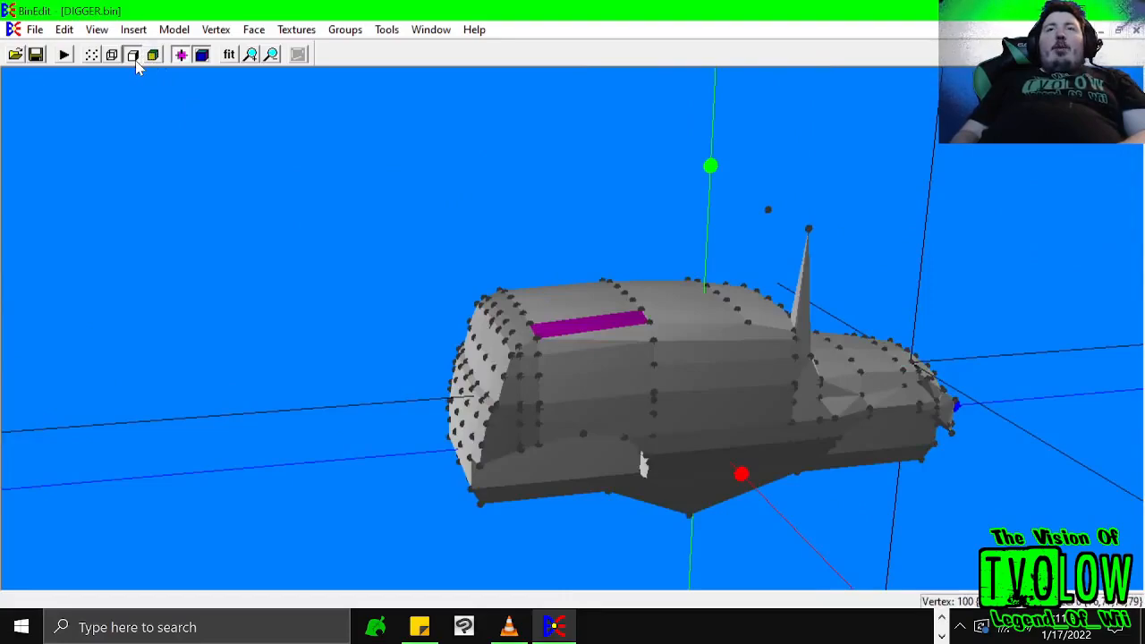
- Delete the faces of the truck body's roof one after another, and restore the textured display
key(Delete)
key(Delete)
key(Delete)
key(Delete)
key(Delete)
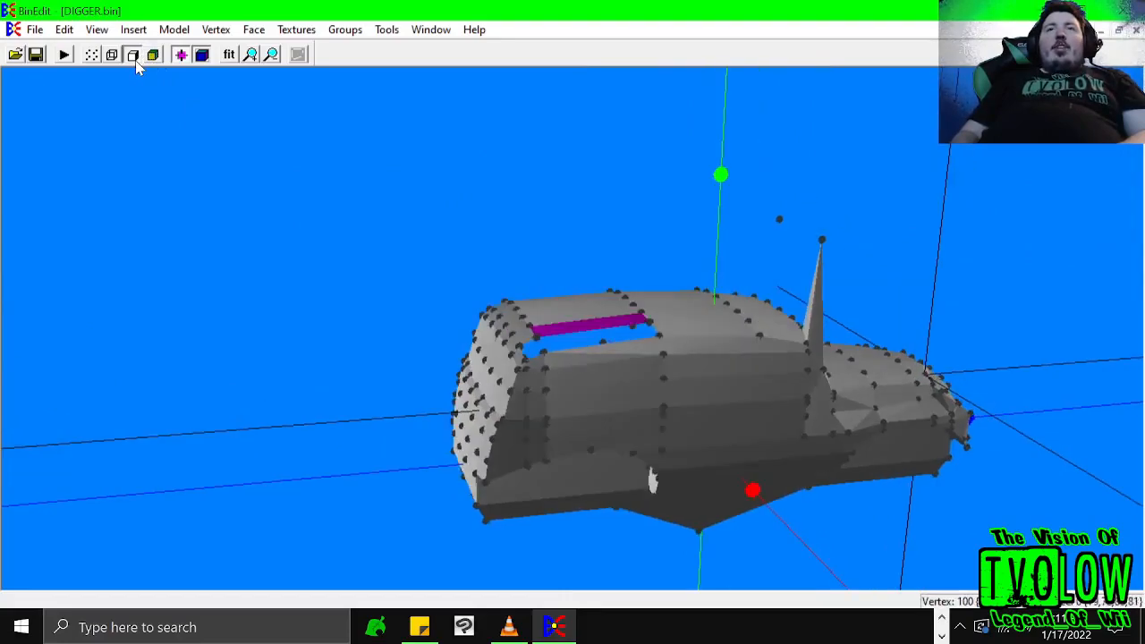
key(Delete)
key(Delete)
key(Delete)
key(Delete)
key(Delete)
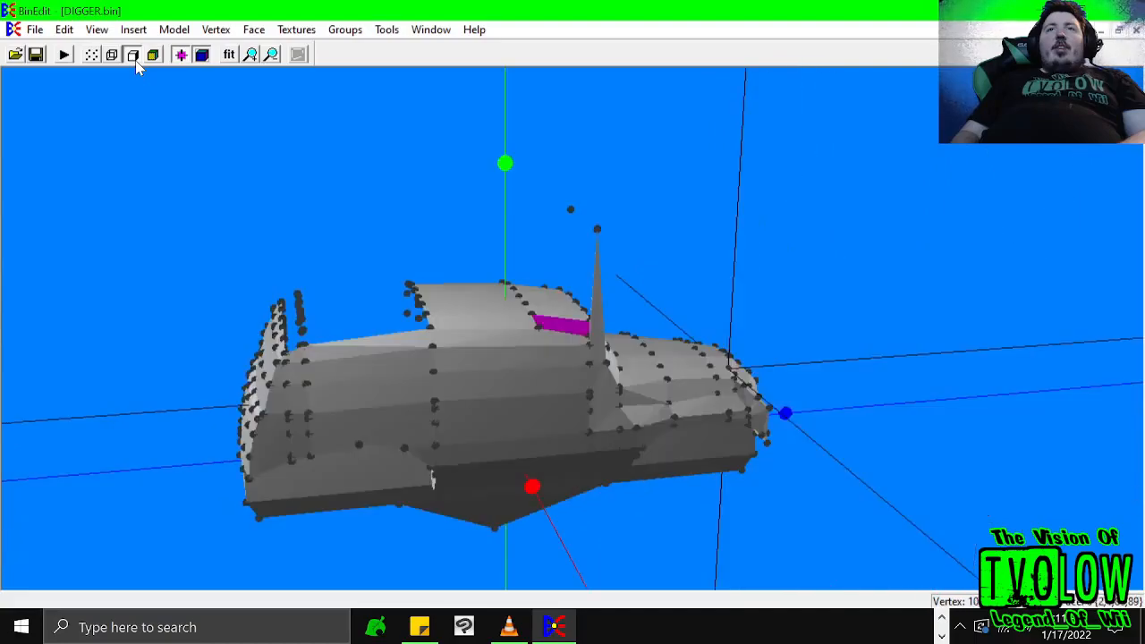
key(Delete)
key(Delete)
key(Delete)
key(Delete)
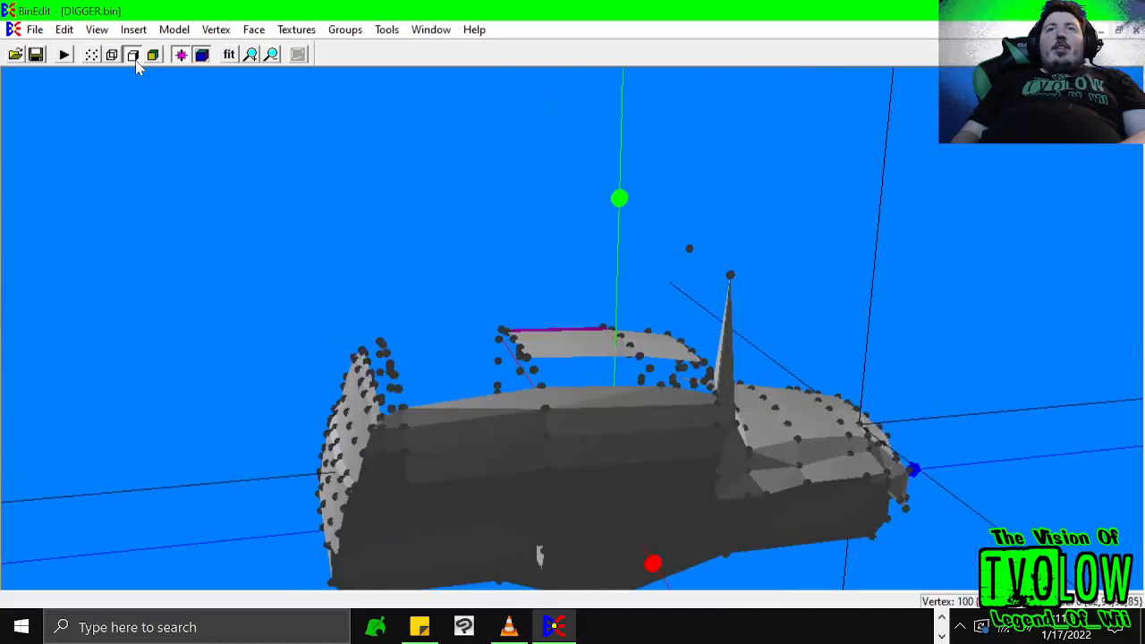
key(Delete)
key(Delete)
key(Delete)
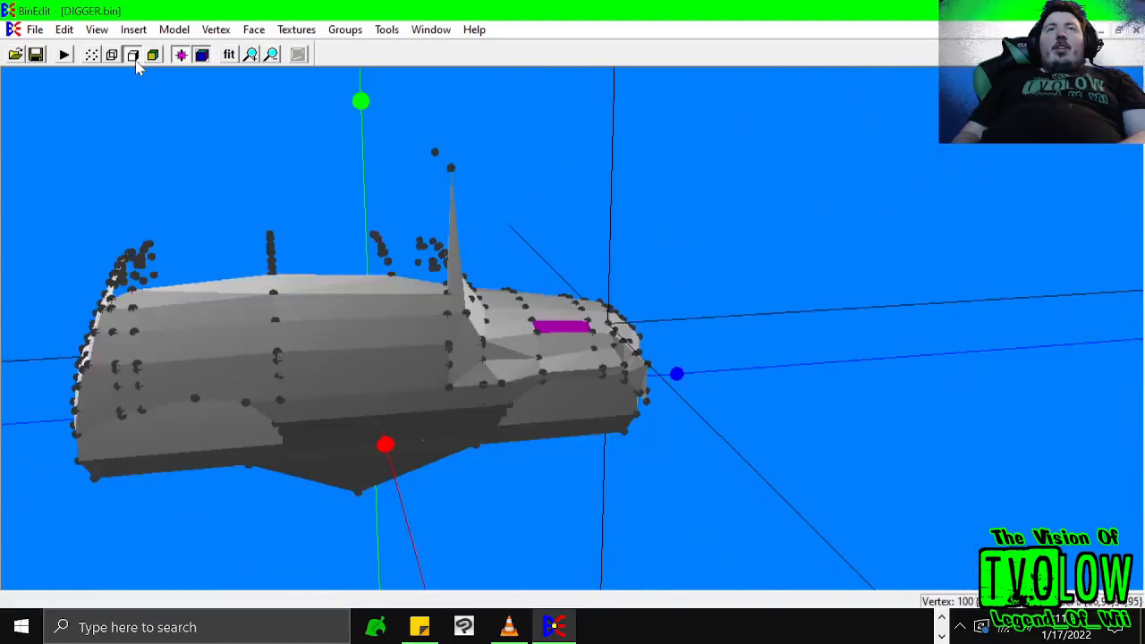
click(154, 55)
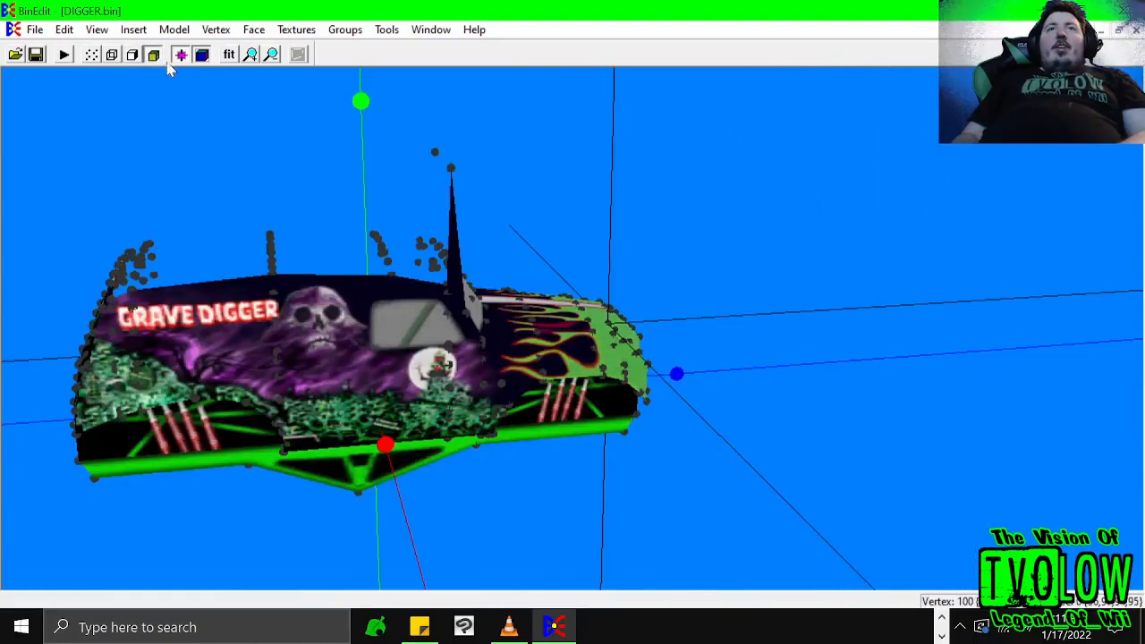
- Inspect the truck body with its roof faces removed, turning it from the side view around to the front
key(Left)
key(Left)
key(Left)
key(Left)
key(Left)
key(Left)
key(Left)
key(Left)
key(Left)
key(Left)
key(Left)
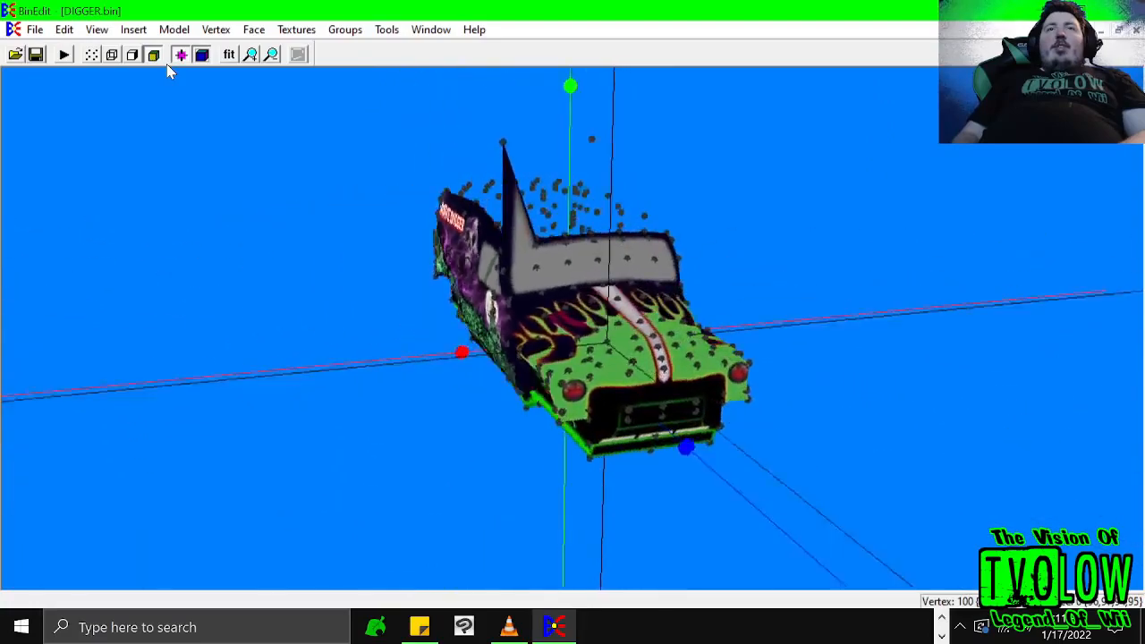
key(Left)
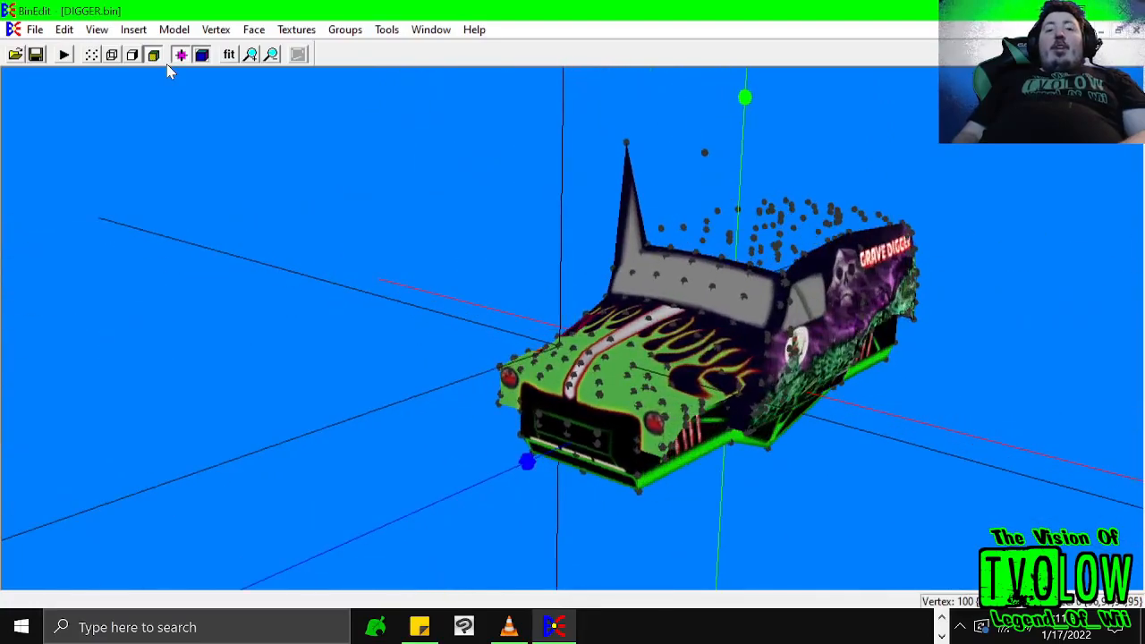
key(Left)
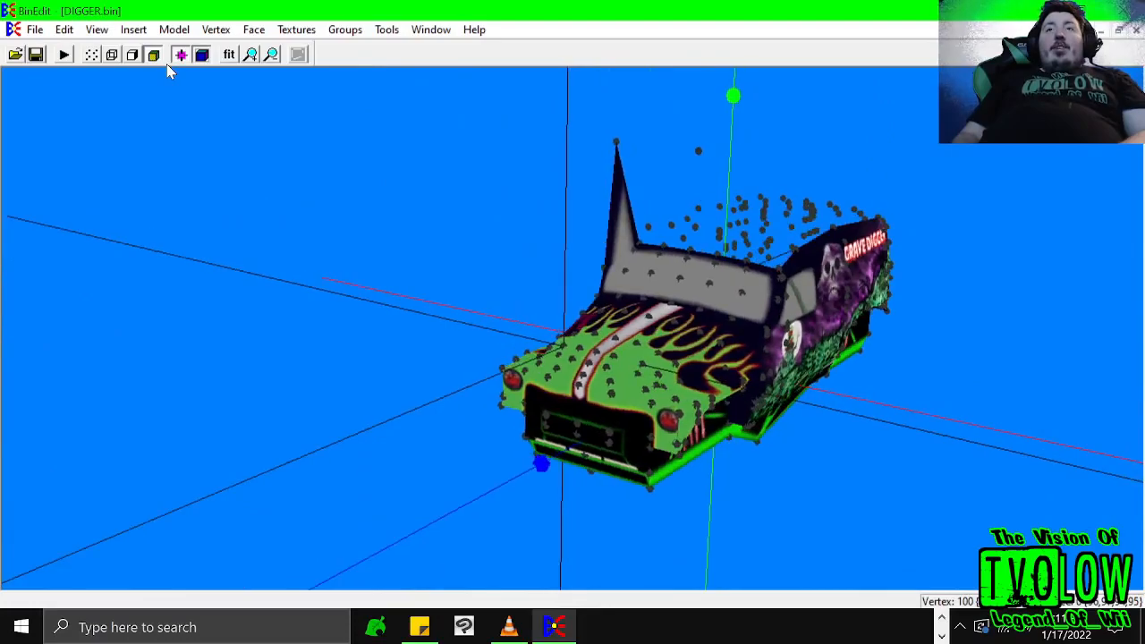
key(Left)
key(Left)
key(Left)
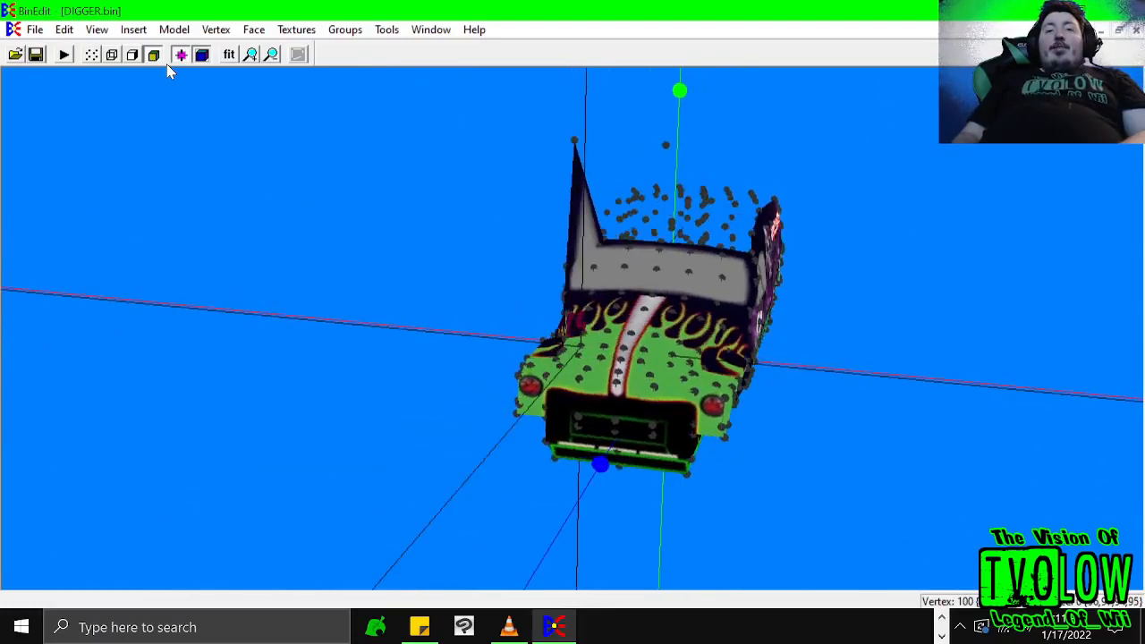
key(Left)
key(Left)
- Review the face type, texture and vertex settings of the current hood face, and leave them without applying changes
click(254, 29)
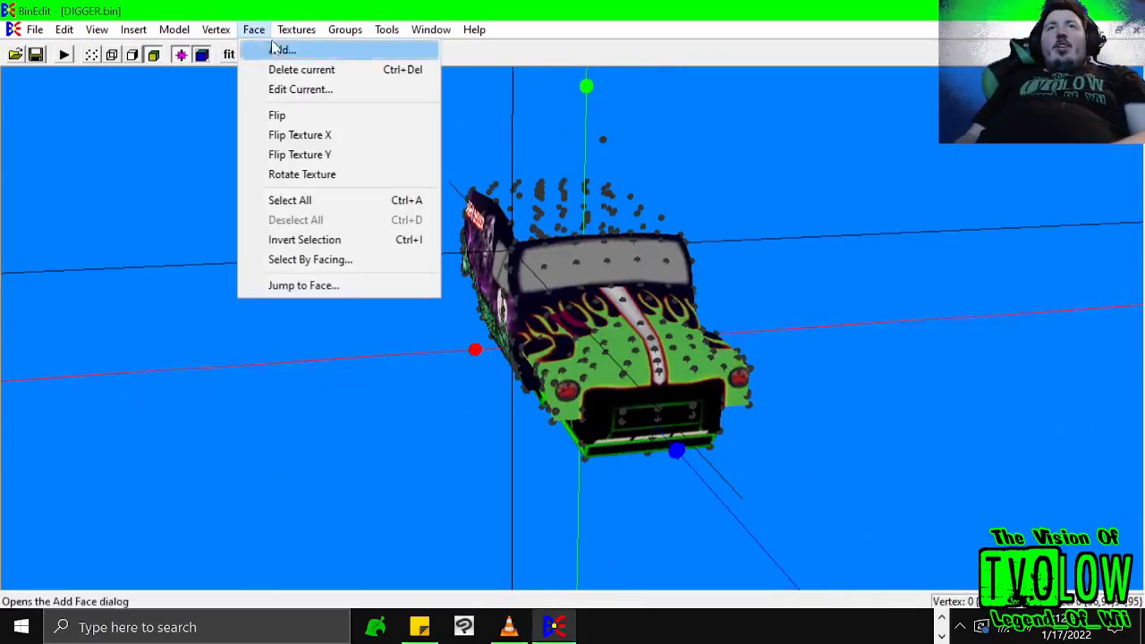
click(296, 90)
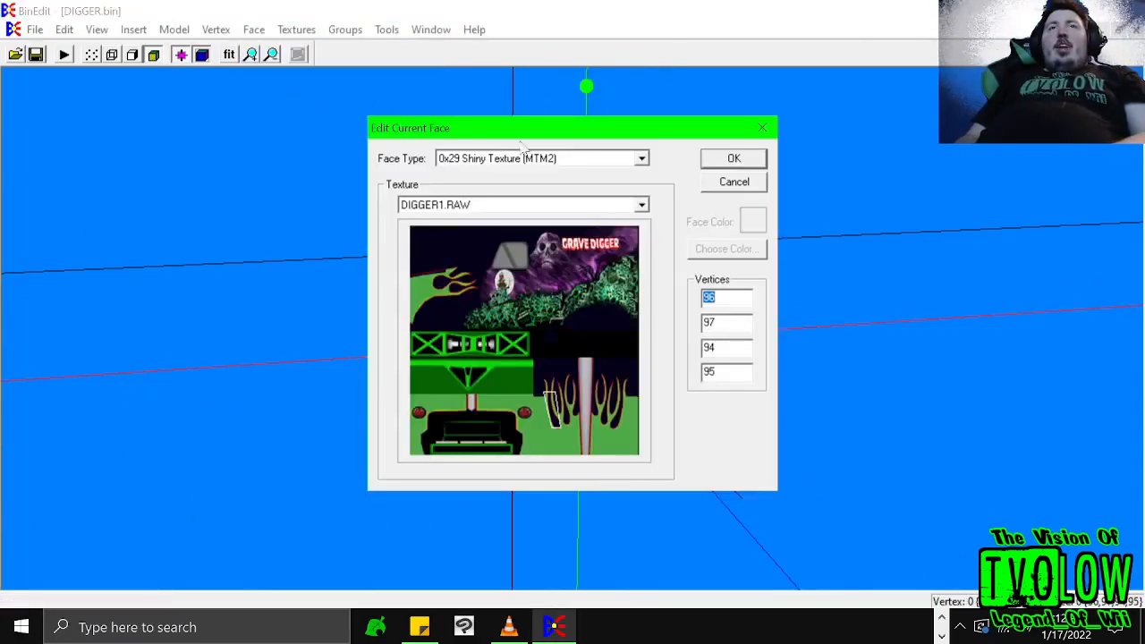
click(641, 206)
click(642, 205)
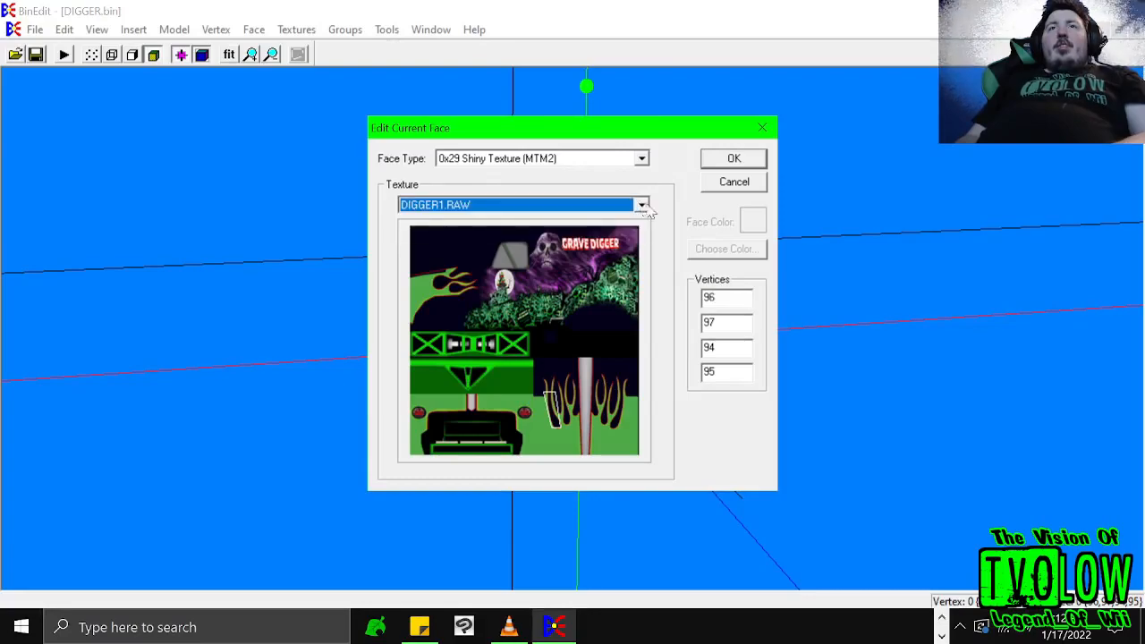
click(721, 300)
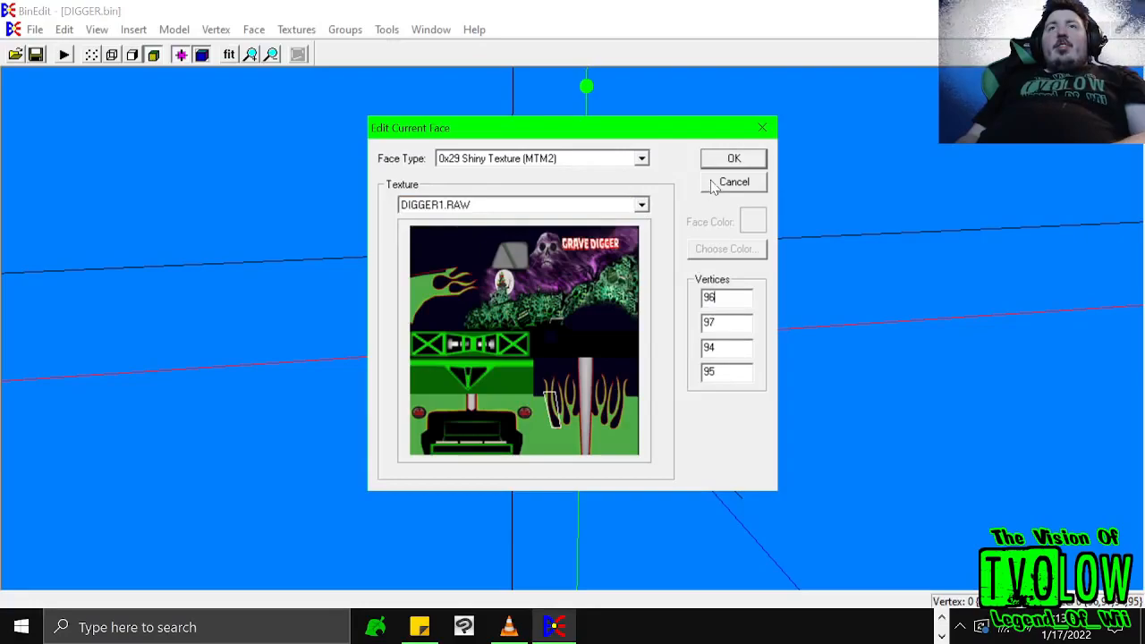
click(713, 185)
- Flip the vertex order of the current hood face and examine it up close in untextured solid display
click(253, 29)
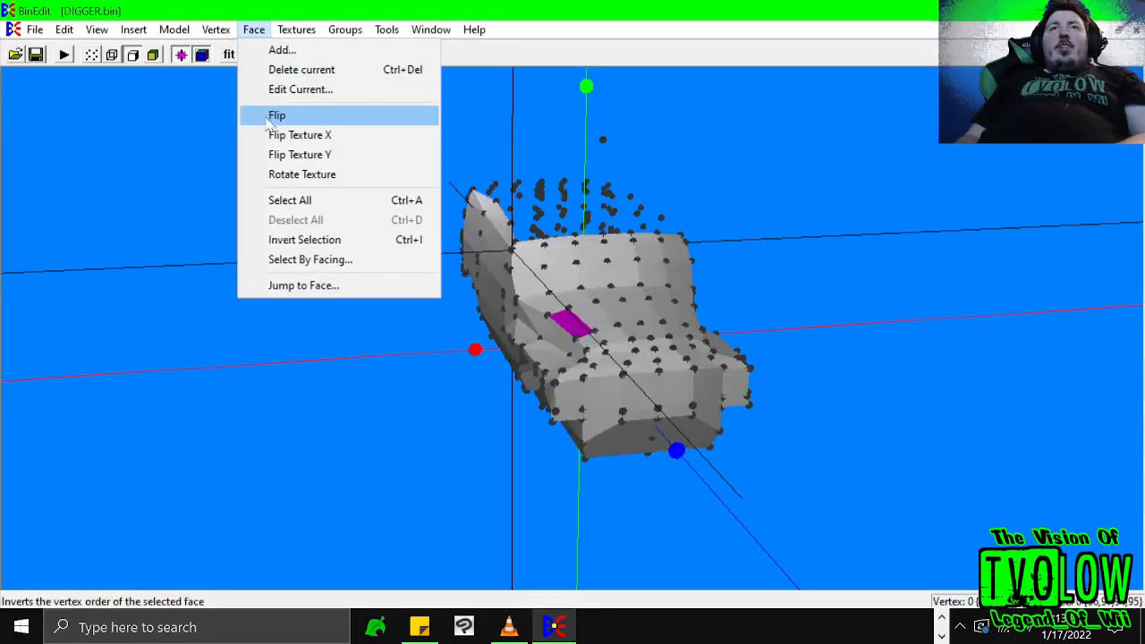
click(271, 121)
click(251, 55)
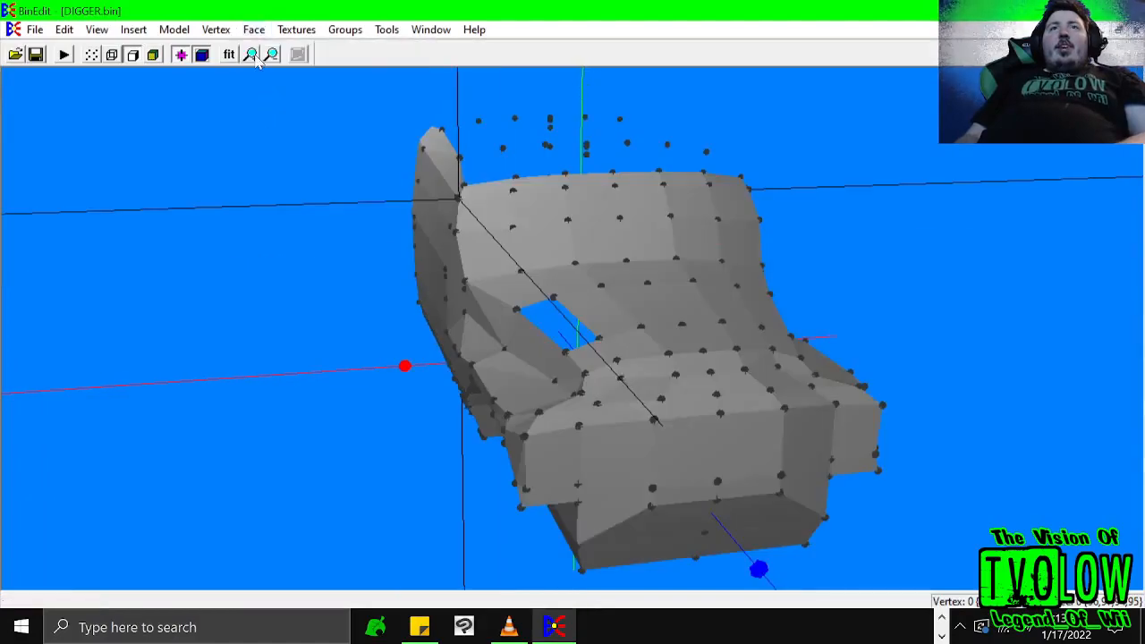
click(255, 59)
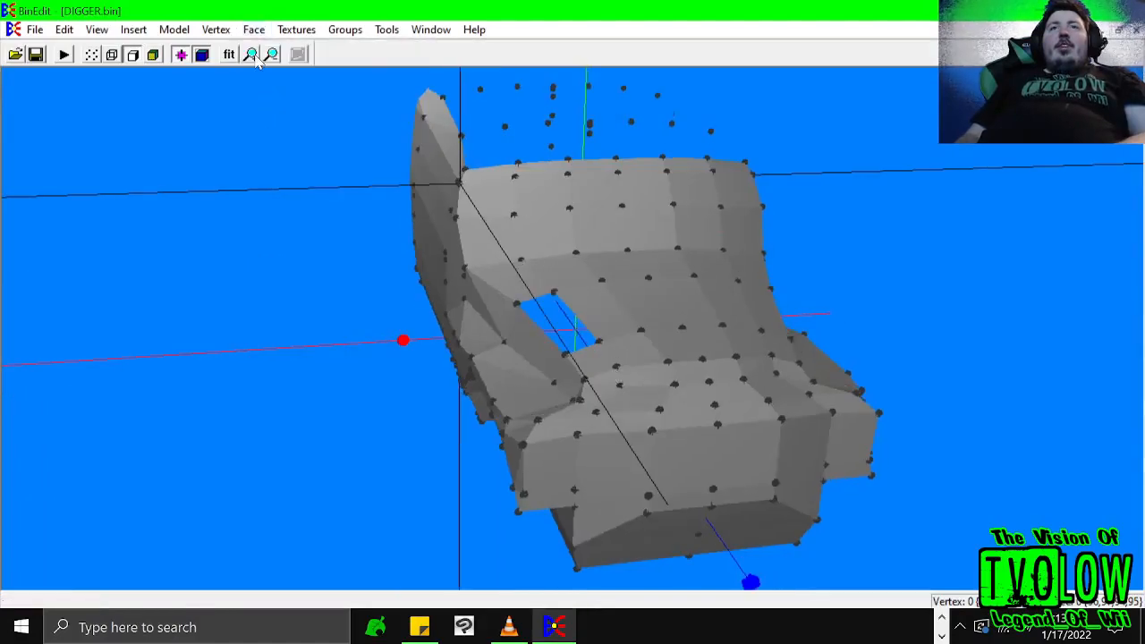
click(255, 59)
click(255, 59)
click(255, 59)
click(255, 59)
click(255, 59)
click(255, 59)
click(255, 59)
click(255, 59)
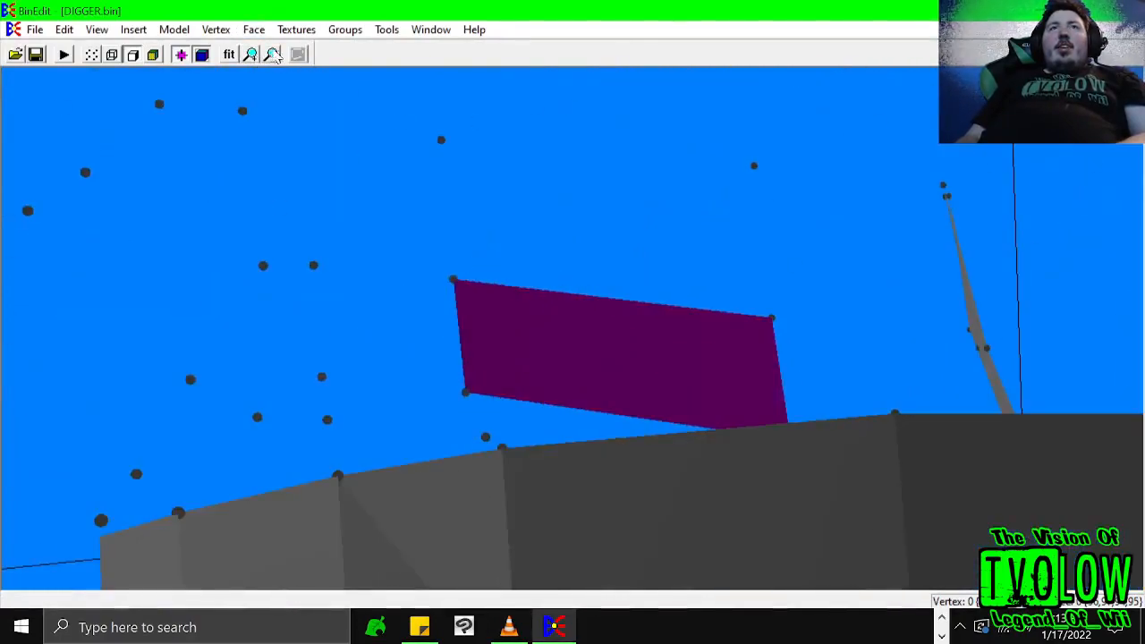
- Flip the current hood face's texture along X, and flip it back
click(253, 29)
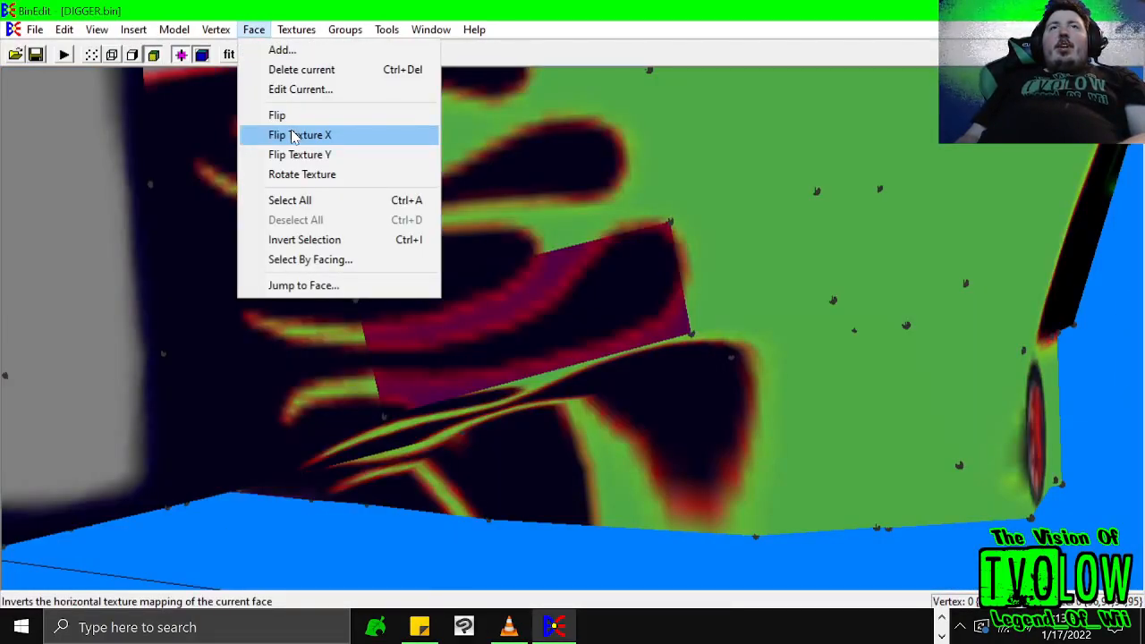
click(295, 135)
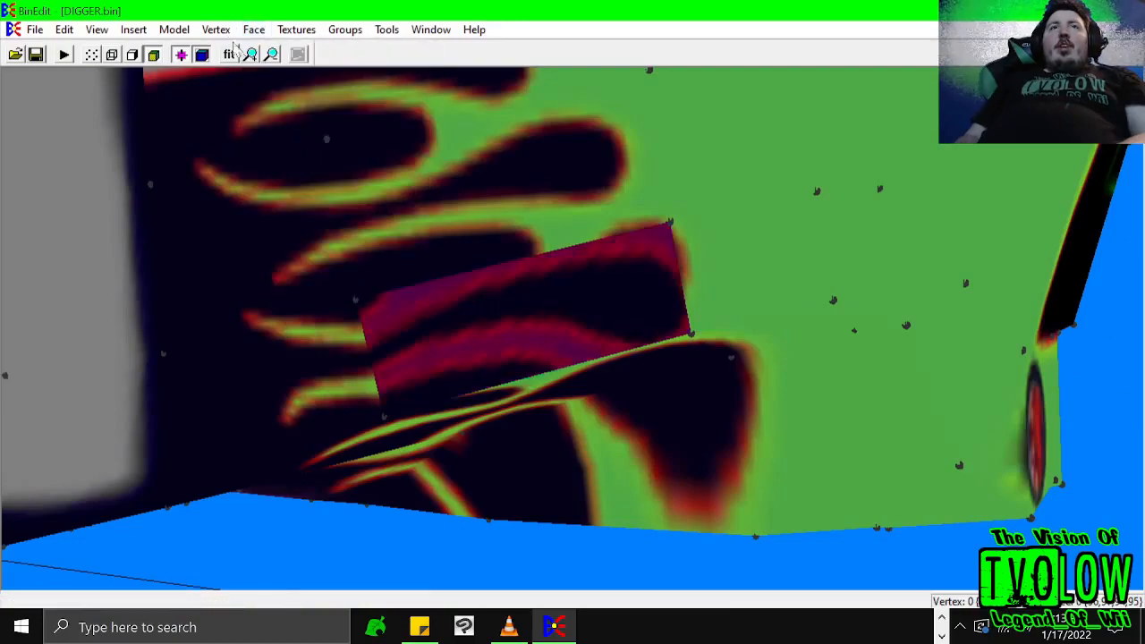
click(216, 31)
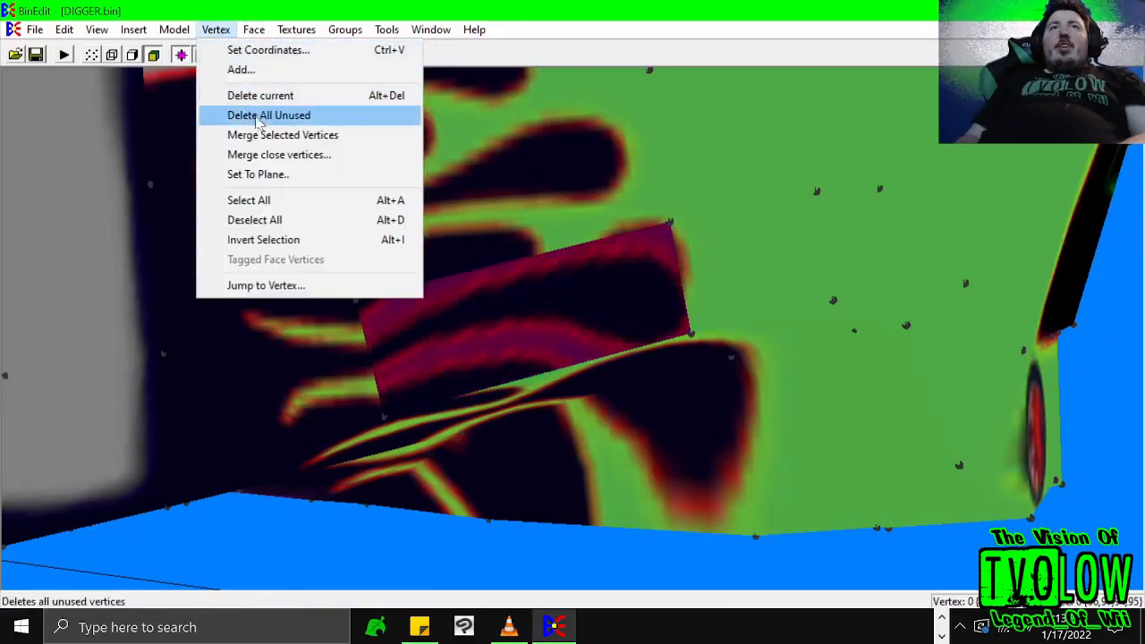
mouse_move(254, 29)
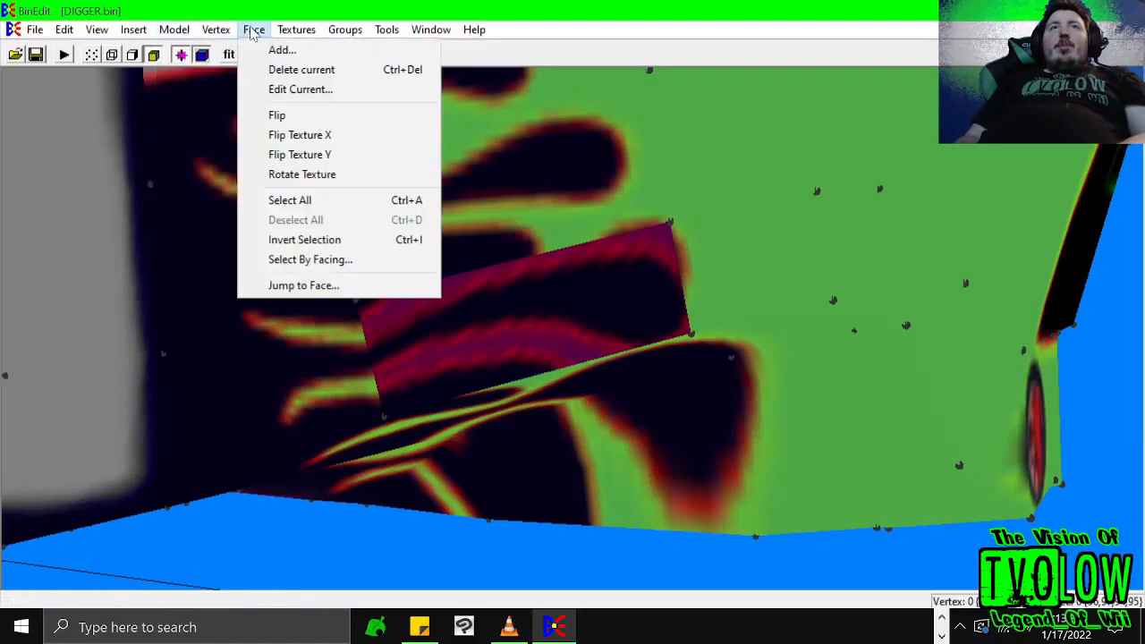
click(291, 136)
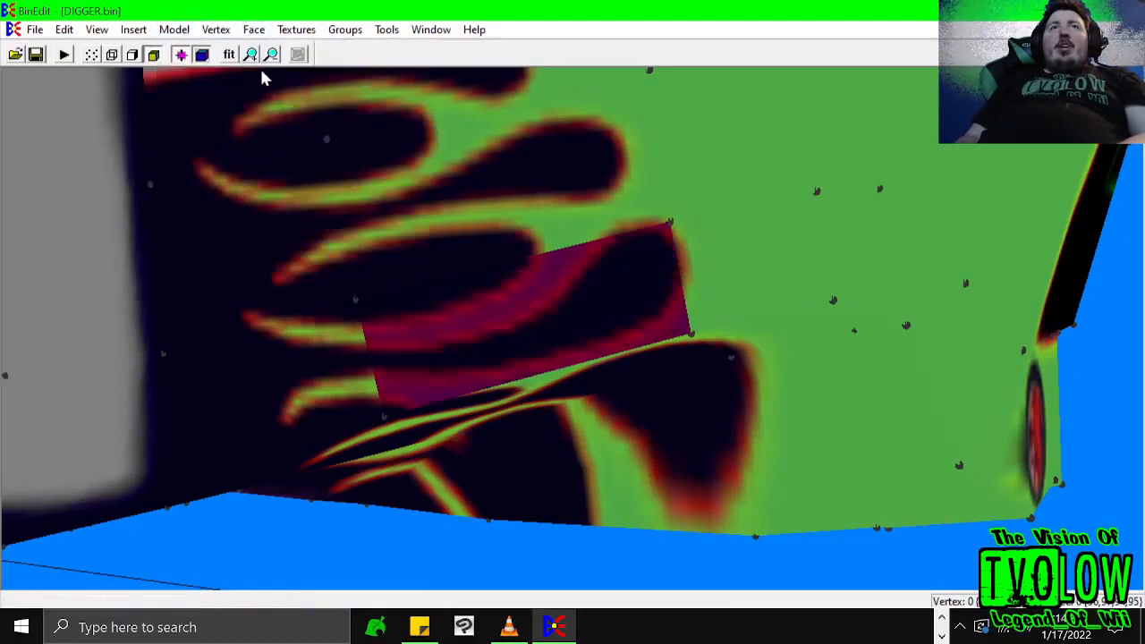
- Flip the current hood face's texture along Y, and flip it back
click(254, 29)
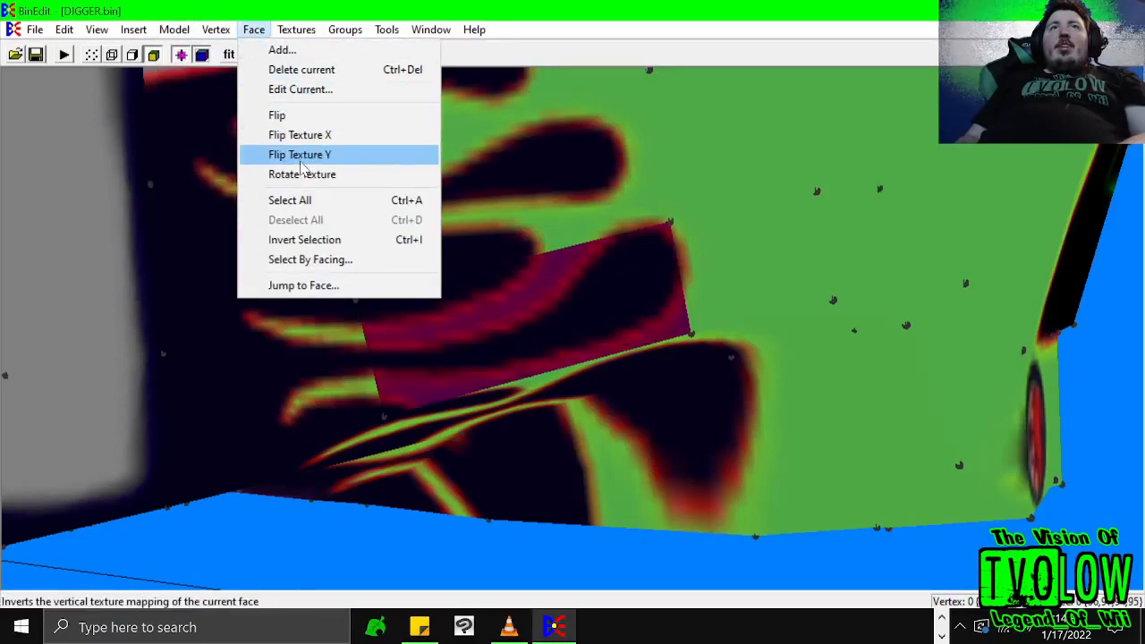
click(303, 162)
click(254, 29)
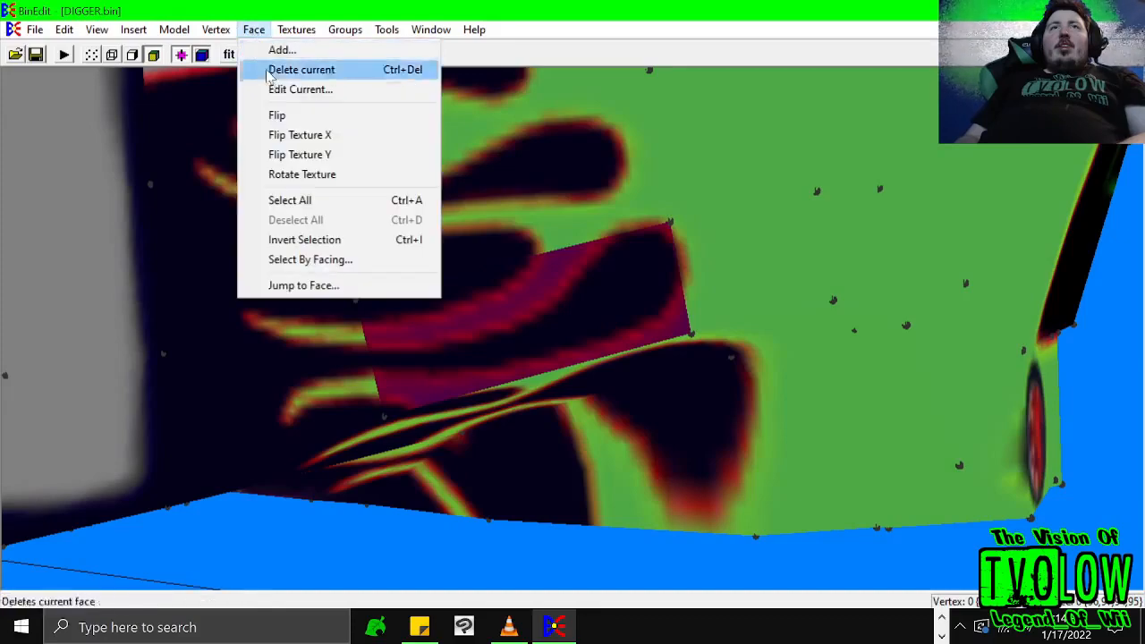
click(288, 160)
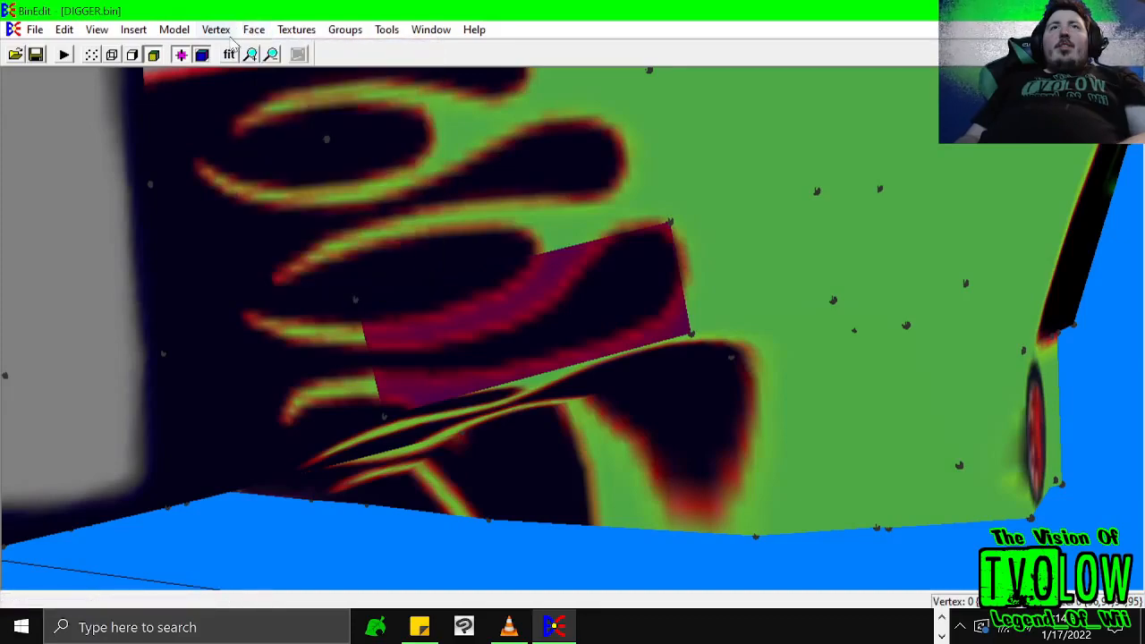
- Rotate the current hood face's texture four times, through a full turn
click(254, 30)
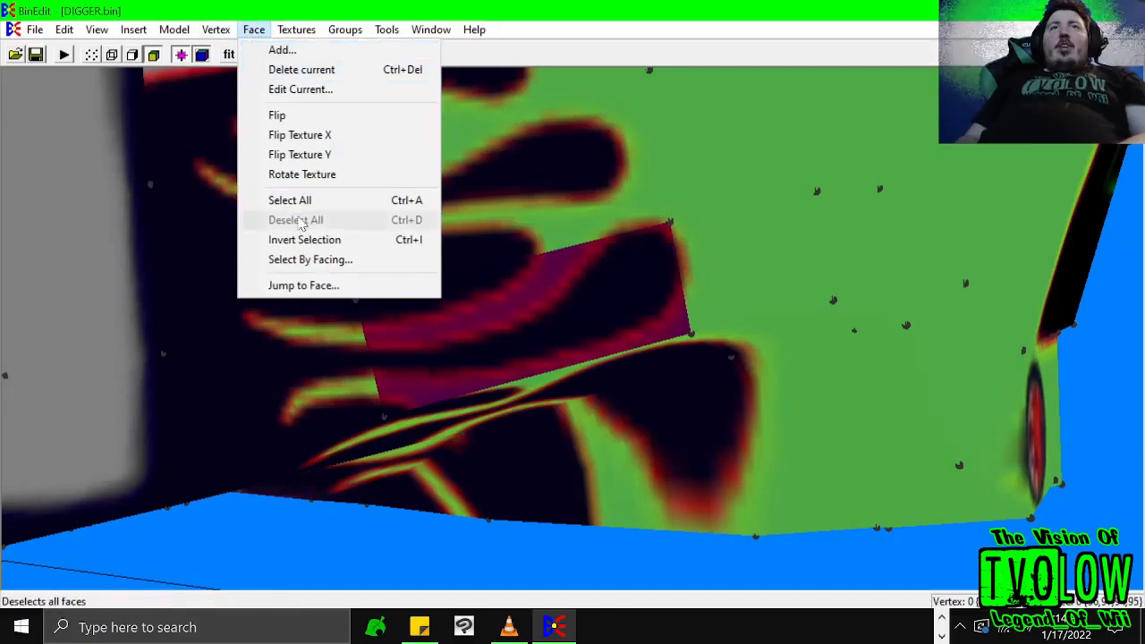
click(295, 176)
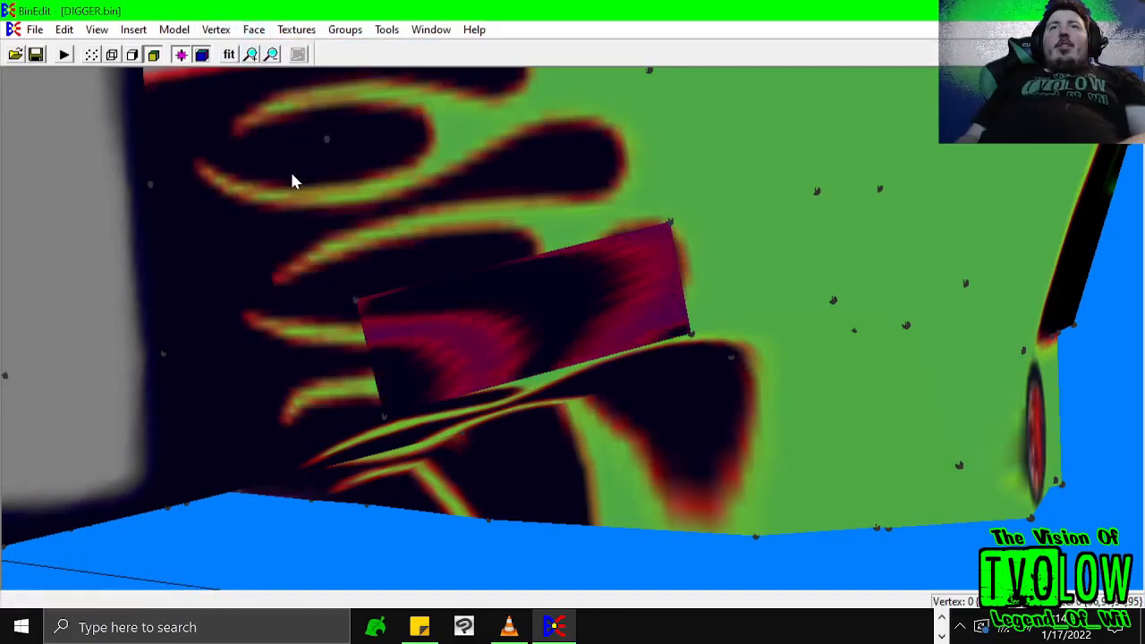
click(254, 32)
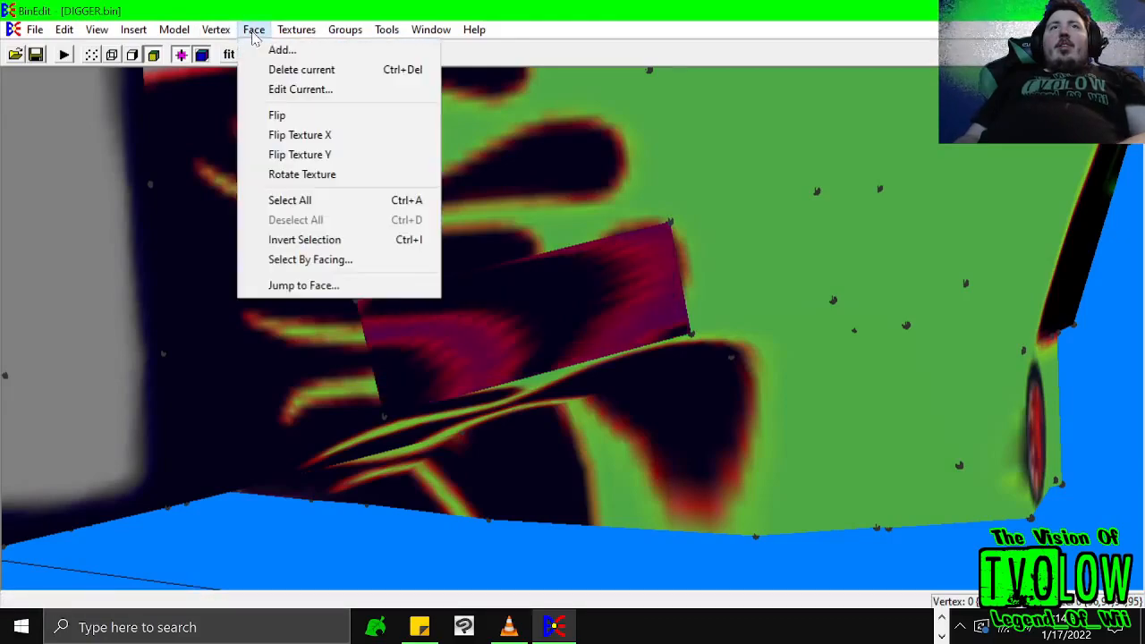
click(298, 175)
click(259, 32)
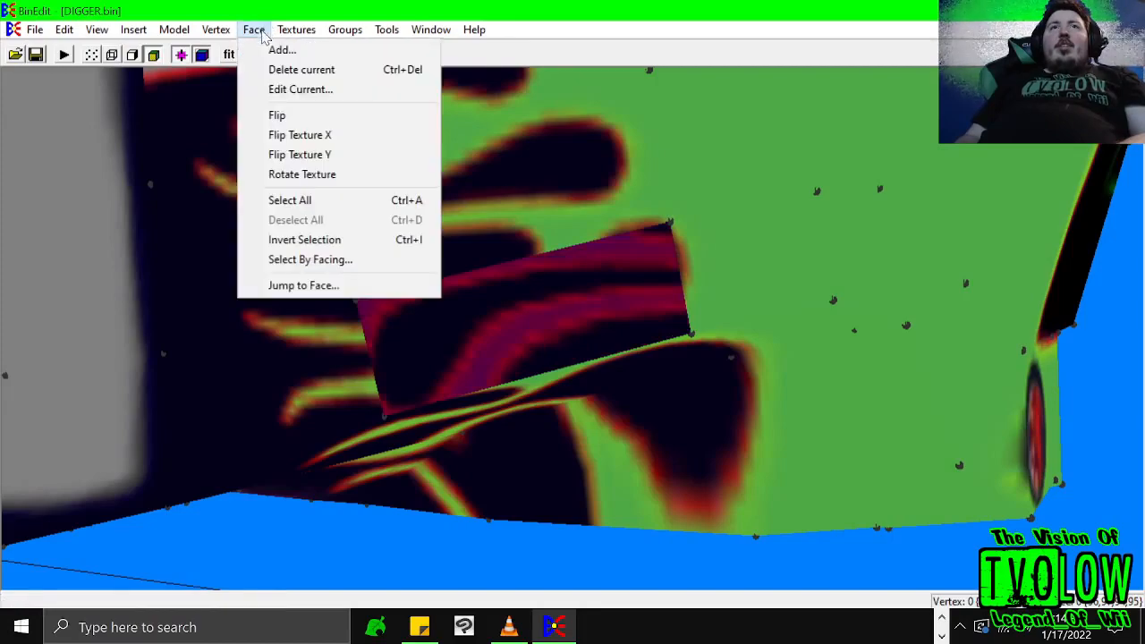
click(299, 175)
click(256, 30)
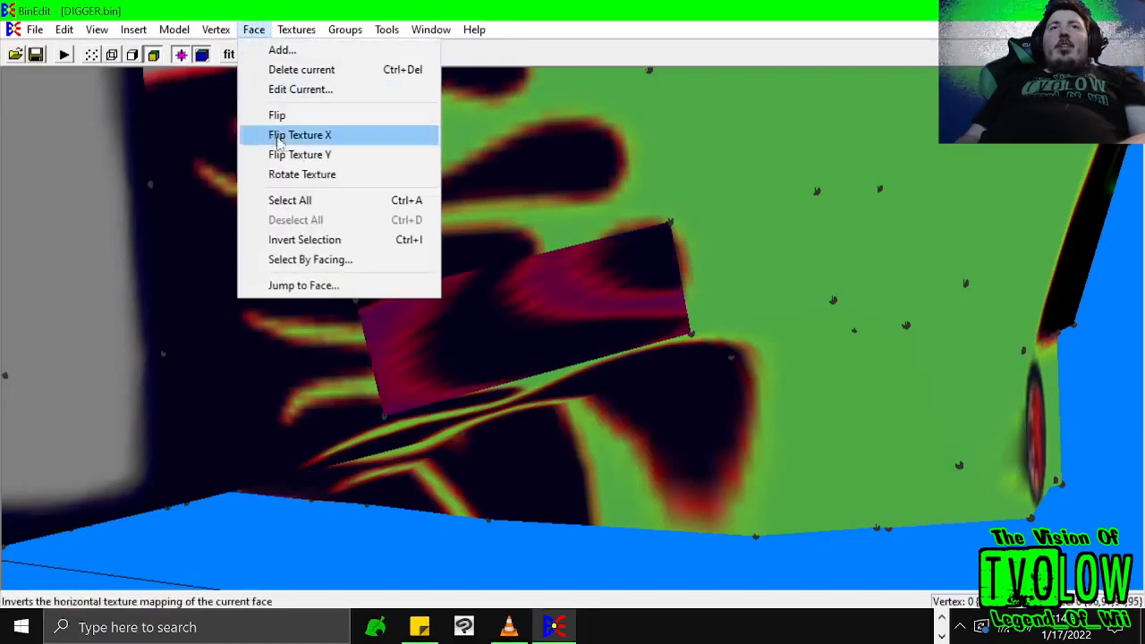
click(286, 175)
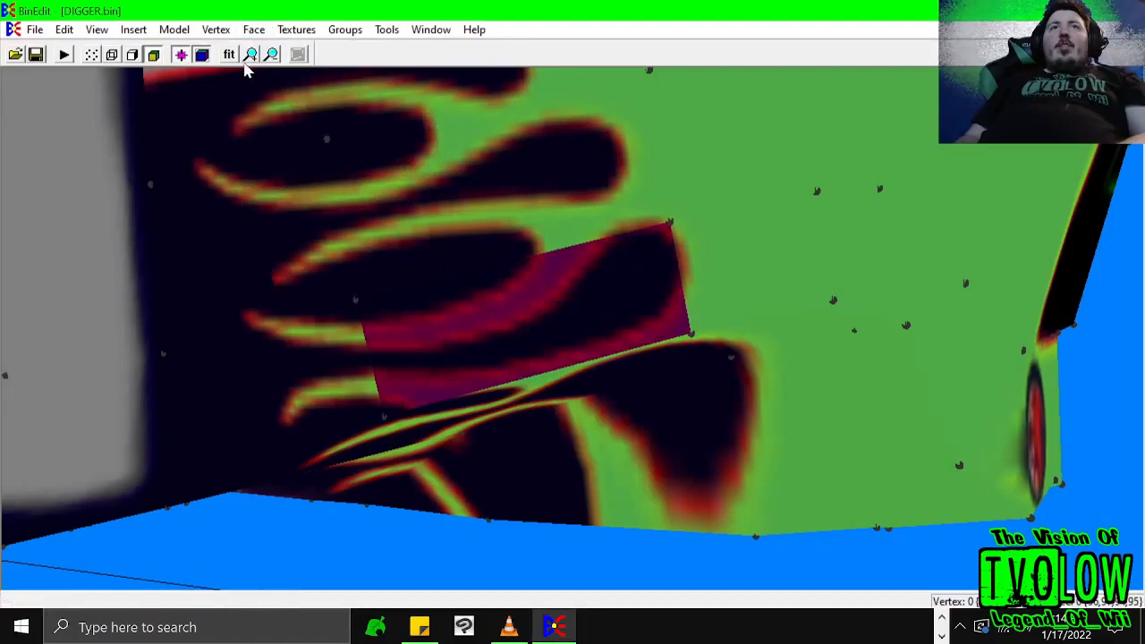
- Fit the whole truck body in view, select all of its faces and invert the selection
click(229, 55)
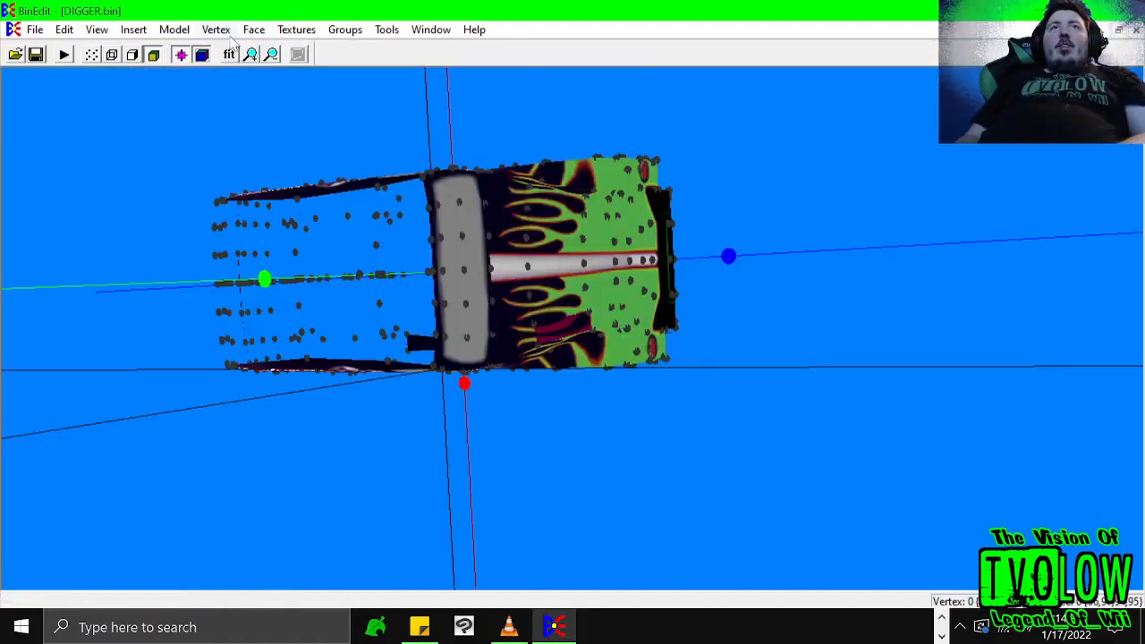
click(216, 29)
mouse_move(254, 29)
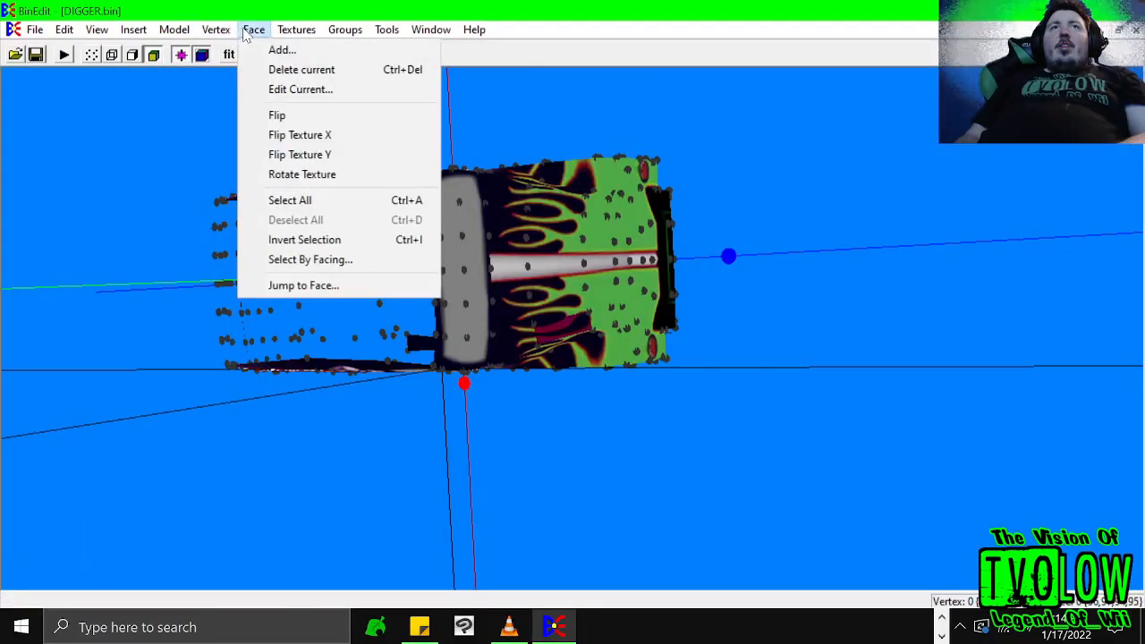
click(293, 201)
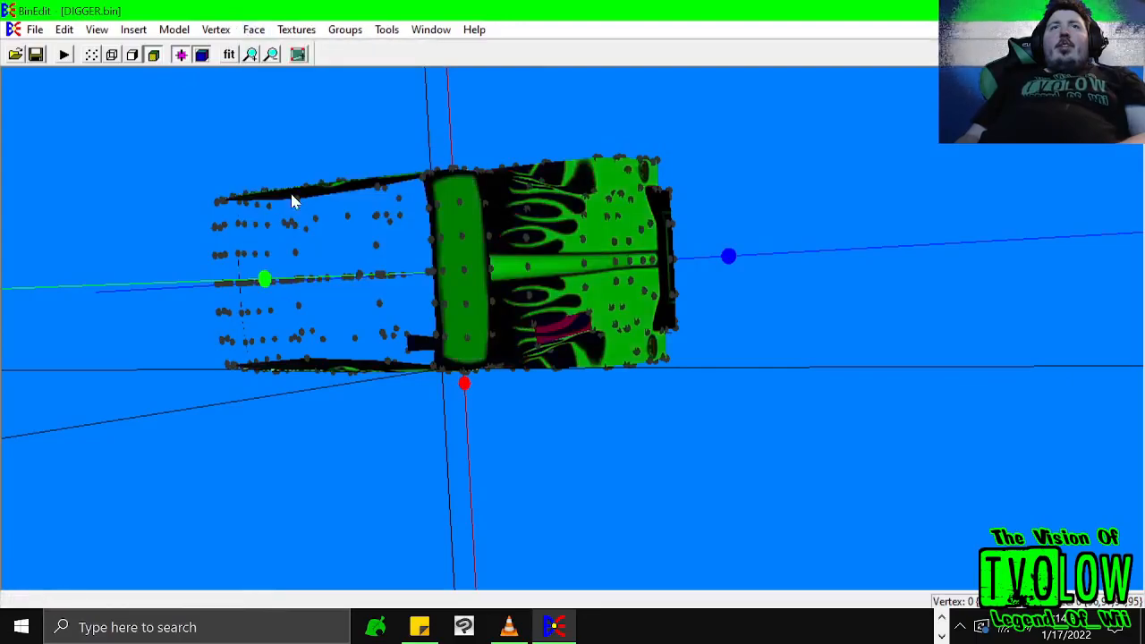
click(254, 30)
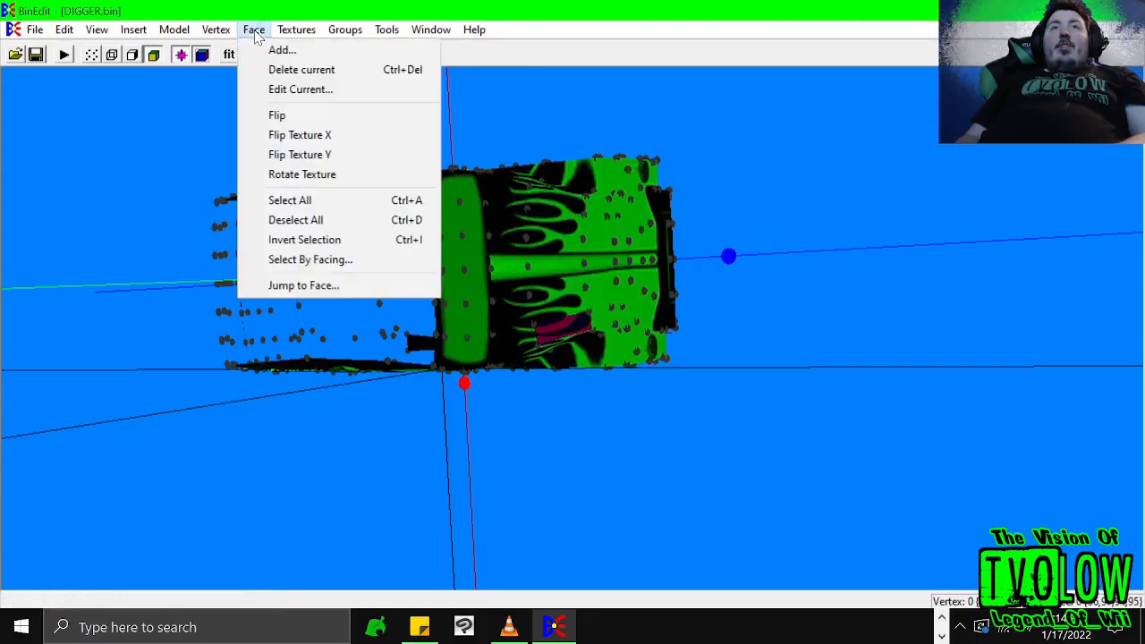
click(319, 242)
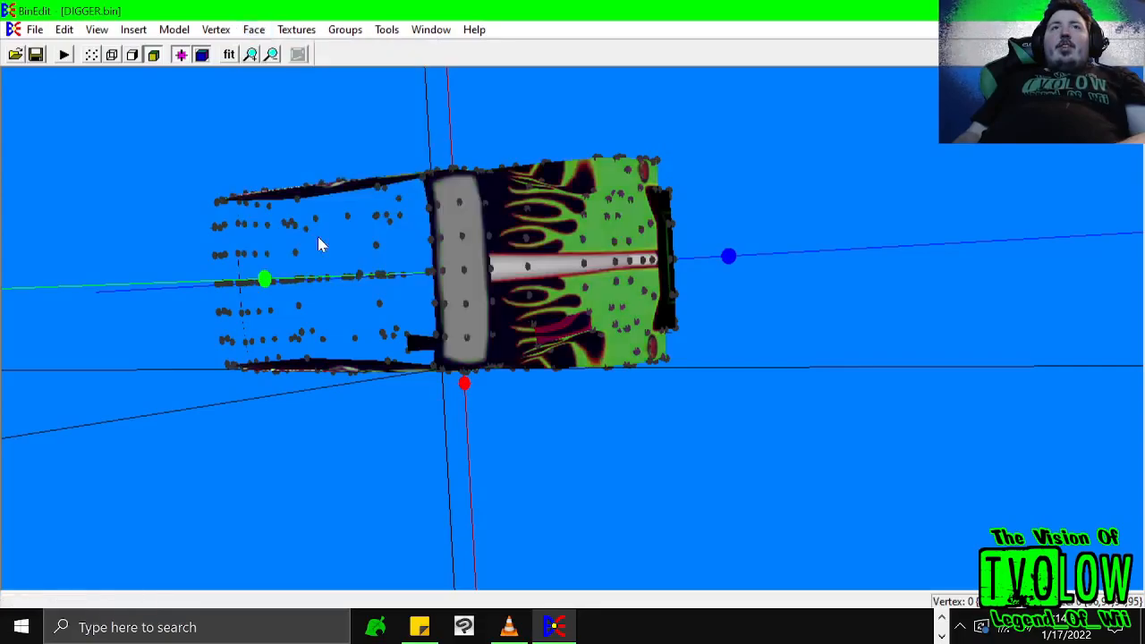
- Select all faces facing along the Y axis or up to 500 degrees away
click(253, 30)
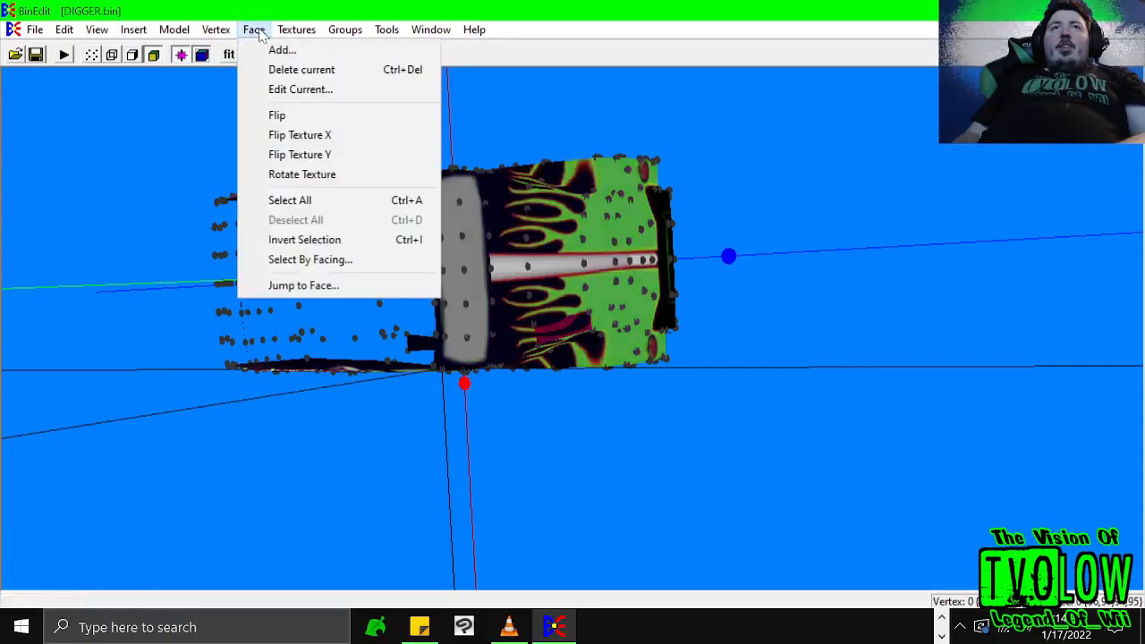
click(329, 259)
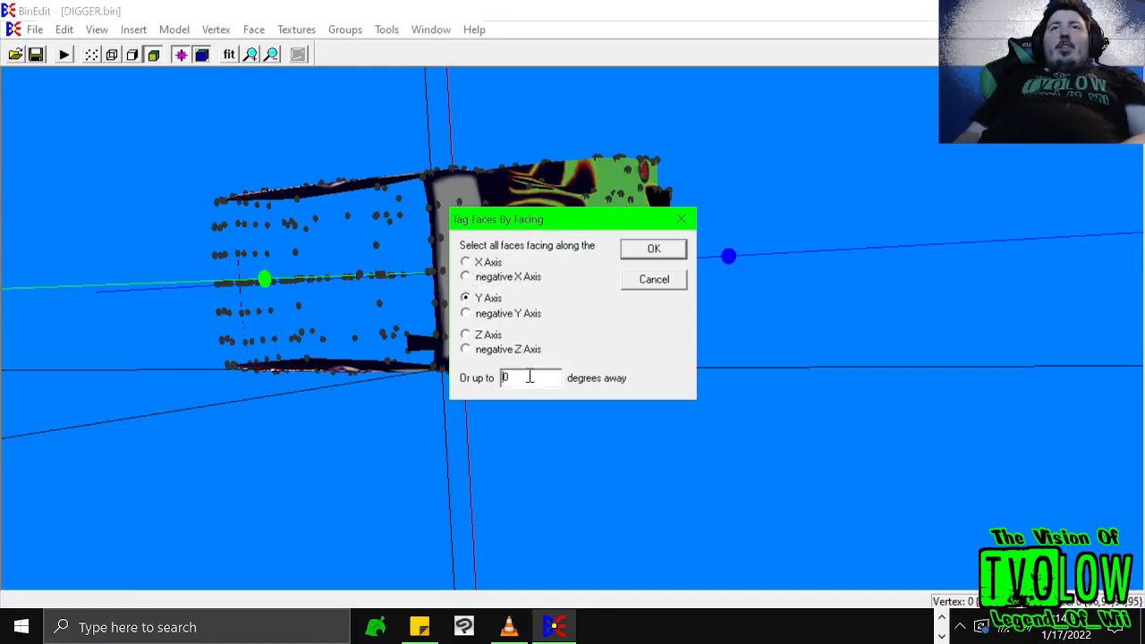
text(4)
key(BackSpace)
text(500)
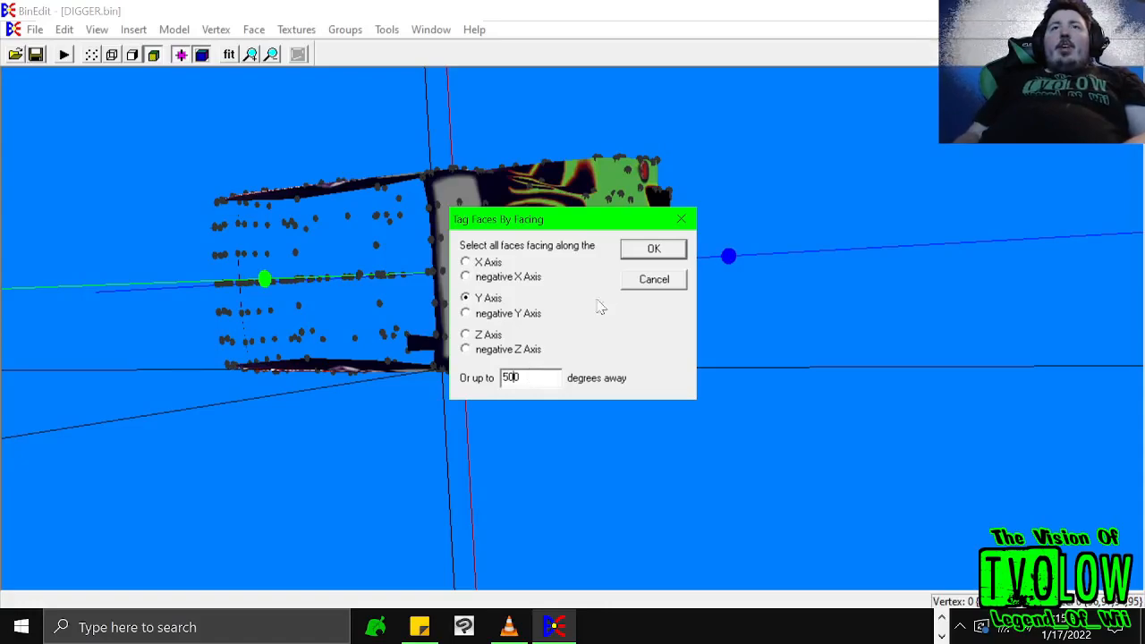
click(650, 251)
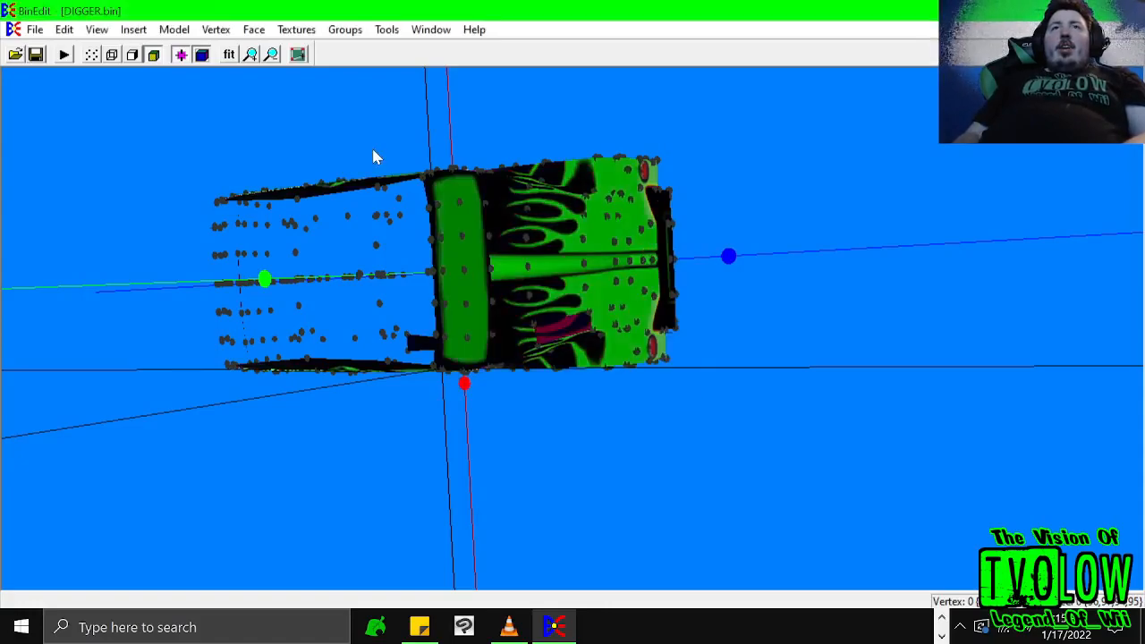
- Preview the truck in solid shading without textures, and load the GRNSHO.RAW texture from the ART folder
click(137, 64)
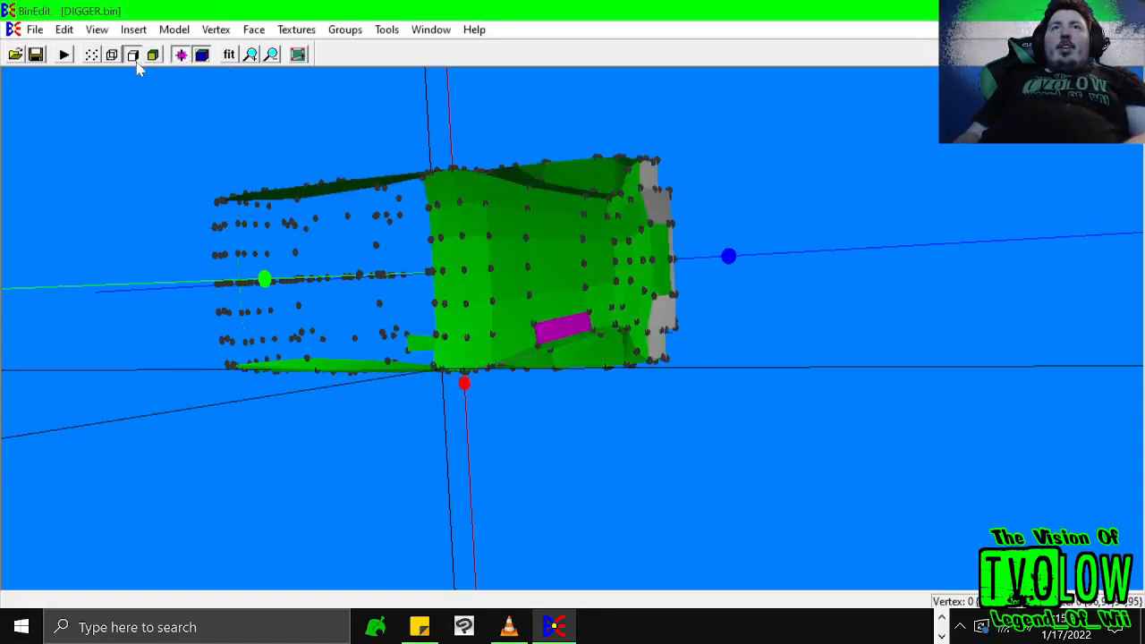
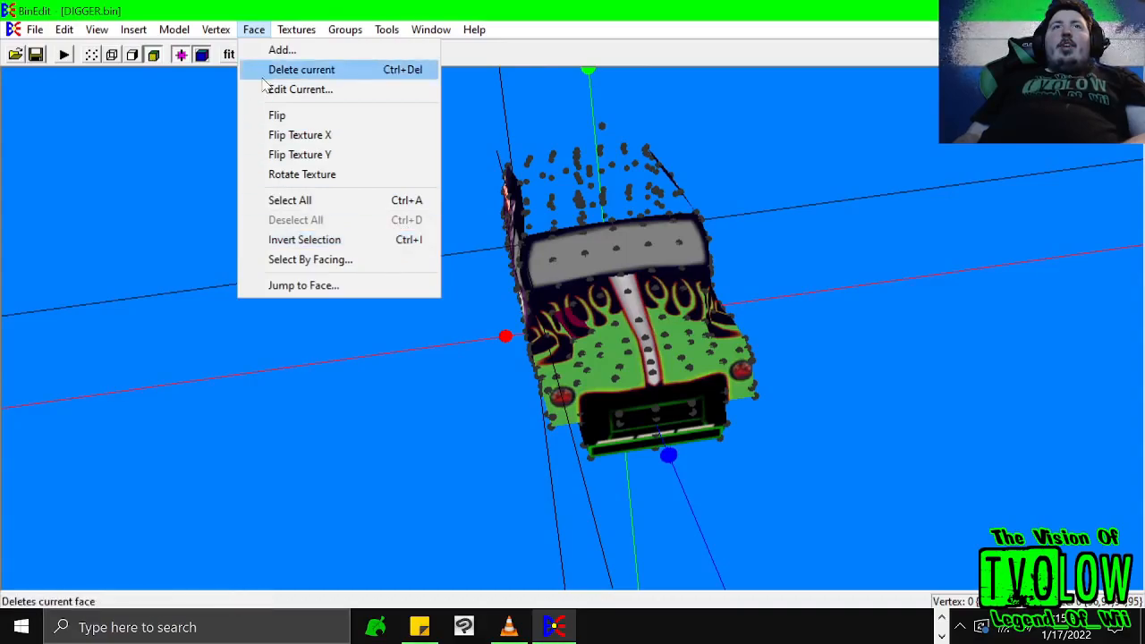
mouse_move(290, 33)
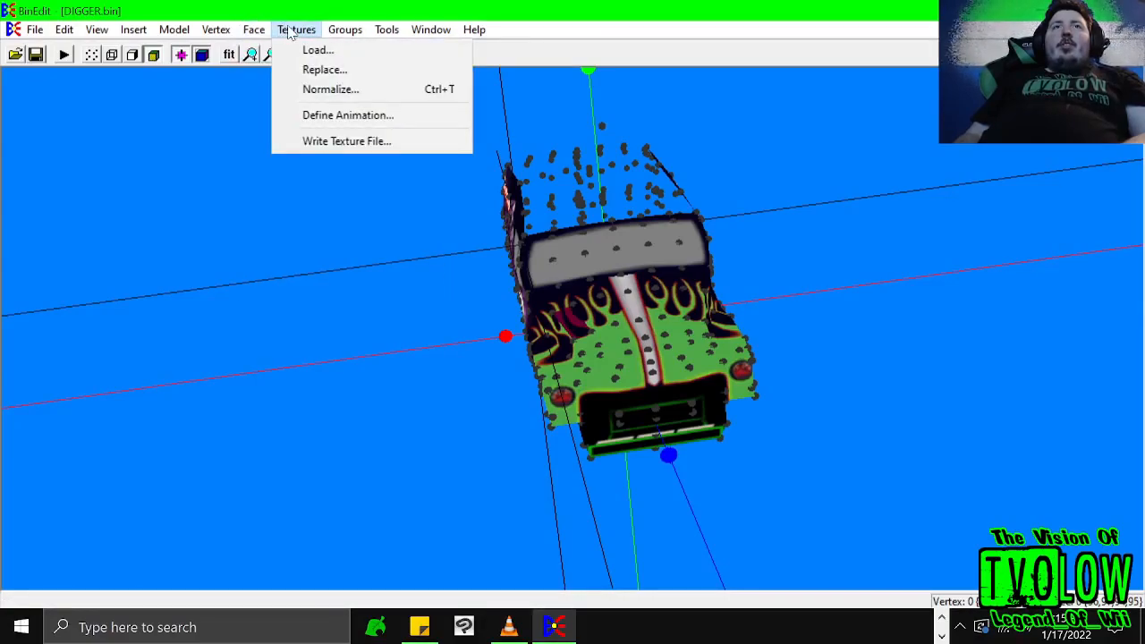
click(318, 51)
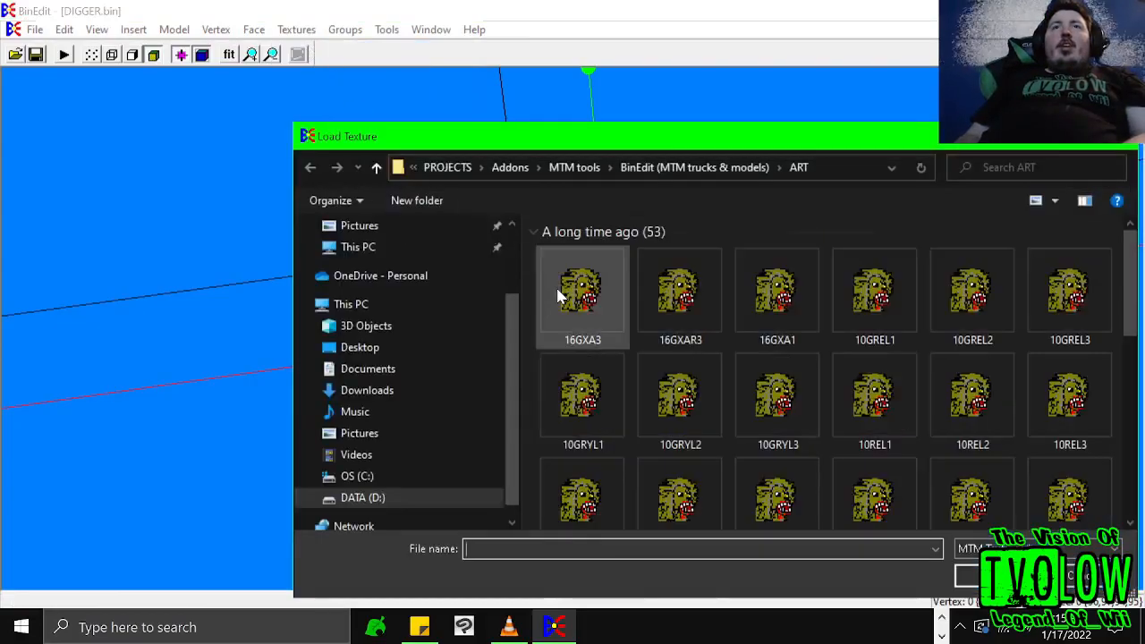
double_click(557, 296)
- Replace both DIGGER1.RAW and DIGGER2.RAW on the truck with the loaded GRNSHO.RAW texture
click(296, 30)
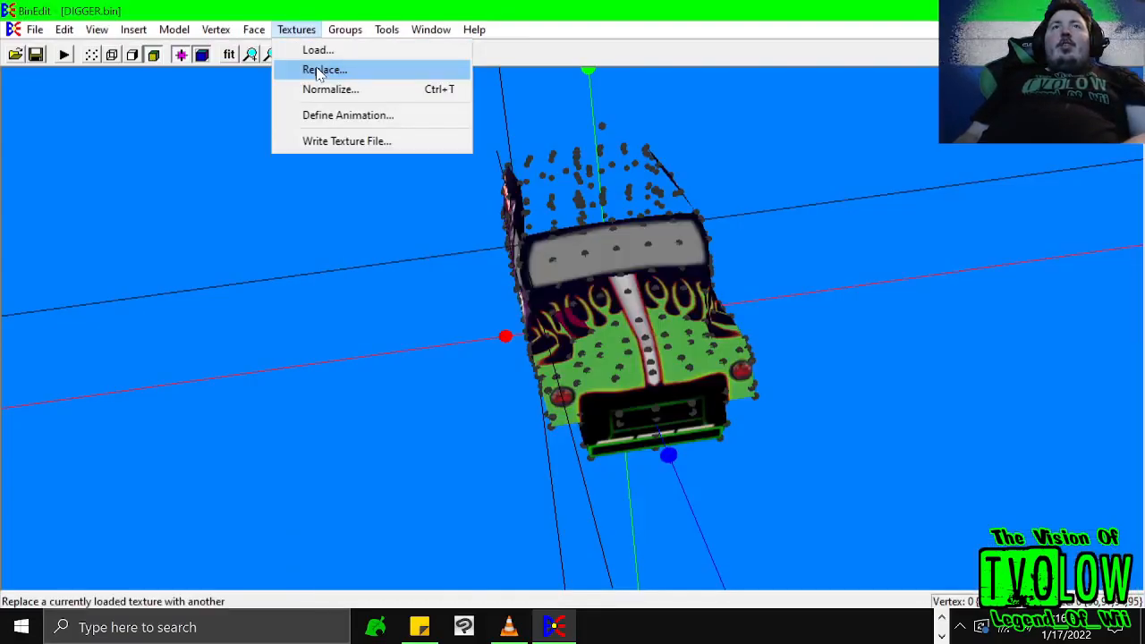
click(318, 70)
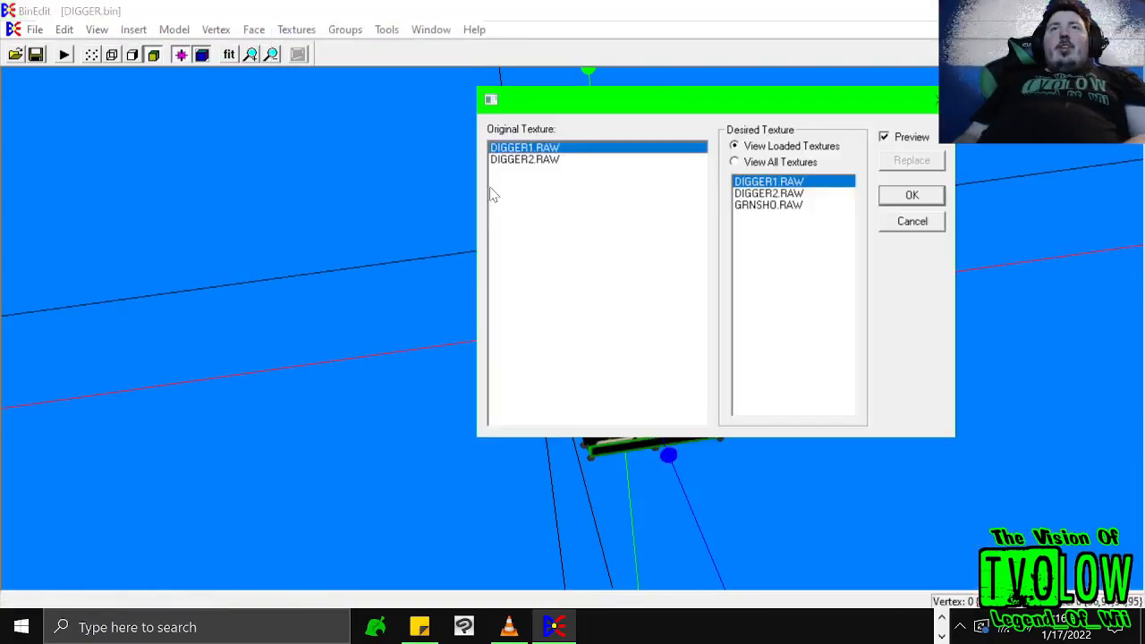
drag(651, 98, 758, 139)
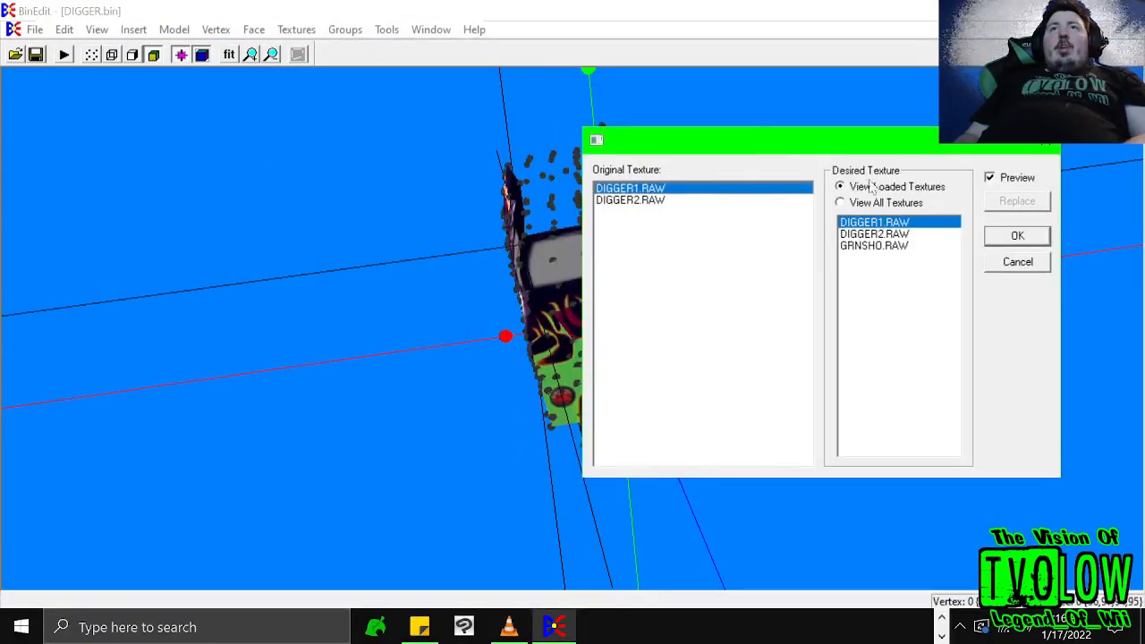
click(877, 247)
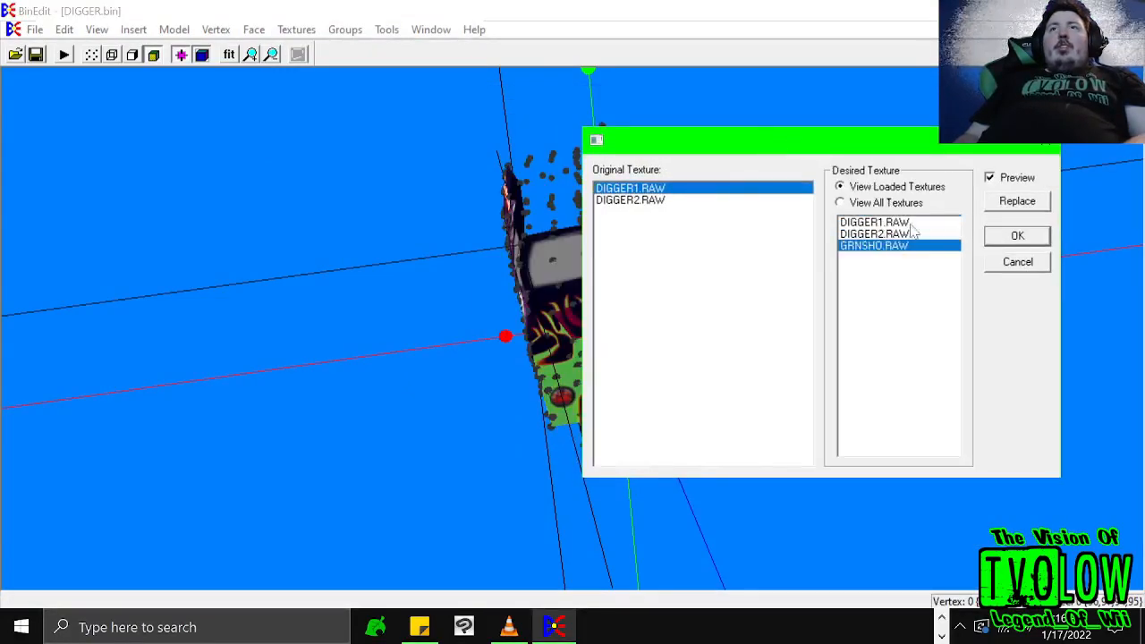
click(1017, 200)
click(725, 200)
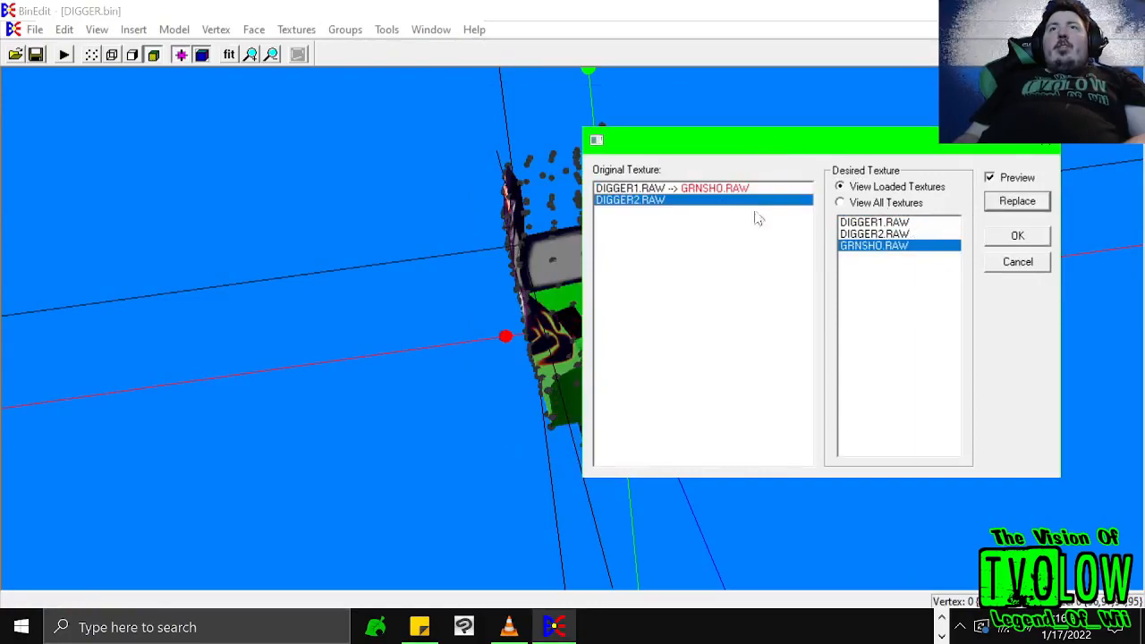
click(995, 201)
click(1017, 236)
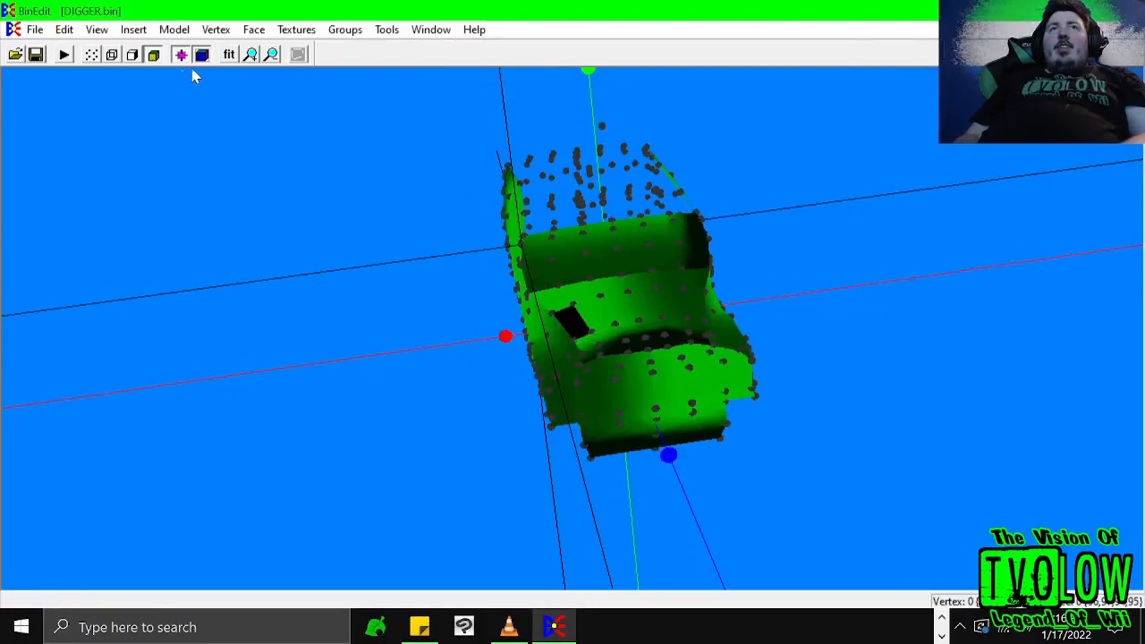
- Examine the retextured truck body from all around
key(Right)
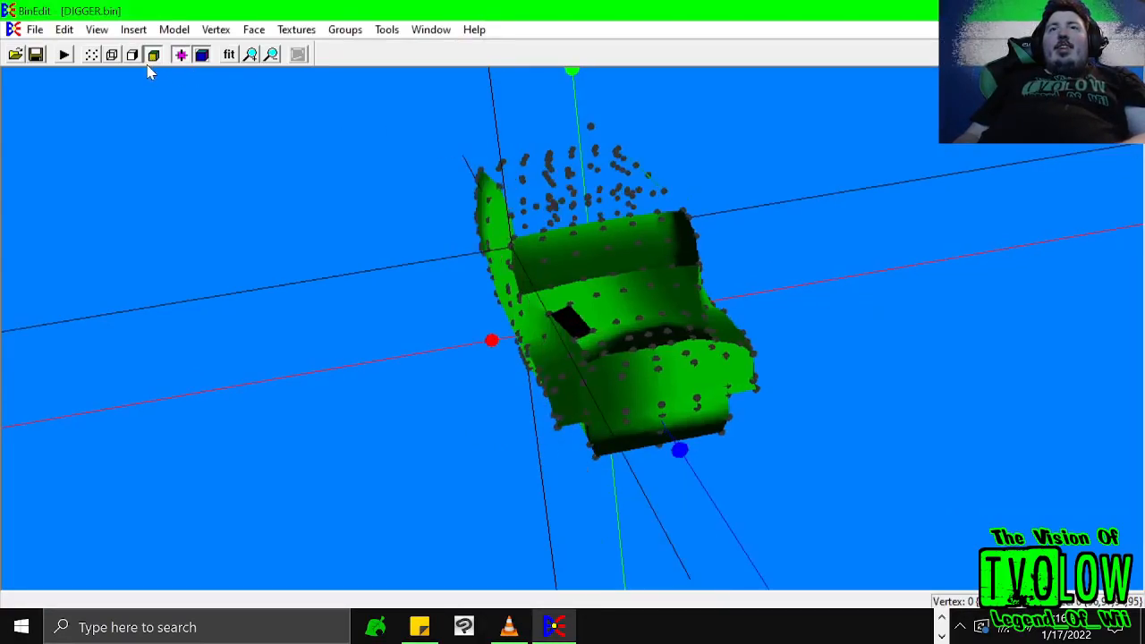
key(Right)
key(Right)
key(Right)
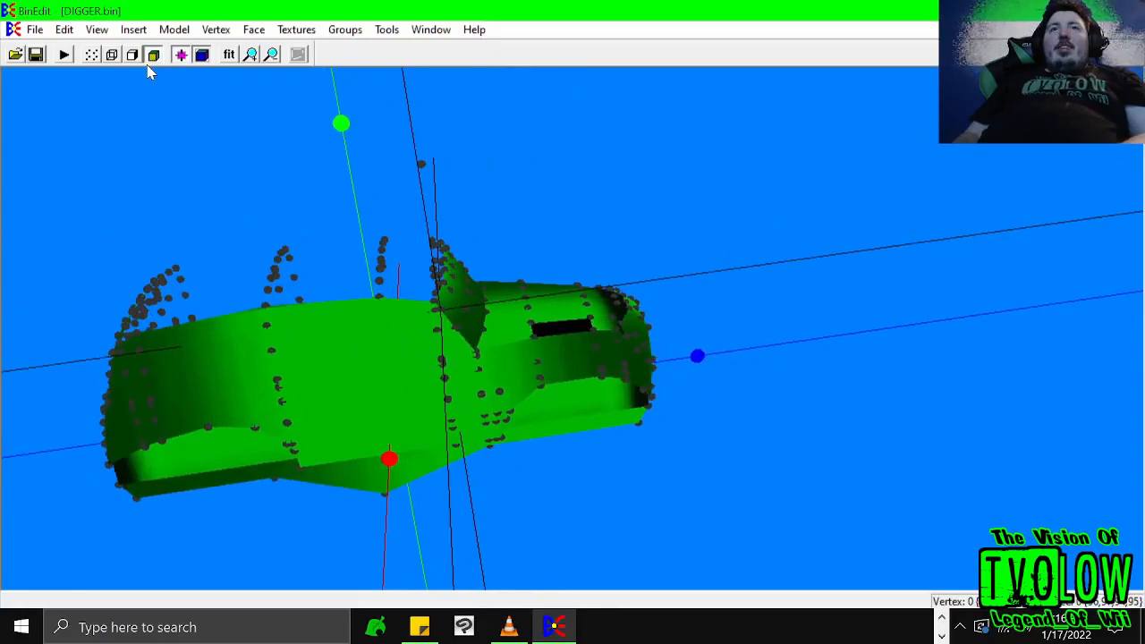
key(Right)
key(Right)
key(Right)
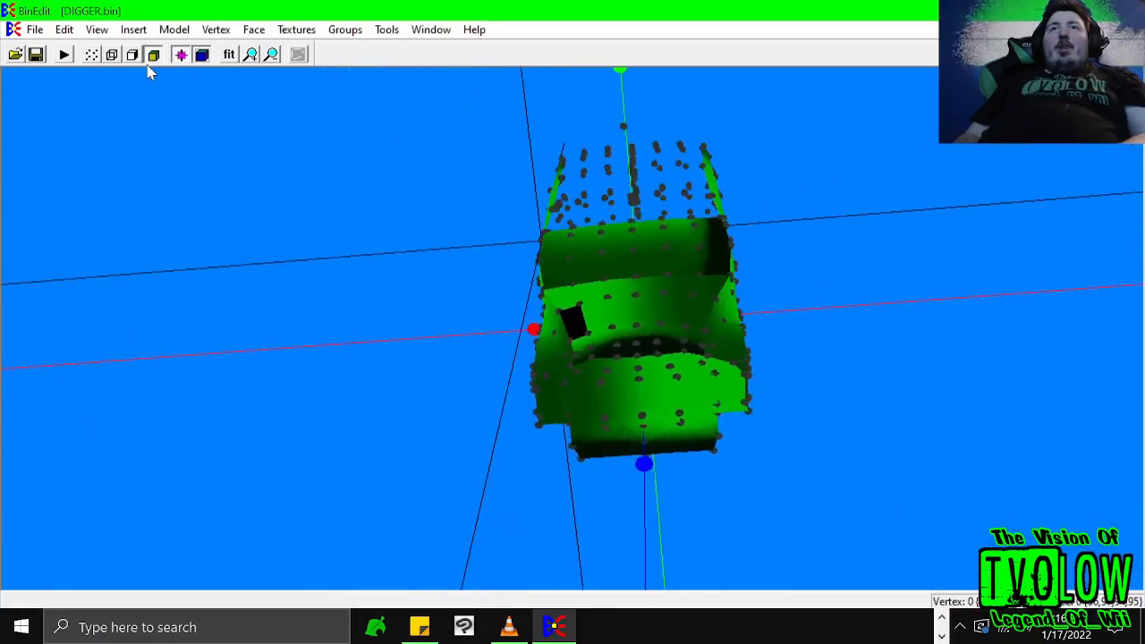
key(Right)
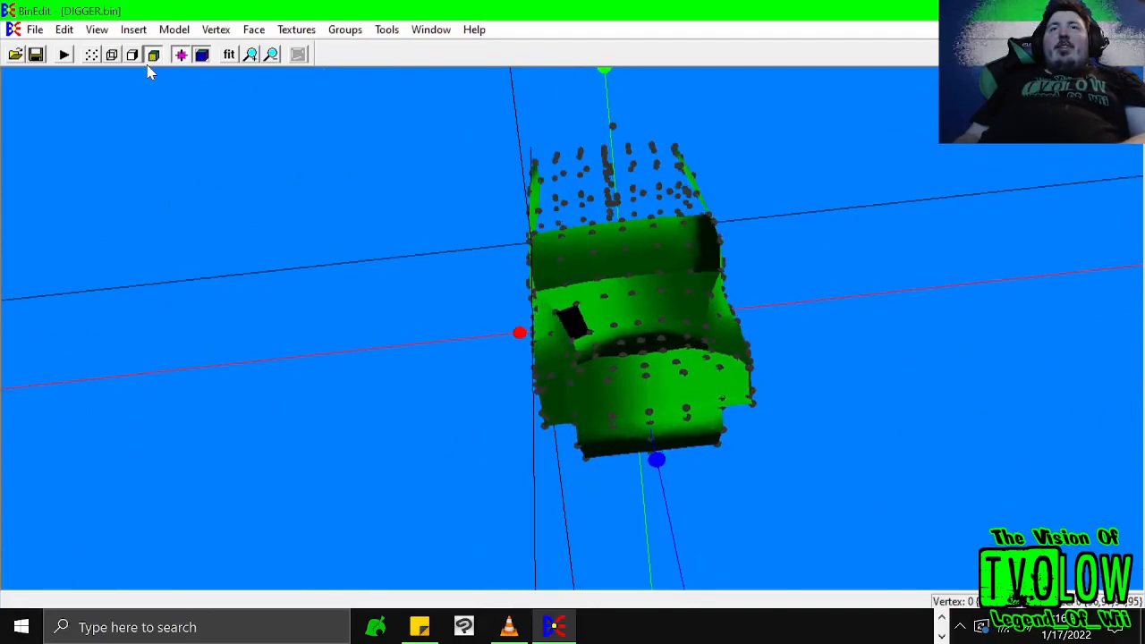
key(Right)
key(Right)
key(Right)
- View the texture info of GRNSHO.RAW in the Normalize Texture dialog without normalizing it
click(304, 31)
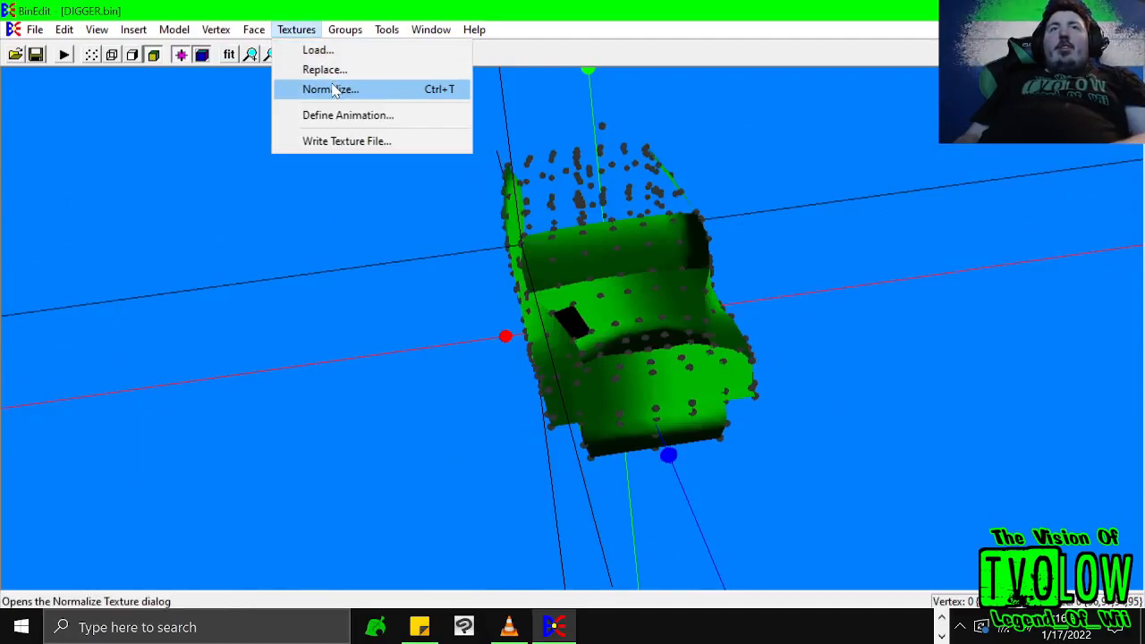
click(331, 89)
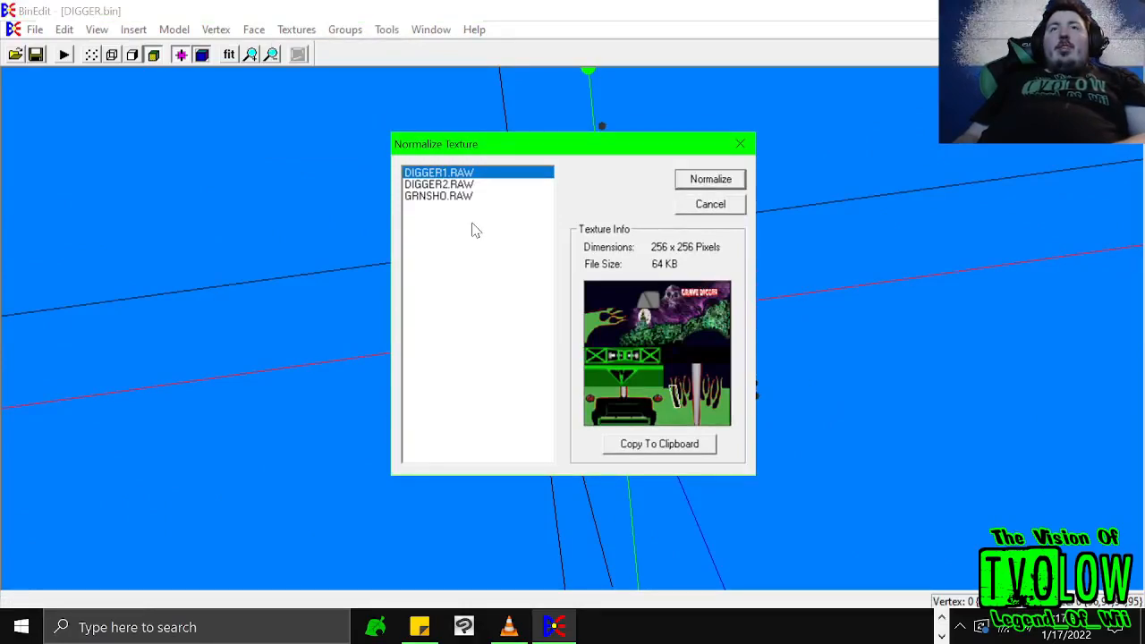
click(454, 195)
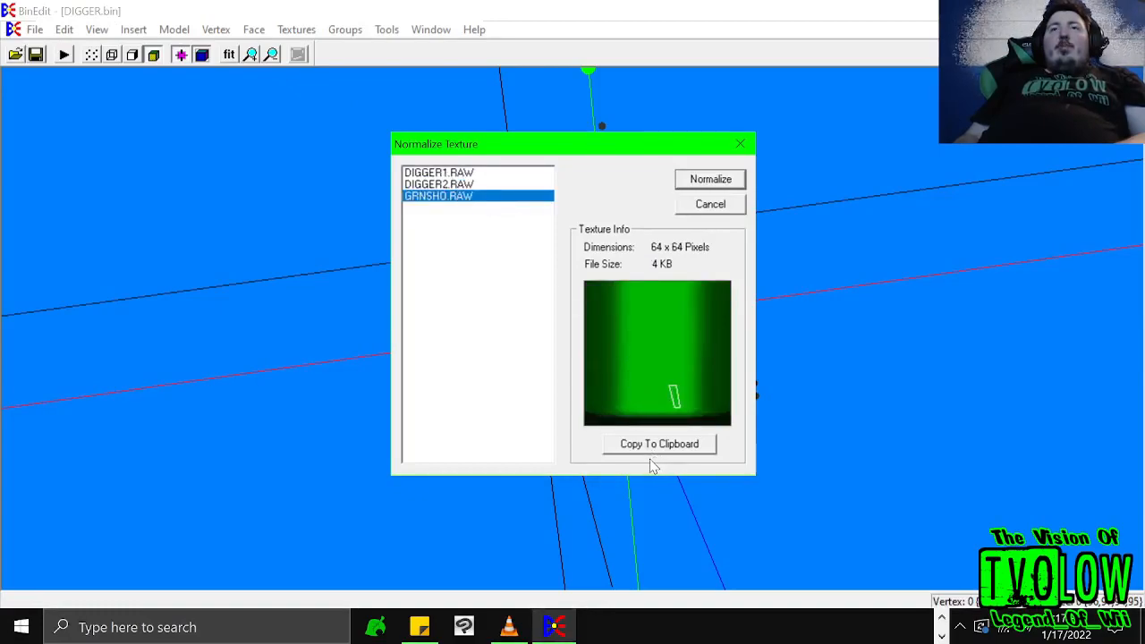
click(706, 205)
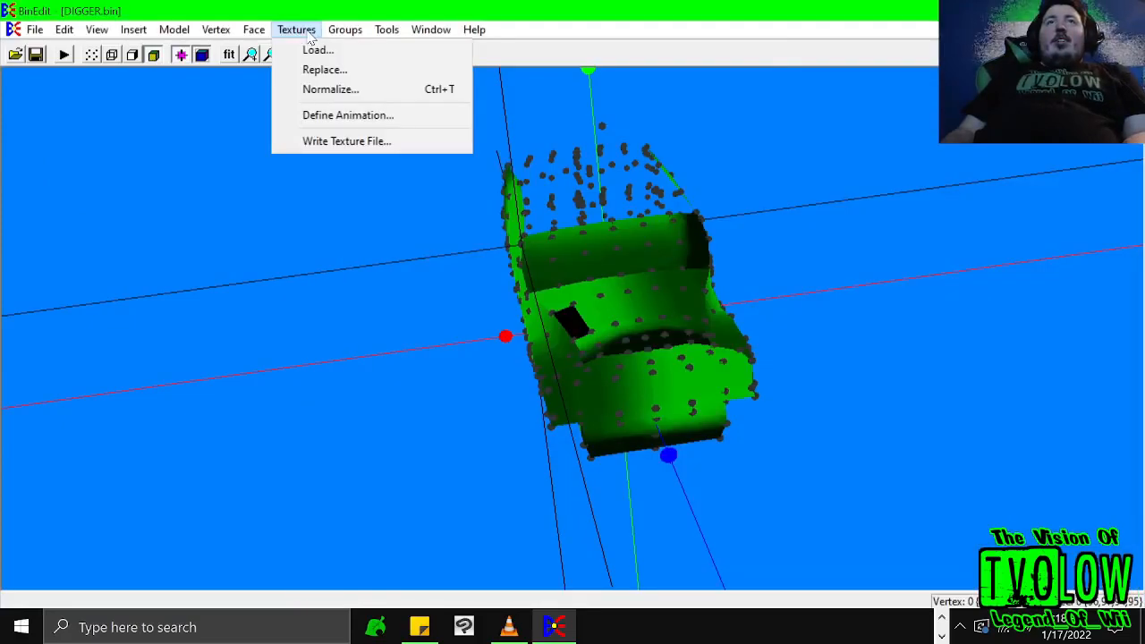
- Open the Flag1.bin model and turn the view to see the flag from the side
mouse_move(342, 33)
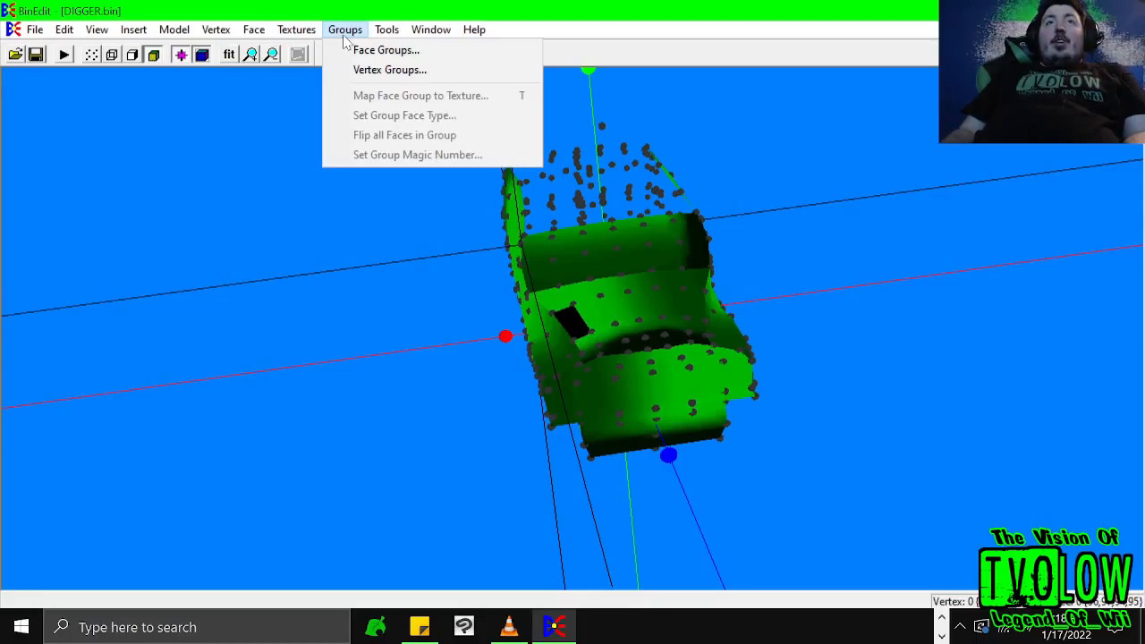
click(344, 29)
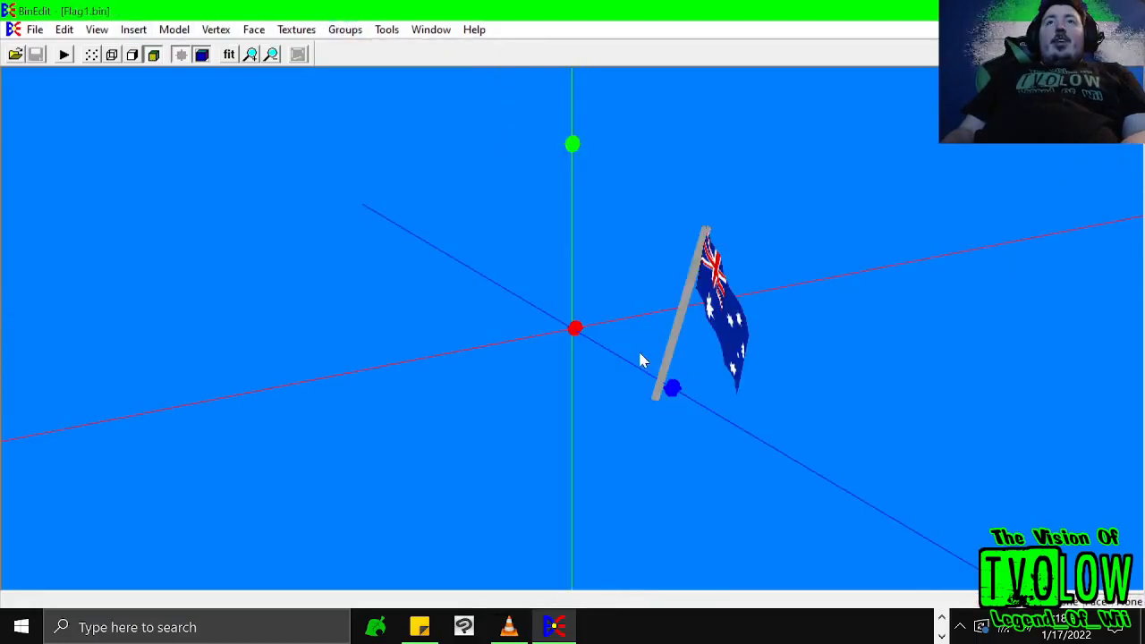
key(Right)
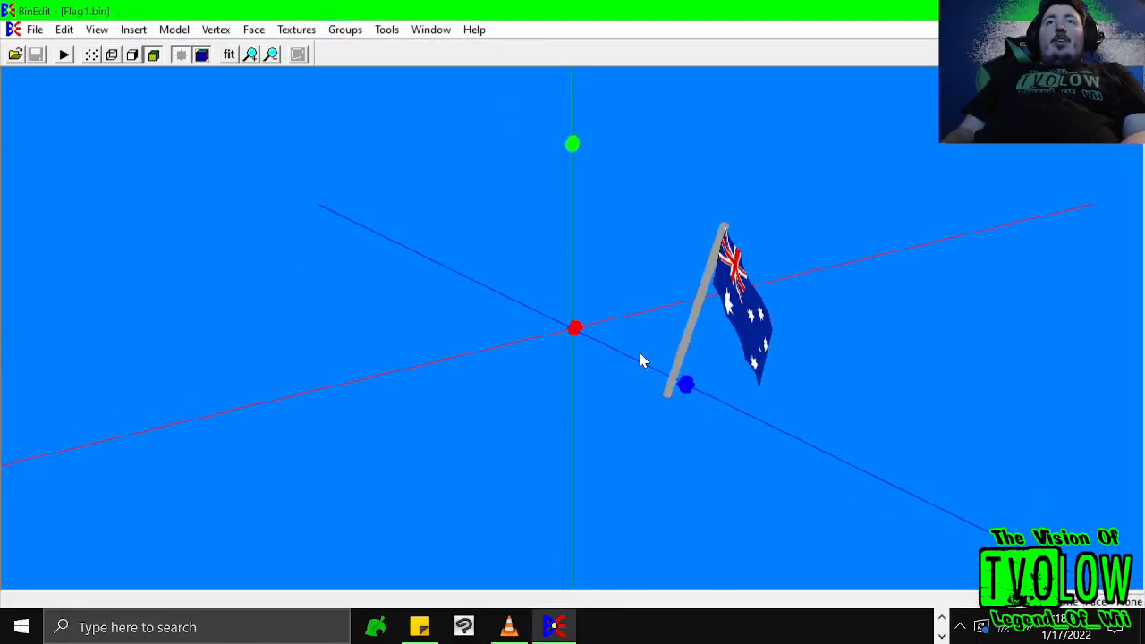
key(Right)
key(Right)
key(Right)
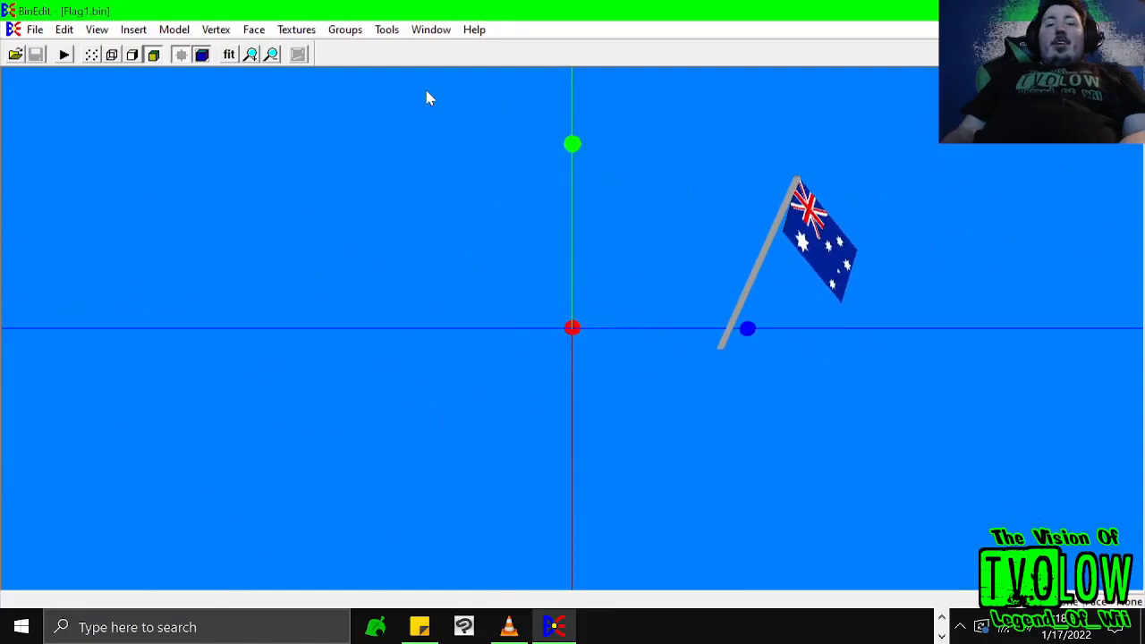
- Select all faces of the flag model and save the selection as a face group named FLAG MODEL
key(ctrl+a)
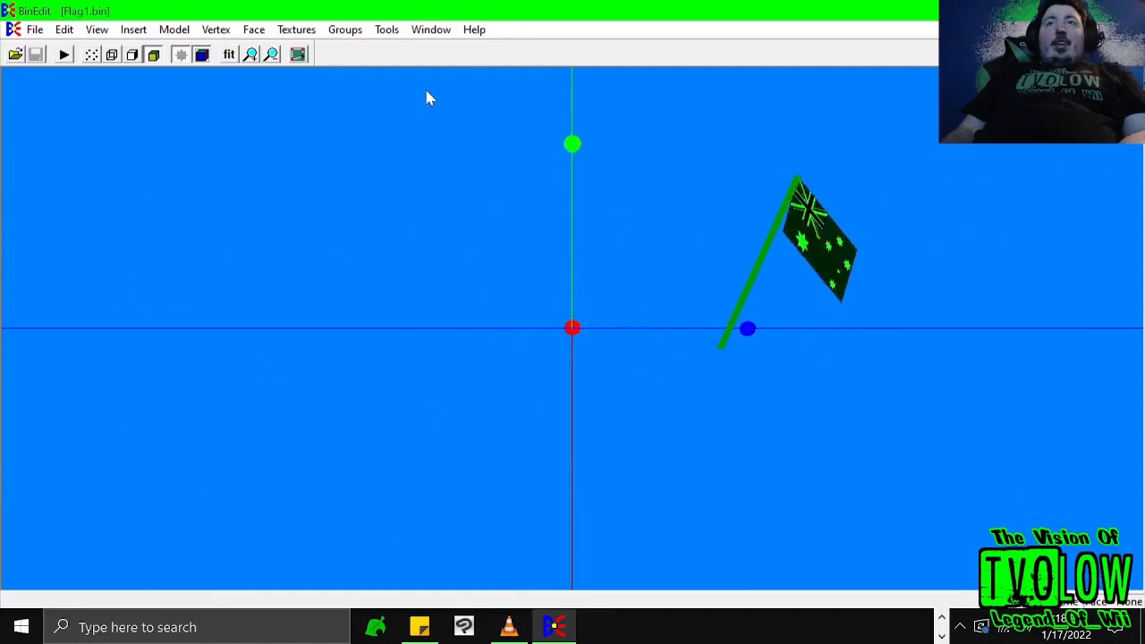
click(338, 30)
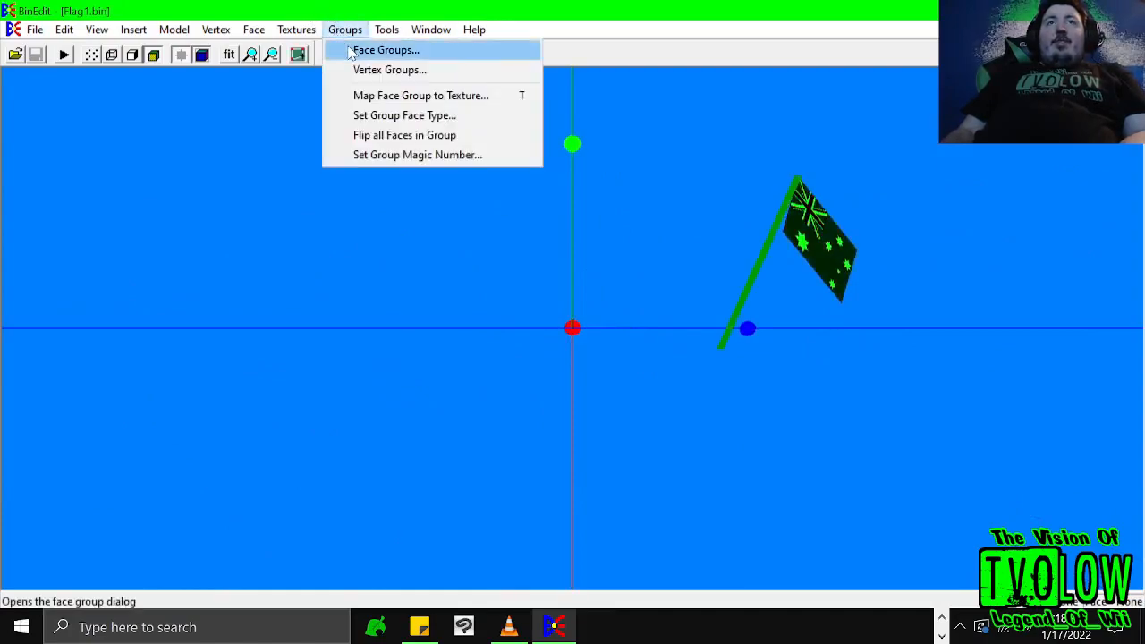
click(384, 51)
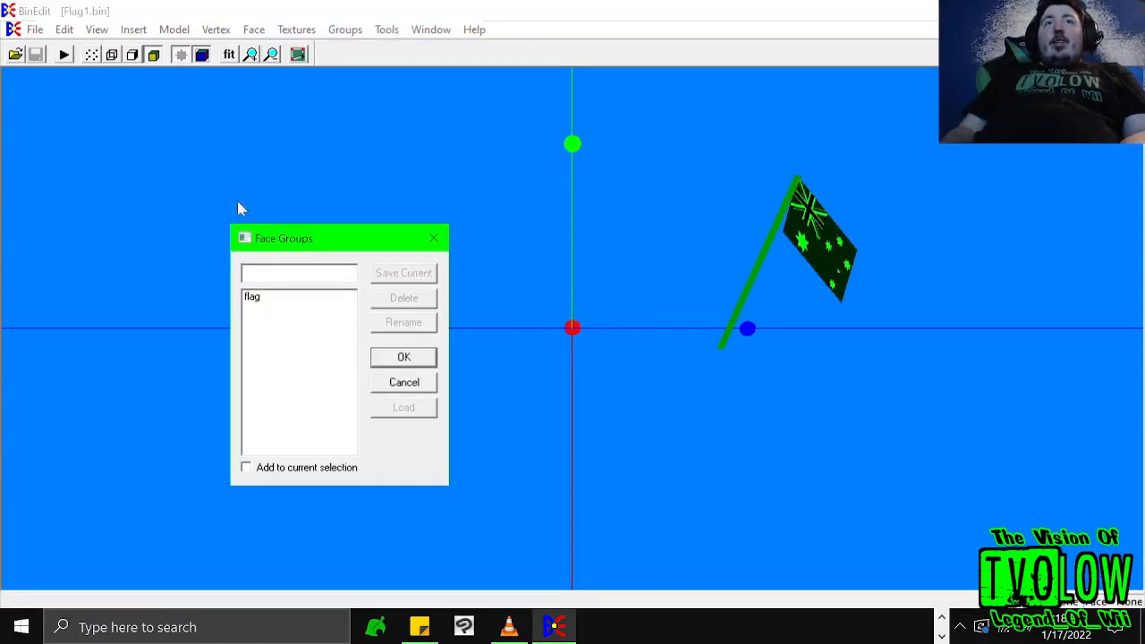
text(FL)
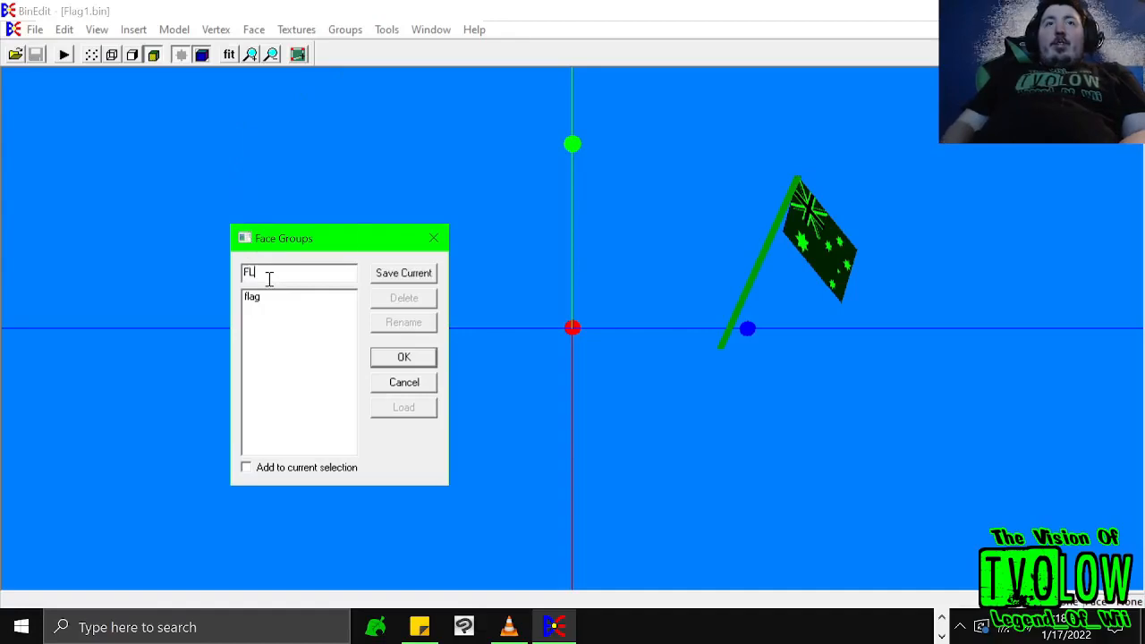
text(AG MODEL)
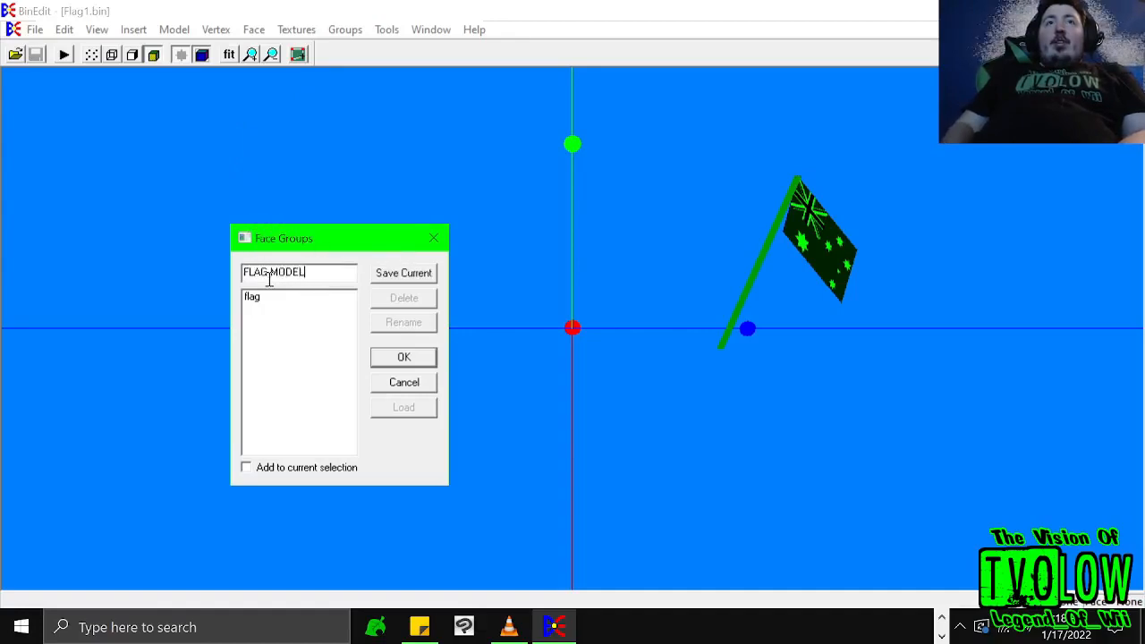
click(395, 277)
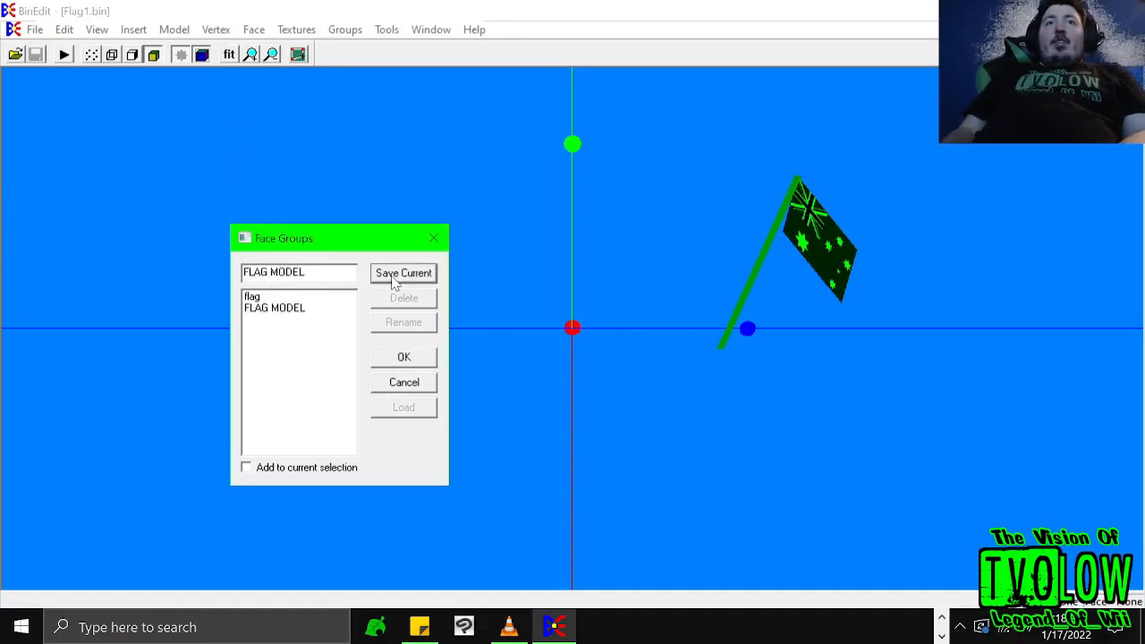
click(296, 309)
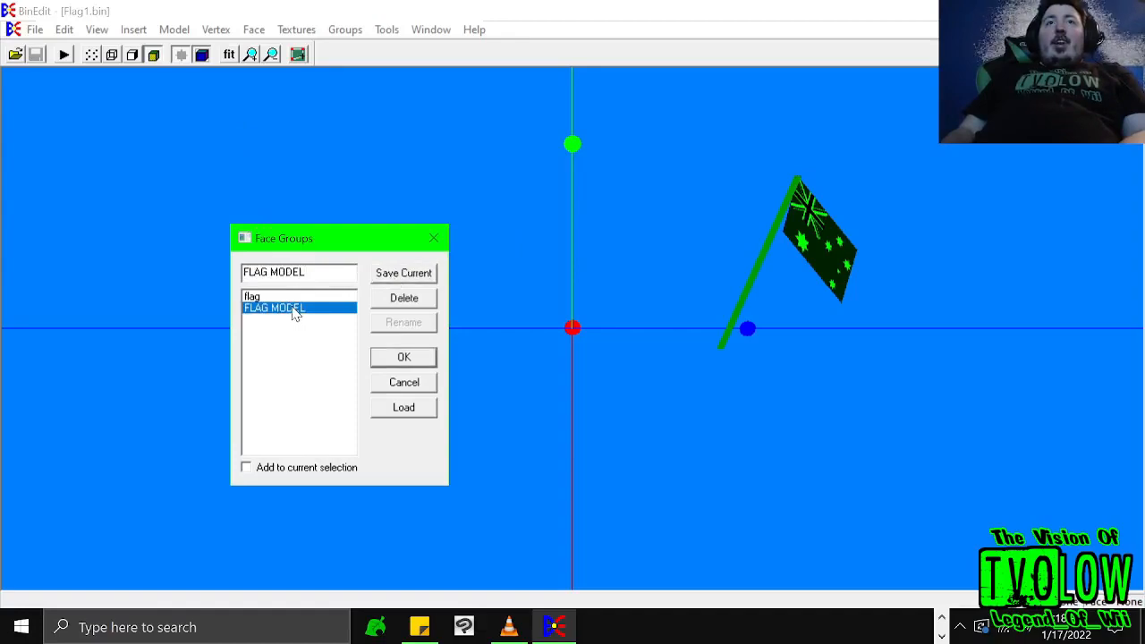
click(405, 394)
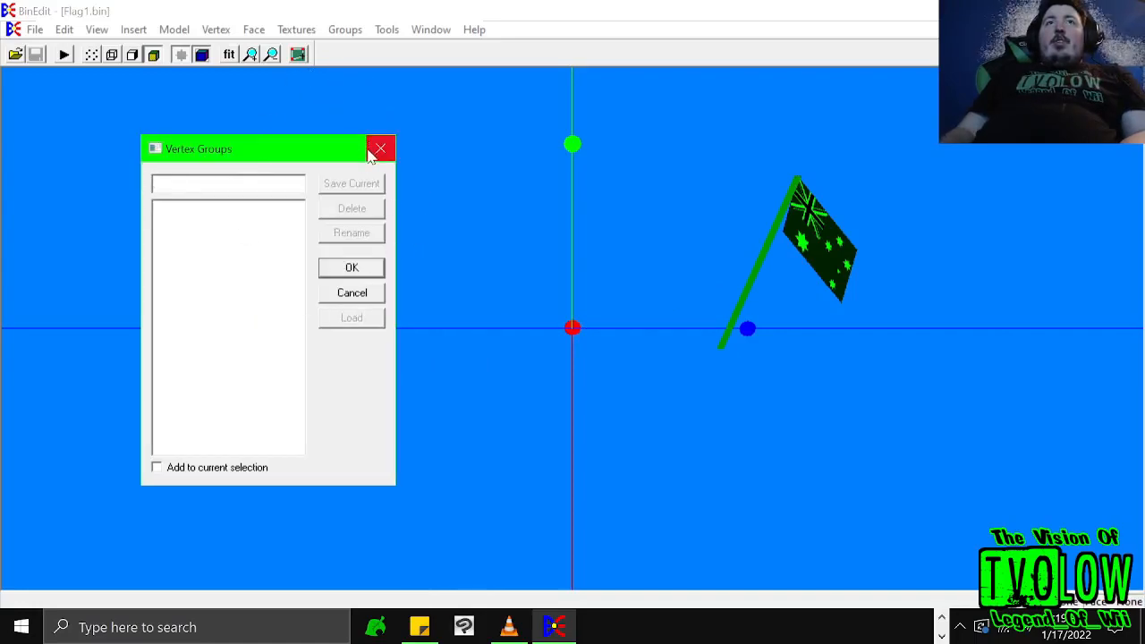
click(370, 145)
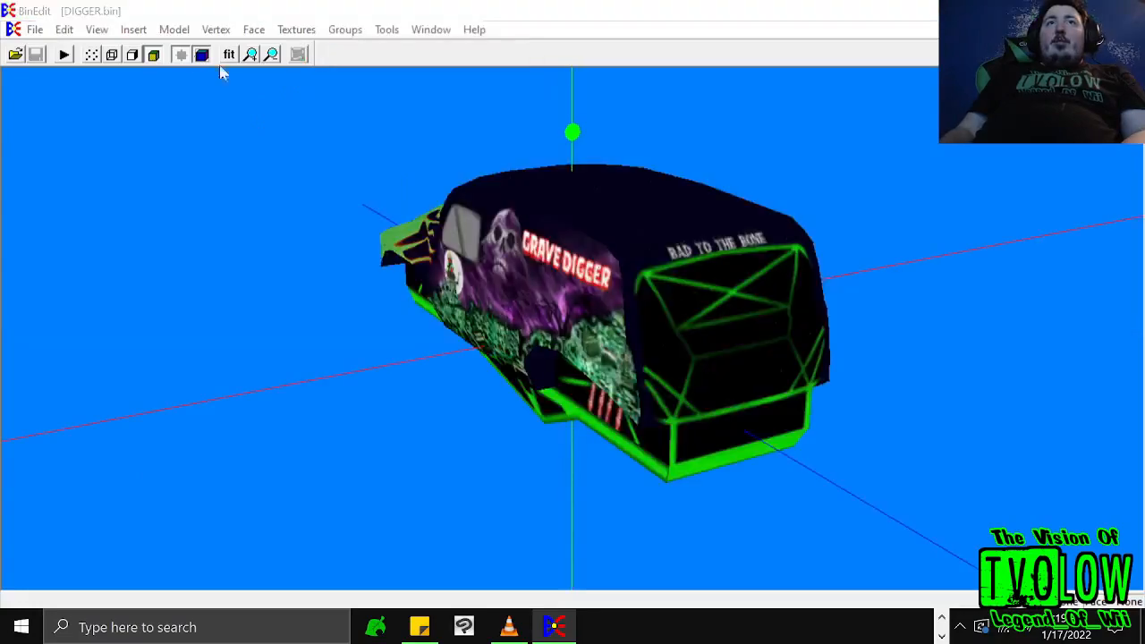
- Insert the Flag1.bin model into the DIGGER.bin truck body
click(205, 56)
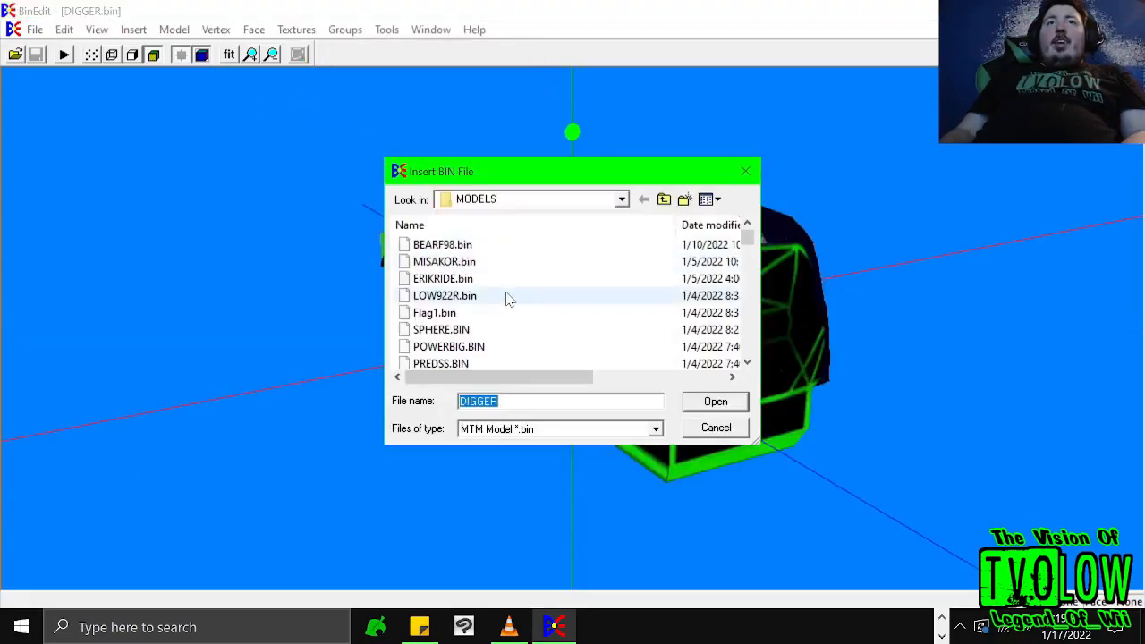
click(434, 313)
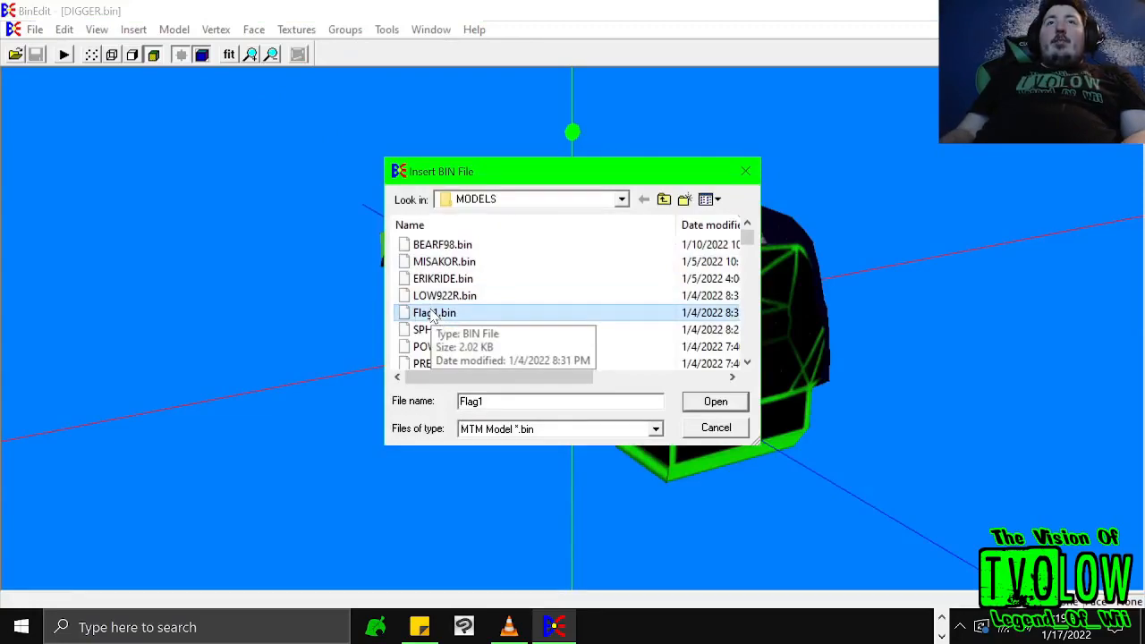
click(718, 399)
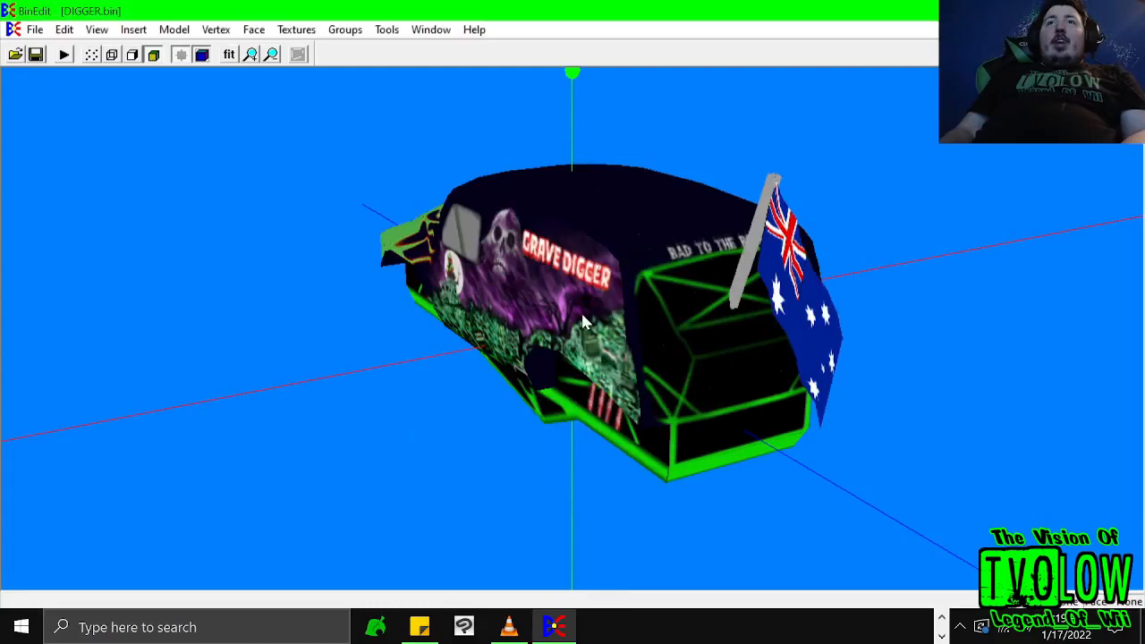
- Examine the flag's placement on the truck body by turning the view to the truck's side
key(Right)
key(Right)
key(Right)
key(Right)
key(Right)
key(Right)
key(Right)
key(Right)
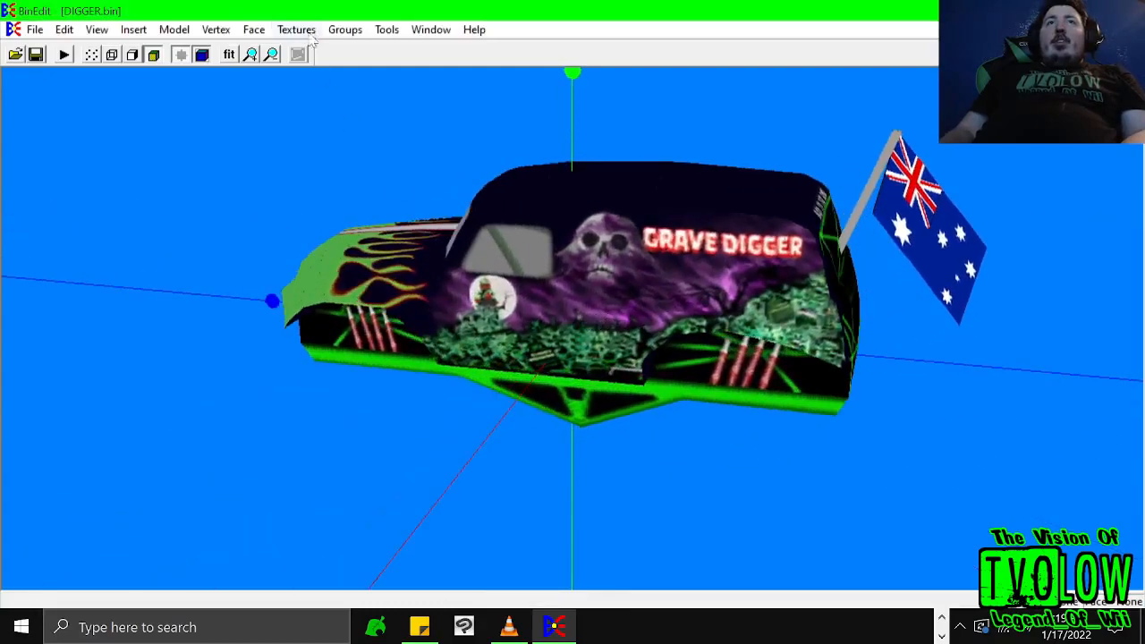
- Select the flag's faces on the truck body by loading the saved face group named flag
click(304, 30)
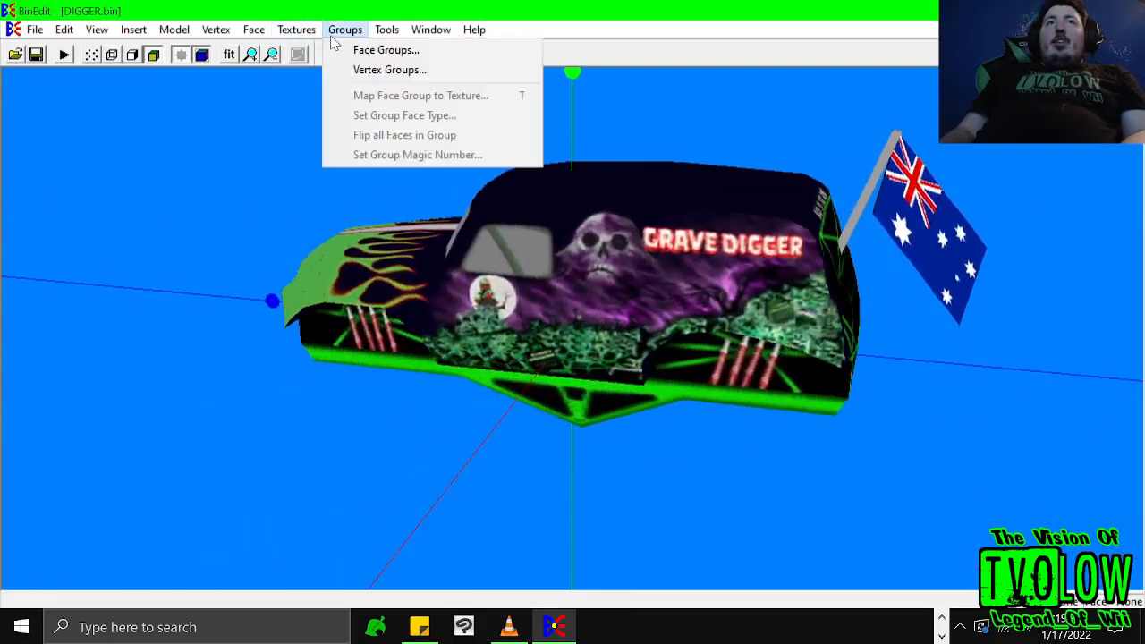
click(348, 43)
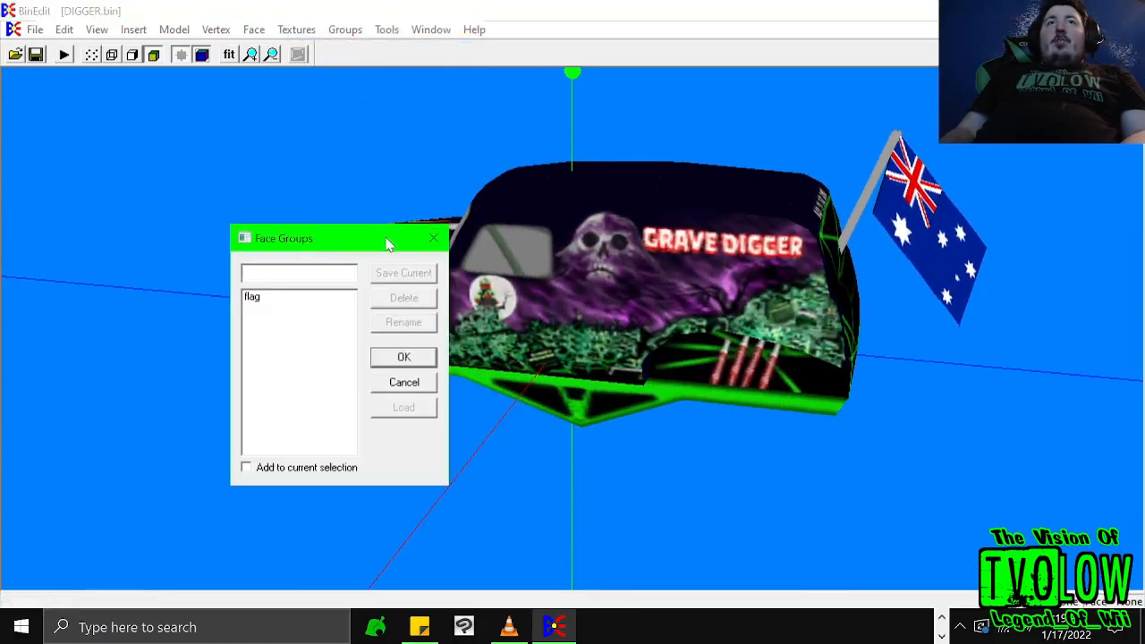
click(276, 304)
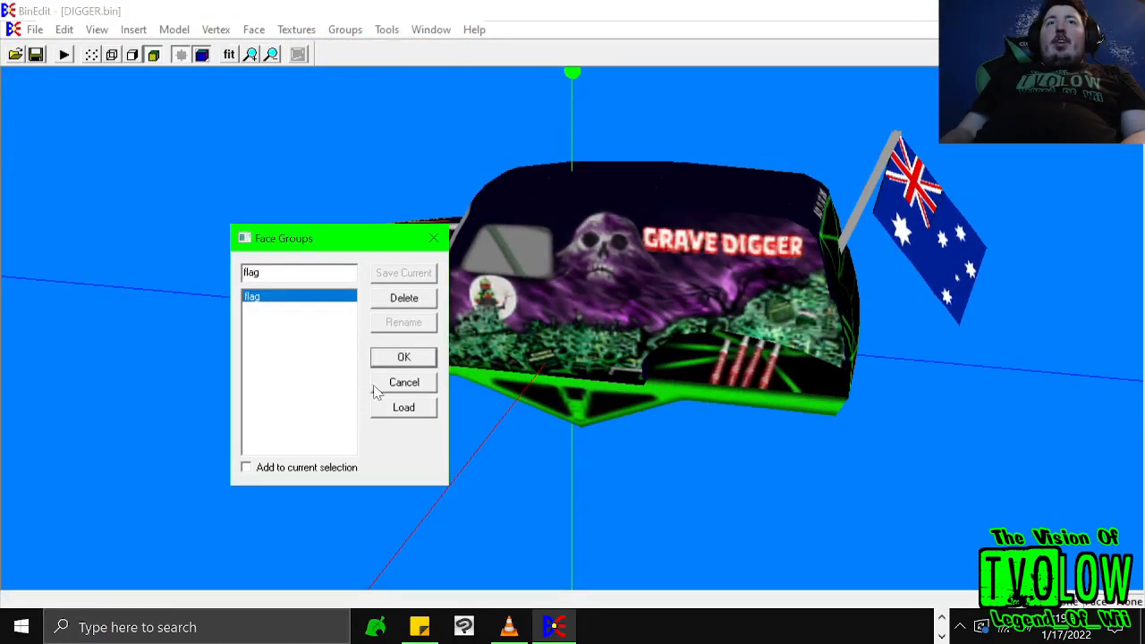
click(388, 412)
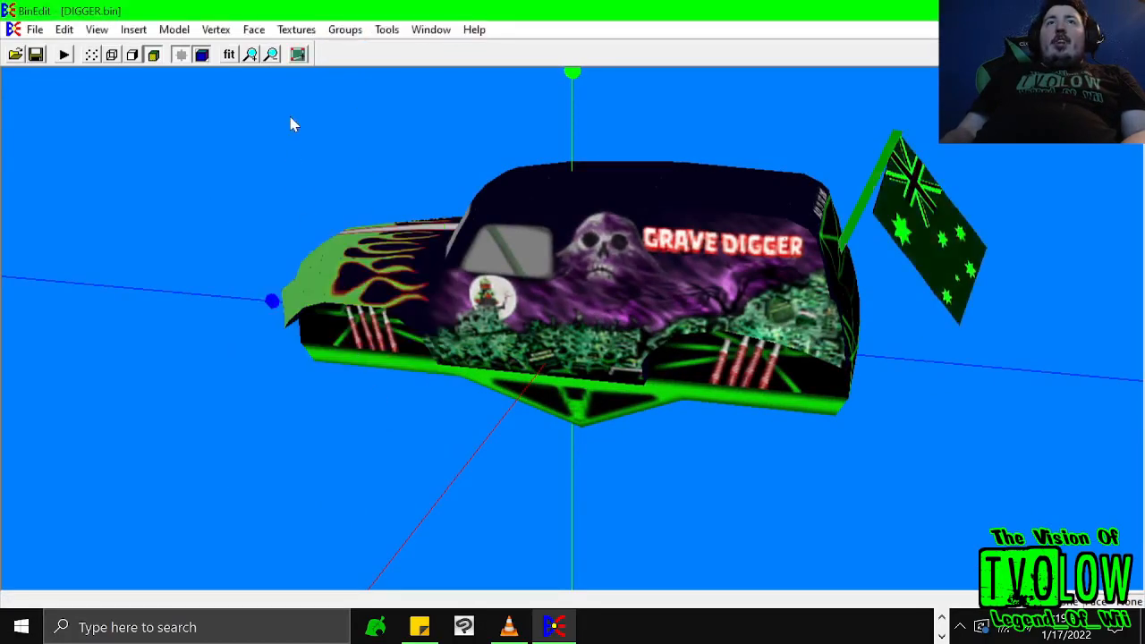
- Resize only the selected flag faces to a height of 12.015625 feet, keeping the proportions
click(177, 30)
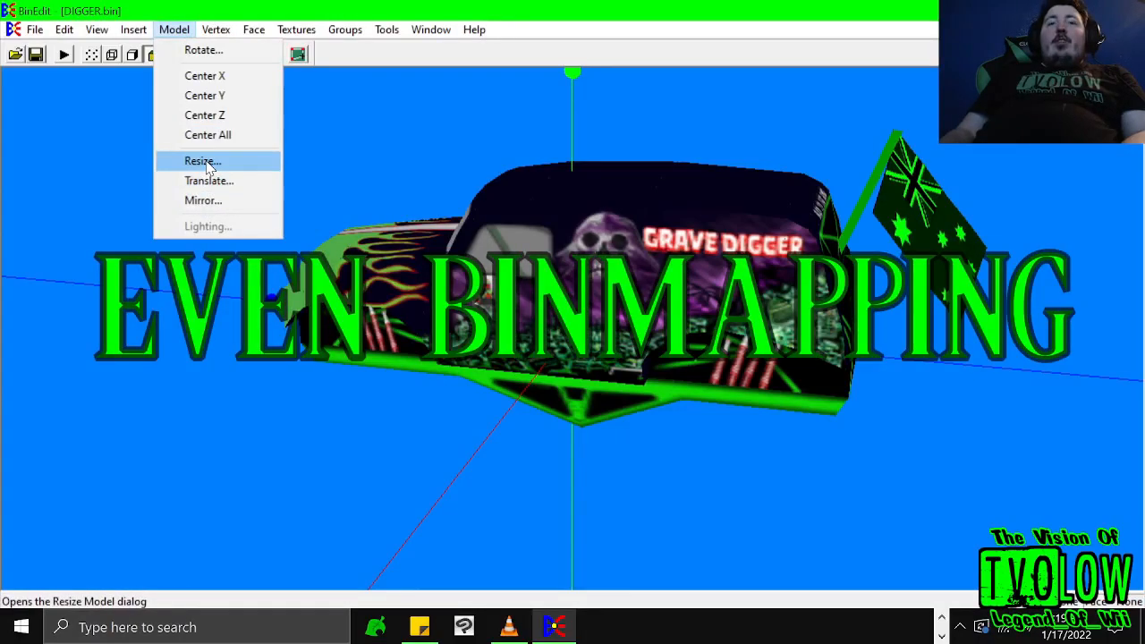
click(207, 165)
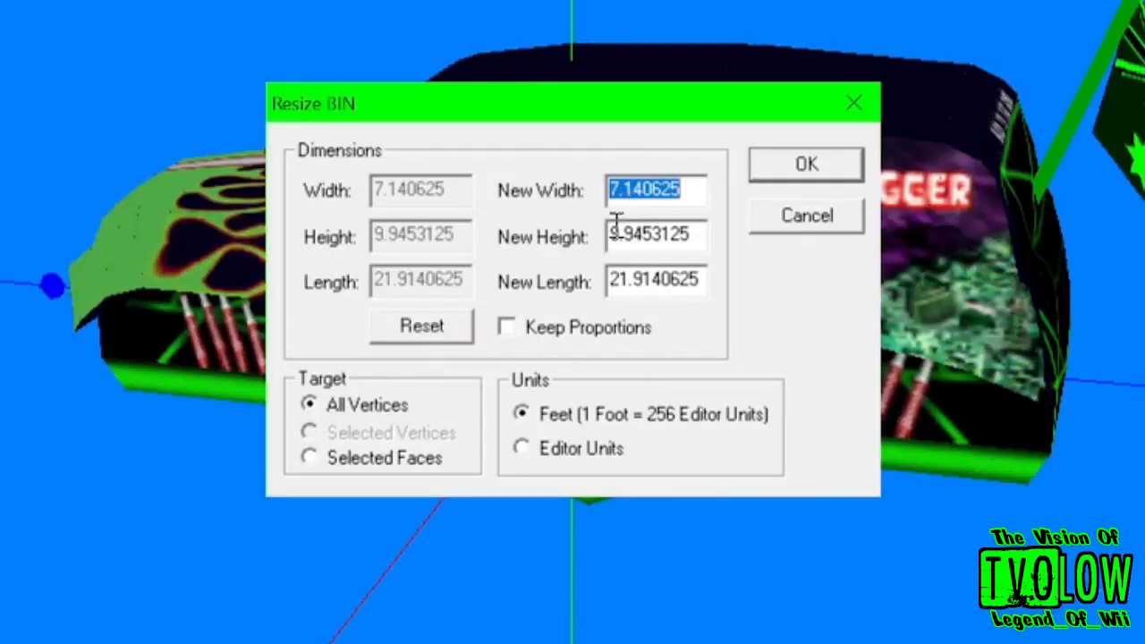
click(594, 270)
click(528, 327)
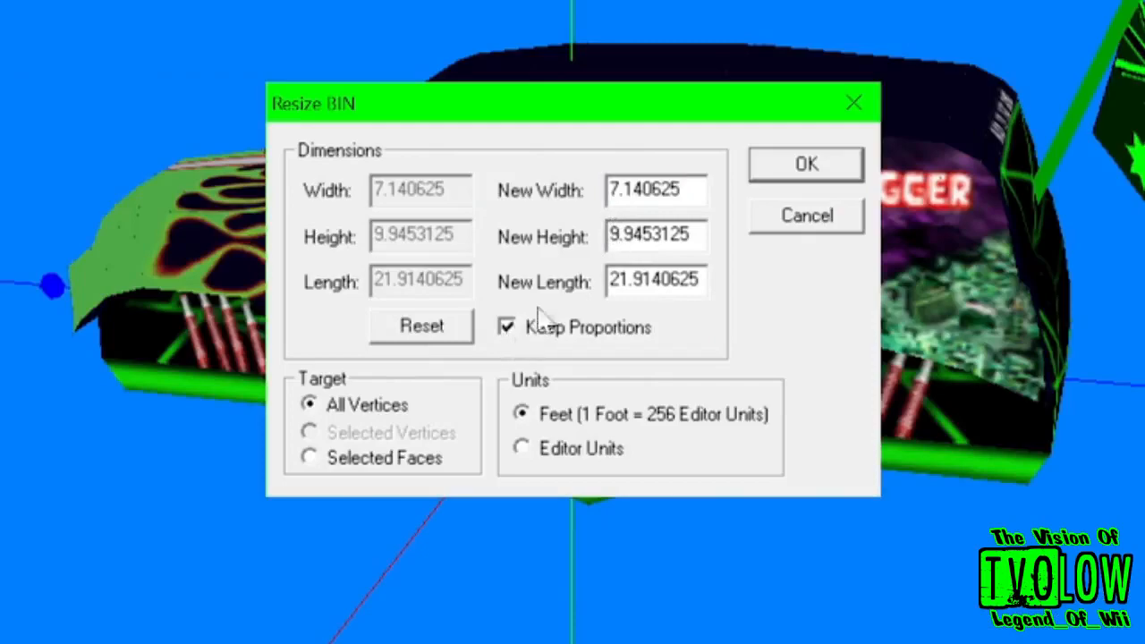
drag(616, 232, 608, 235)
text(13)
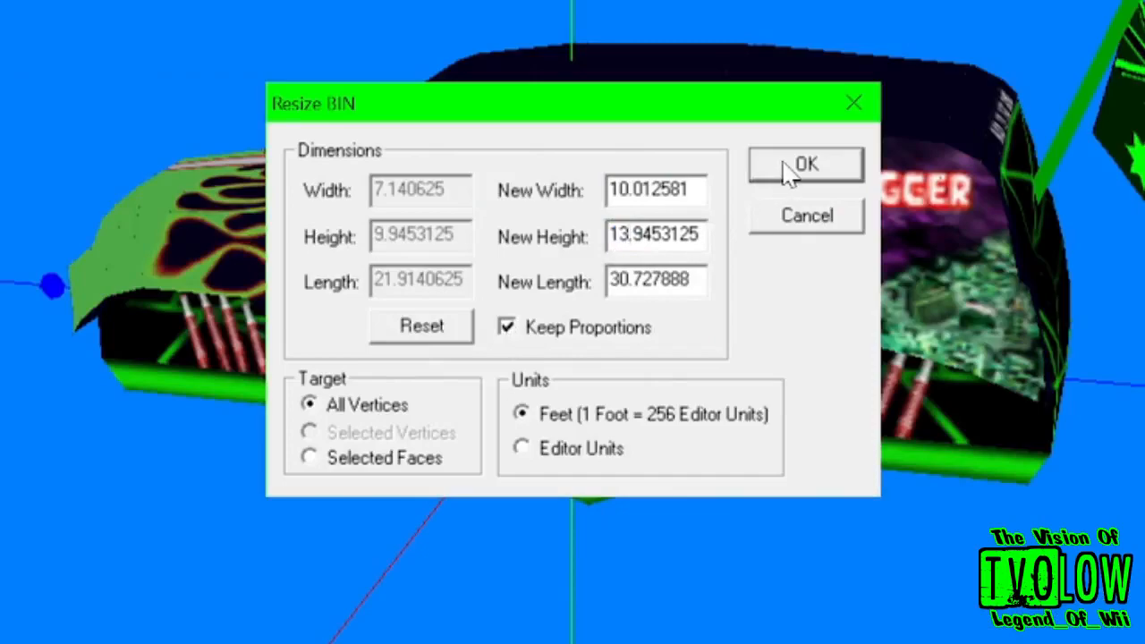
click(312, 465)
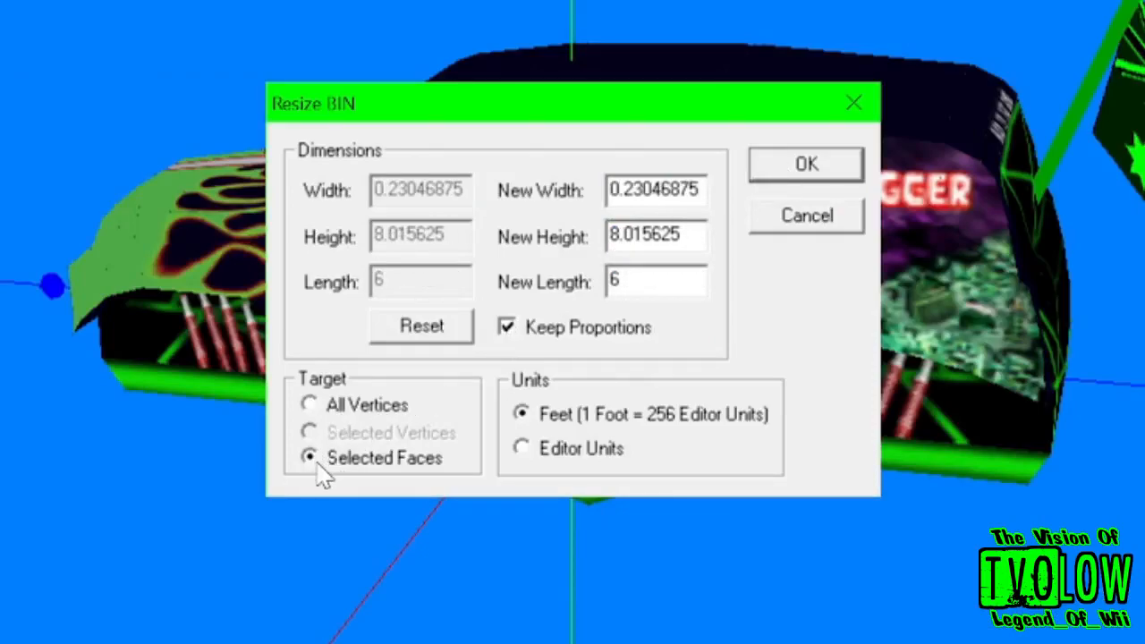
drag(609, 234, 619, 235)
text(12)
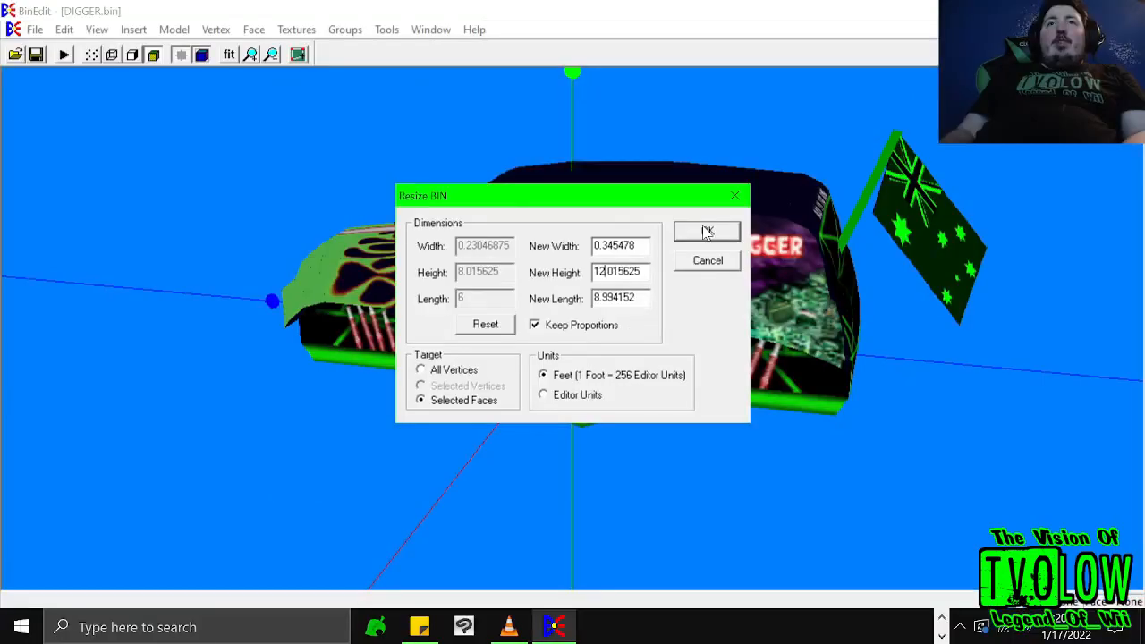
click(801, 164)
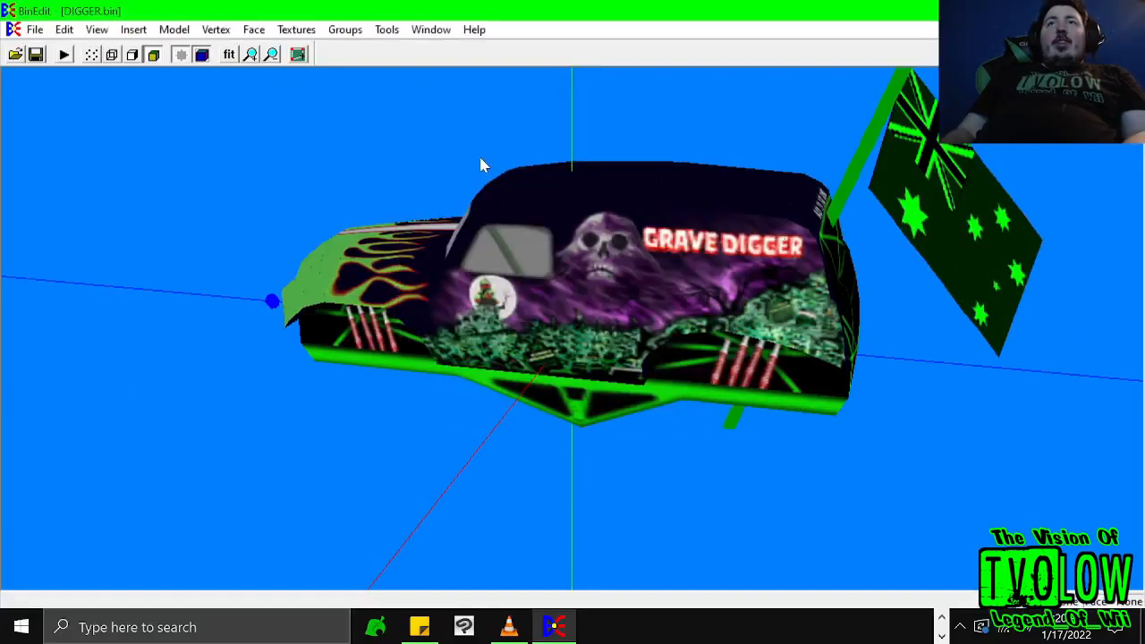
- Translate only the selected flag faces by 500 editor units along Y
click(173, 30)
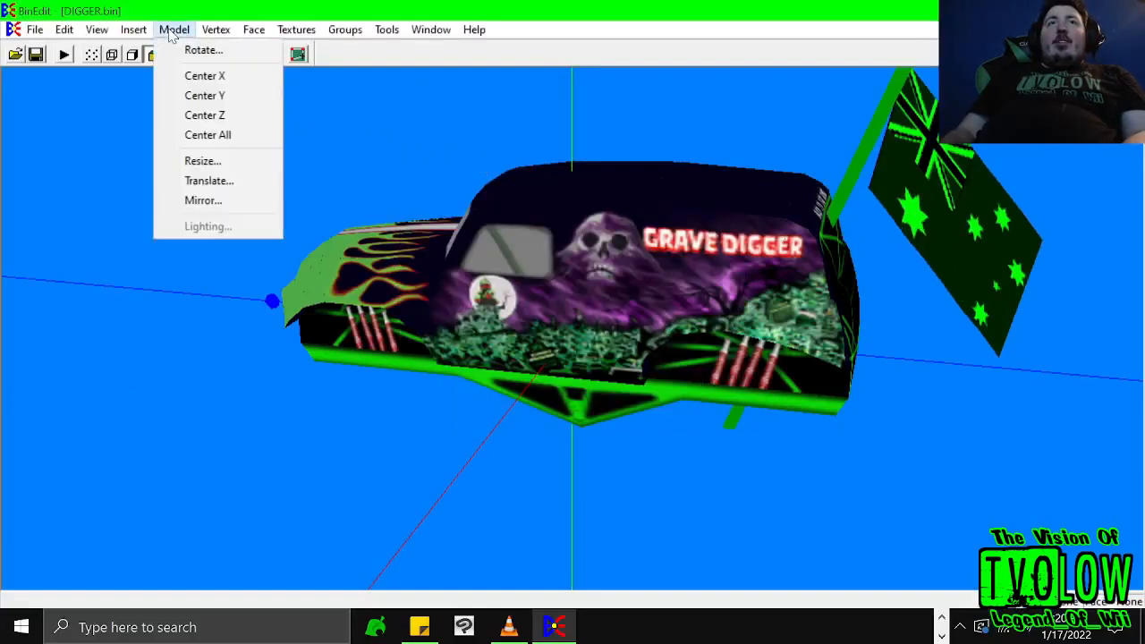
click(205, 180)
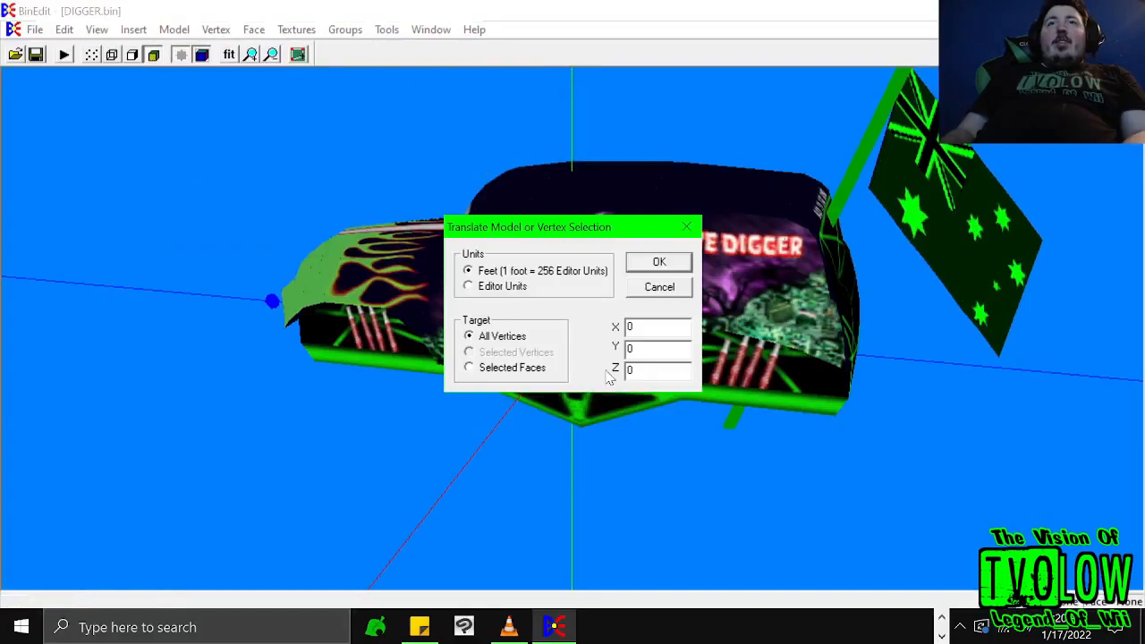
click(469, 286)
click(495, 369)
double_click(665, 347)
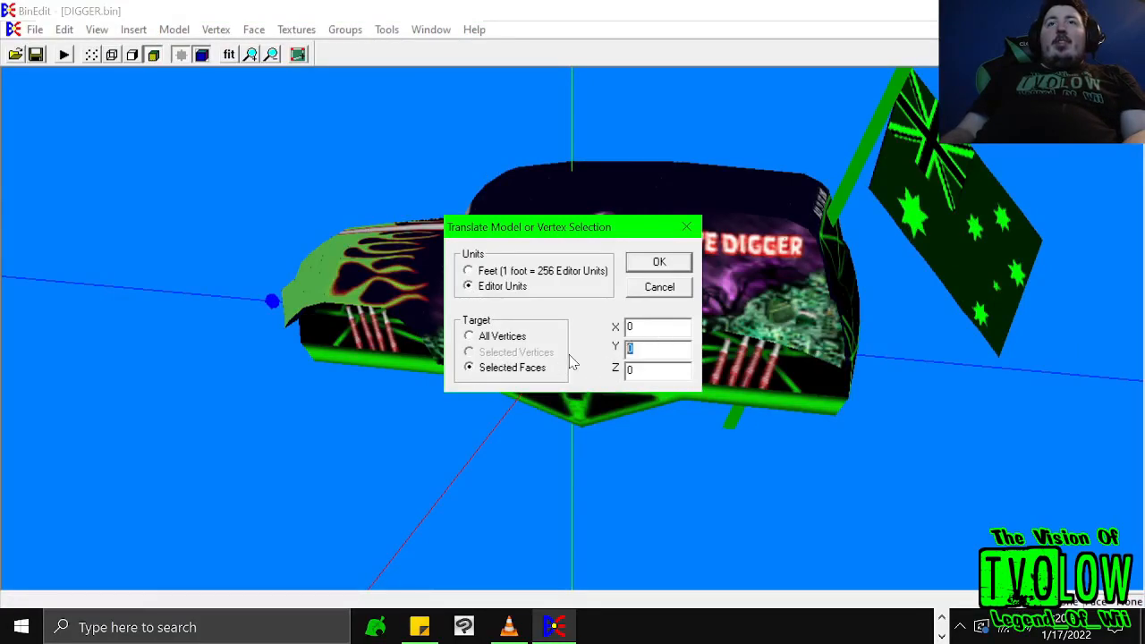
text(500)
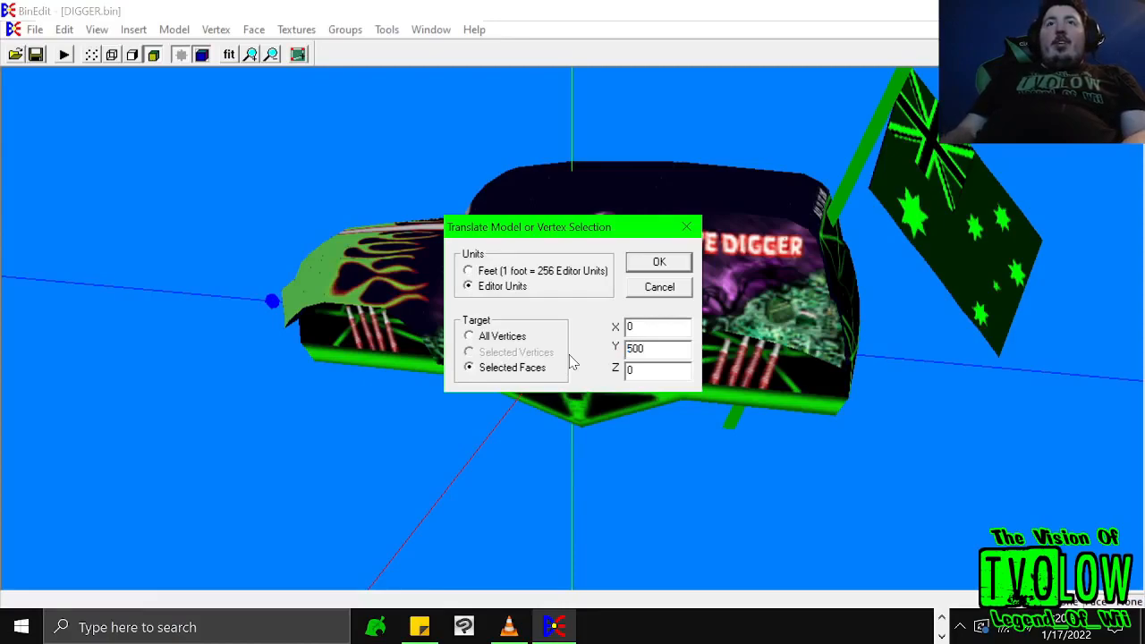
click(653, 261)
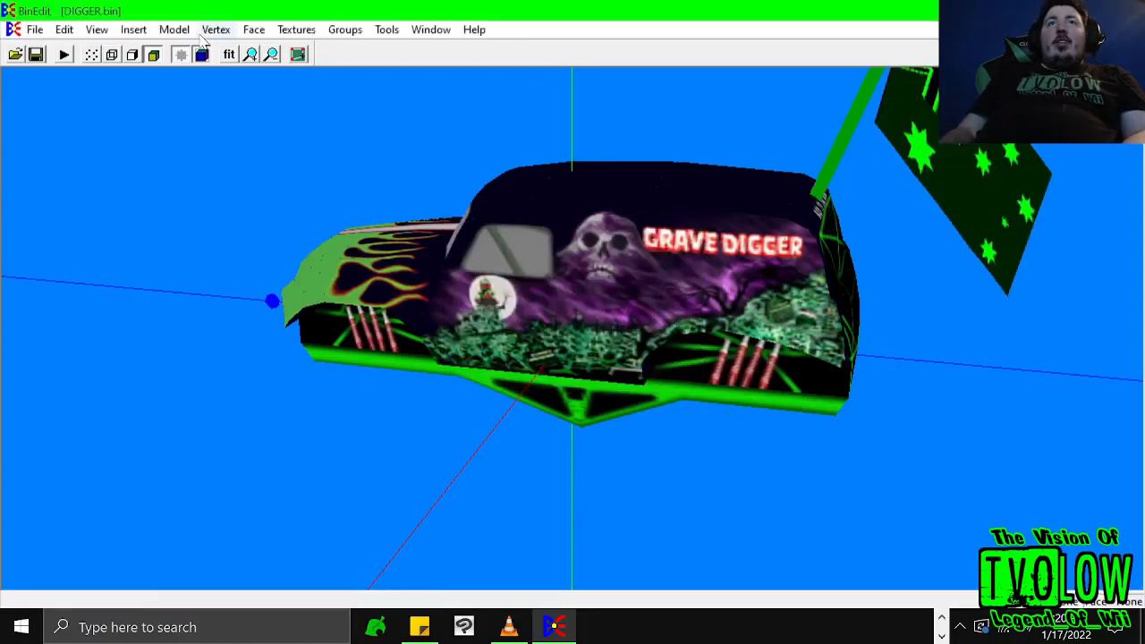
- Apply Mirror Model to the selected flag faces with Flip Faces enabled and no axis chosen
click(96, 31)
mouse_move(121, 34)
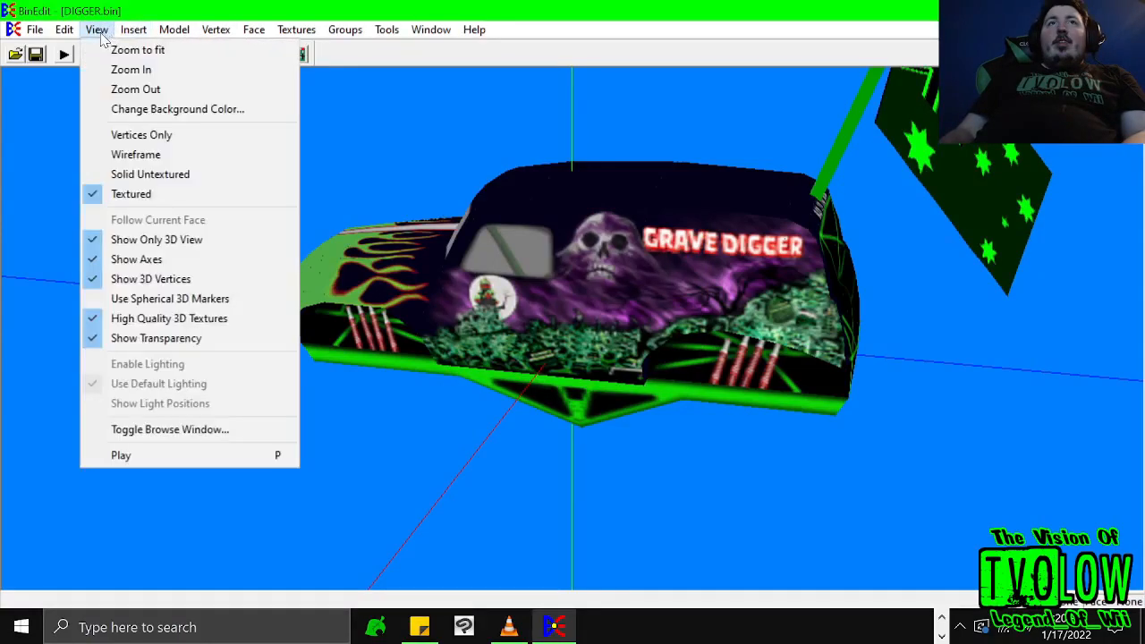
mouse_move(176, 30)
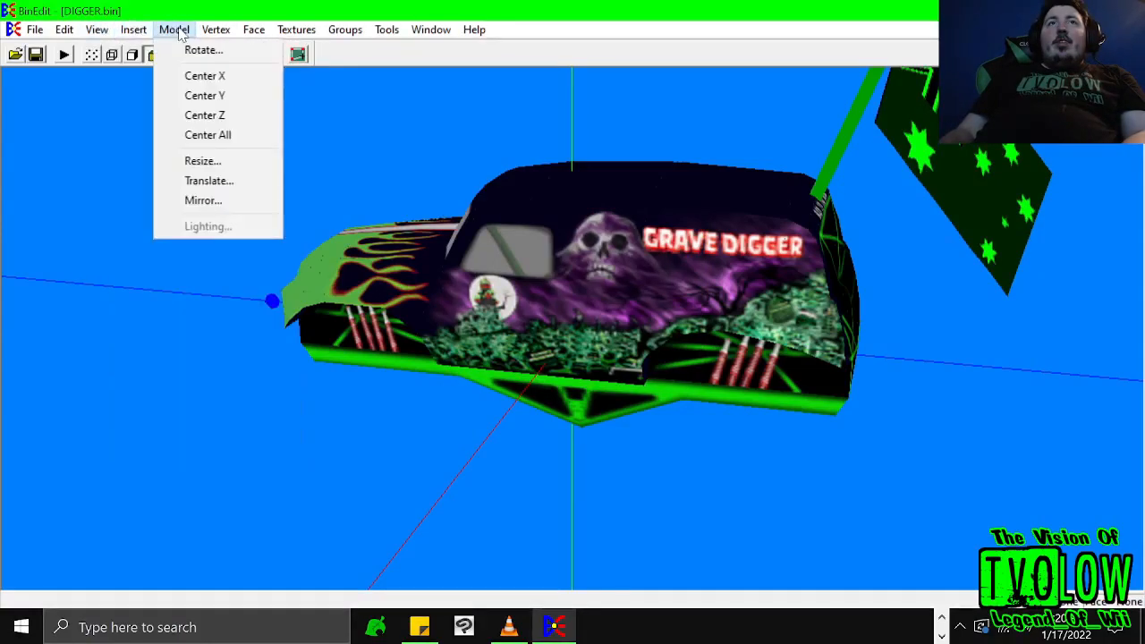
click(204, 201)
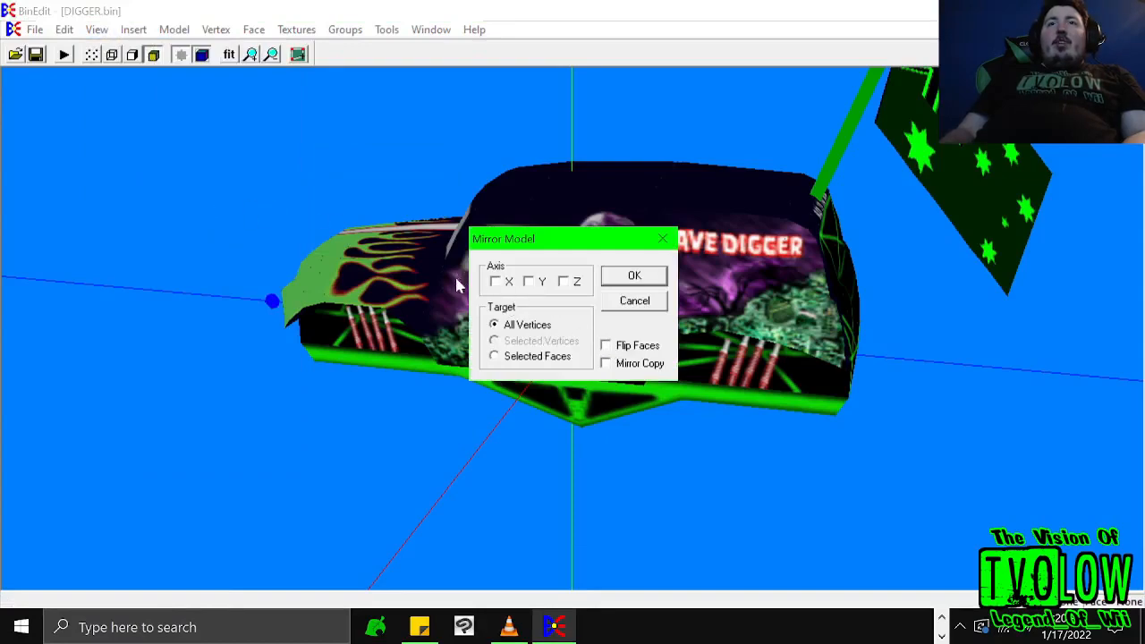
click(496, 357)
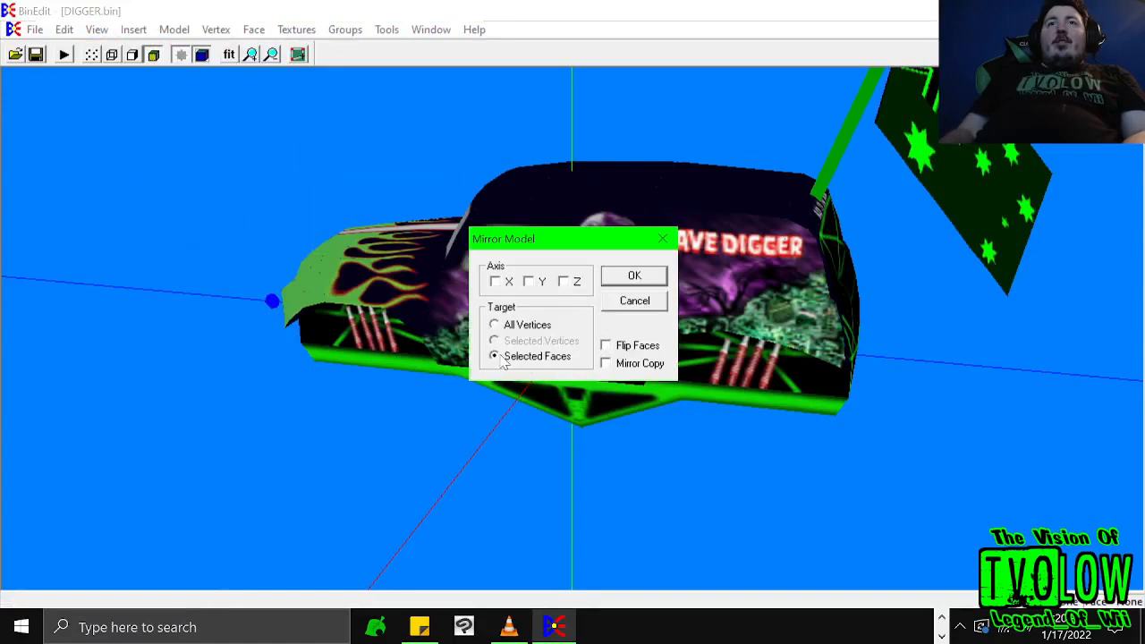
click(606, 346)
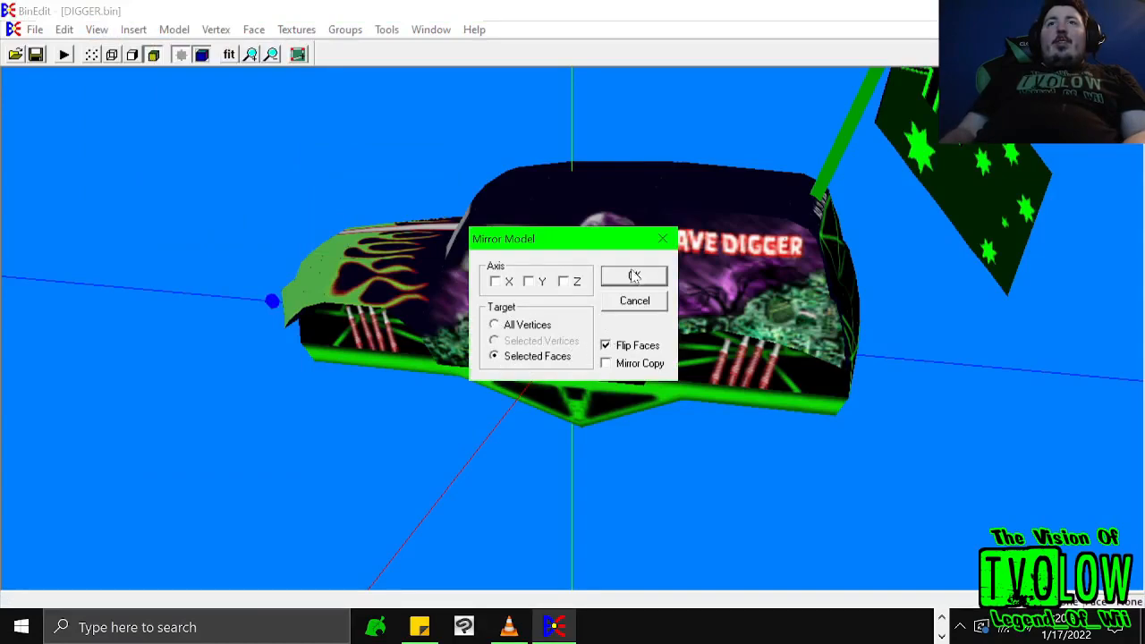
click(635, 276)
- Examine the enlarged, raised flag at the back of the truck by turning the view
key(Left)
key(Left)
key(Left)
key(Left)
key(Left)
key(Left)
key(Left)
key(Left)
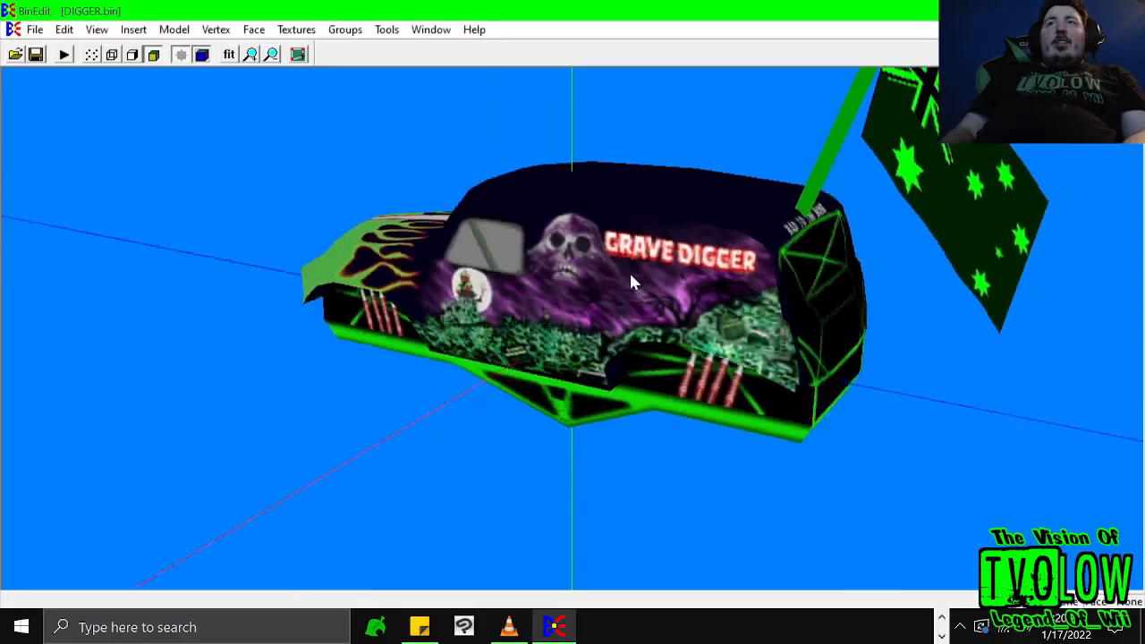
key(Left)
key(Left)
key(Left)
key(Left)
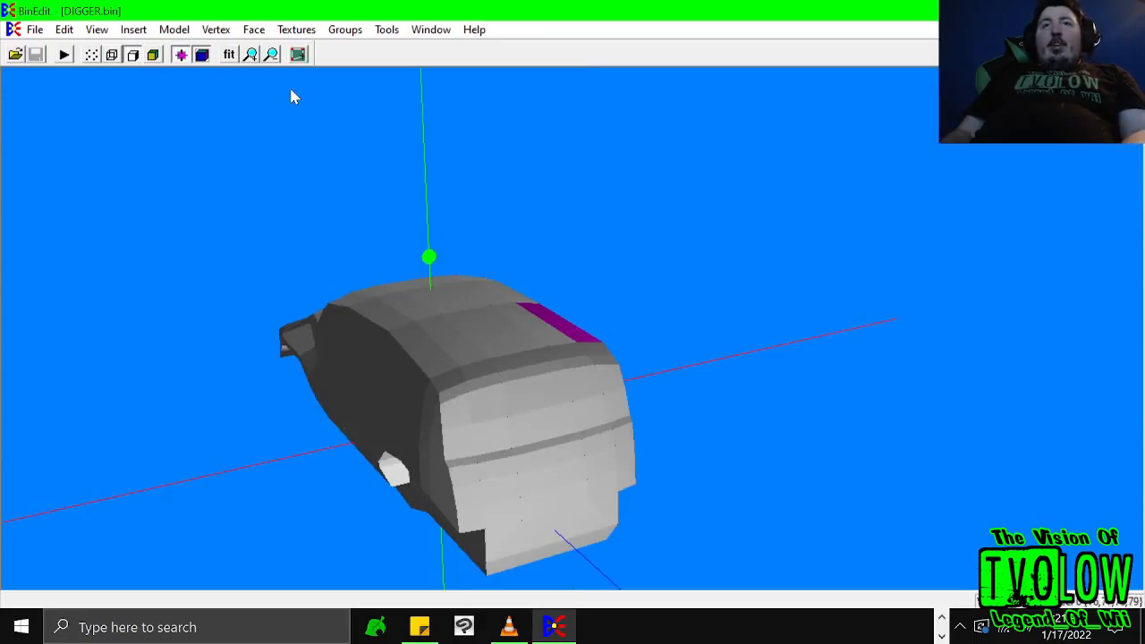
- Mark the current face at the rear of the roof, and advance the vertex marker to vertex 2
key(space)
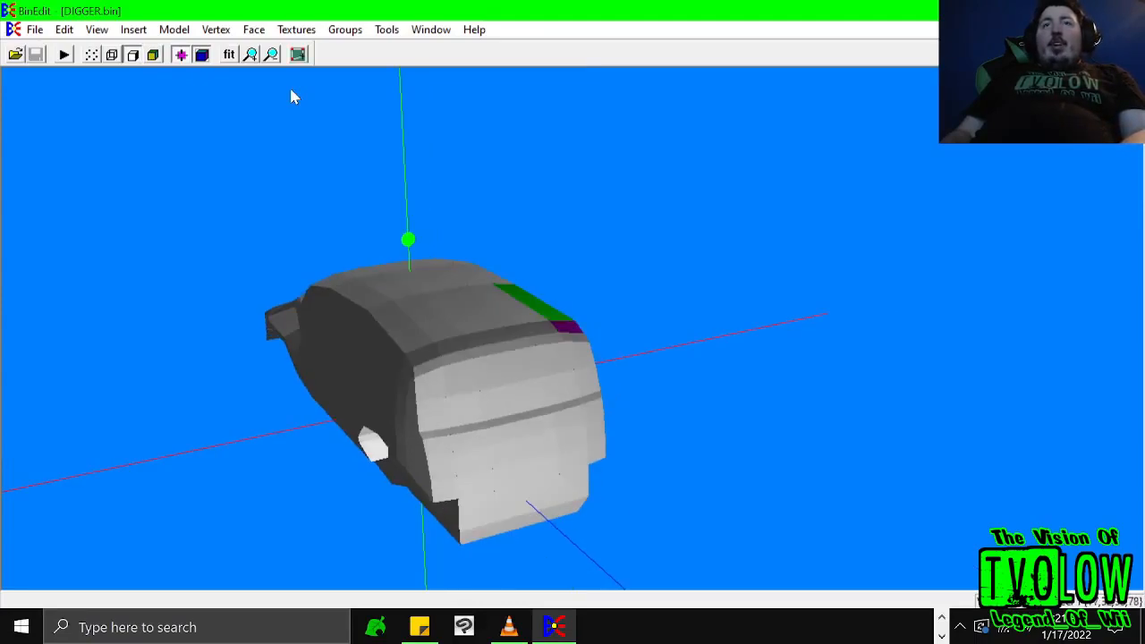
key(v)
key(v)
key(v)
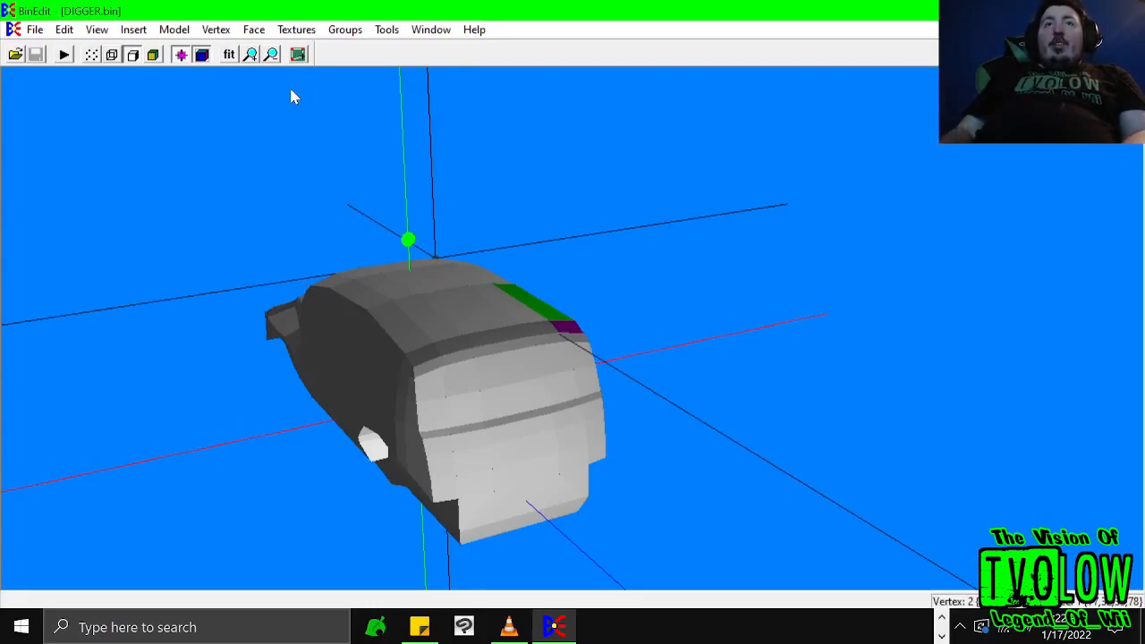
- Examine the current vertex and the marked roof face by turning the view around the truck body
key(Right)
key(Right)
key(Right)
key(Right)
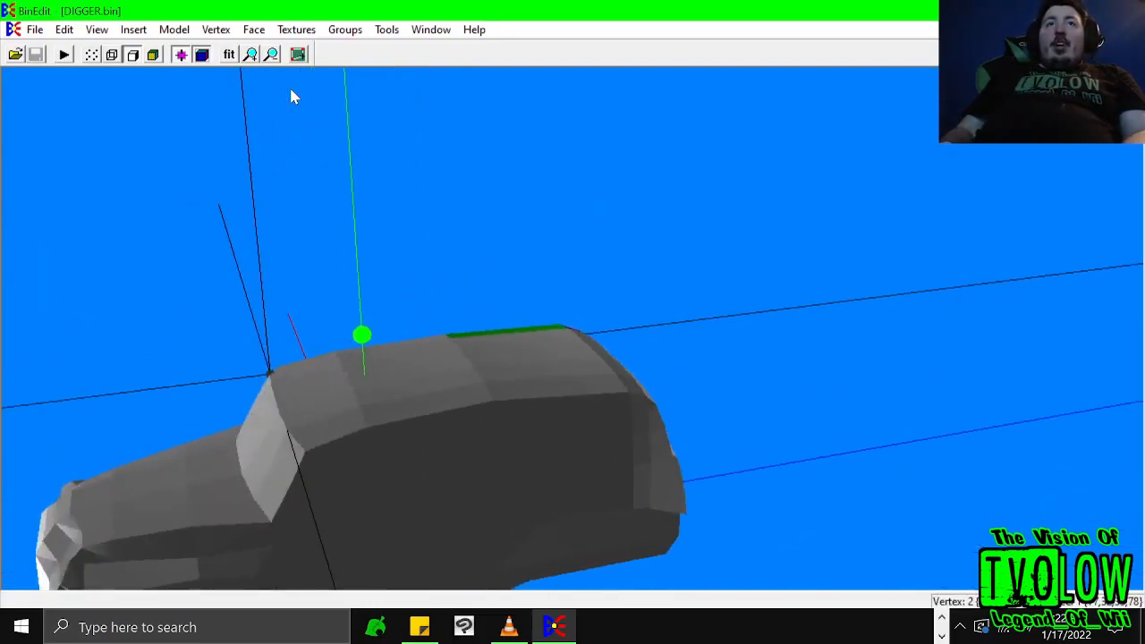
key(Right)
key(Right)
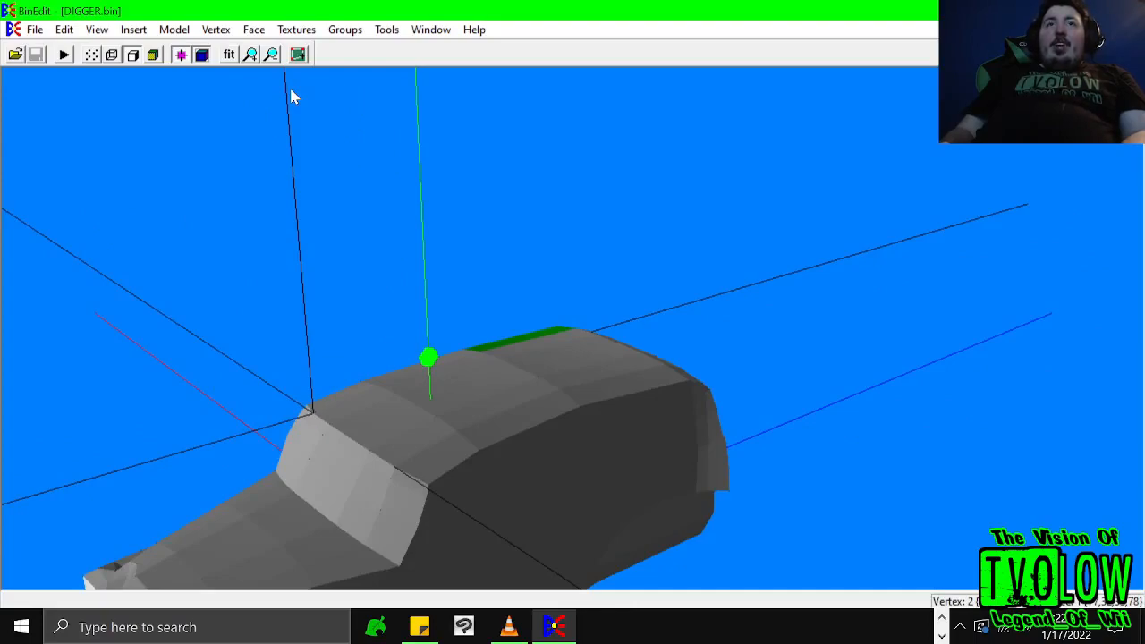
key(Right)
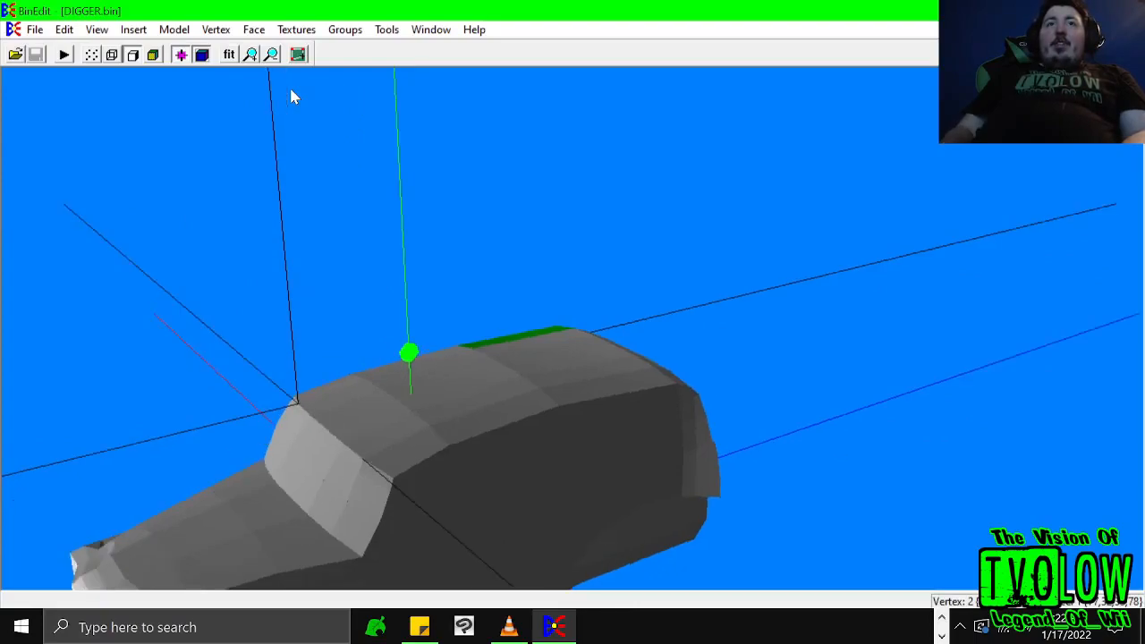
key(Right)
key(Right)
key(Right)
key(Right)
key(Right)
key(Right)
key(Right)
key(Right)
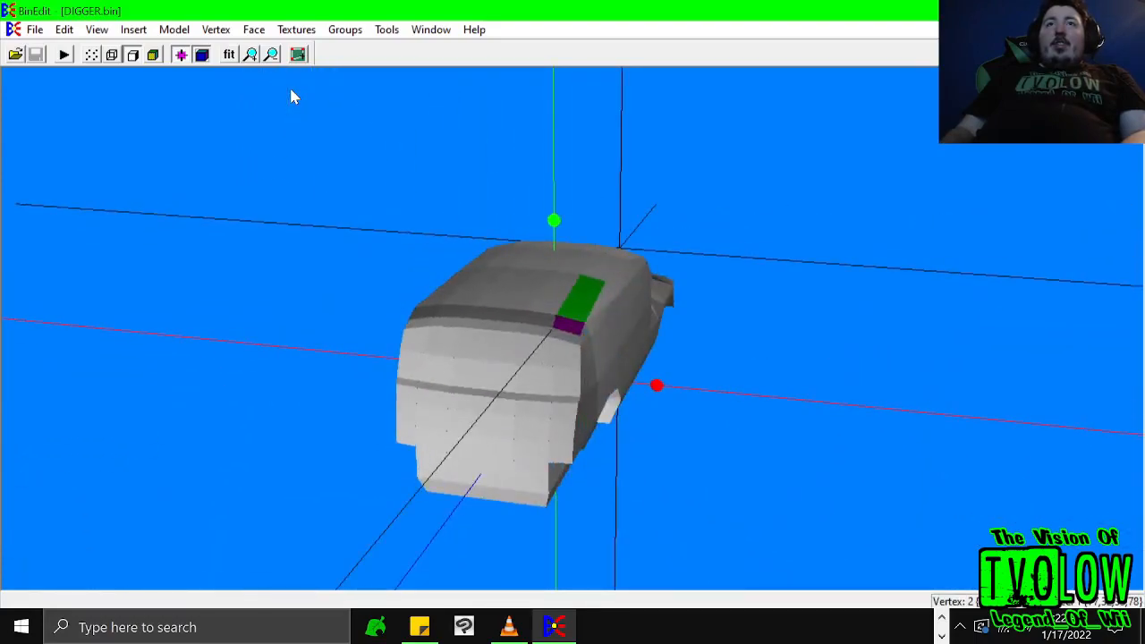
- Return to the marked face at the rear of the roof, unmark it and clear the current face
key(Page_Down)
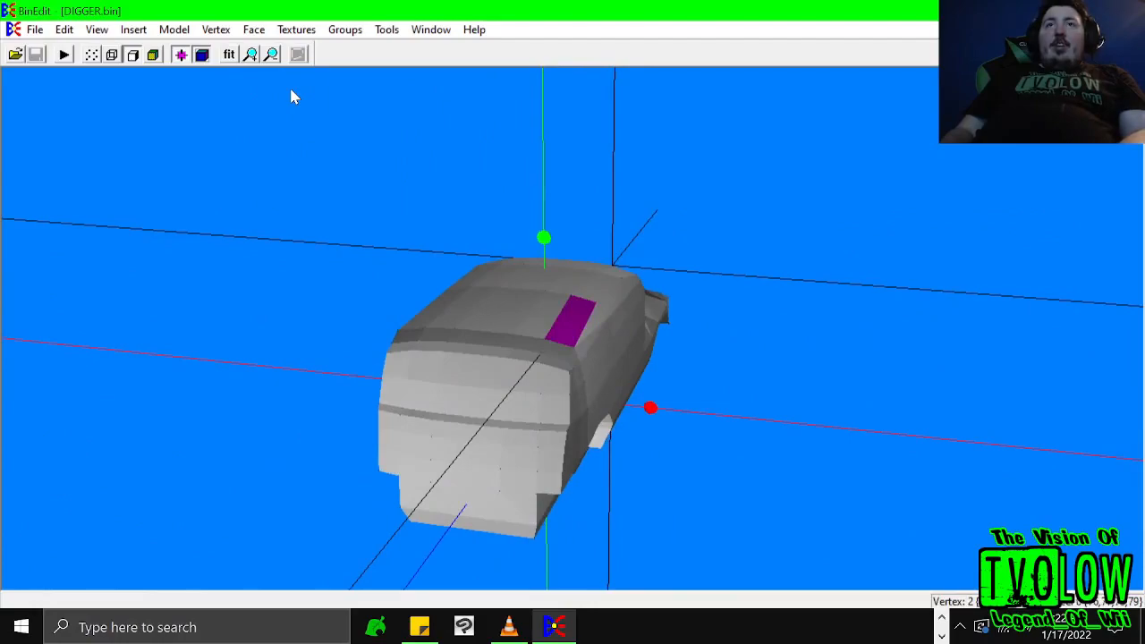
key(Escape)
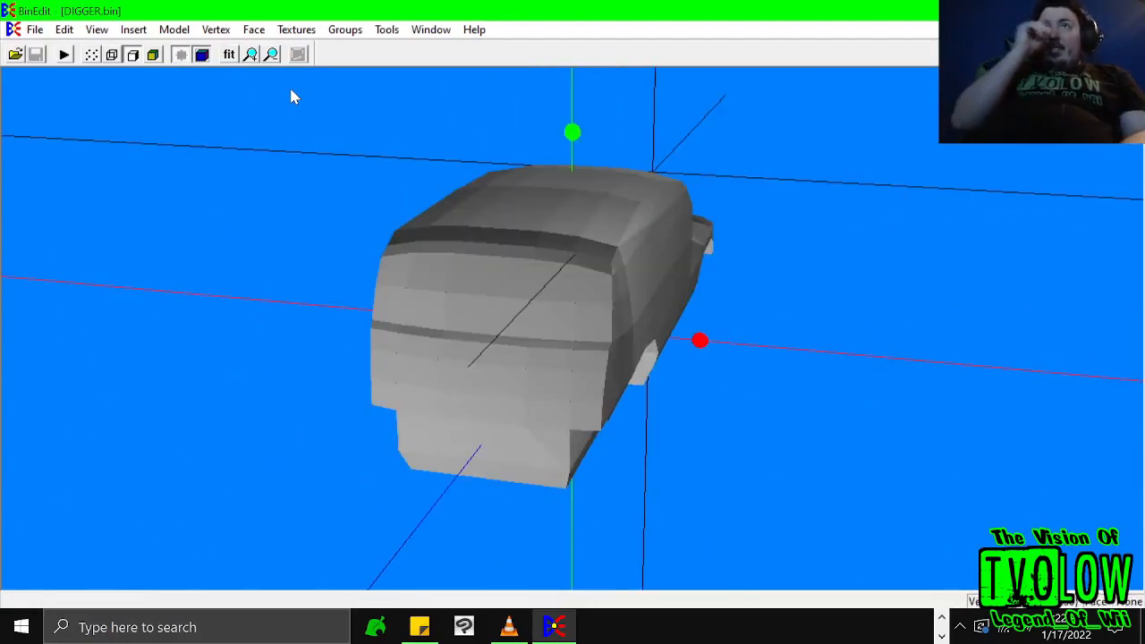
- Mark every face of the truck's roof one after another, from the rear edge to the front edge
key(f)
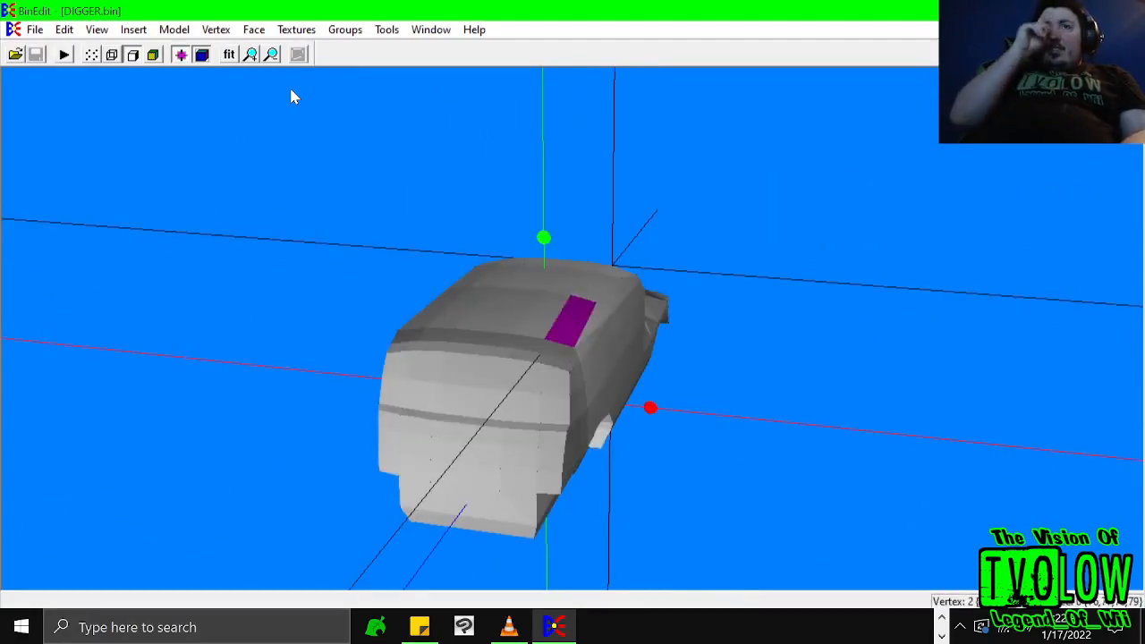
key(m)
key(f)
key(m)
key(f)
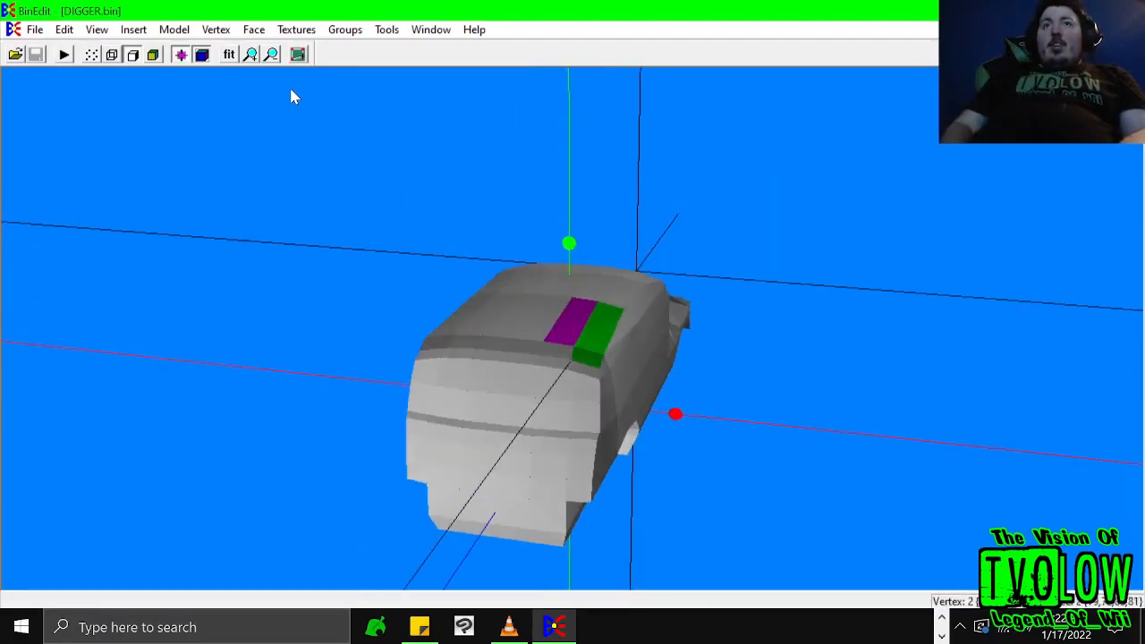
key(m)
key(f)
key(m)
key(f)
key(m)
key(f)
key(m)
key(f)
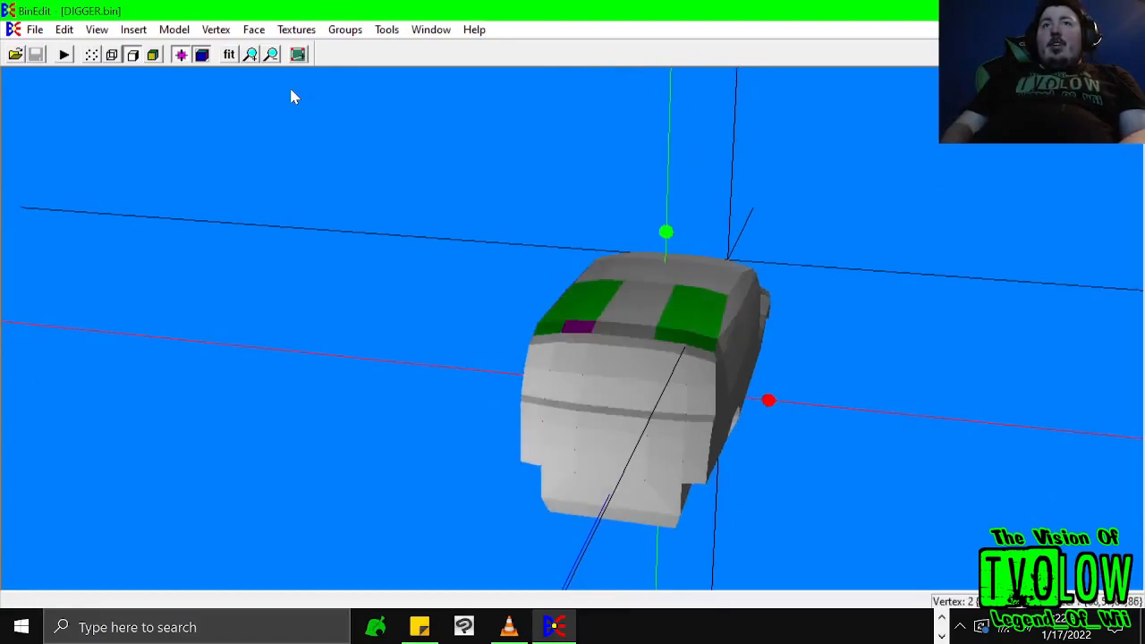
key(m)
key(f)
key(m)
key(f)
key(m)
key(f)
key(m)
key(f)
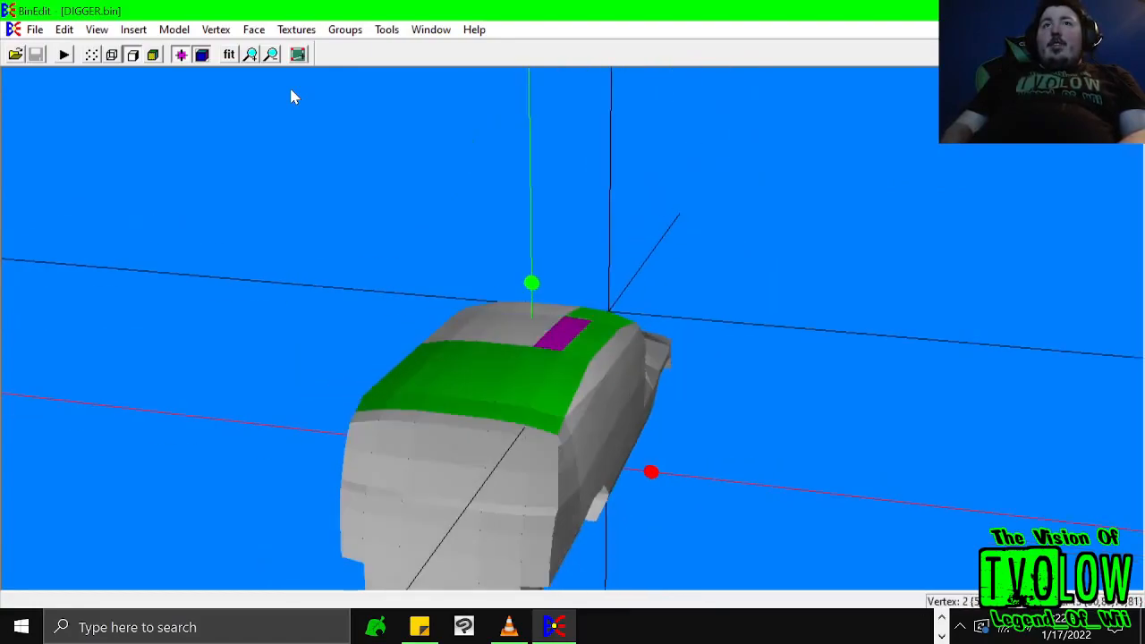
key(m)
key(f)
key(m)
key(f)
key(m)
key(f)
key(m)
key(f)
key(m)
key(f)
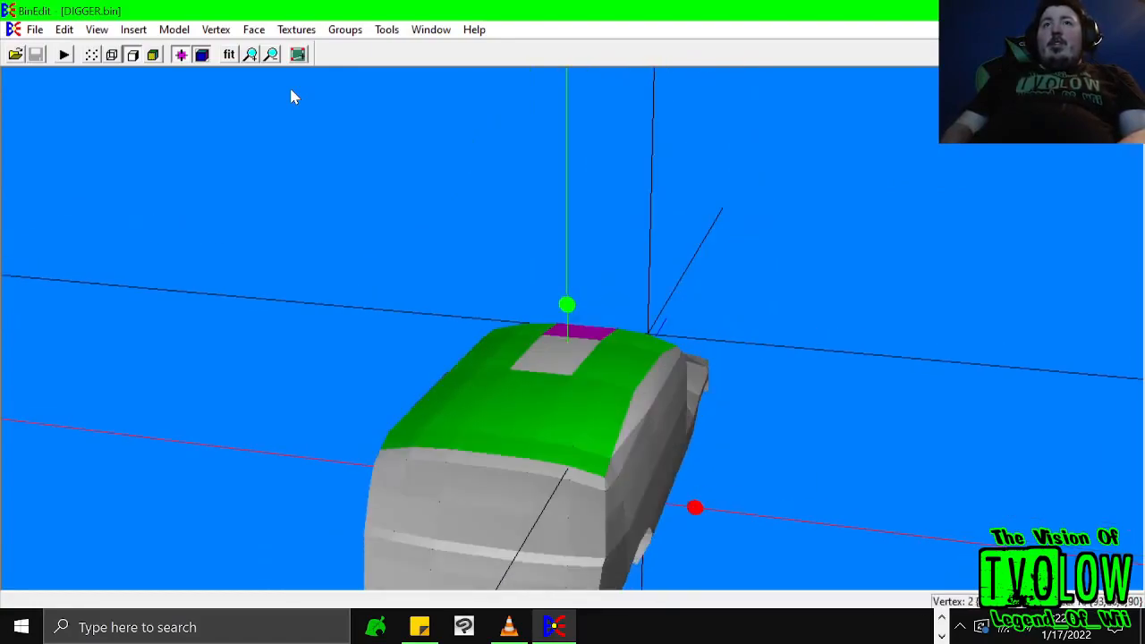
key(m)
key(f)
key(m)
key(f)
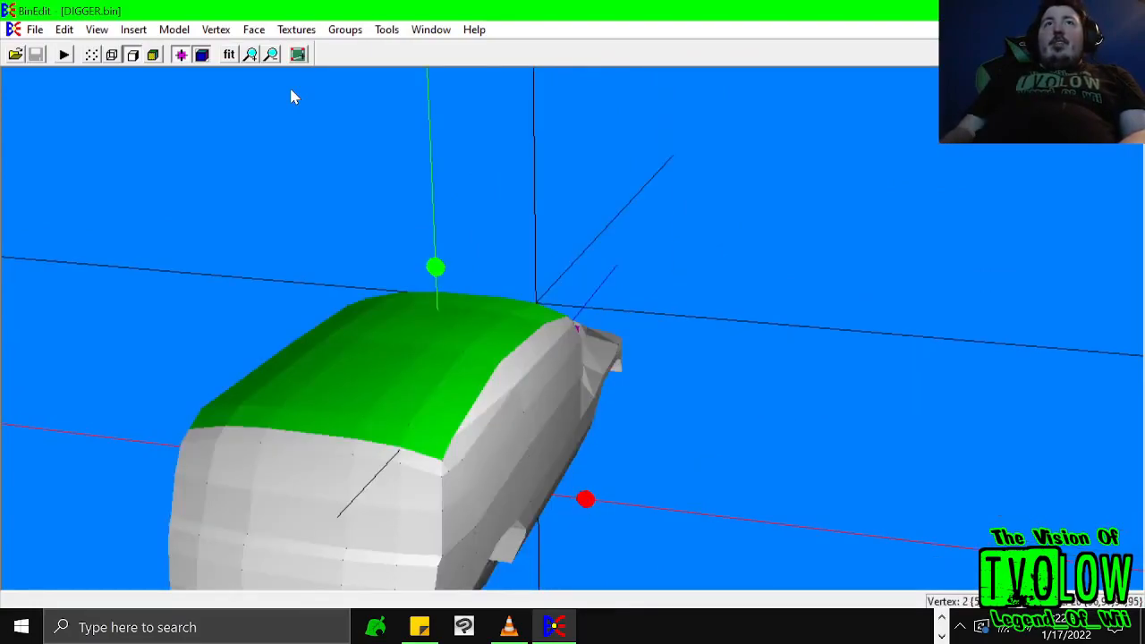
- Display the truck with textures and lay out the marked roof faces over DIGGER1.RAW in the texture mapper
click(153, 55)
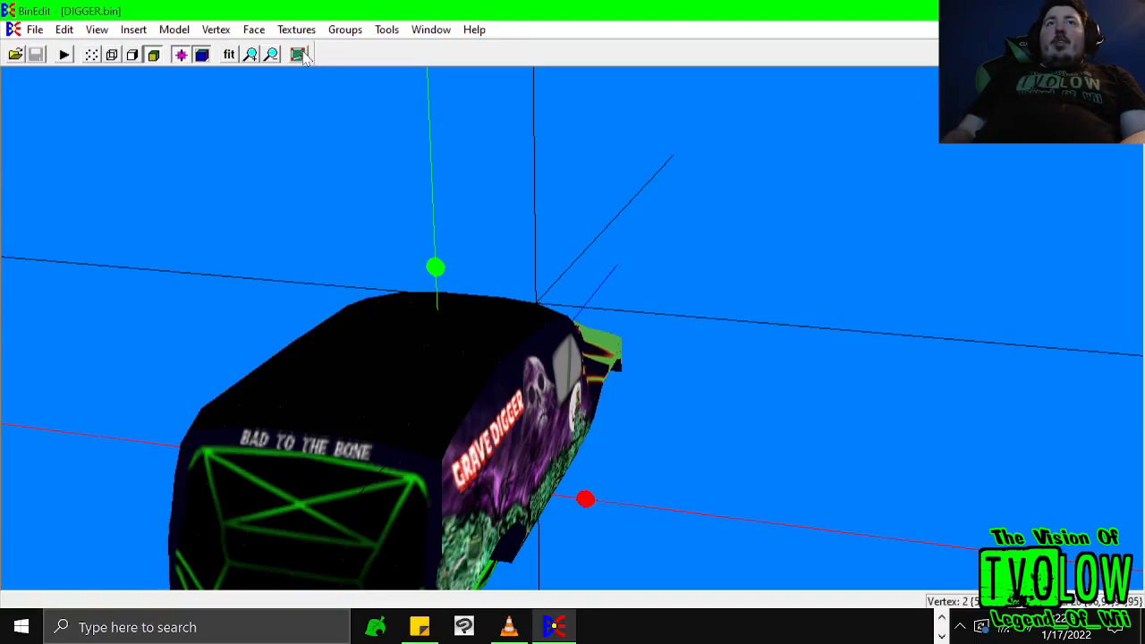
click(299, 54)
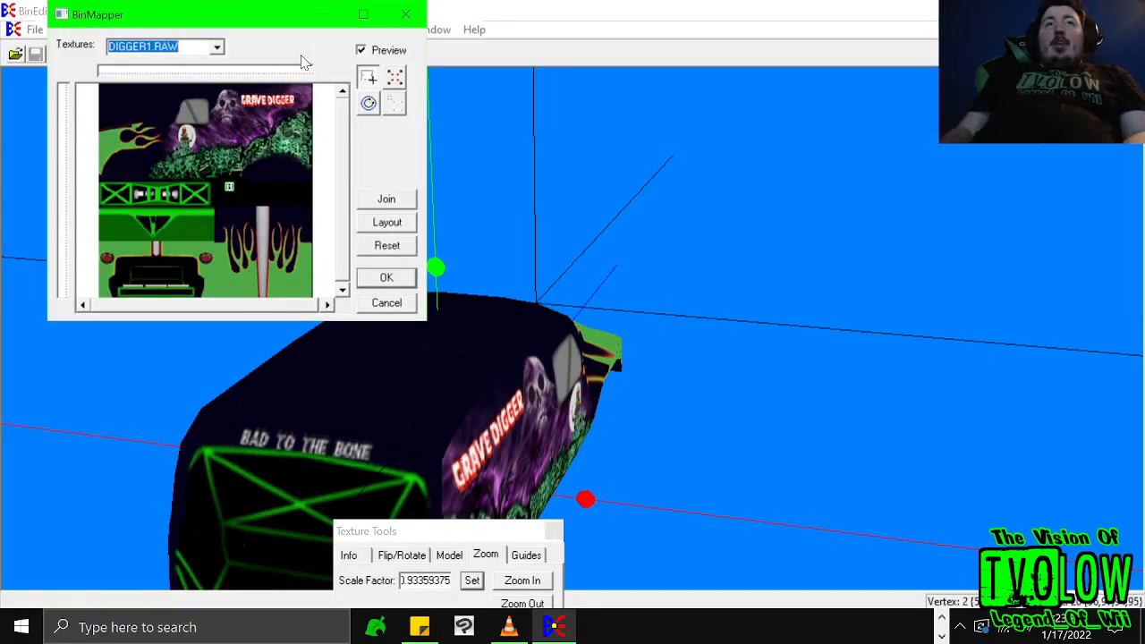
click(387, 223)
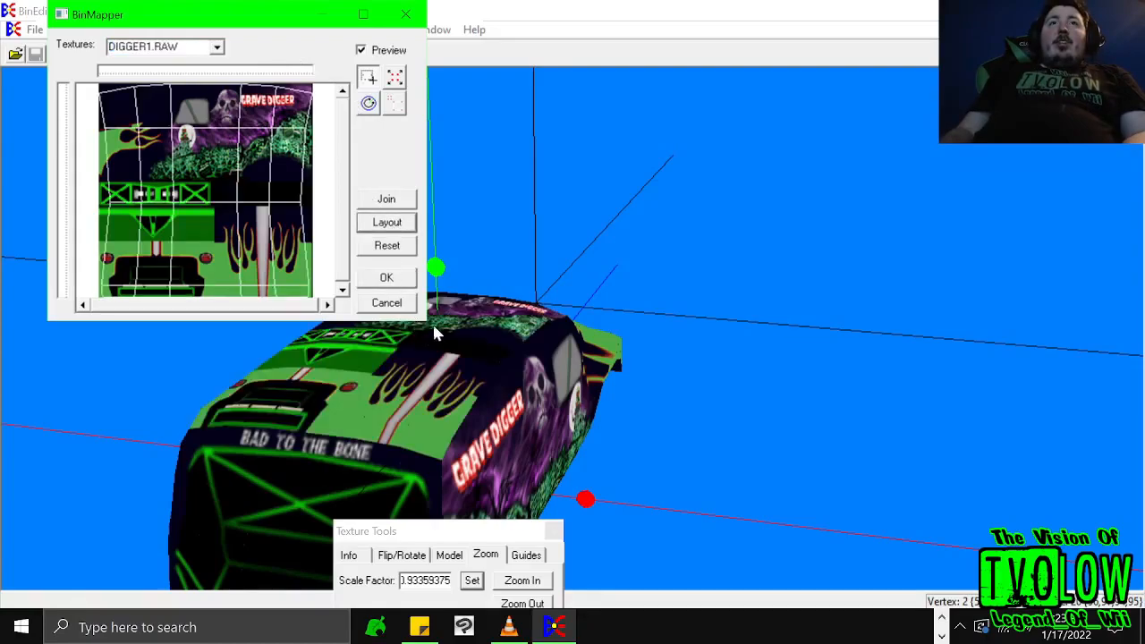
- Enlarge the mapper, shrink the roof layout onto the flame and white stripe artwork of DIGGER1.RAW, and apply the mapping
drag(424, 322, 516, 386)
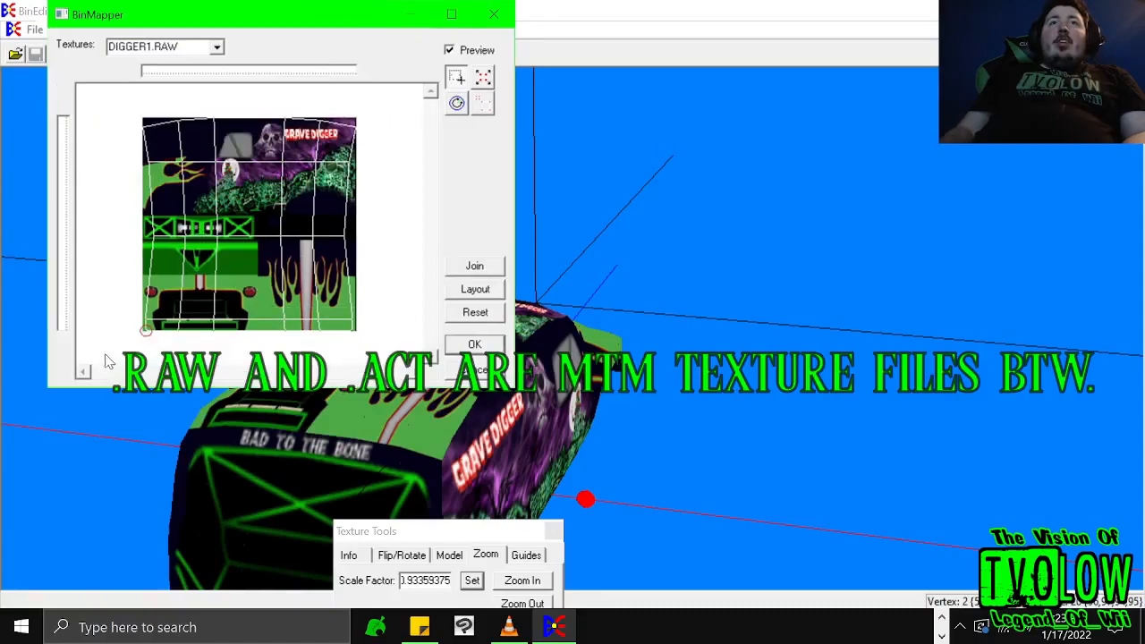
drag(360, 116, 317, 245)
click(484, 74)
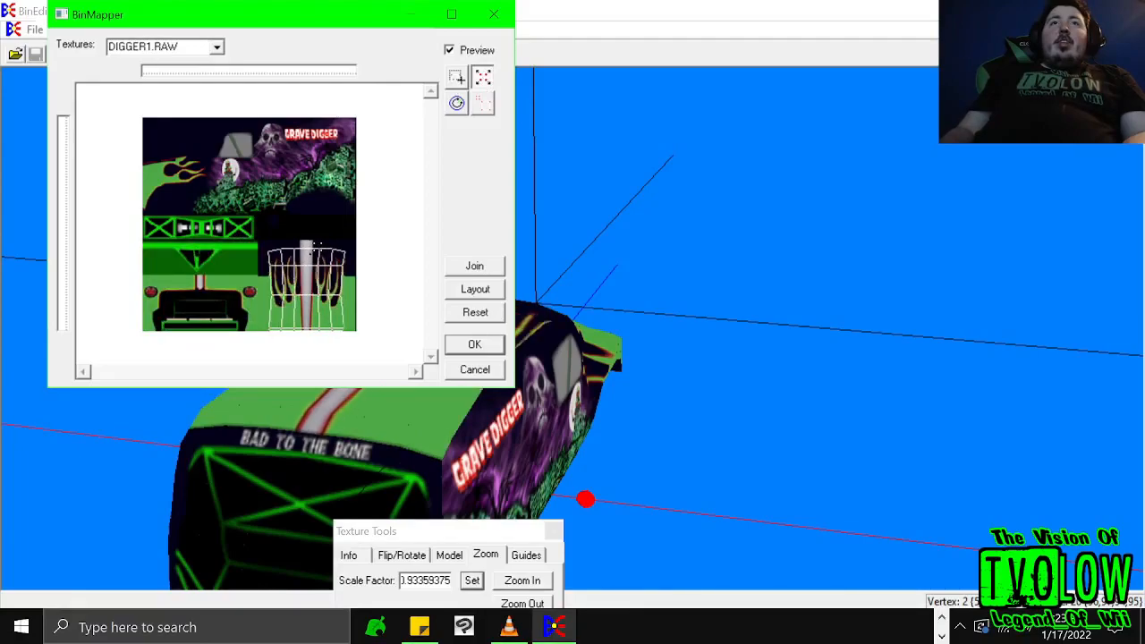
click(462, 349)
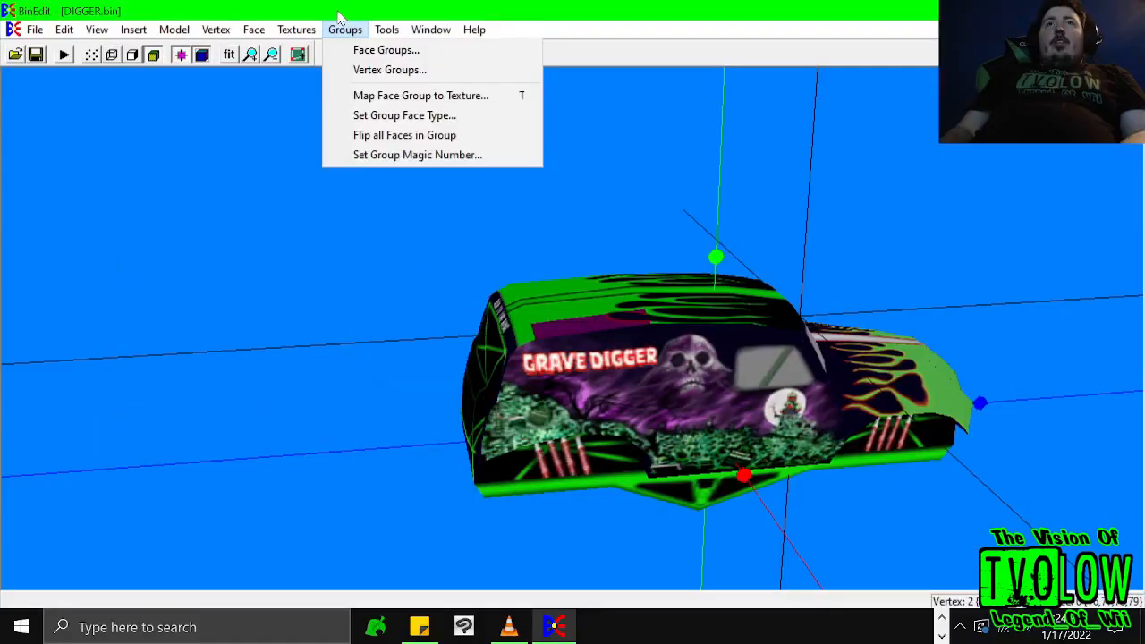
- Examine the marked faces' texture mapping through both ways of opening the mapper, closing it without changes each time
click(407, 96)
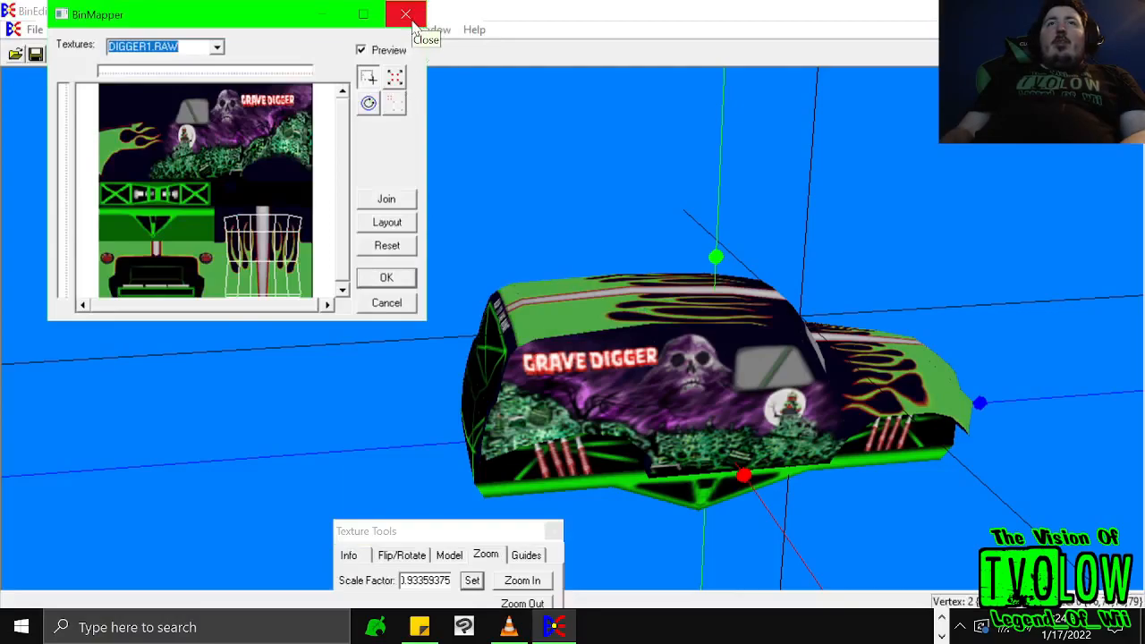
click(406, 15)
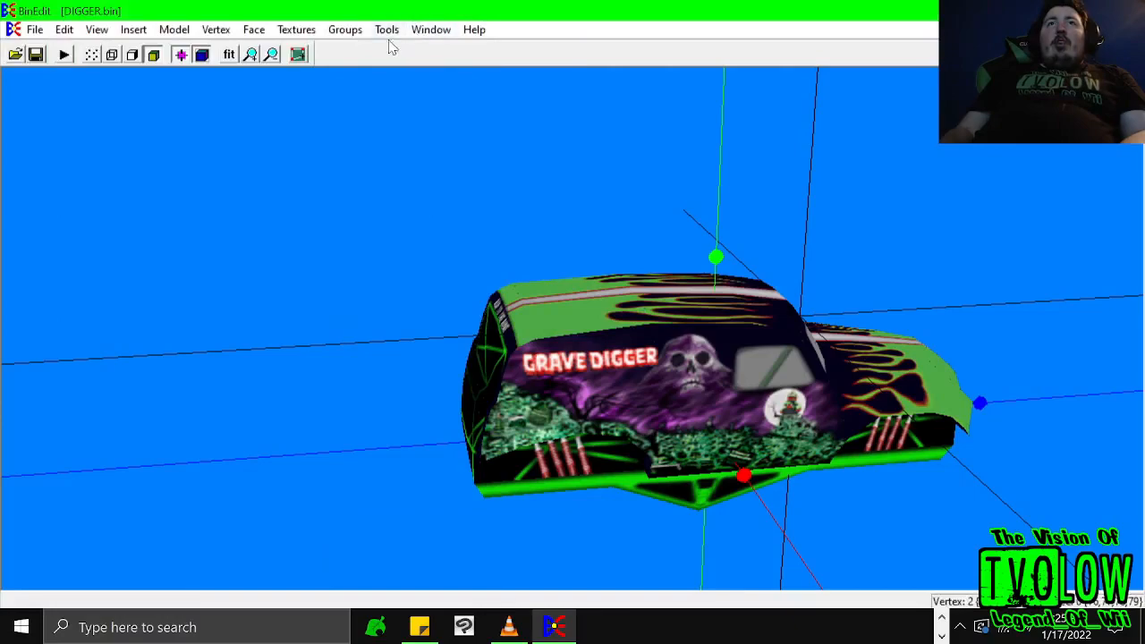
click(299, 56)
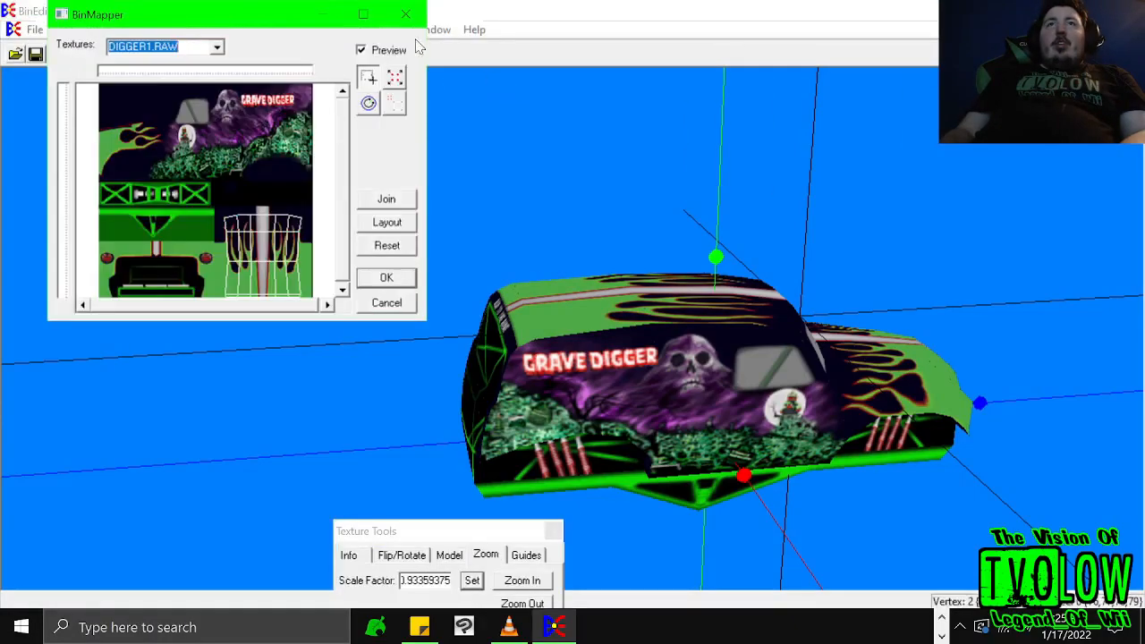
click(406, 16)
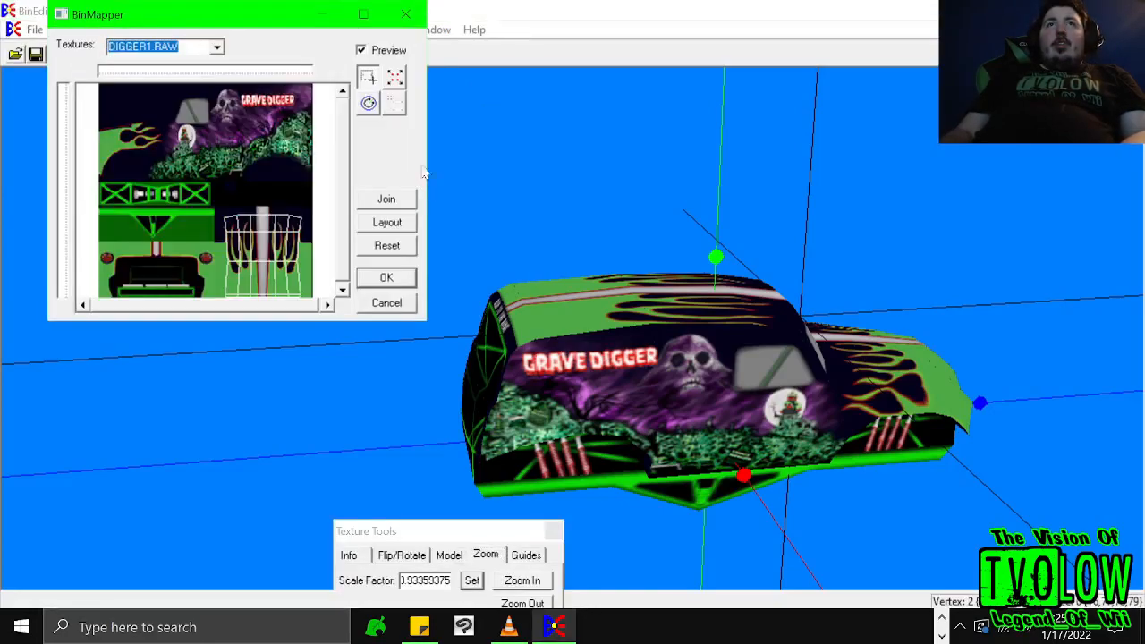
click(406, 15)
click(354, 29)
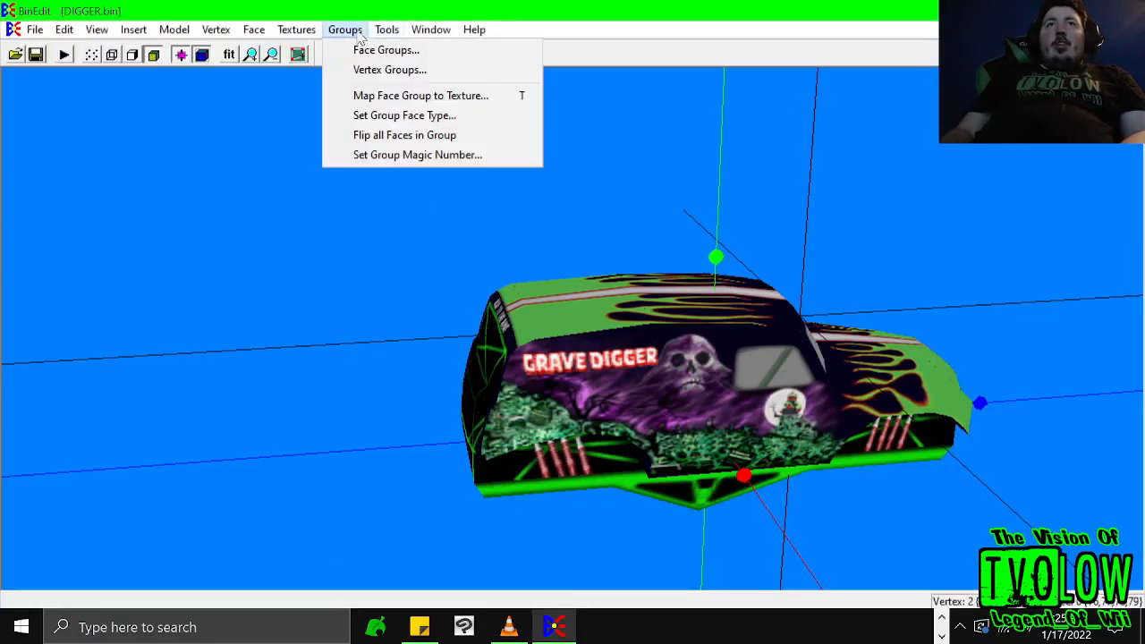
click(383, 97)
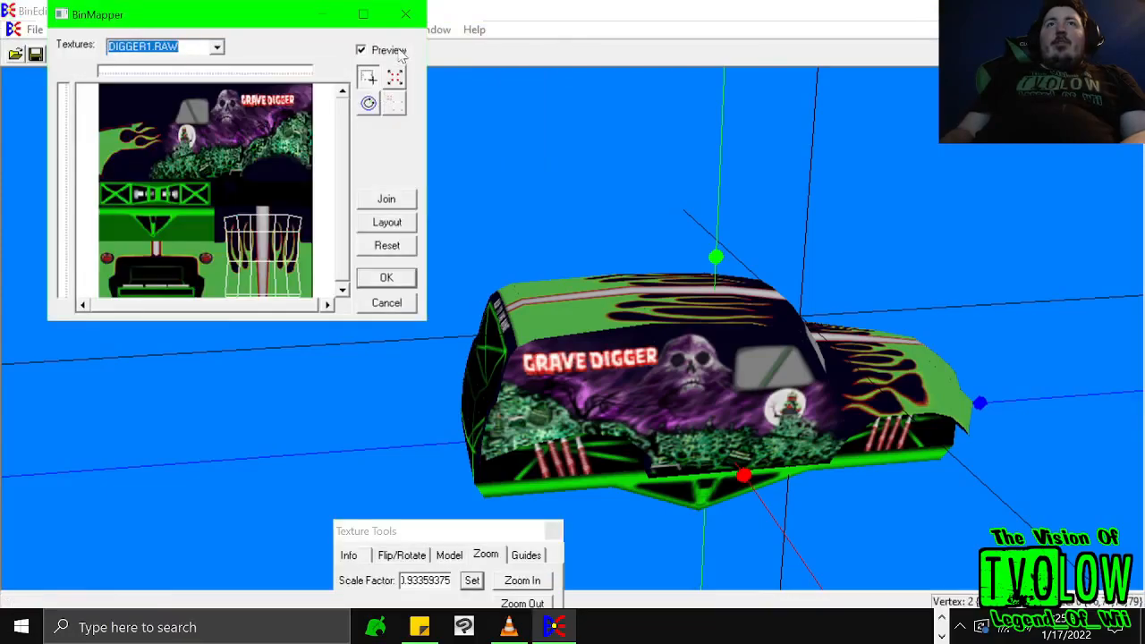
click(406, 15)
- Review the face types available for the marked group and leave the type unchanged
click(345, 29)
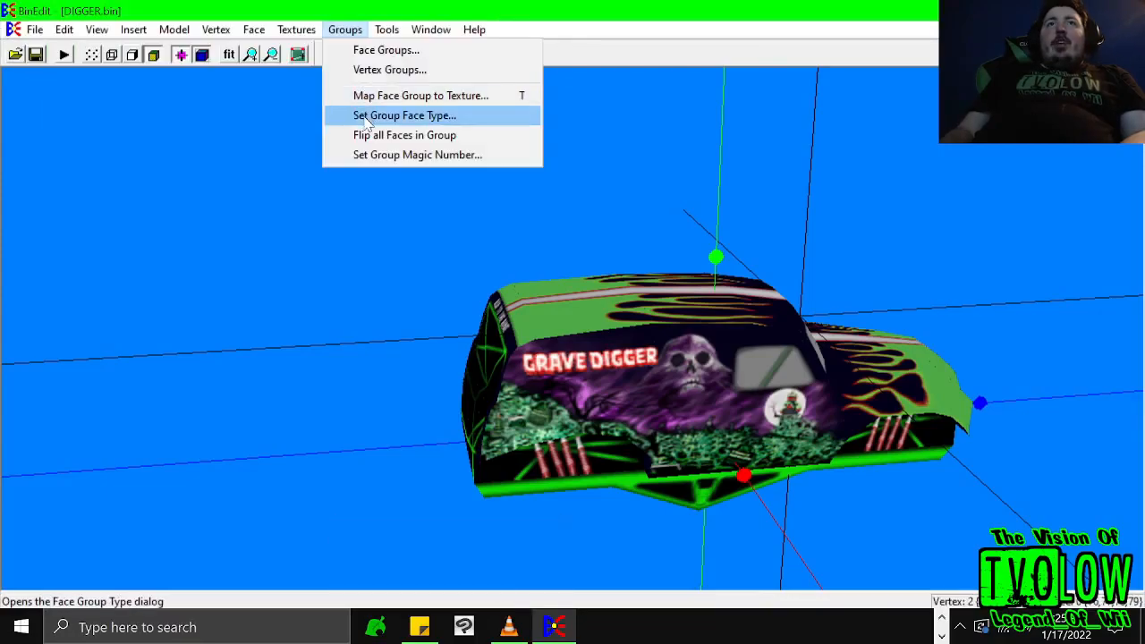
click(365, 118)
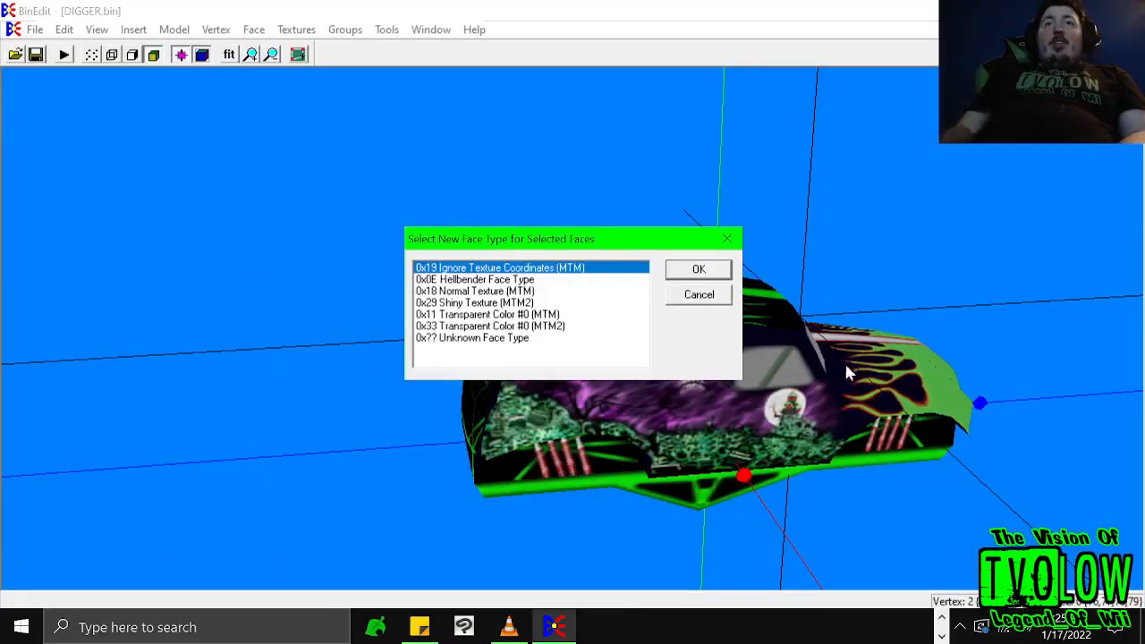
click(683, 295)
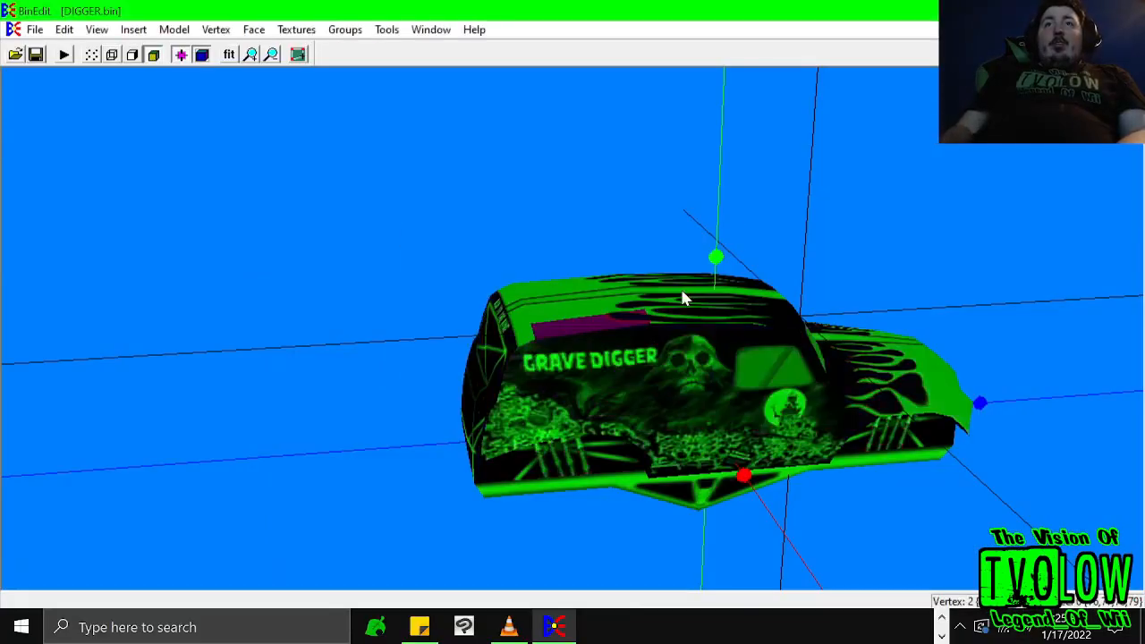
- Set the face type of all marked truck faces to 0x18 Normal Texture (MTM)
click(347, 32)
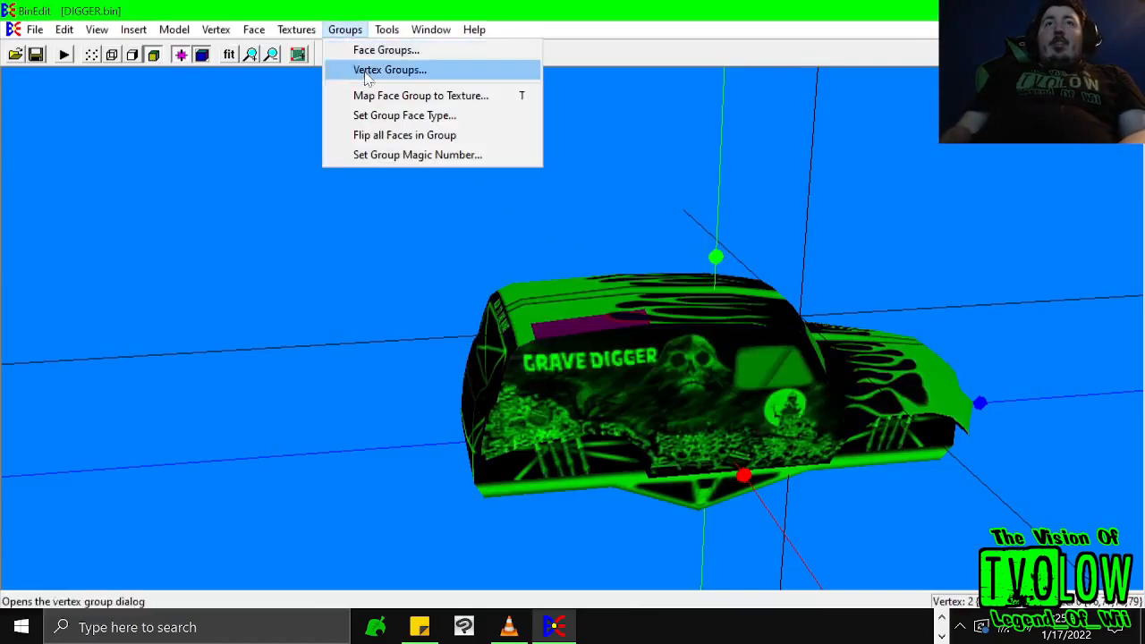
click(395, 118)
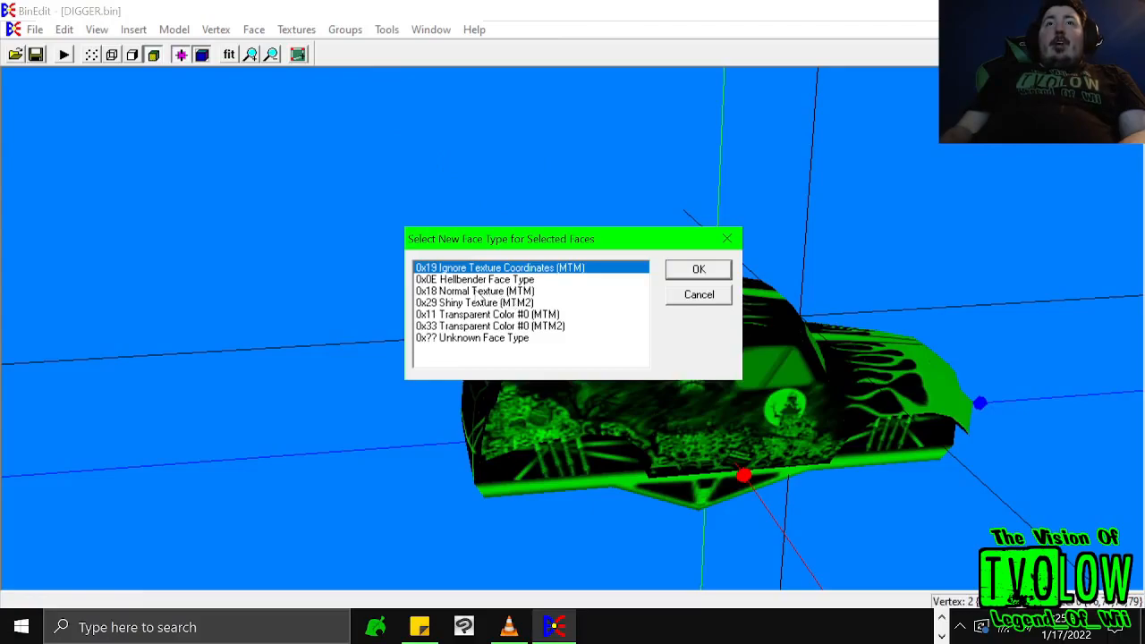
click(477, 292)
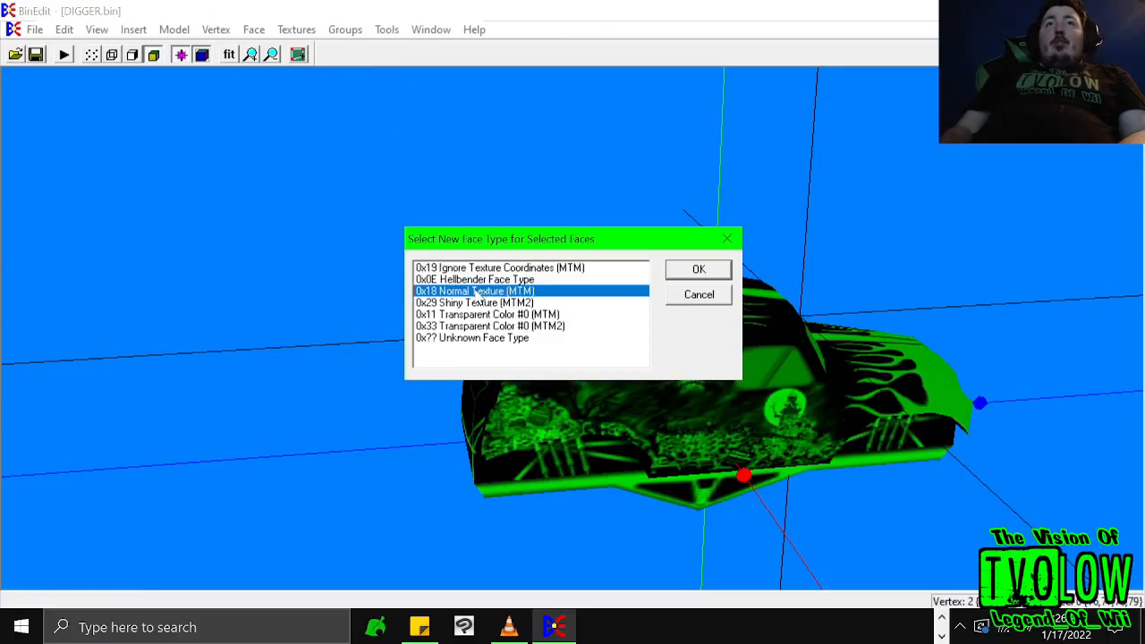
click(696, 270)
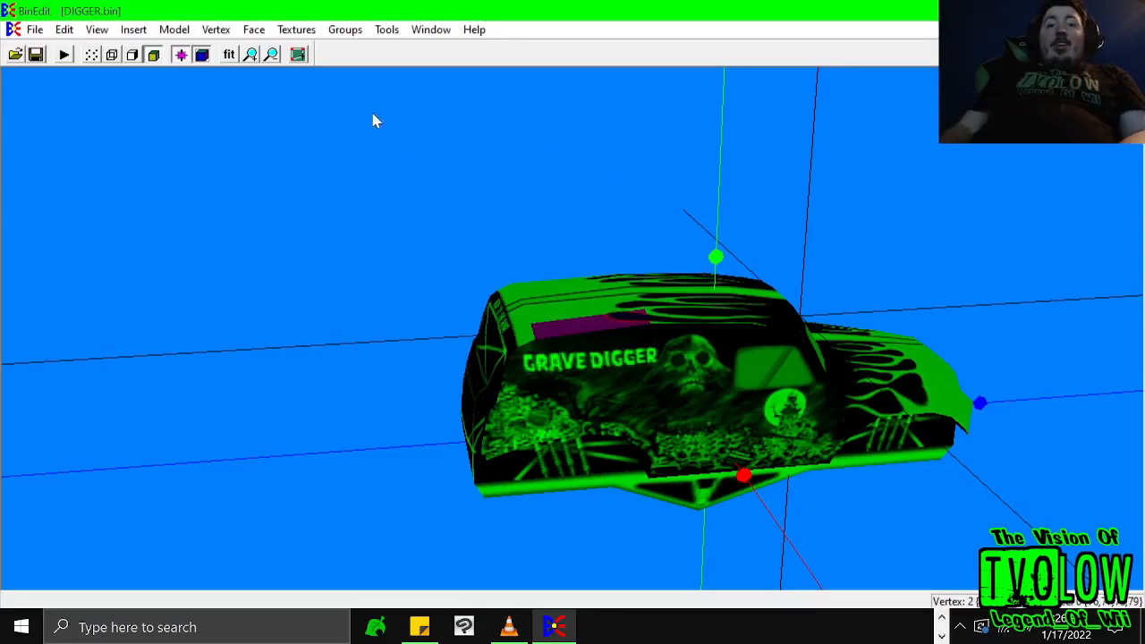
- Flip all faces in the marked group and flip them back again
click(344, 30)
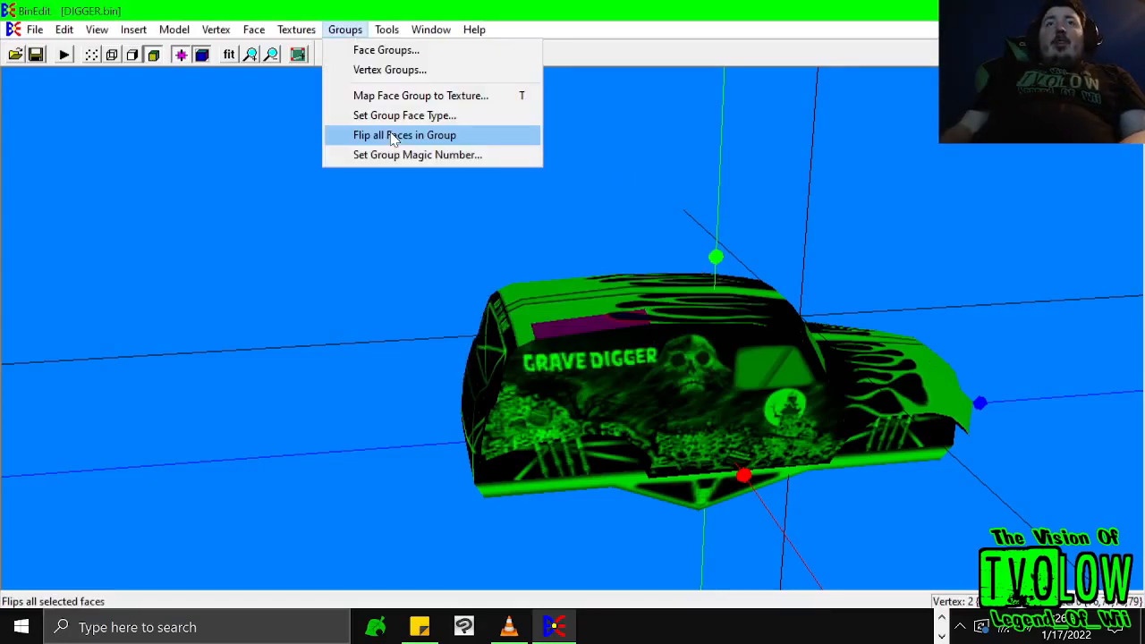
click(408, 139)
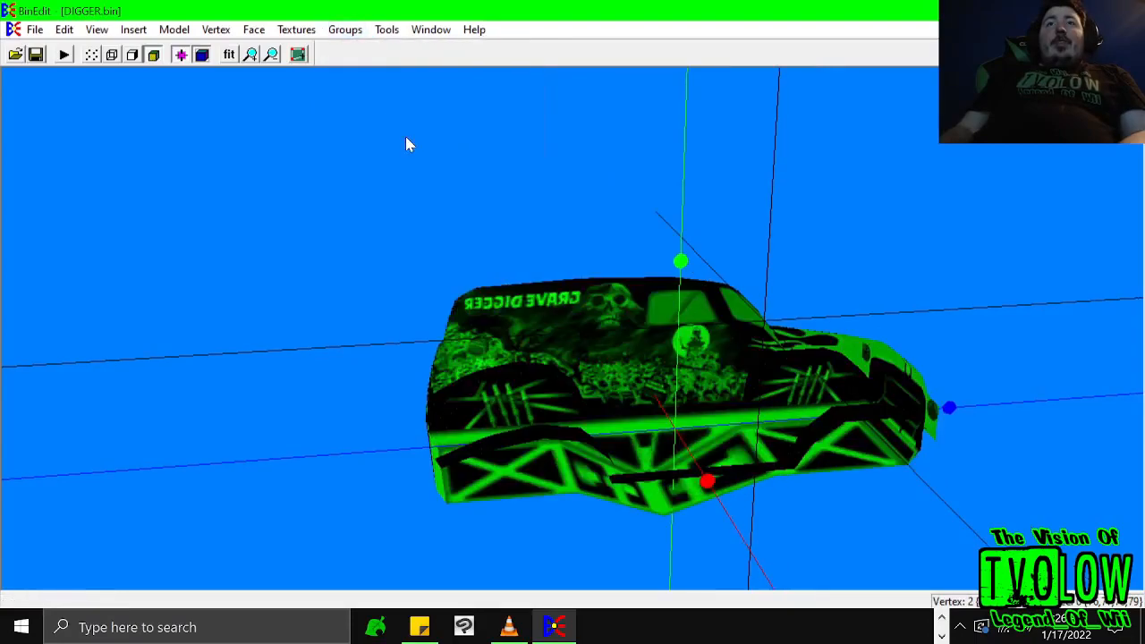
click(345, 31)
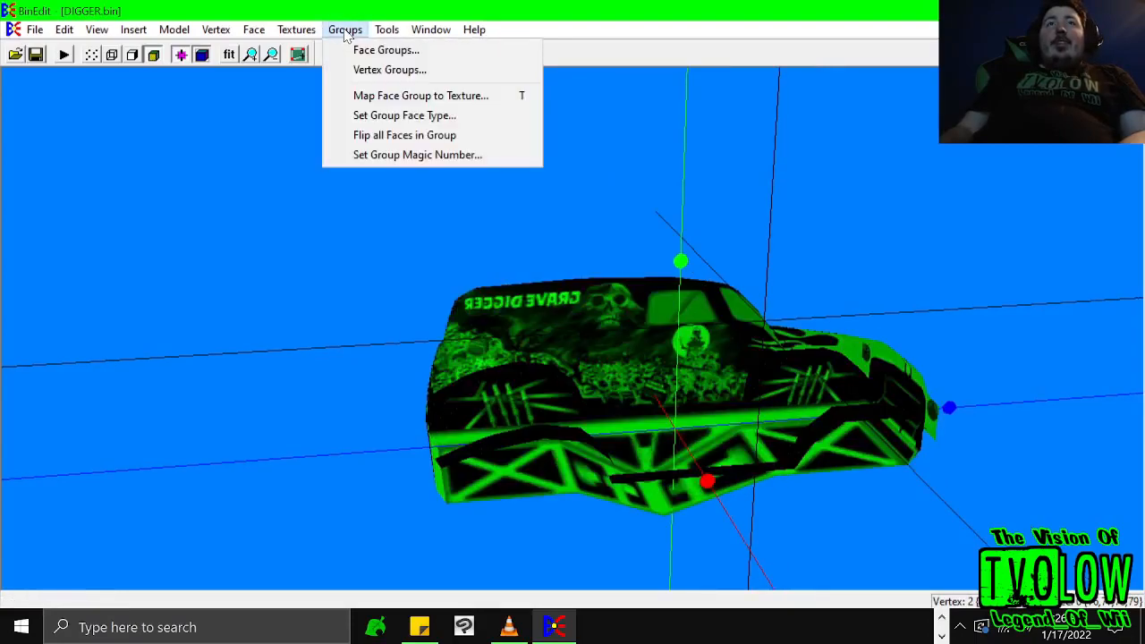
click(367, 138)
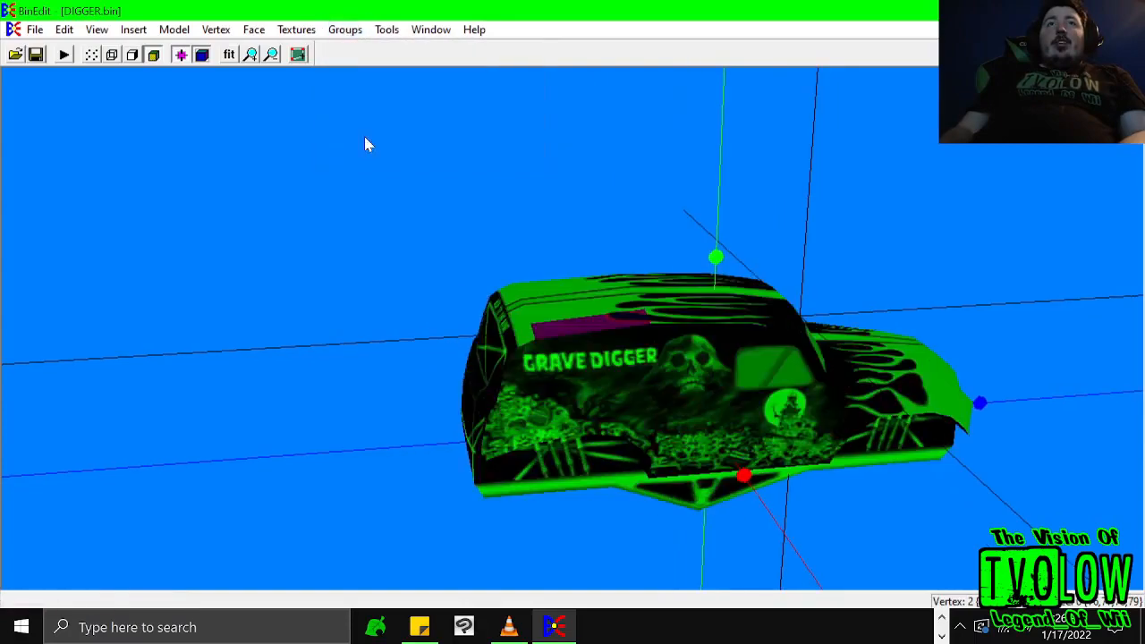
- View the magic number setting of the marked face group and cancel it
click(340, 31)
click(403, 153)
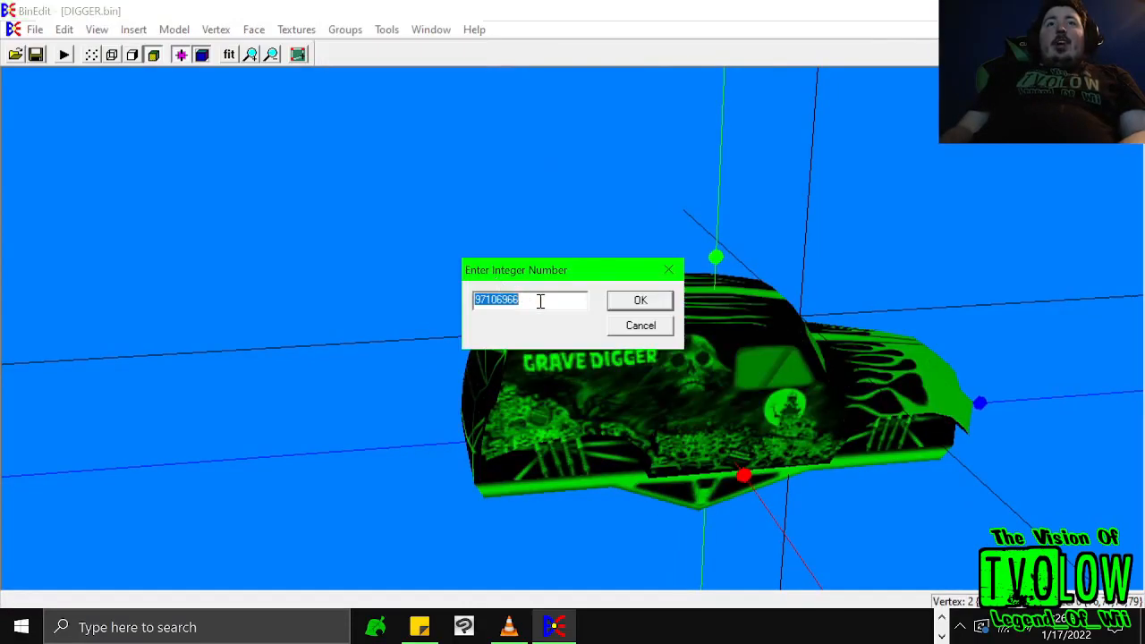
click(631, 327)
- Load TRUCK2.POD from the Monster Truck Madness 2 folder into the Pod Extractor and select all of its files
click(386, 29)
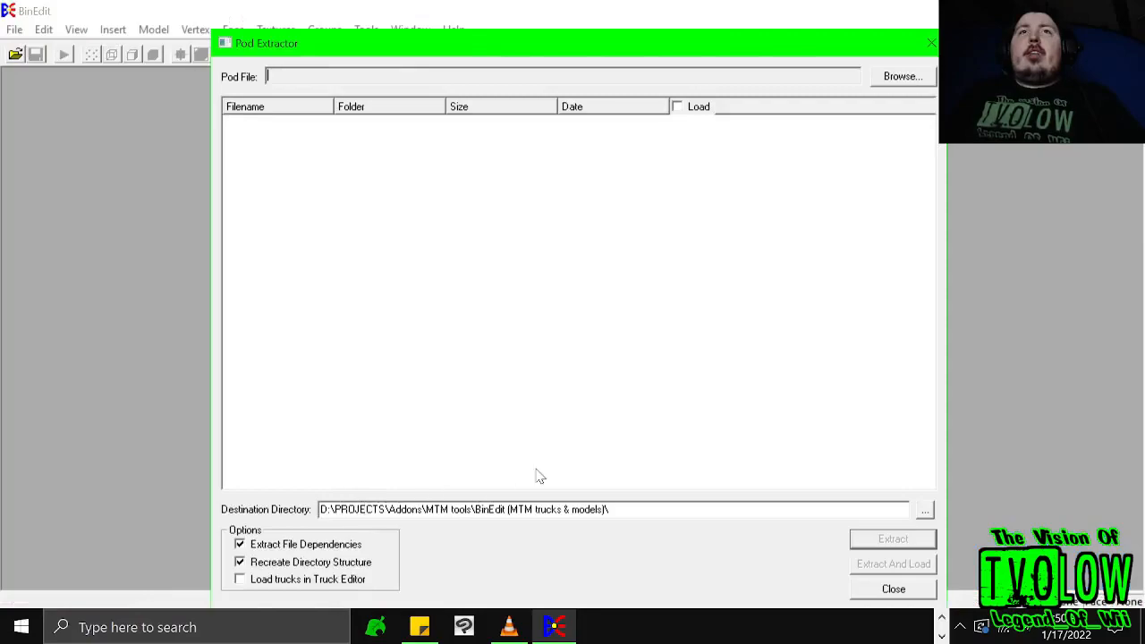
click(900, 82)
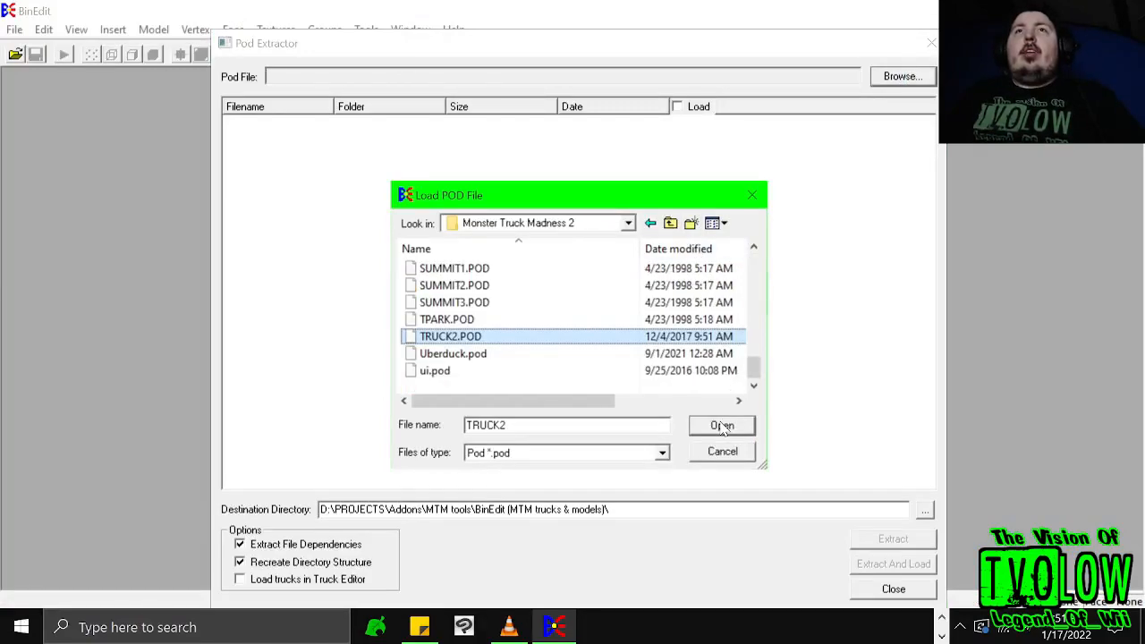
click(722, 426)
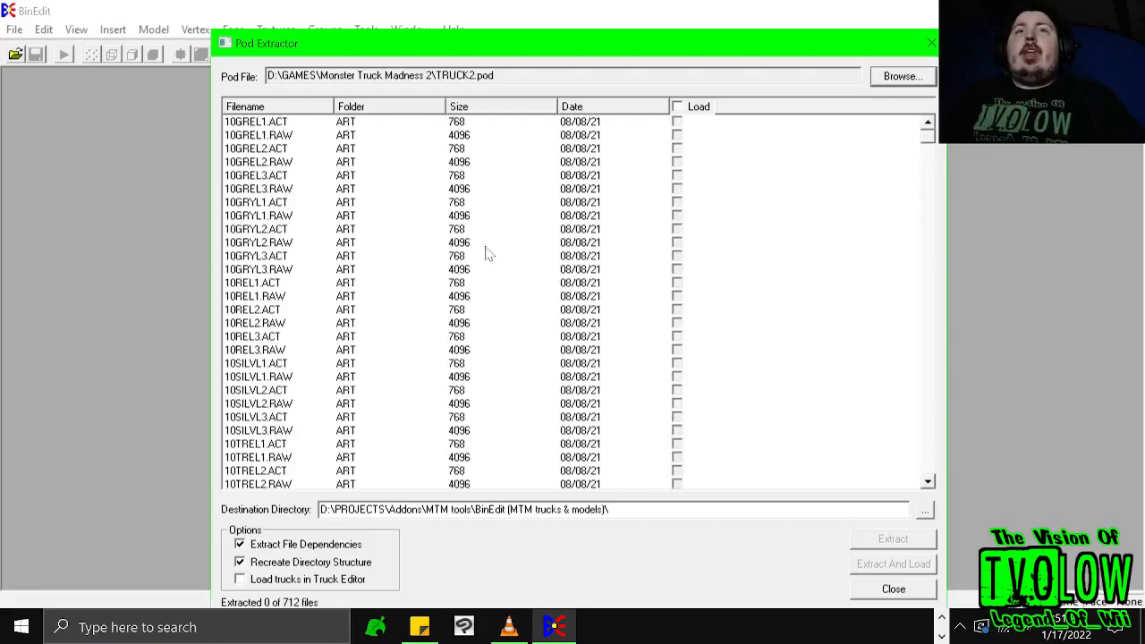
click(257, 123)
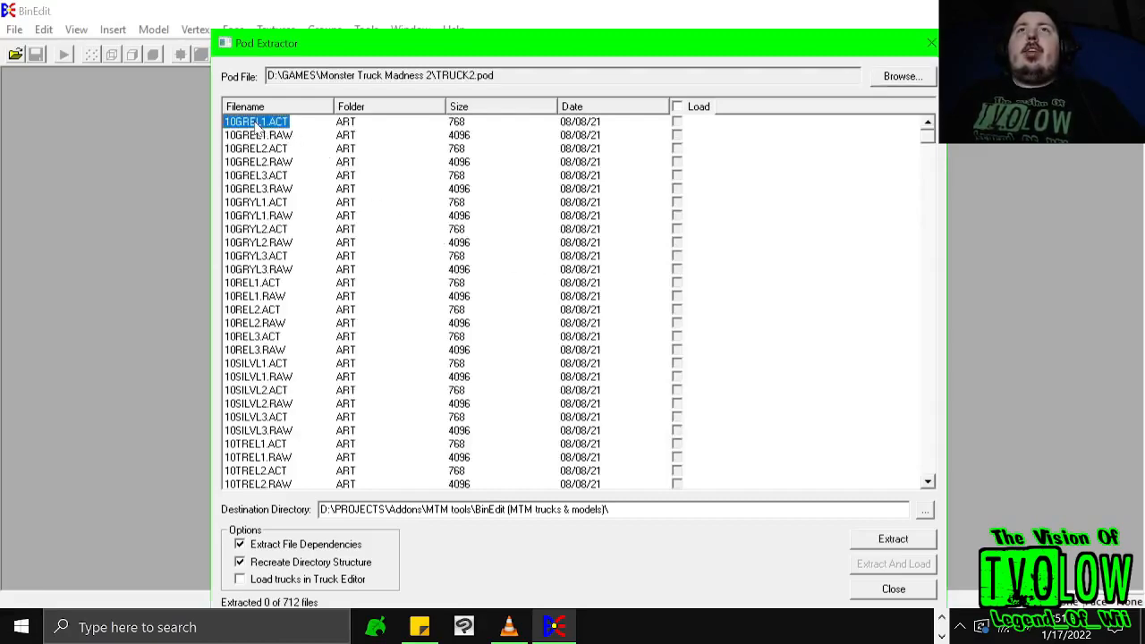
key(ctrl+a)
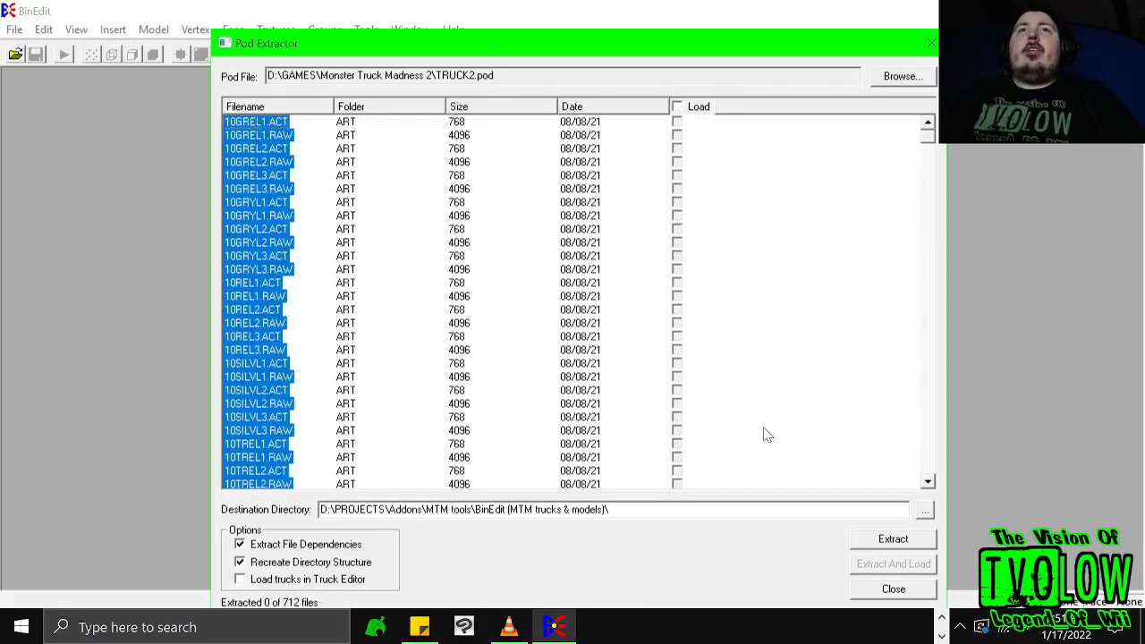
- Extract all selected TRUCK2.pod files to the BinEdit directory, replacing every existing file, and close the Pod Extractor
click(893, 540)
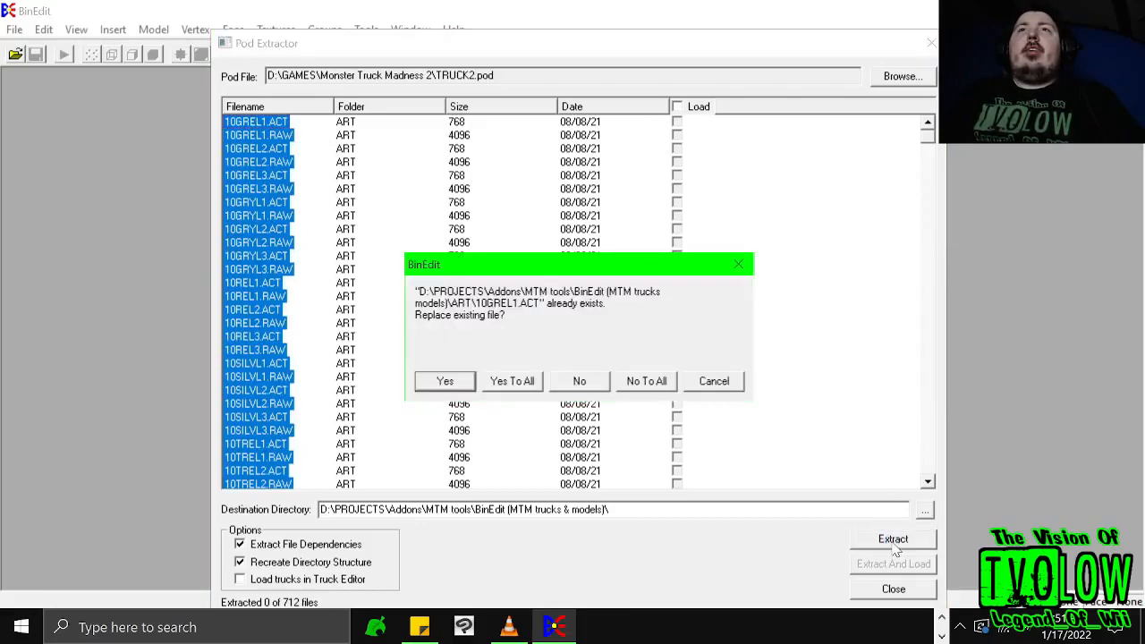
click(517, 386)
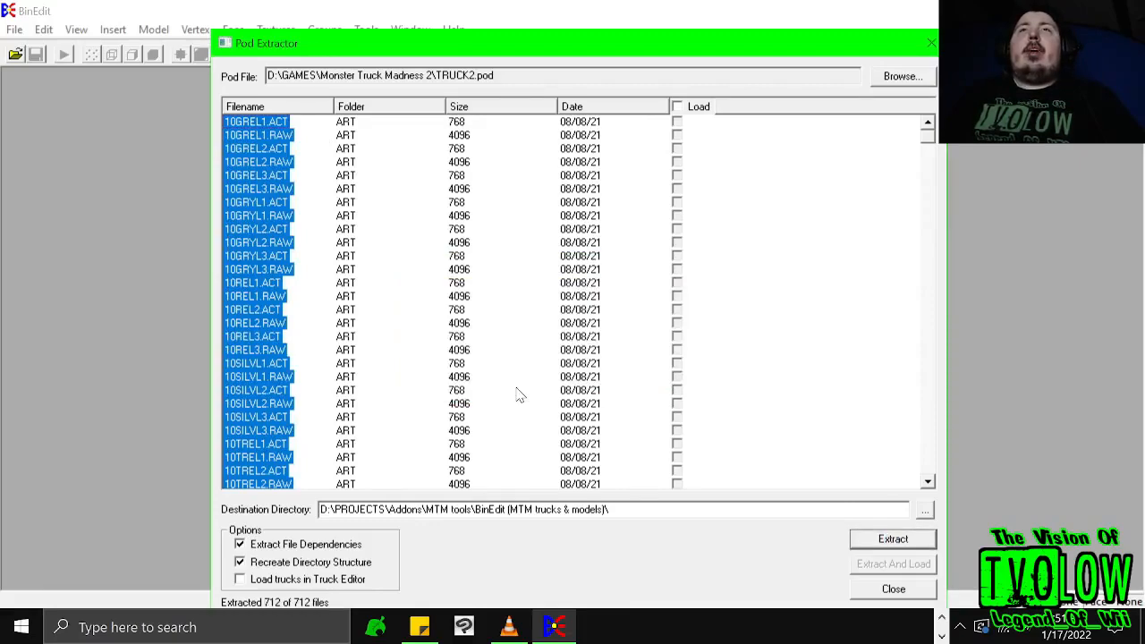
click(931, 43)
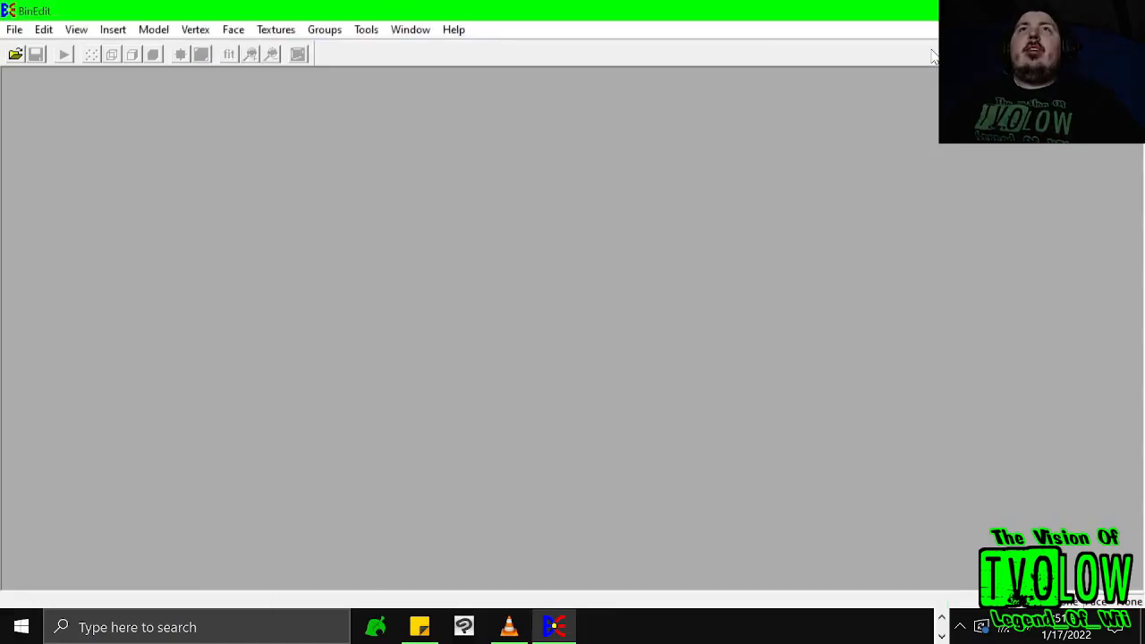
- Add LegendOfWii_TVOLOW-Trucks.pod and DUNE_PATROL_KD.POD from the Monster Truck Madness 2 folder to the Pod Creator and start creating the pod
click(413, 29)
mouse_move(365, 30)
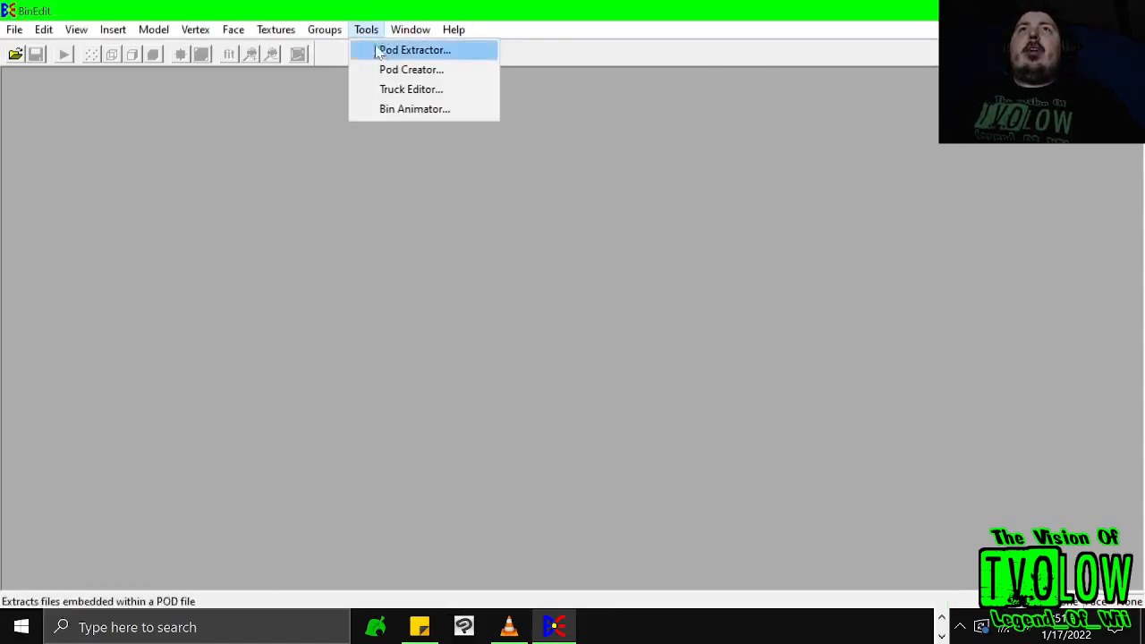
click(411, 70)
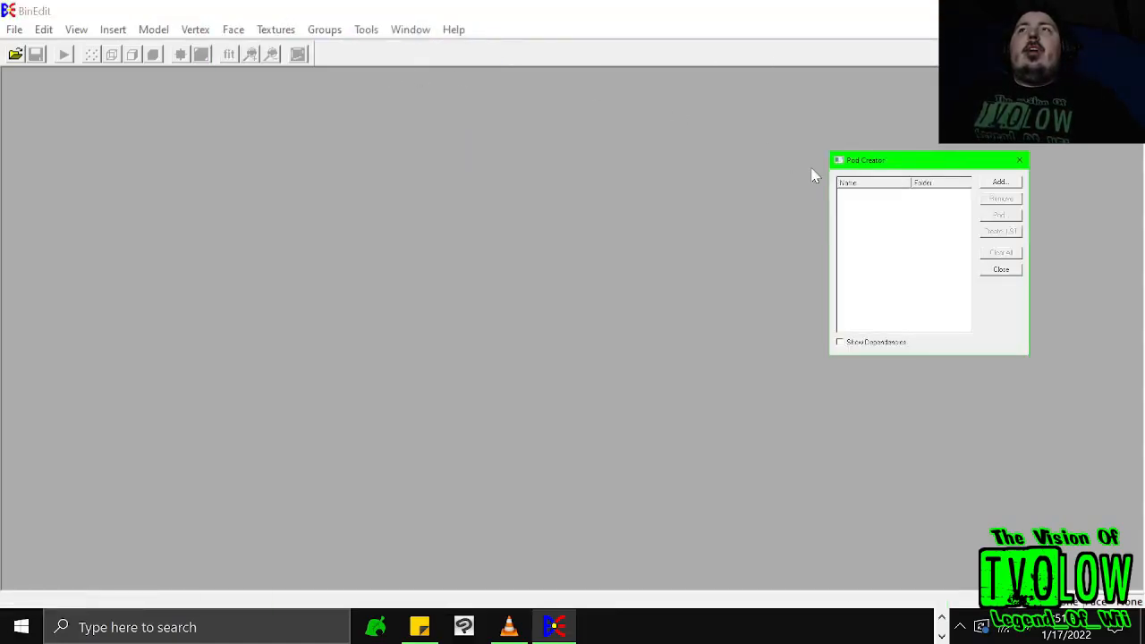
click(999, 182)
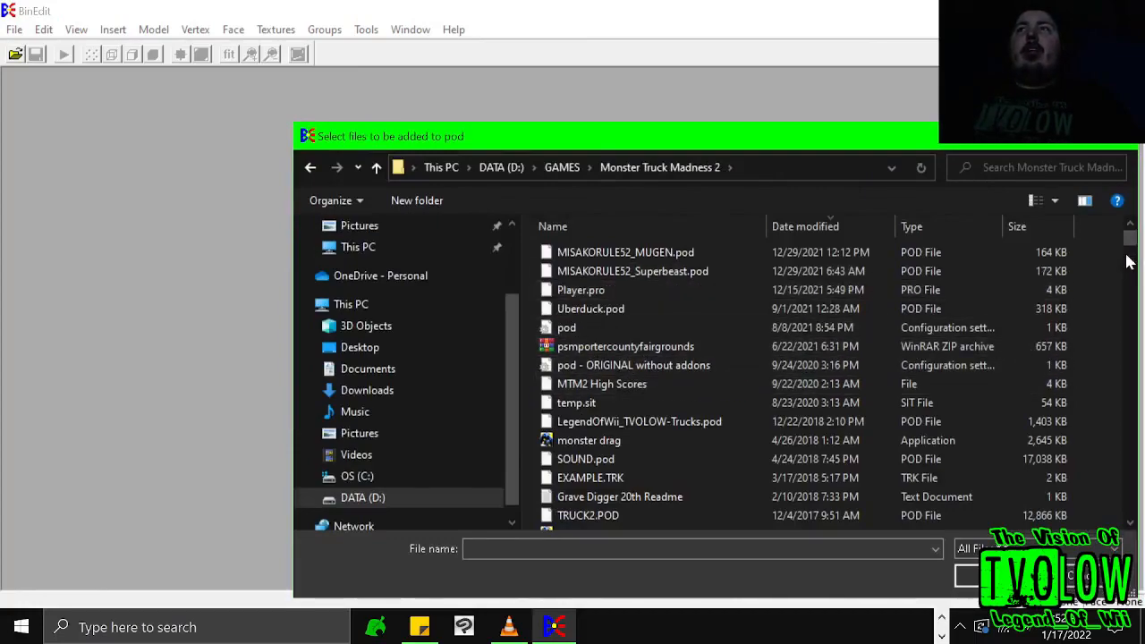
scroll(653, 262, down, 3)
click(632, 243)
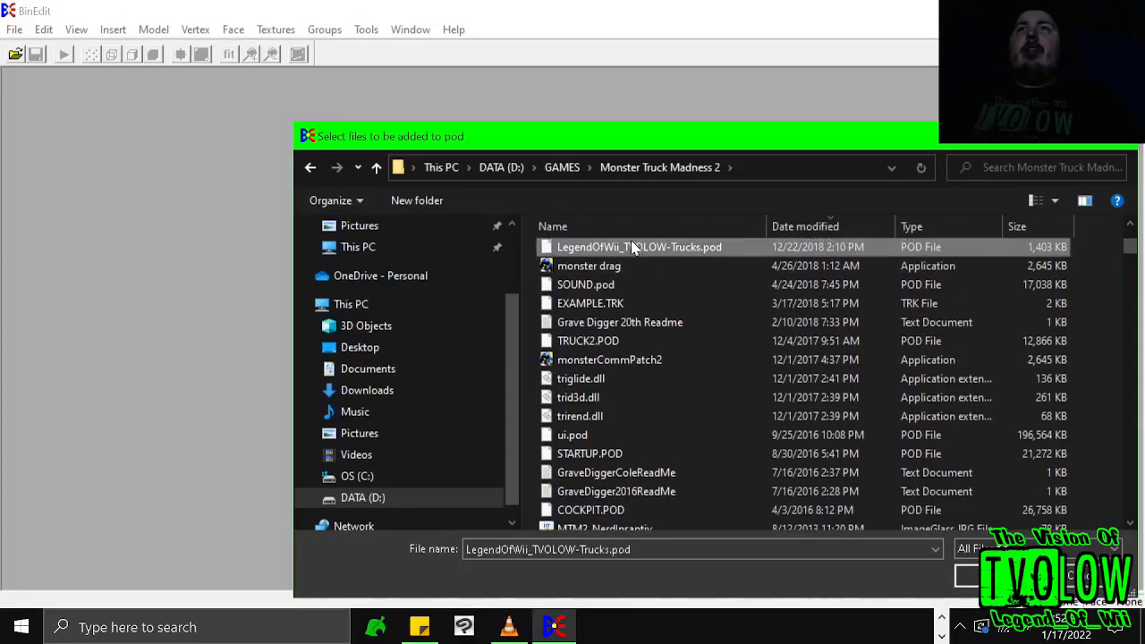
drag(1129, 248, 1129, 311)
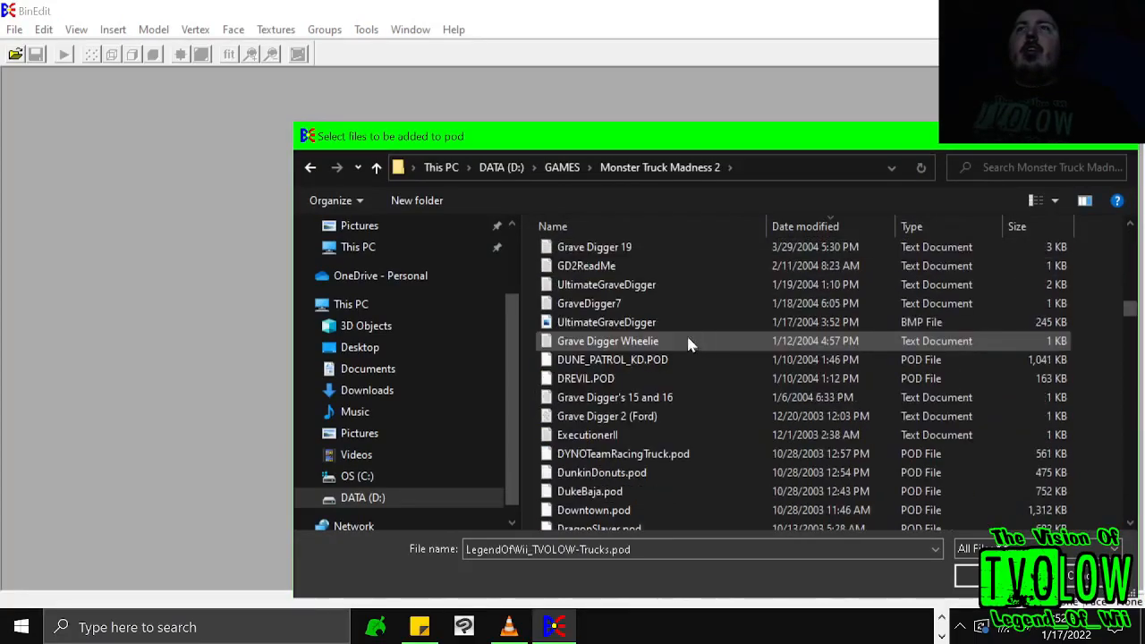
ctrl+click(604, 360)
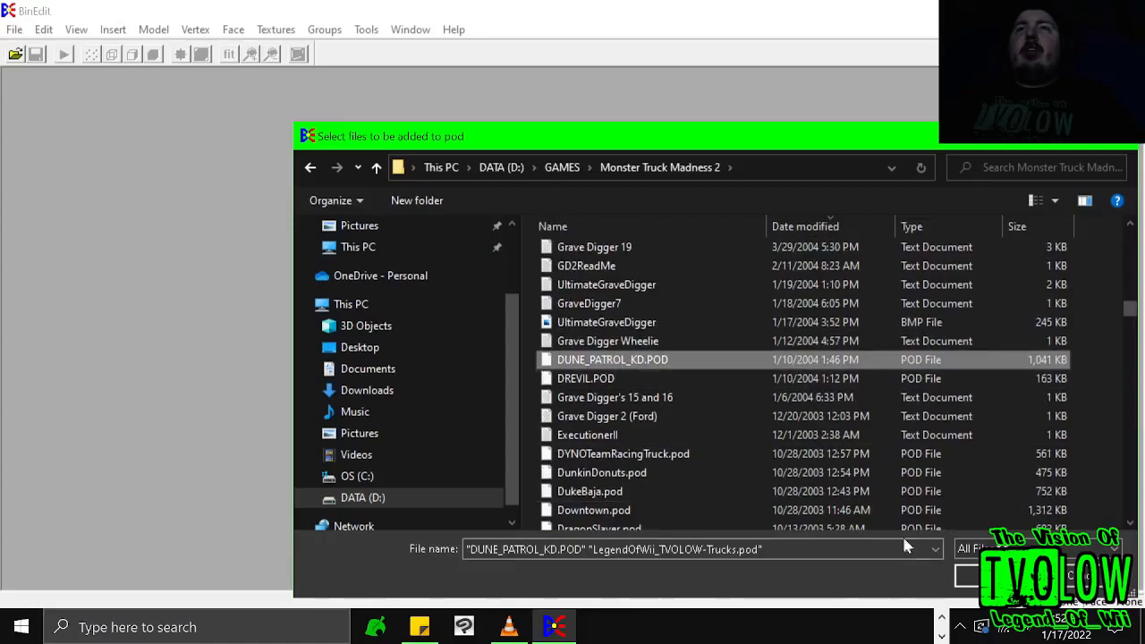
click(970, 577)
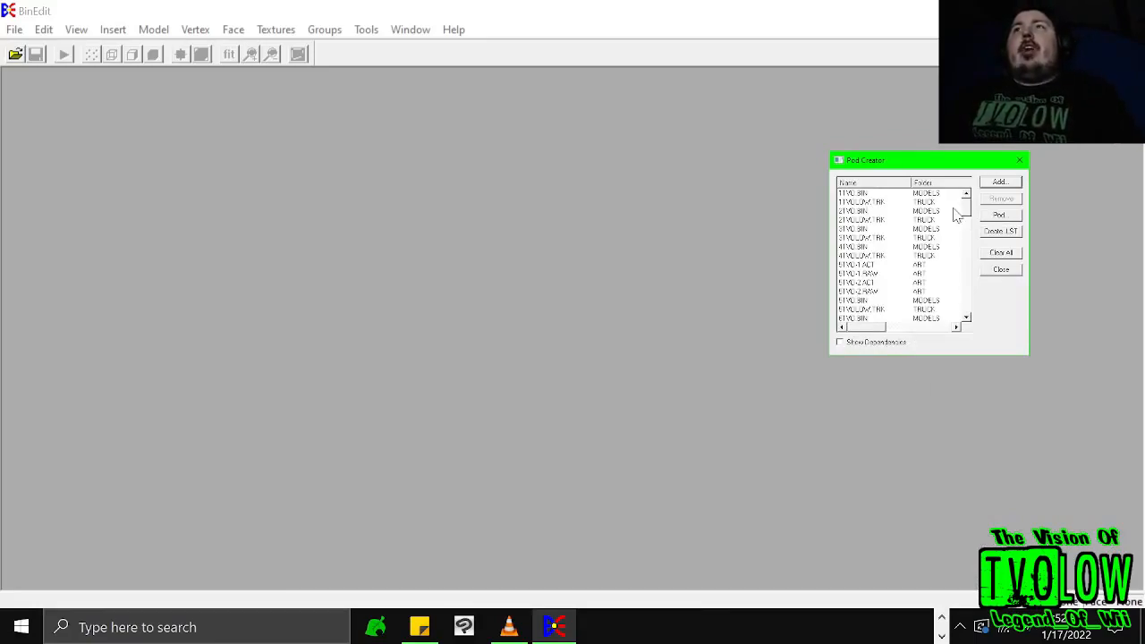
click(1008, 216)
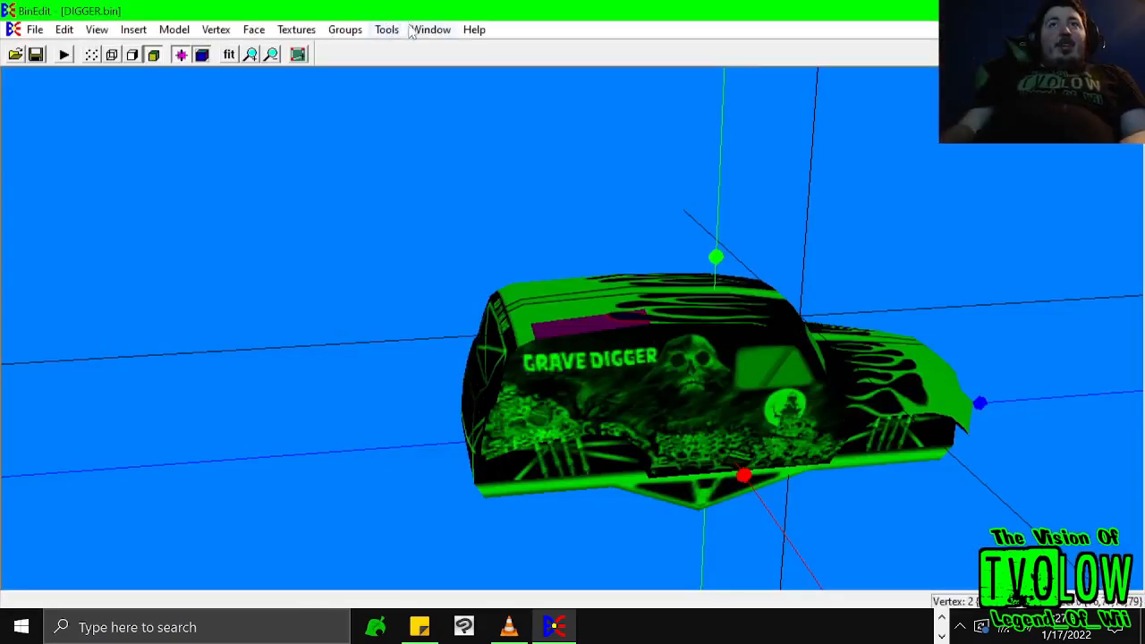
- Check the window arrangement commands and open the keyboard map to view the shortcut overview
click(429, 32)
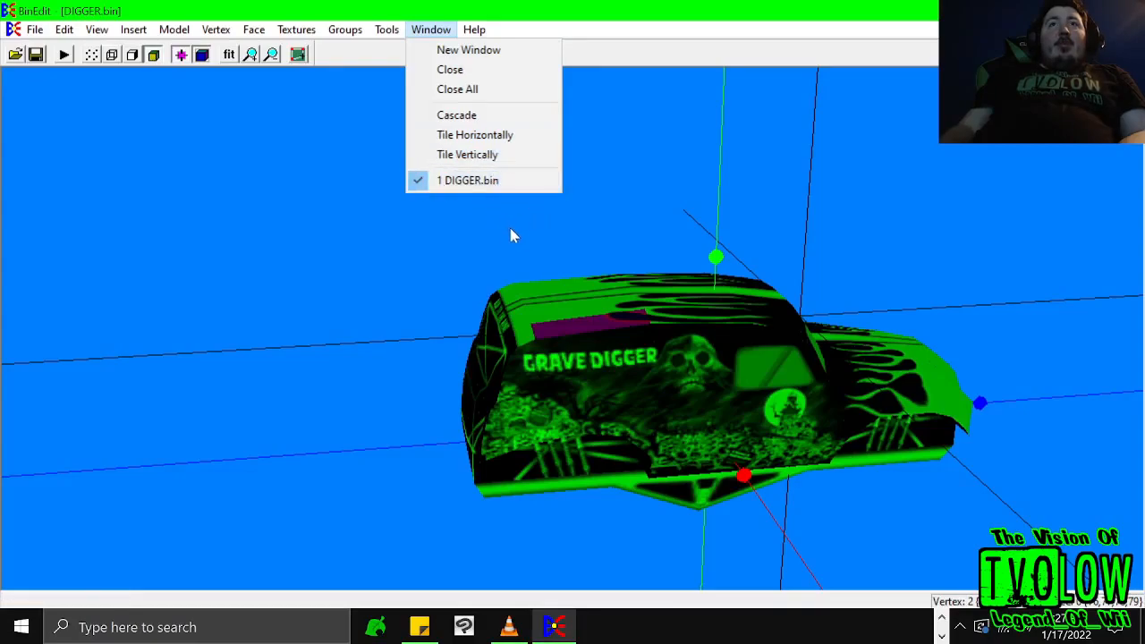
click(432, 30)
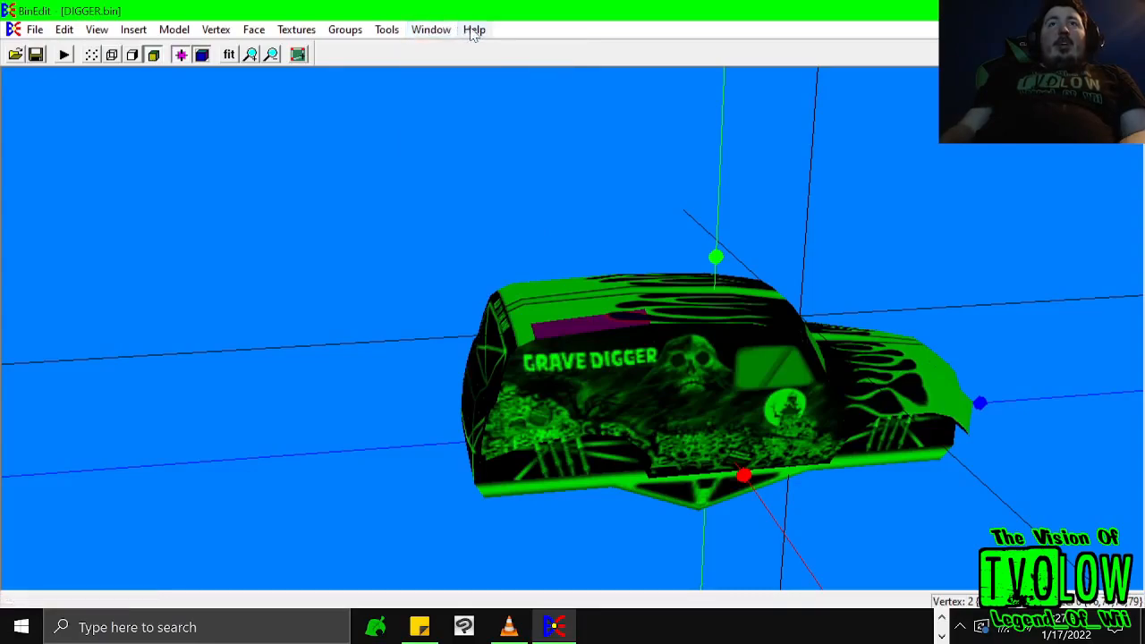
click(474, 31)
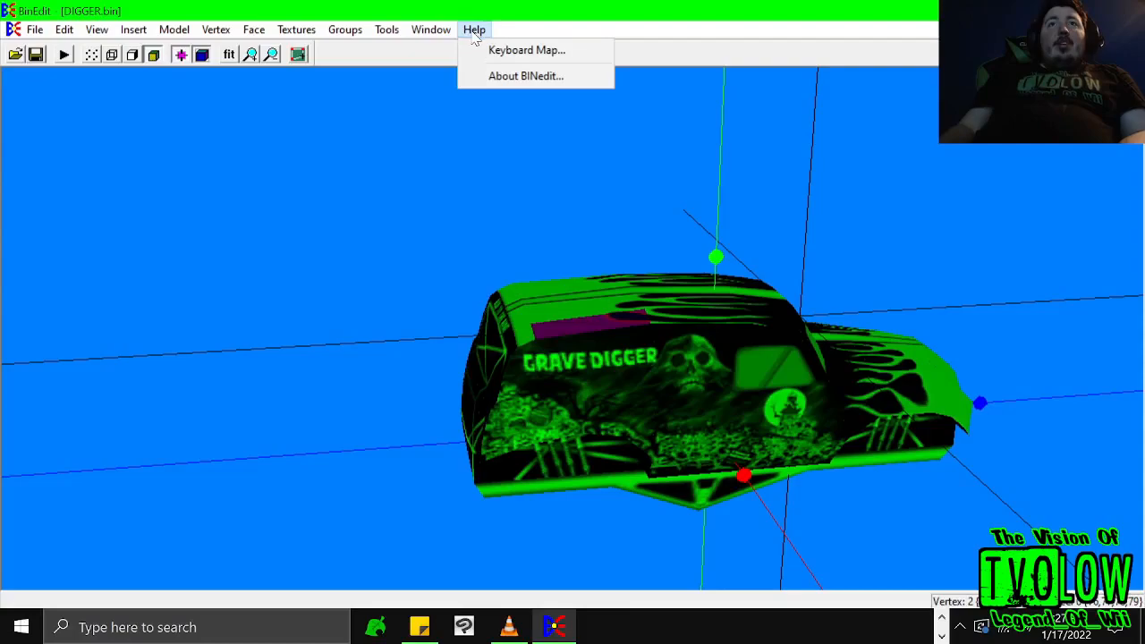
click(526, 51)
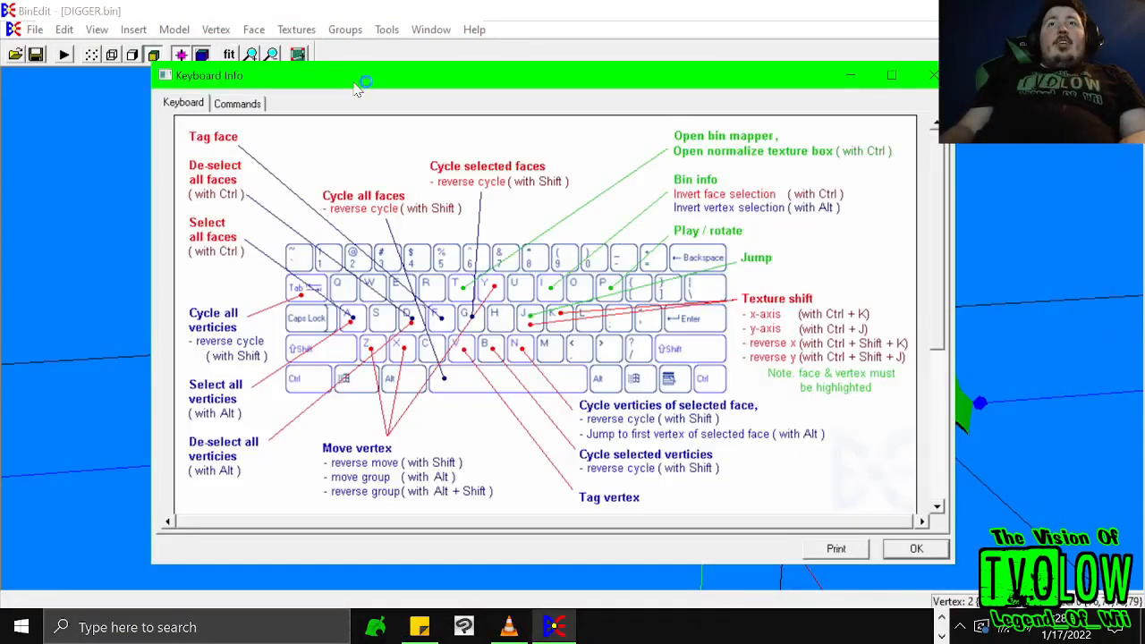
drag(357, 89, 319, 97)
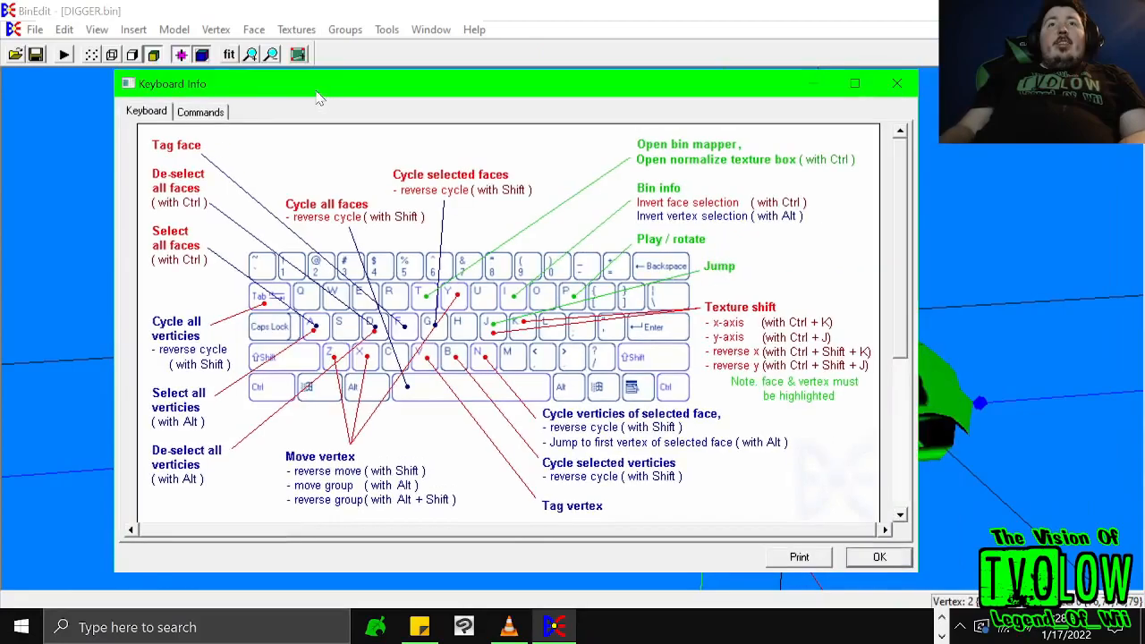